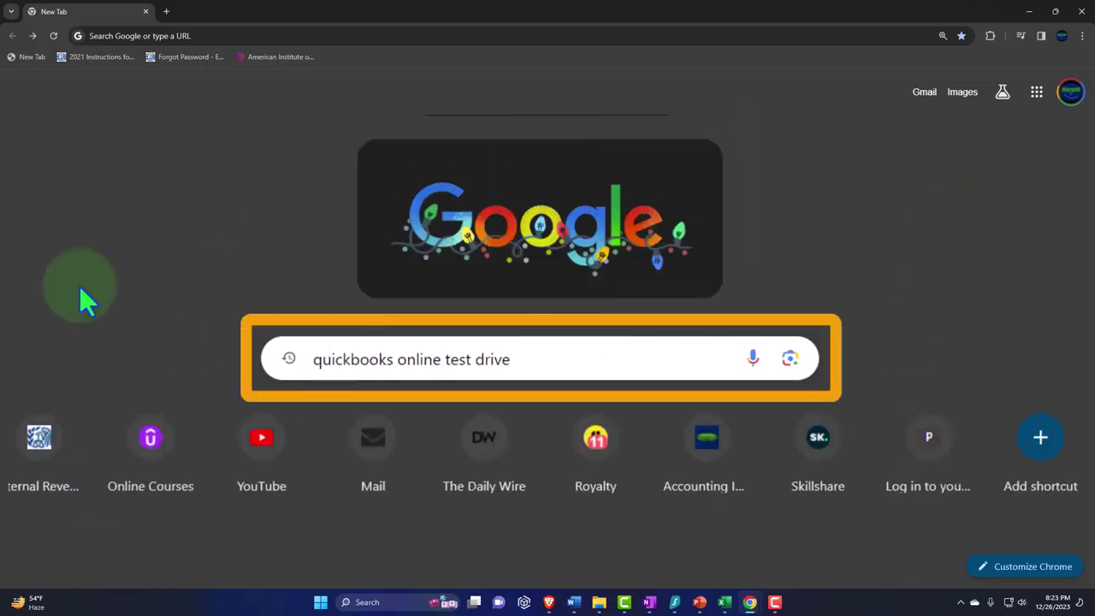
- Search Google for "quickbooks online test drive" and open Intuit's "Test drive QuickBooks Online" help article
{"action": "left_click", "coordinate": [574, 363]}
{"action": "key", "text": "Return"}
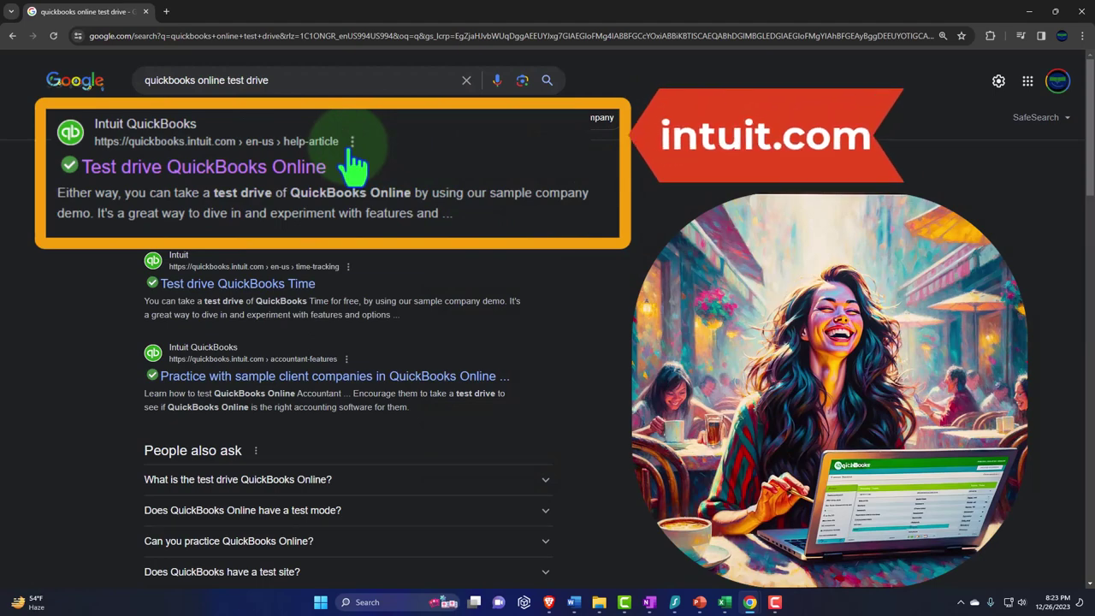
{"action": "left_click", "coordinate": [315, 181]}
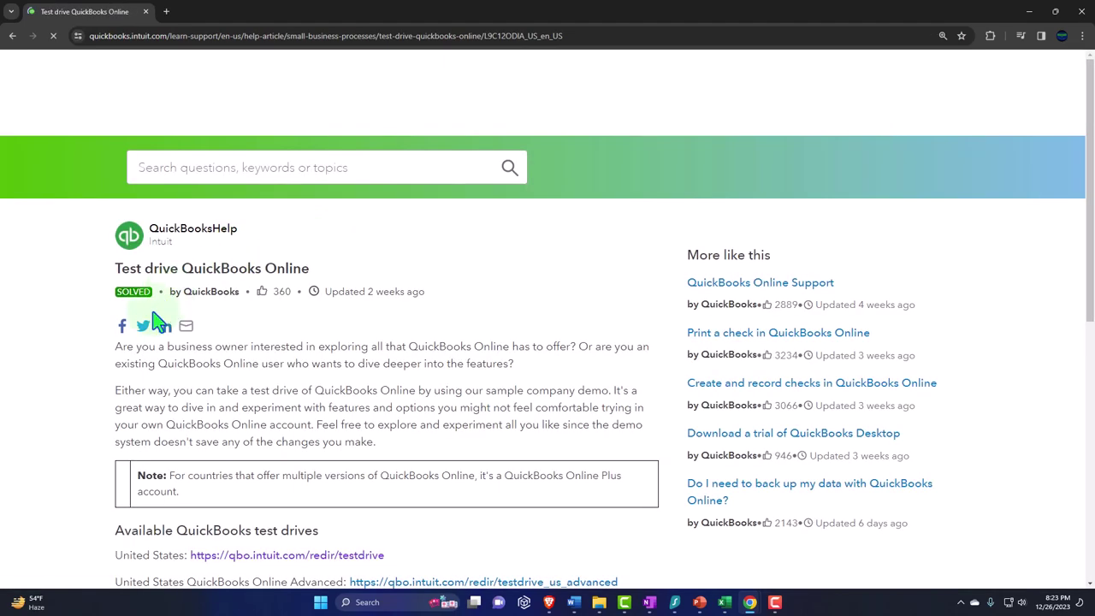
- Launch the United States QuickBooks Online test drive and complete the security verification to enter the sample company
{"action": "scroll", "coordinate": [81, 361], "scroll_direction": "down", "scroll_amount": 3}
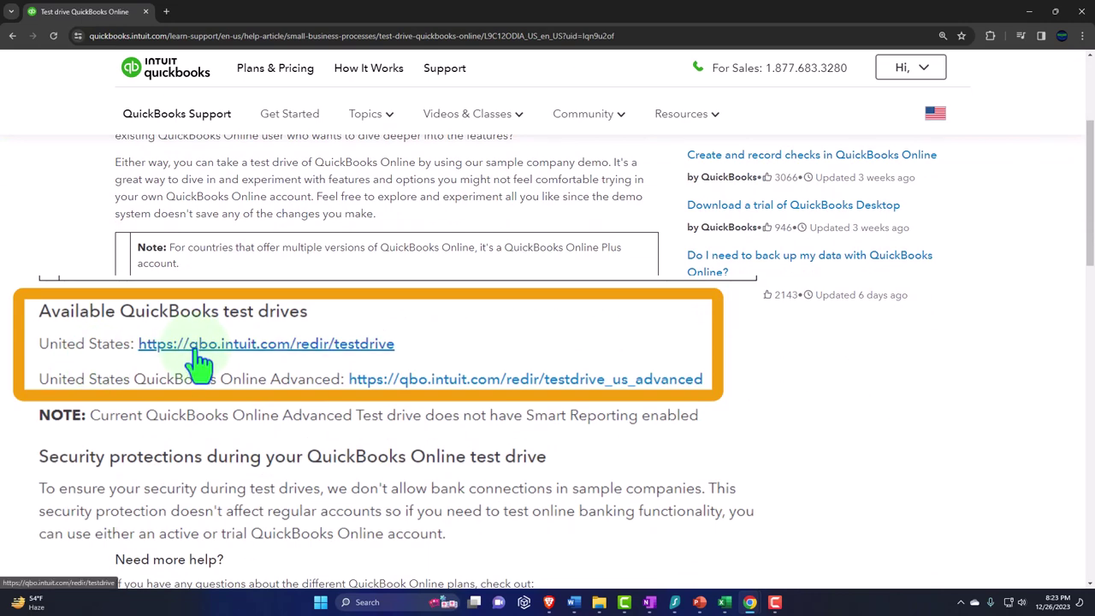
{"action": "left_click", "coordinate": [237, 343]}
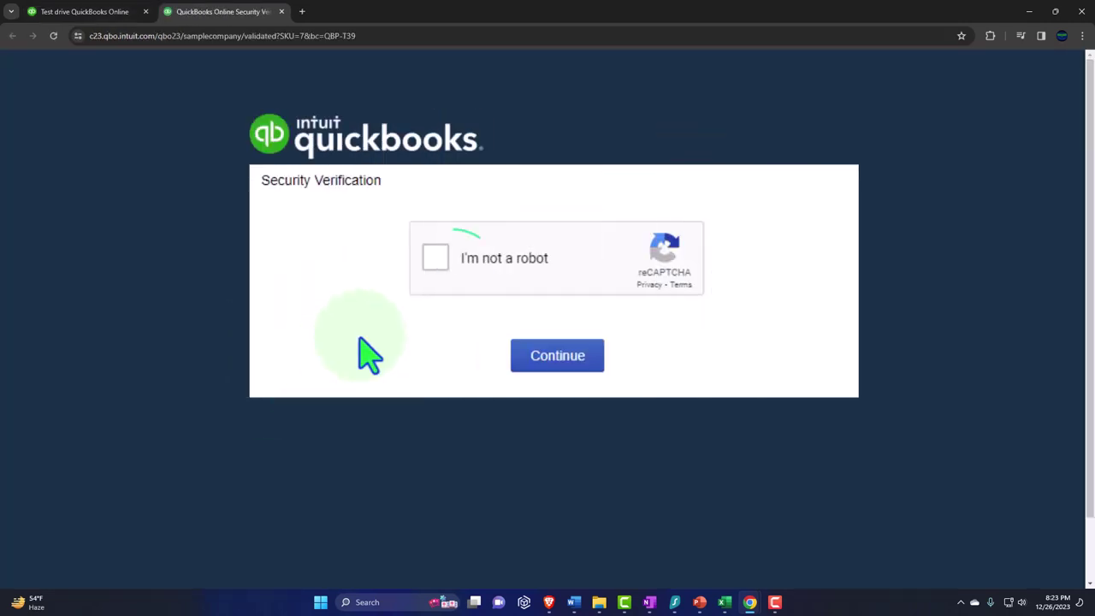
{"action": "left_click", "coordinate": [436, 259]}
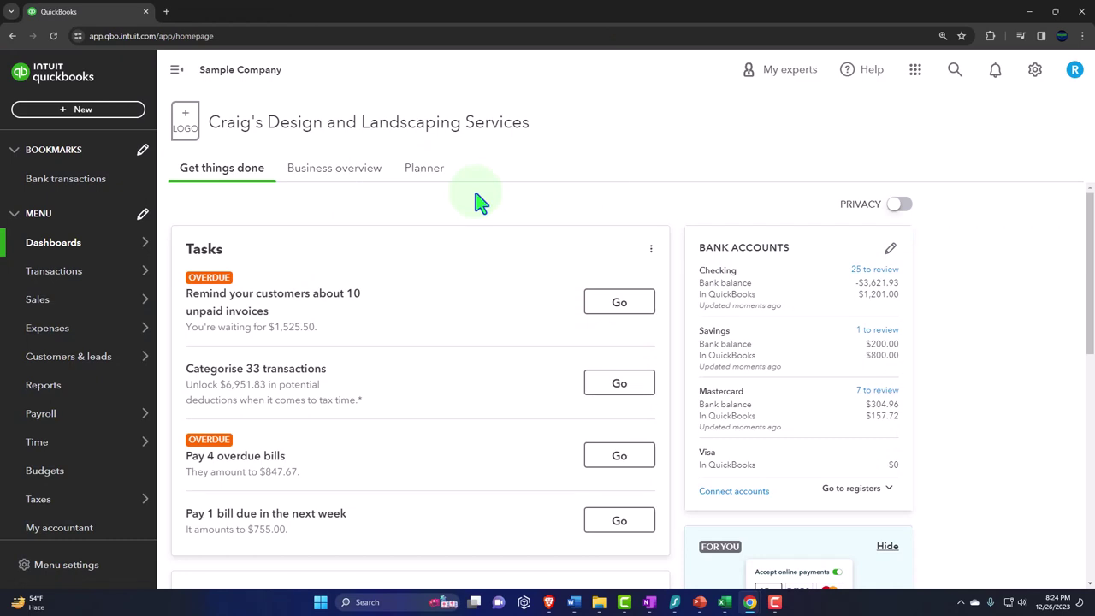
- Open the favorite Balance Sheet and Profit and Loss reports, each in its own new browser tab
{"action": "left_click", "coordinate": [62, 389]}
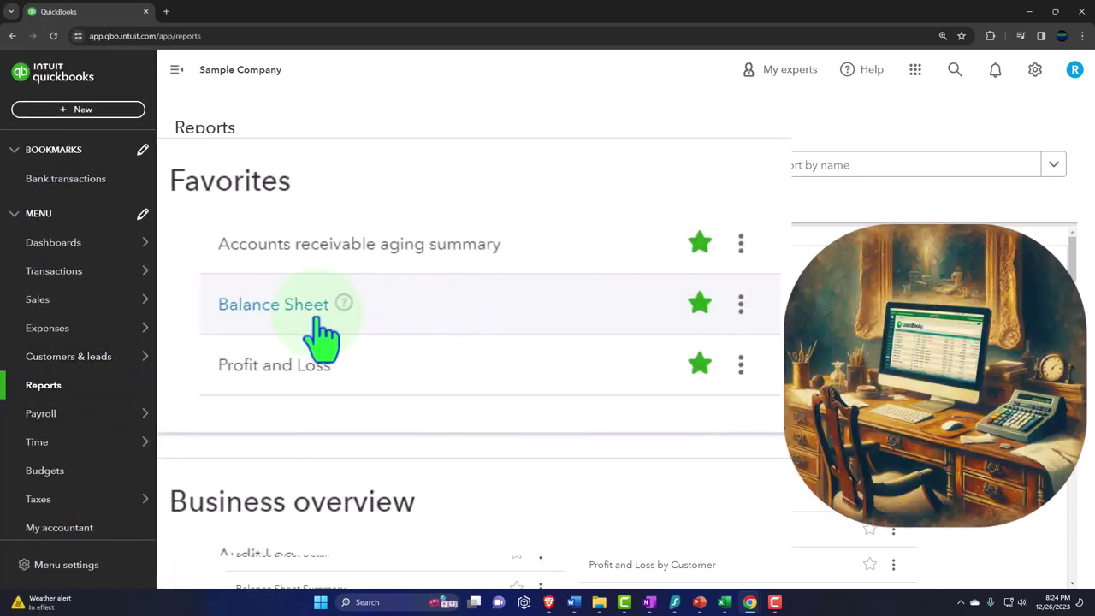
{"action": "right_click", "coordinate": [301, 308]}
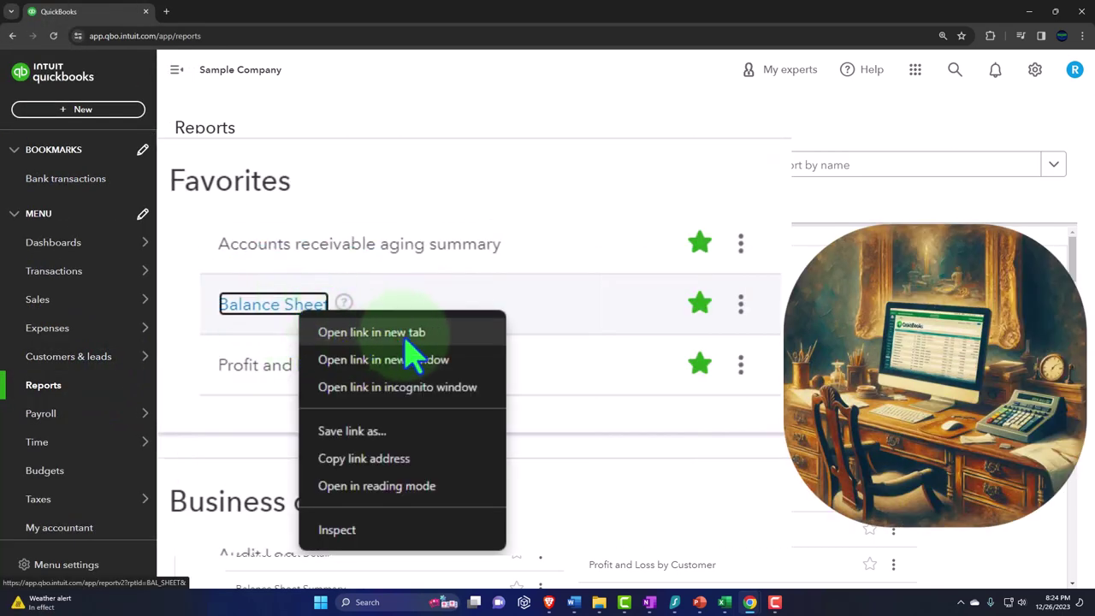
{"action": "left_click", "coordinate": [457, 337]}
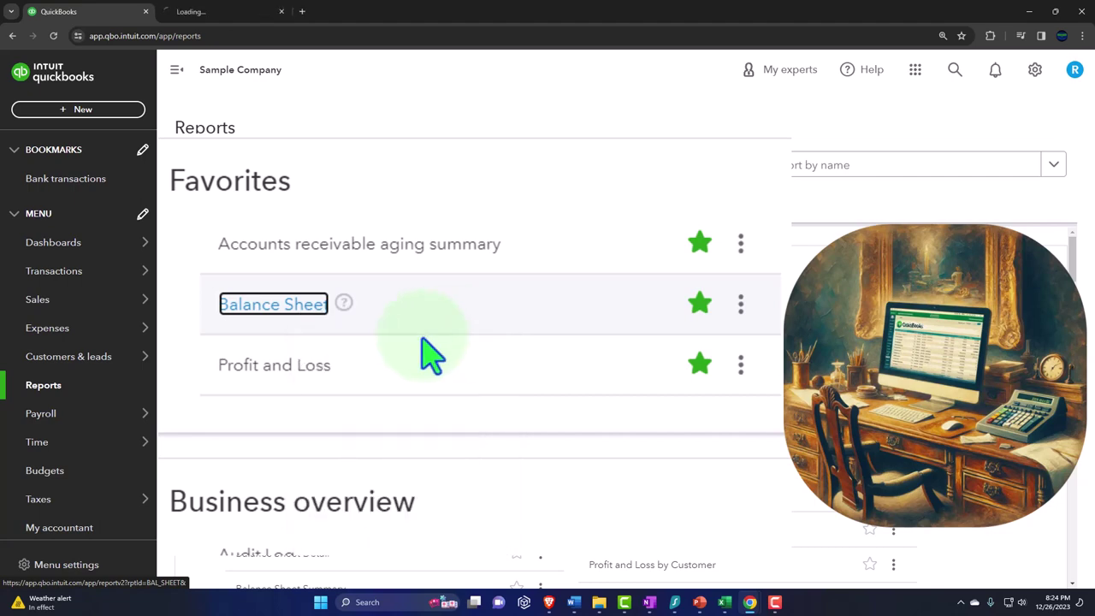
{"action": "right_click", "coordinate": [285, 366]}
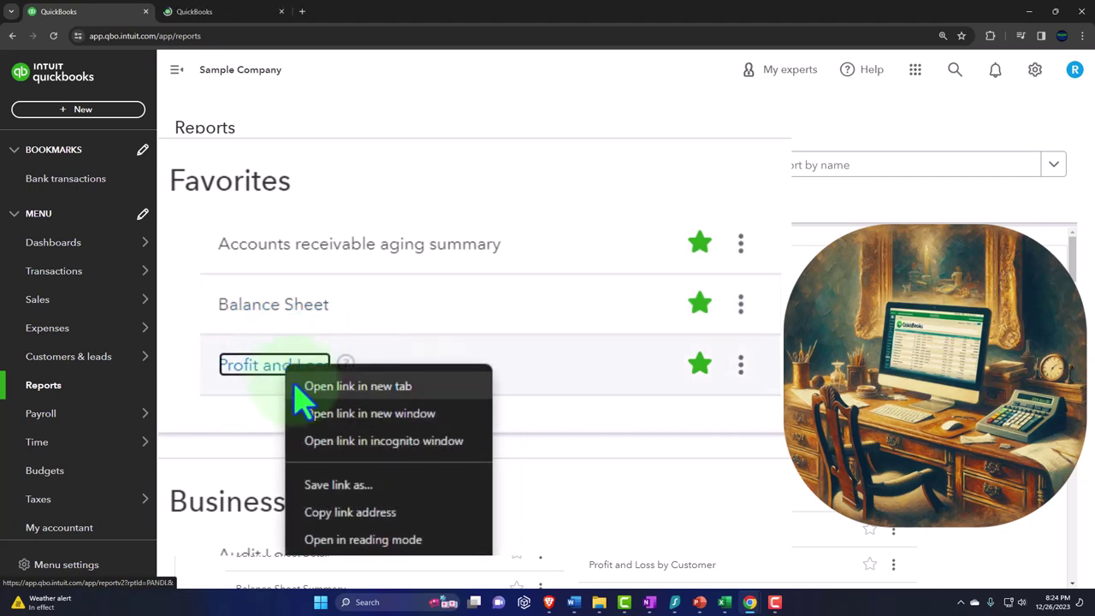
{"action": "left_click", "coordinate": [430, 385]}
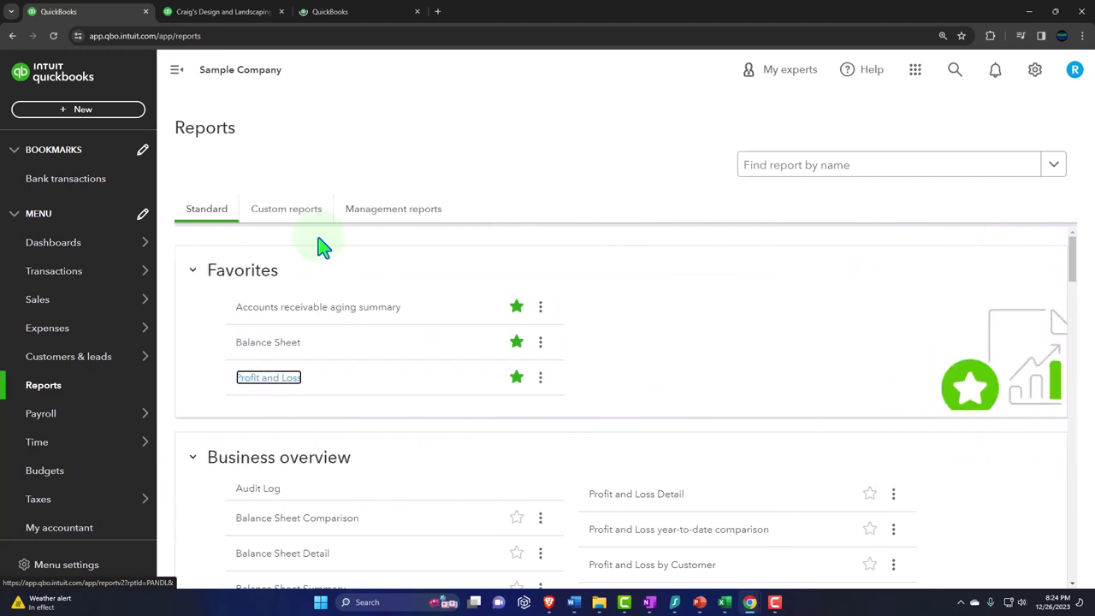
- Collapse the navigation menu on both the Balance Sheet and the Profit and Loss report pages
{"action": "left_click", "coordinate": [239, 15]}
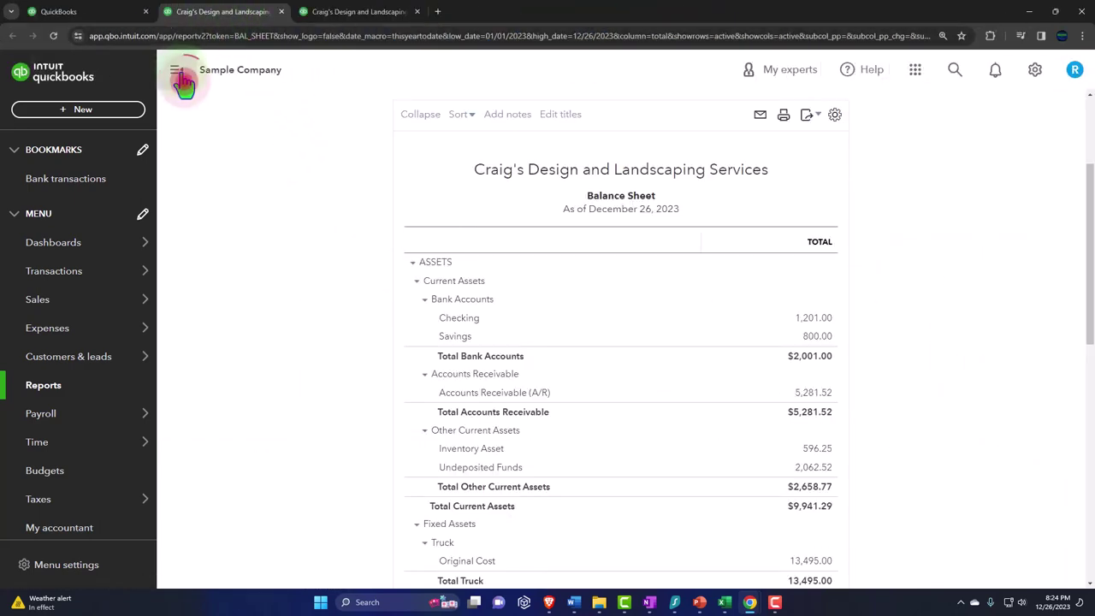
{"action": "left_click", "coordinate": [180, 81]}
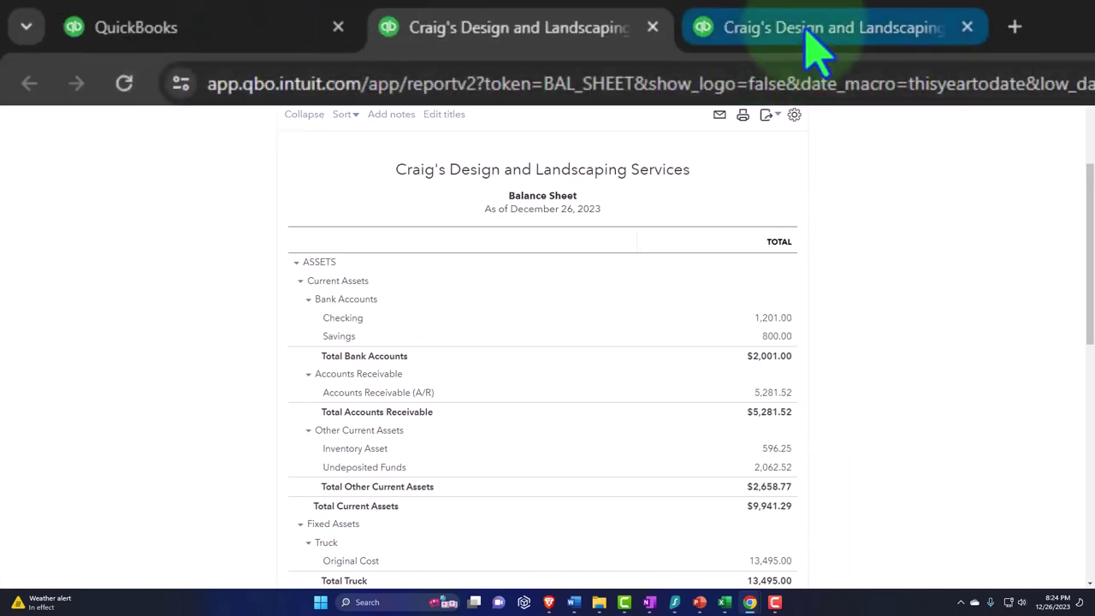
{"action": "left_click", "coordinate": [813, 50]}
{"action": "left_click", "coordinate": [182, 81]}
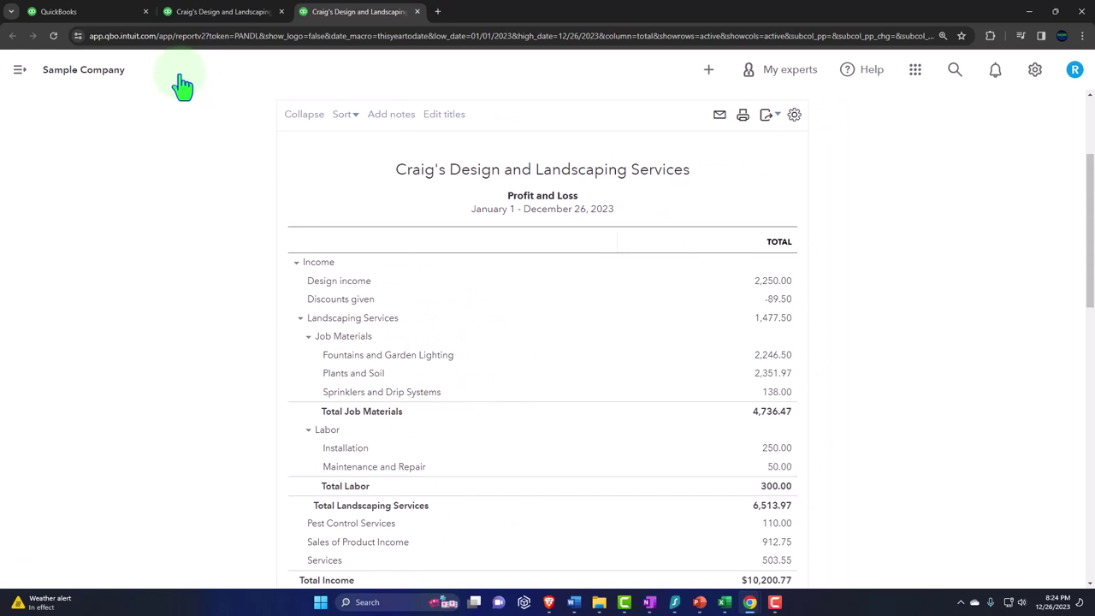
- Return to the Reports page and examine the customer, vendor, employee and other forms available for creation
{"action": "left_click", "coordinate": [114, 12]}
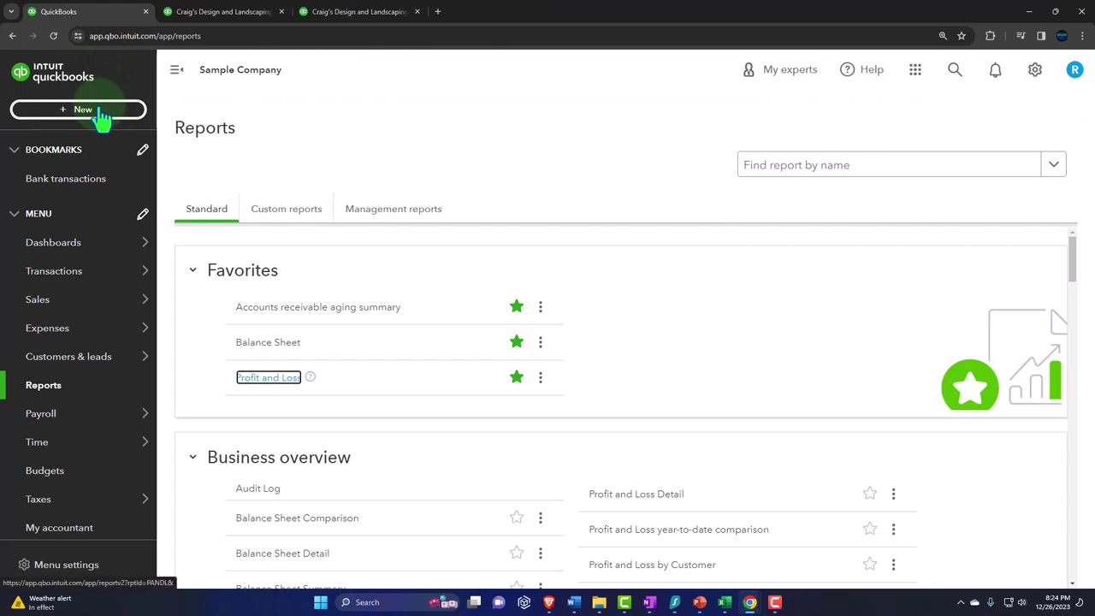
{"action": "left_click", "coordinate": [99, 116]}
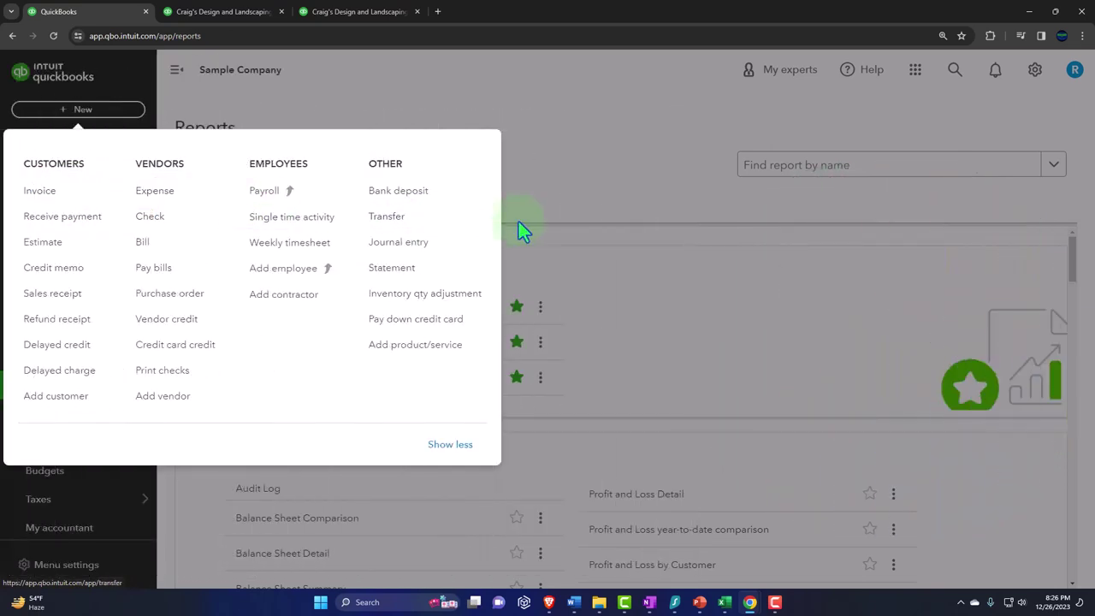
{"action": "left_click", "coordinate": [596, 211]}
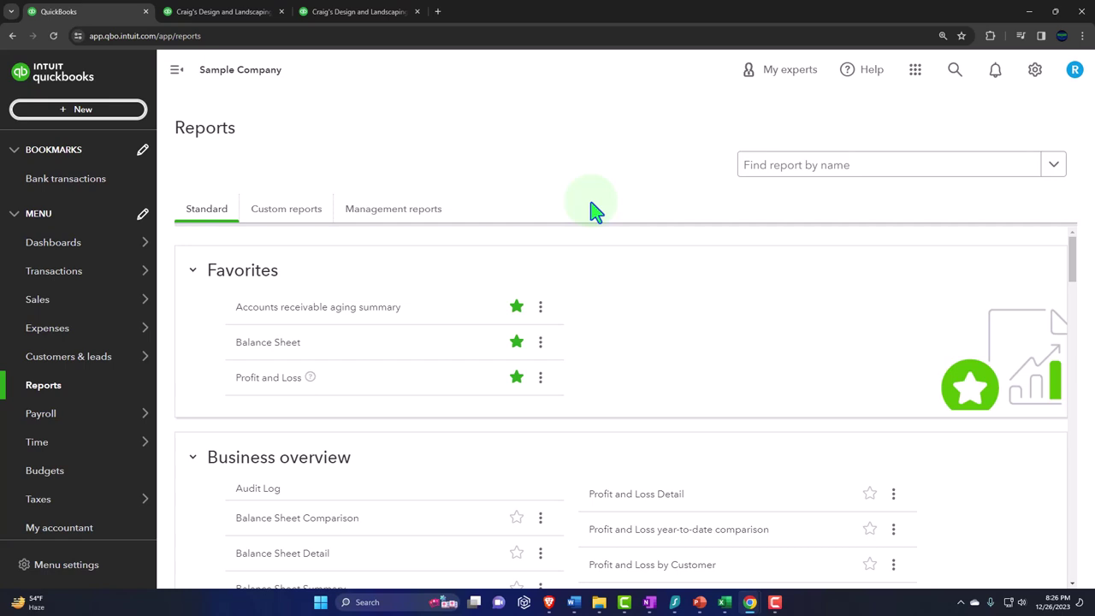
- Open the Products & services list under Sales with the navigation collapsed and examine the items' sales prices
{"action": "mouse_move", "coordinate": [36, 310]}
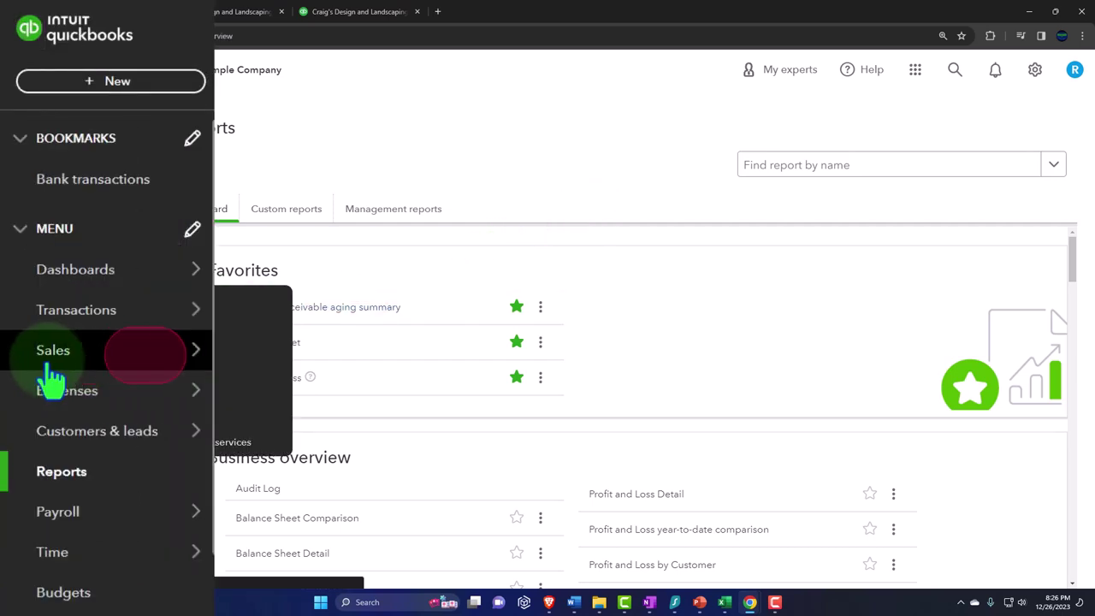
{"action": "left_click", "coordinate": [52, 364]}
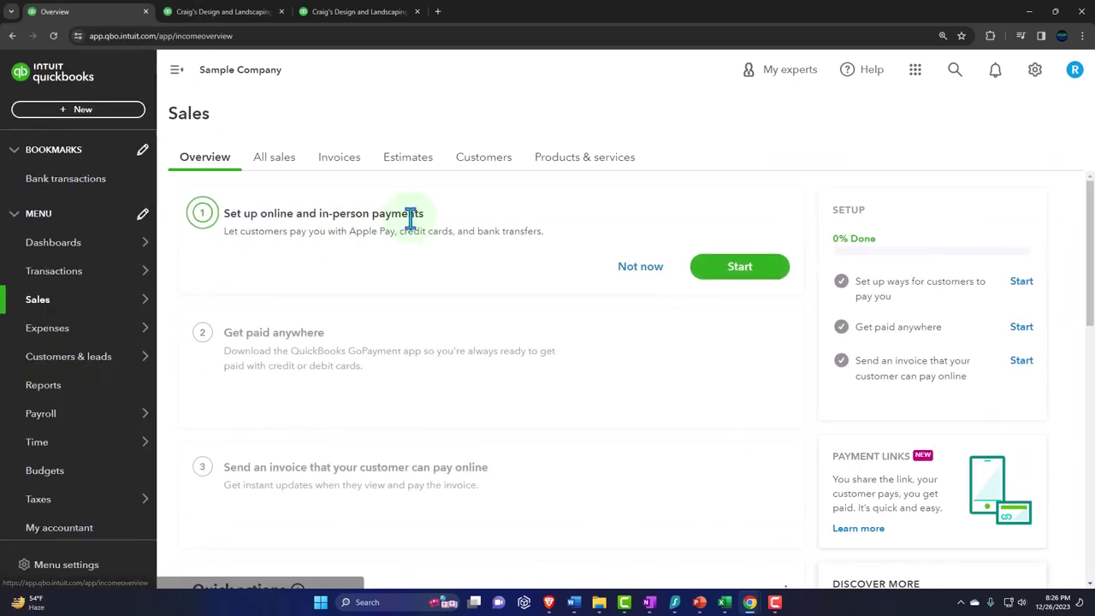
{"action": "left_click", "coordinate": [585, 156]}
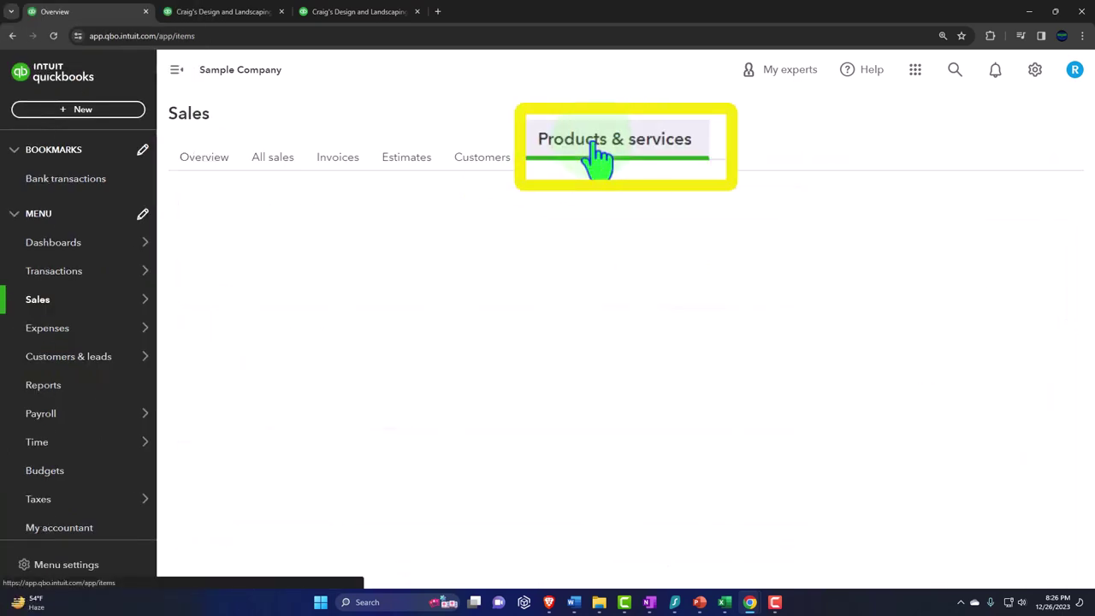
{"action": "left_click", "coordinate": [176, 69]}
{"action": "scroll", "coordinate": [538, 293], "scroll_direction": "down", "scroll_amount": 2}
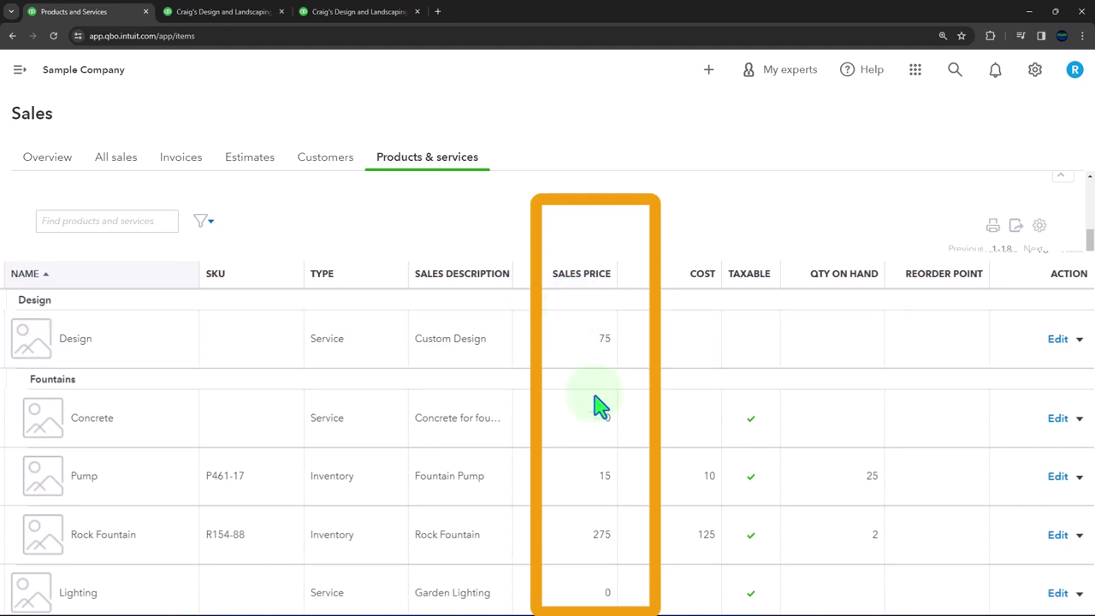
{"action": "scroll", "coordinate": [597, 401], "scroll_direction": "down", "scroll_amount": 1}
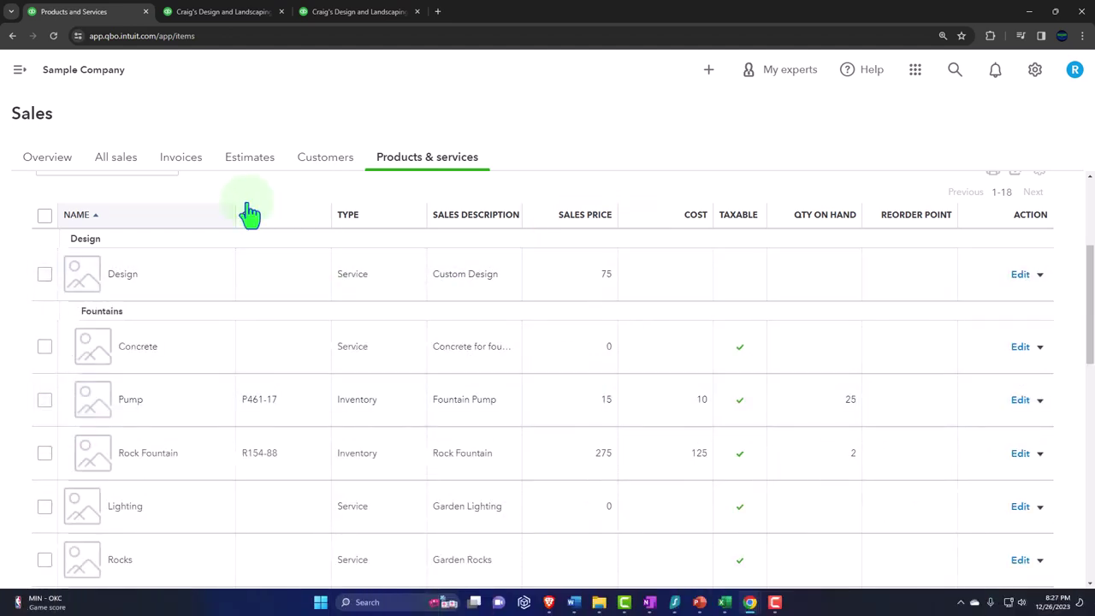
- View the sales tax setup page under Taxes and return to the Products and Services item list under Sales
{"action": "left_click", "coordinate": [20, 71]}
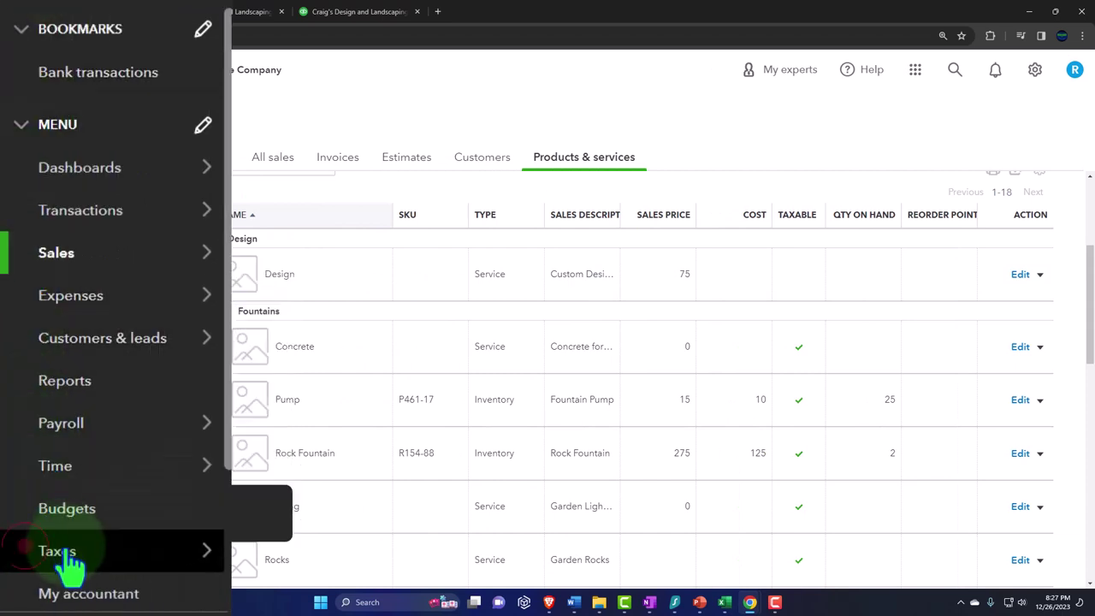
{"action": "left_click", "coordinate": [70, 555]}
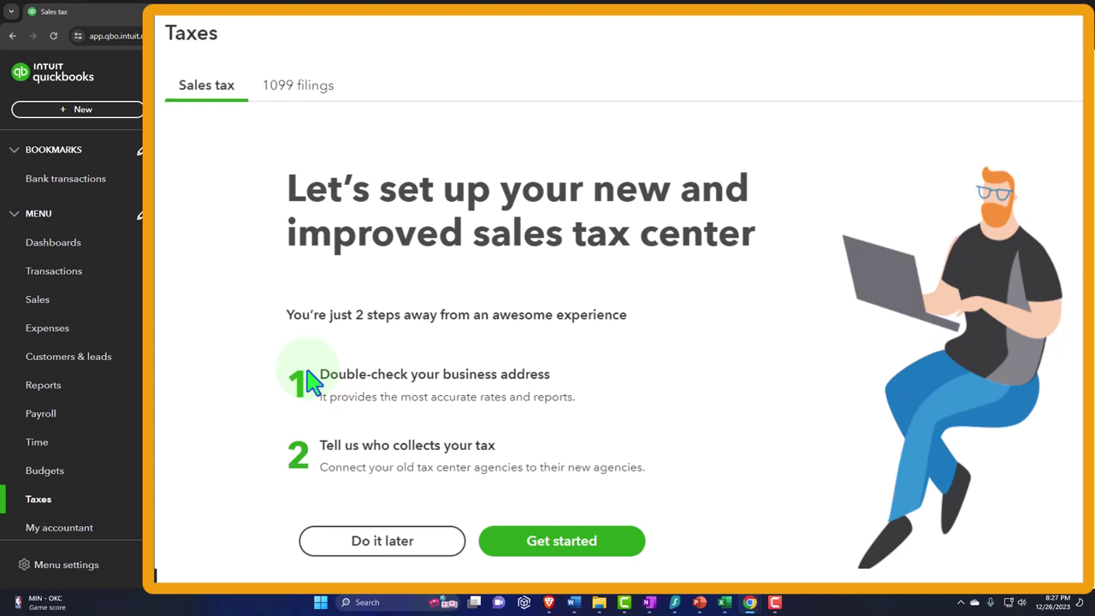
{"action": "mouse_move", "coordinate": [117, 411]}
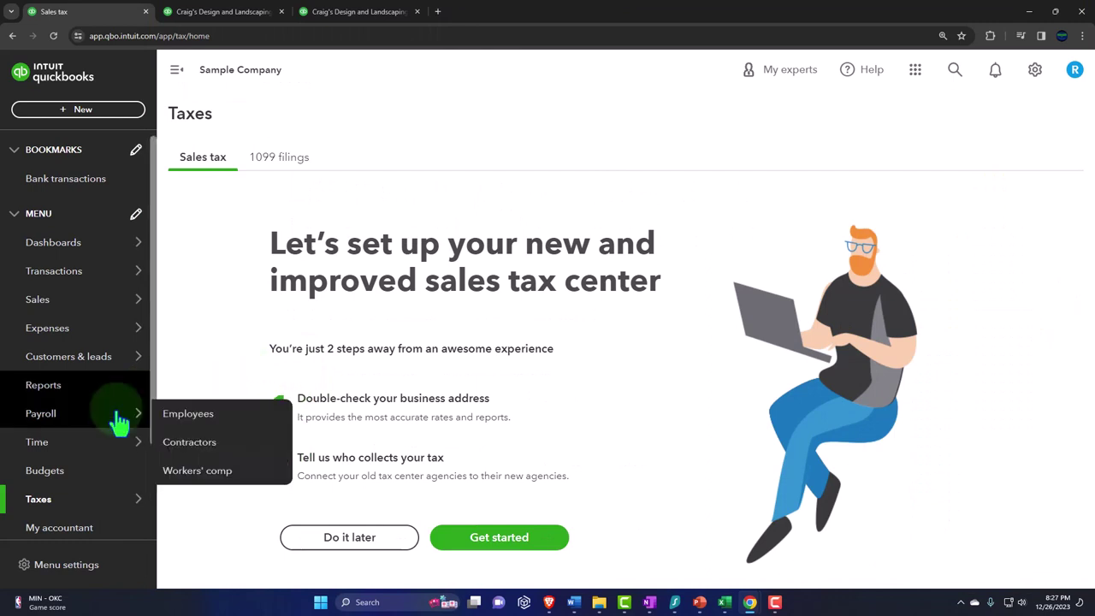
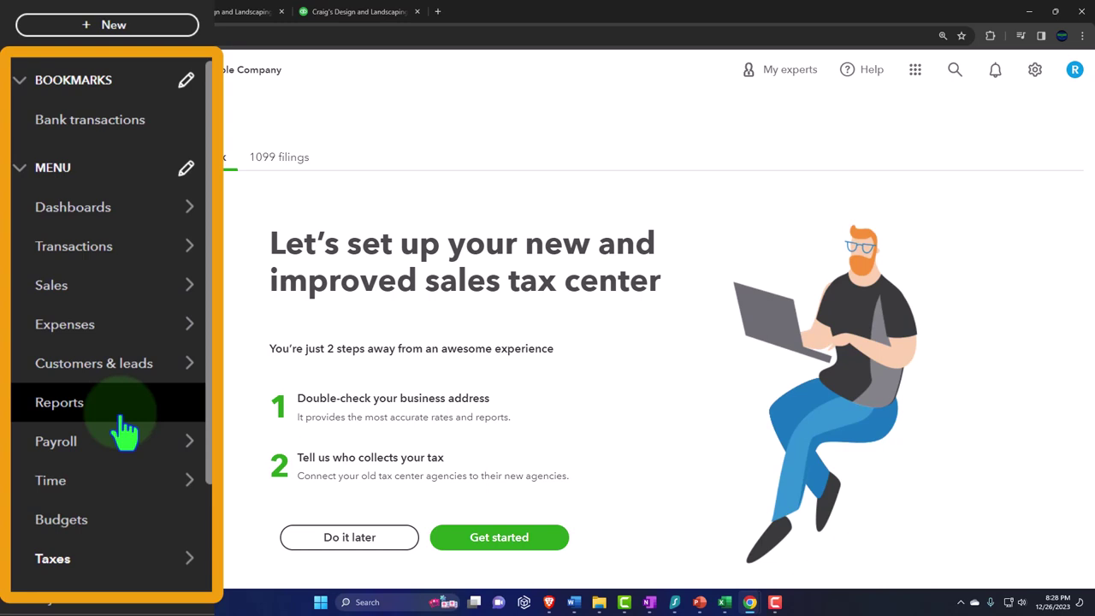
{"action": "left_click", "coordinate": [75, 295]}
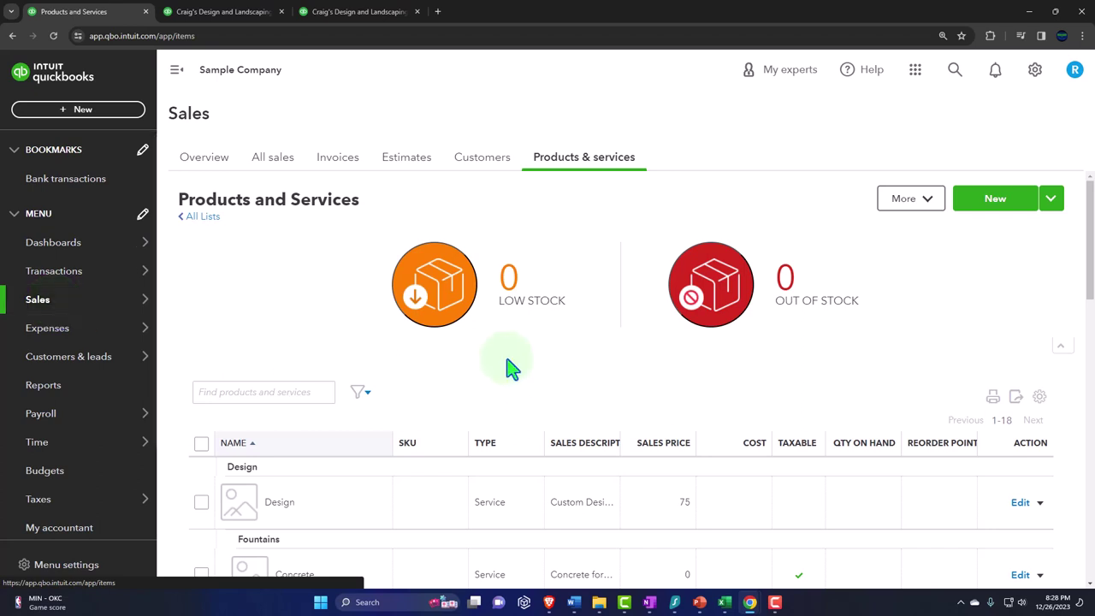
{"action": "scroll", "coordinate": [511, 369], "scroll_direction": "down", "scroll_amount": 2}
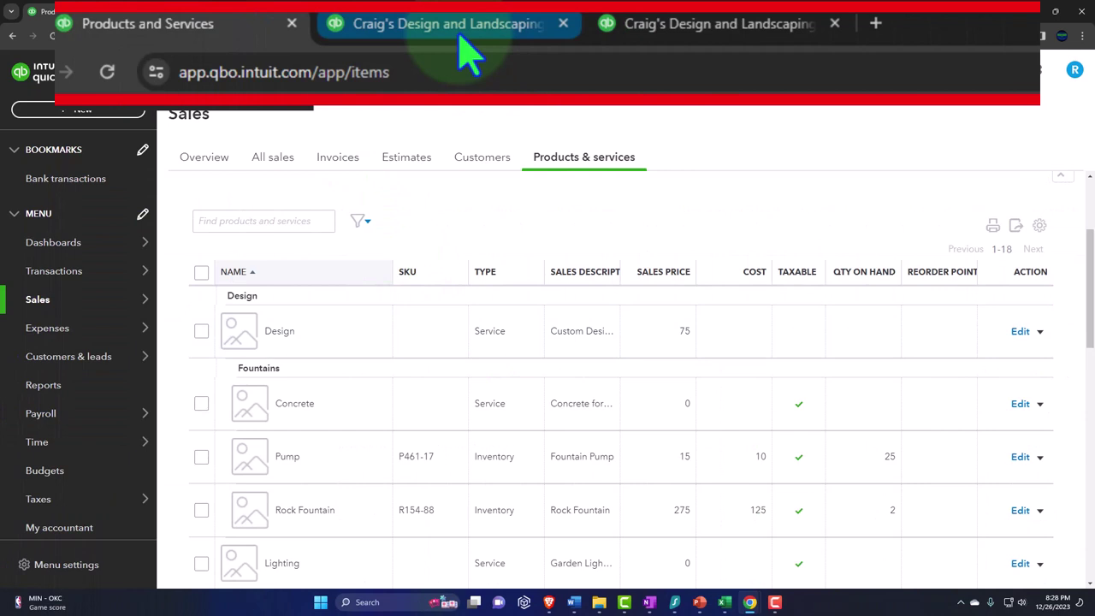
- Examine the transactions behind Accounts Receivable (A/R) on the Balance Sheet, return to the report and close the feedback survey
{"action": "left_click", "coordinate": [229, 12]}
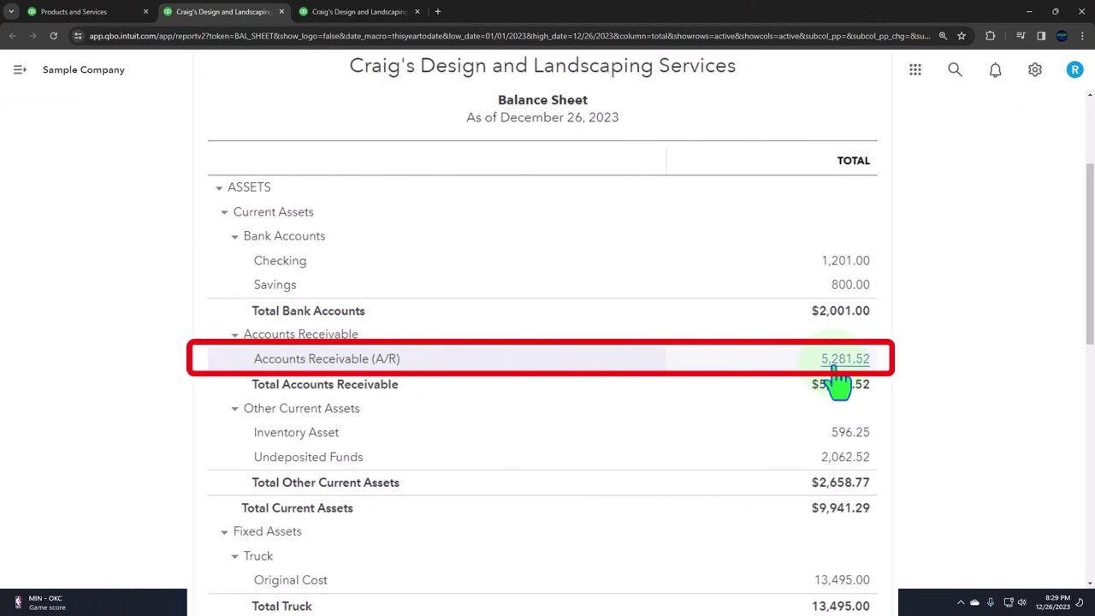
{"action": "left_click", "coordinate": [837, 371]}
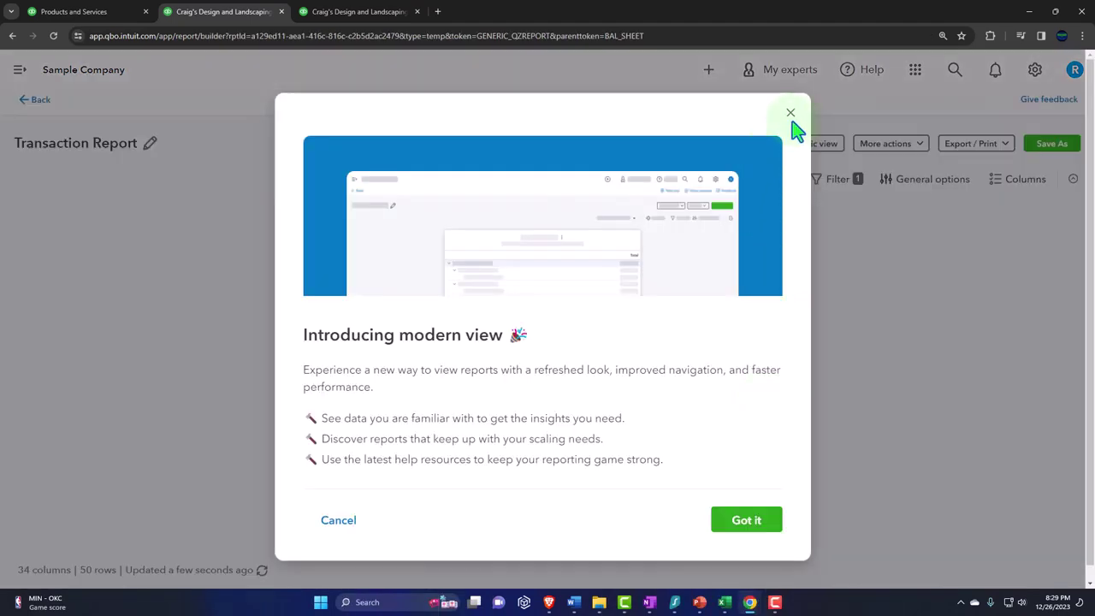
{"action": "left_click", "coordinate": [789, 114]}
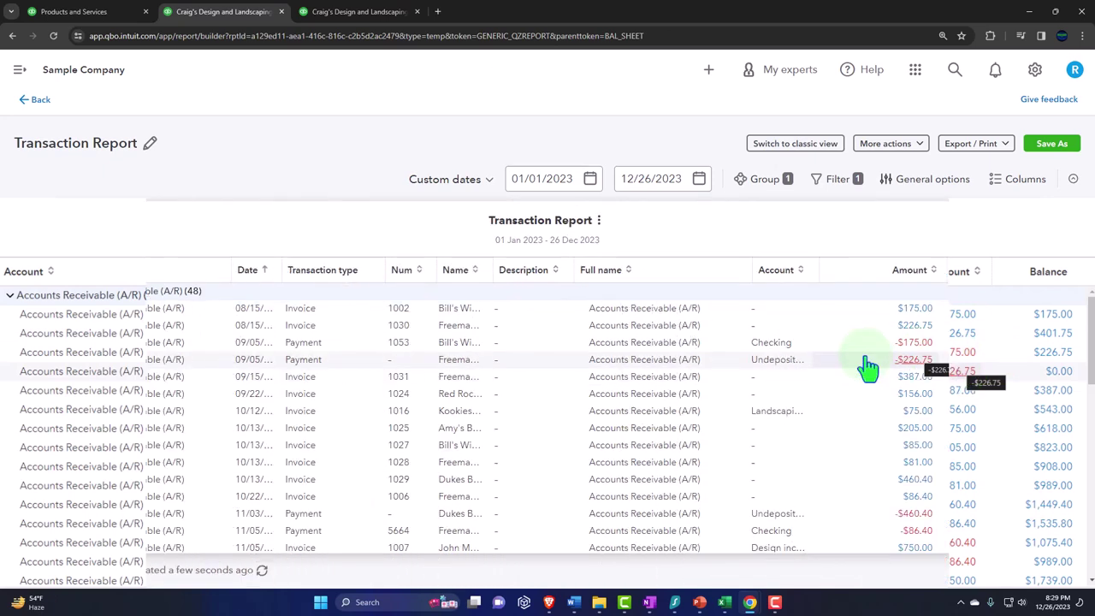
{"action": "left_click", "coordinate": [40, 101]}
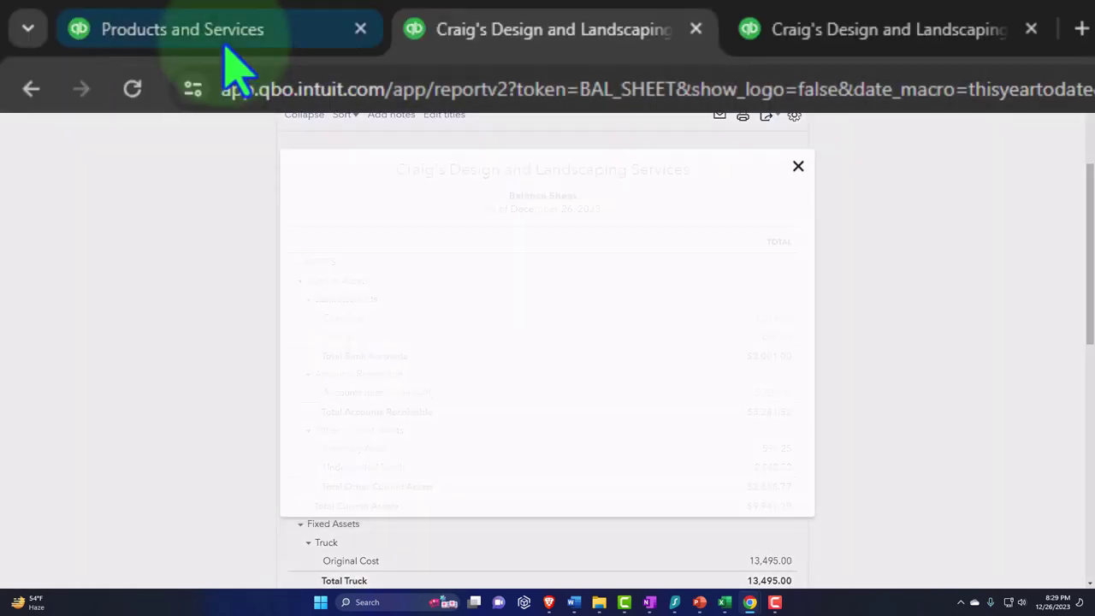
{"action": "left_click", "coordinate": [799, 131]}
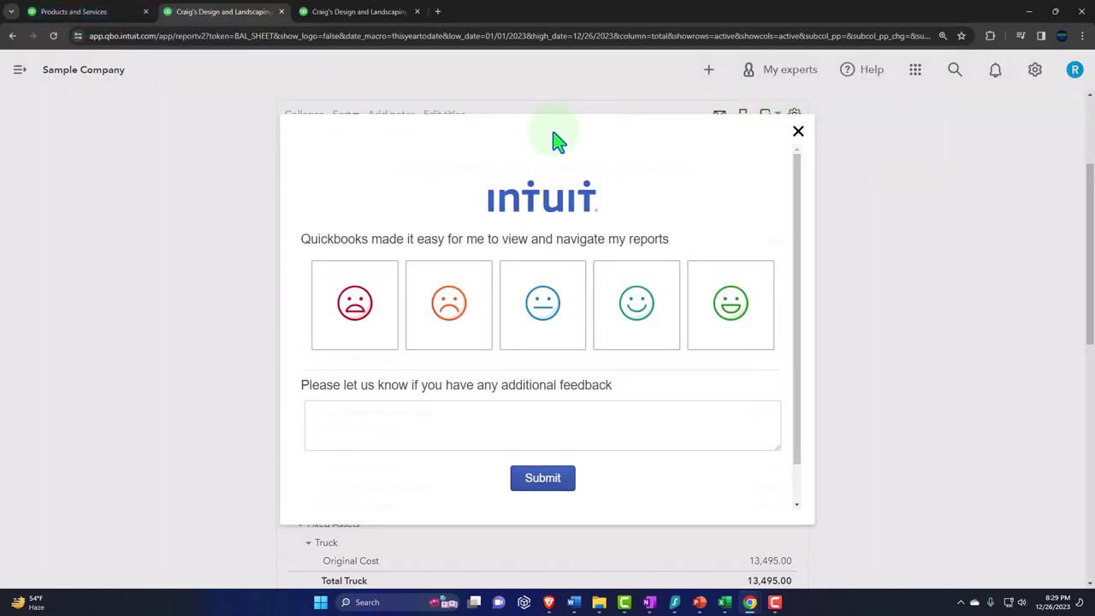
- Start a new customer invoice from the Products and Services browser tab
{"action": "left_click", "coordinate": [101, 18]}
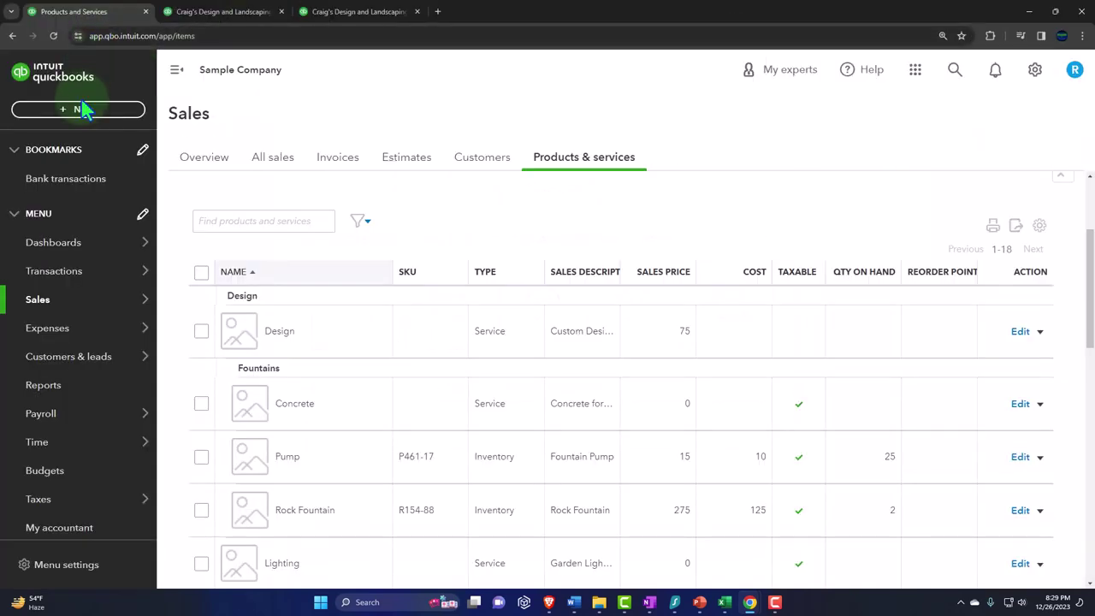
{"action": "left_click", "coordinate": [80, 108]}
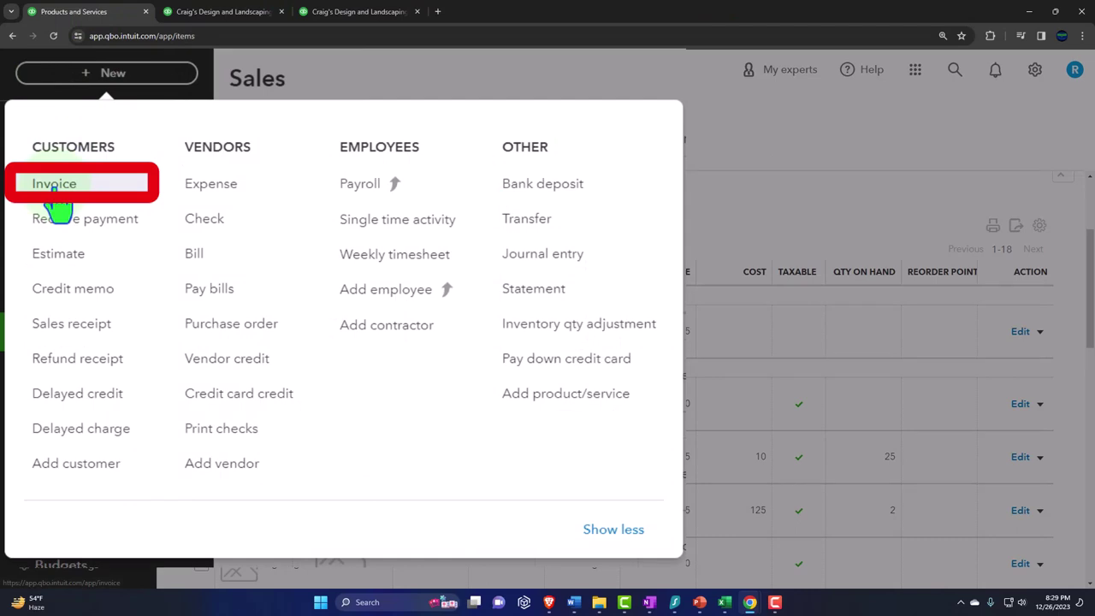
{"action": "left_click", "coordinate": [53, 190]}
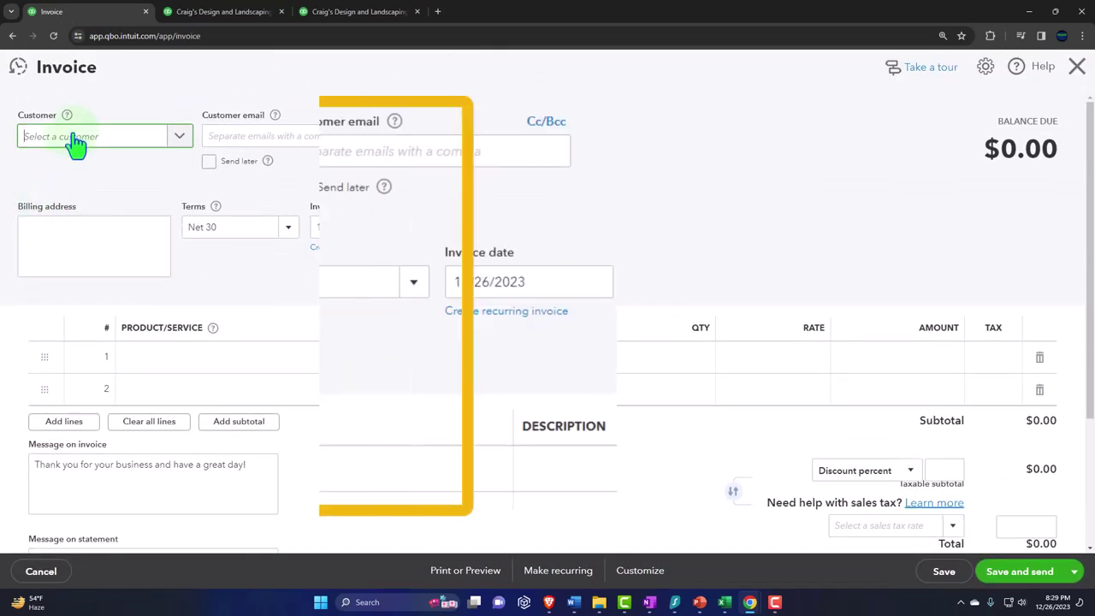
- Add a new customer with the display name Customer 1 from the invoice and save it
{"action": "left_click", "coordinate": [76, 142]}
{"action": "type", "text": "Customer"}
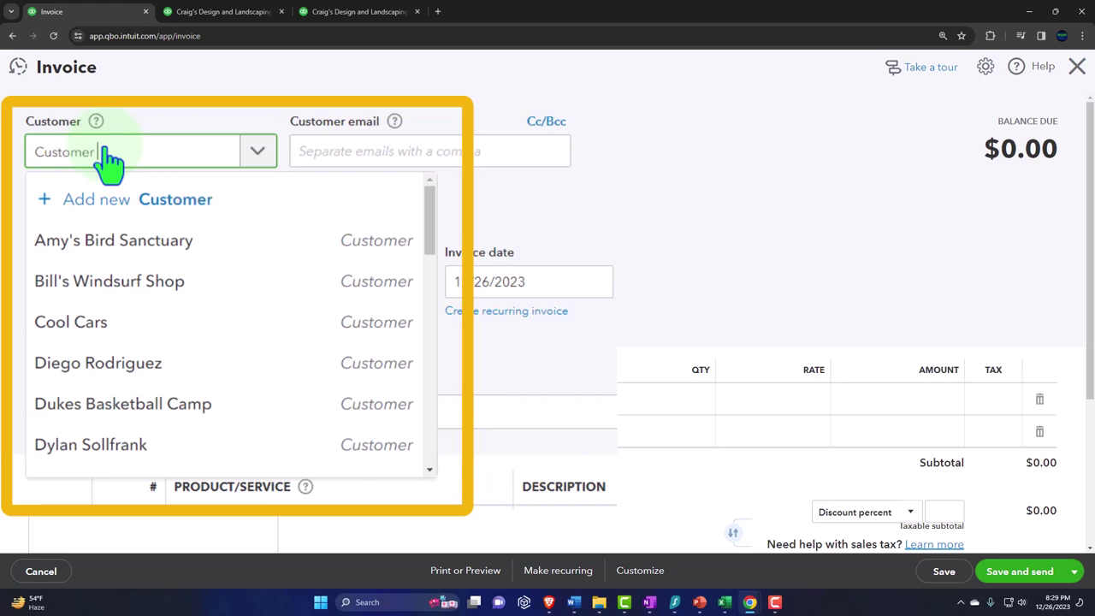
{"action": "type", "text": " 1"}
{"action": "key", "text": "Return"}
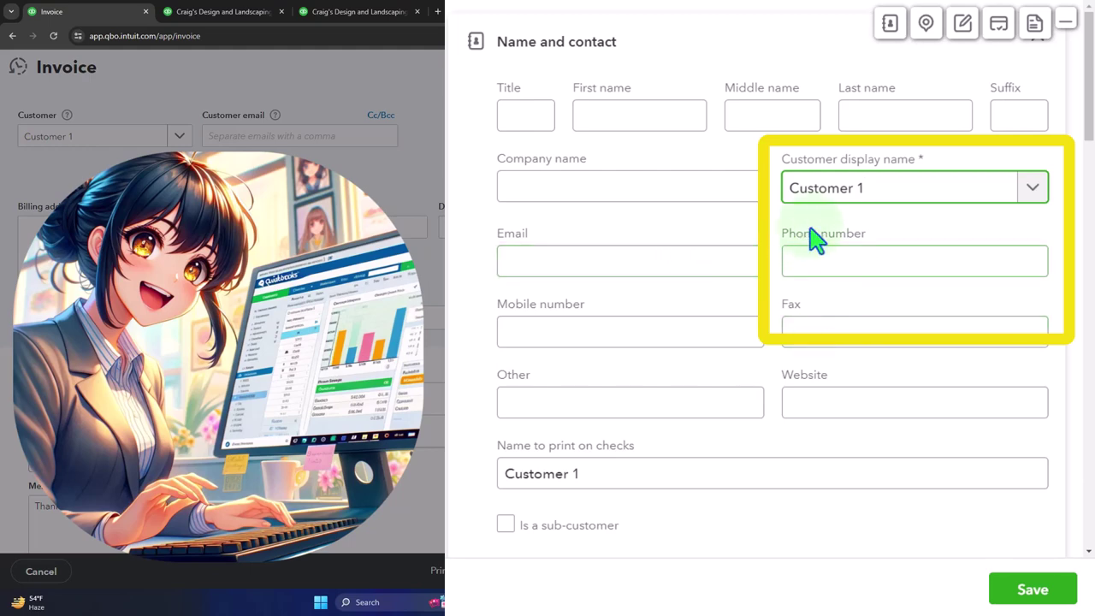
{"action": "left_click", "coordinate": [1032, 590]}
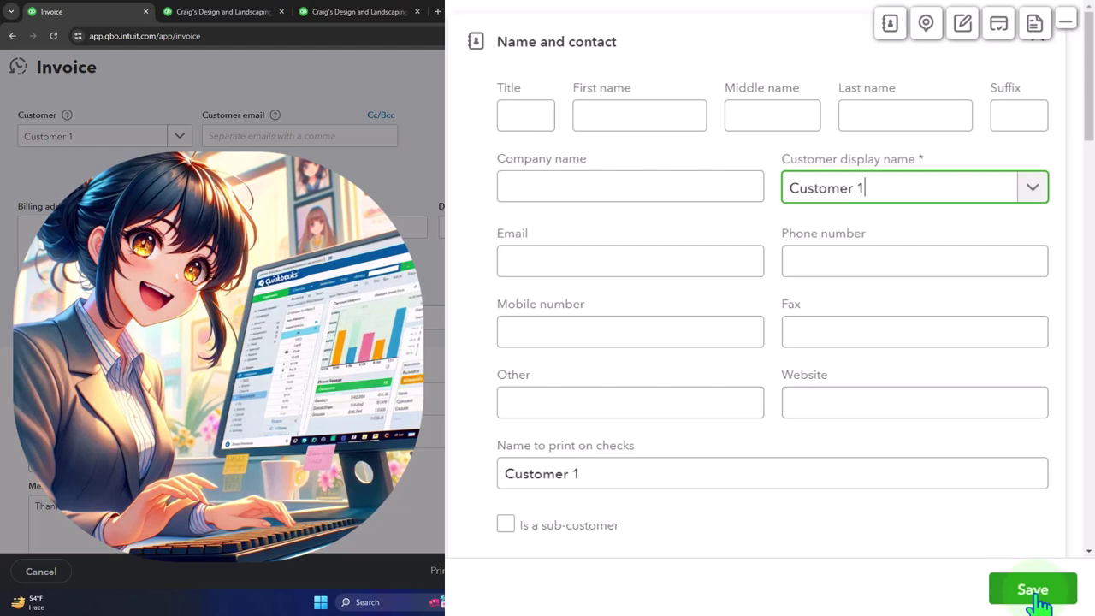
{"action": "left_click", "coordinate": [1033, 589]}
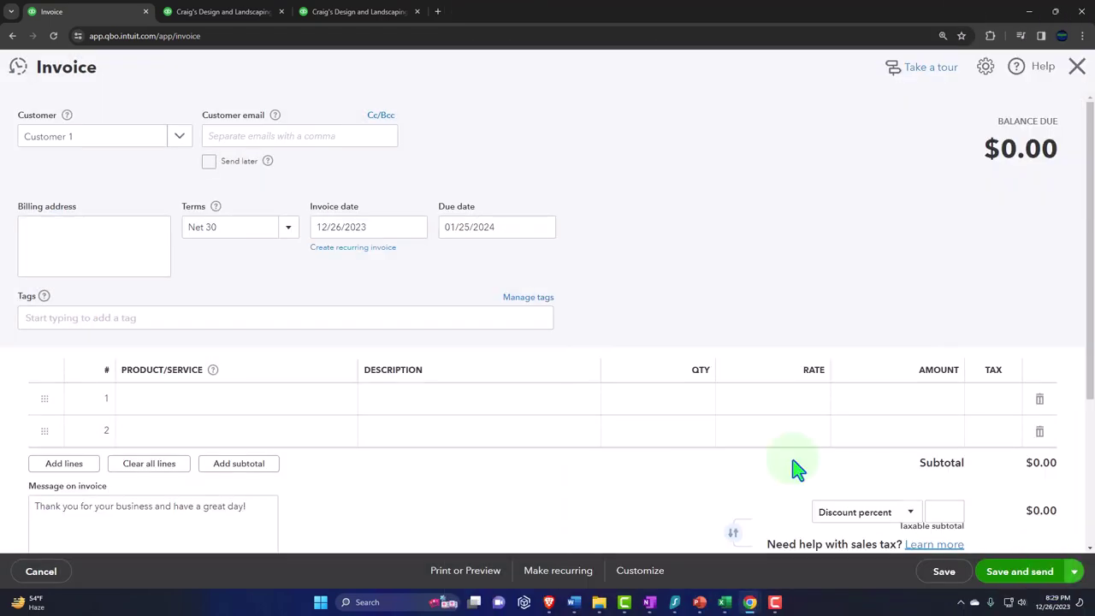
- Review the invoice's customer email, billing address and terms fields
{"action": "left_click", "coordinate": [286, 137]}
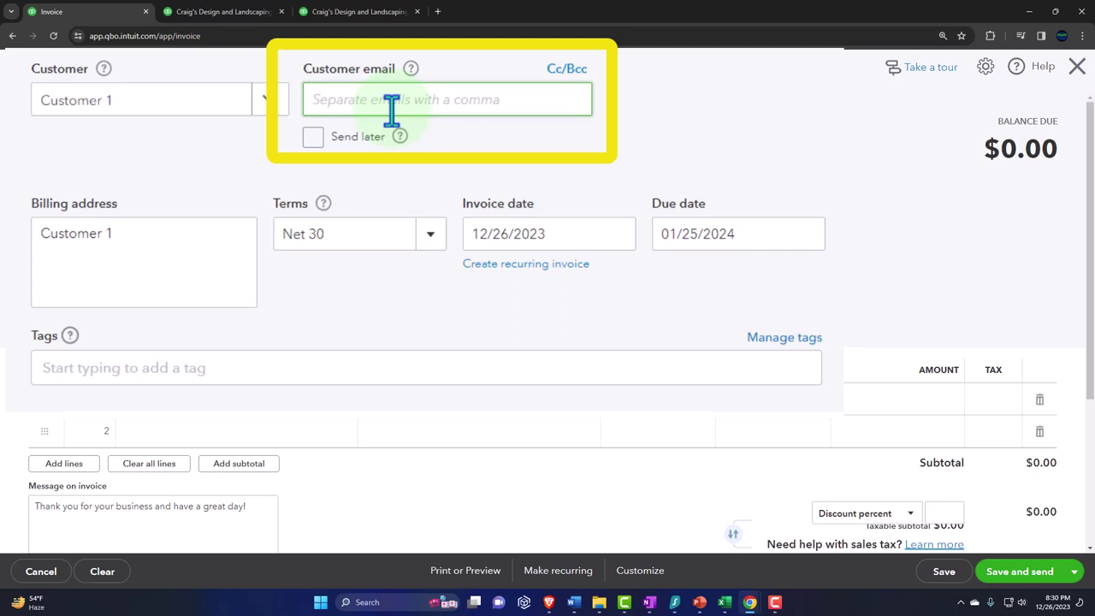
{"action": "key", "text": "Tab"}
{"action": "key", "text": "Tab"}
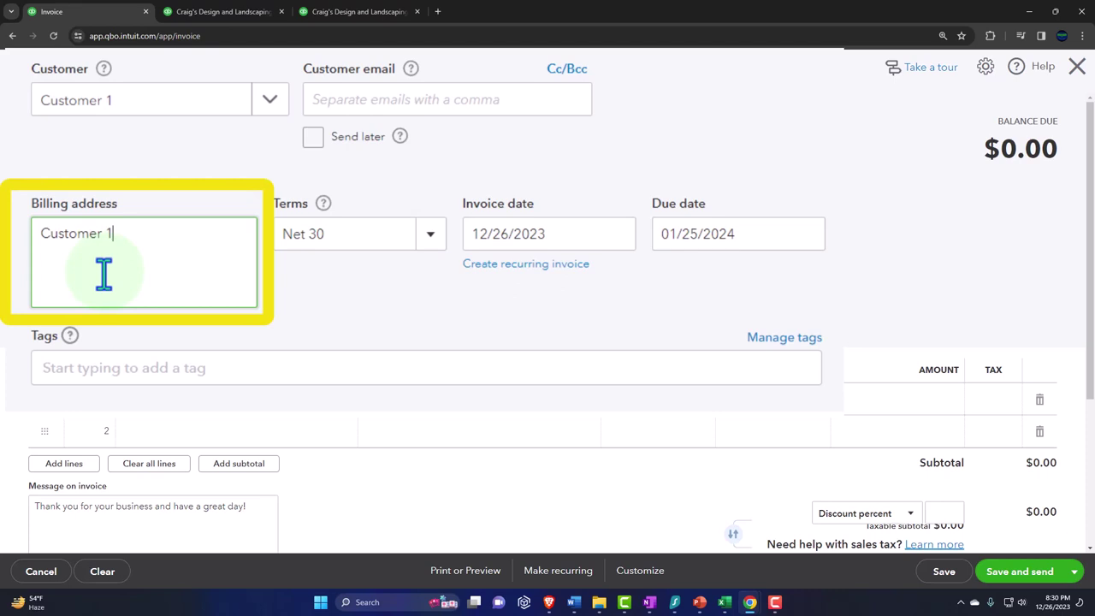
{"action": "key", "text": "Tab"}
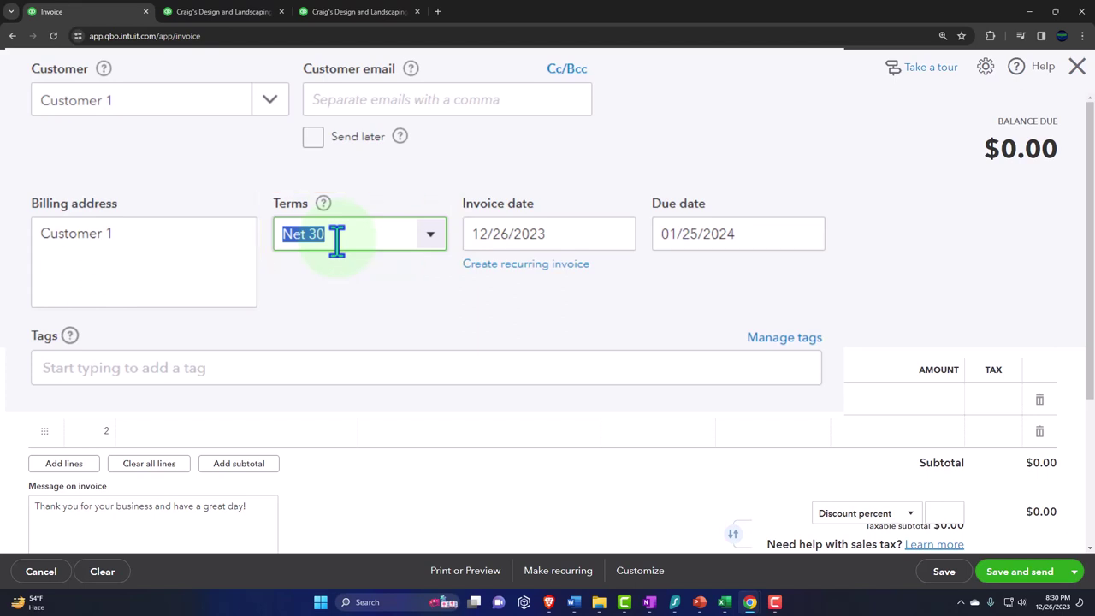
- Check the available payment terms and set the invoice date to 01/15/2024
{"action": "left_click", "coordinate": [564, 231]}
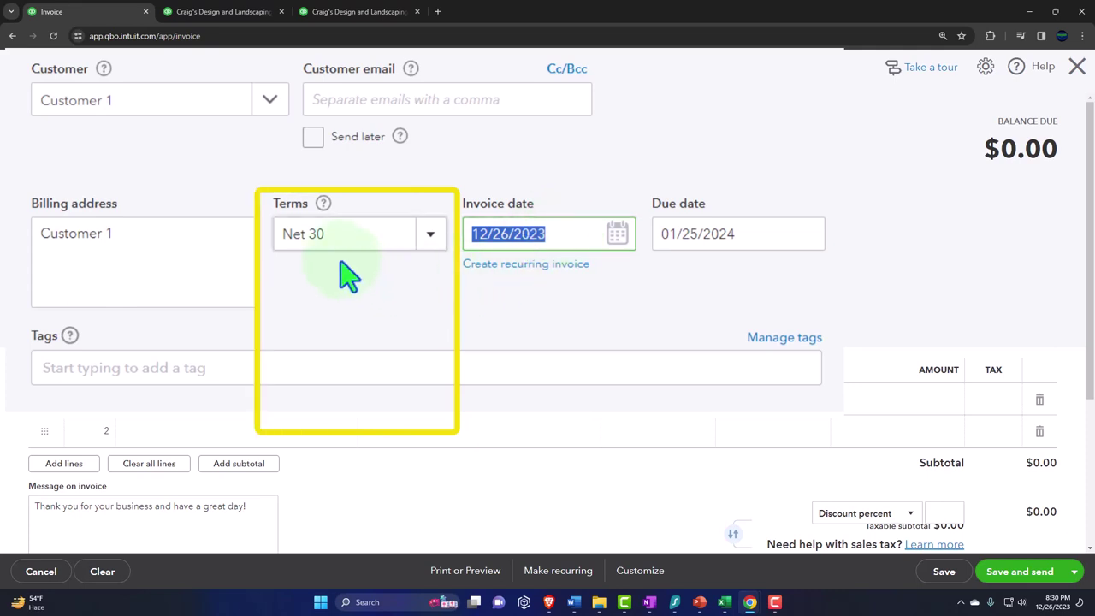
{"action": "left_click", "coordinate": [430, 236]}
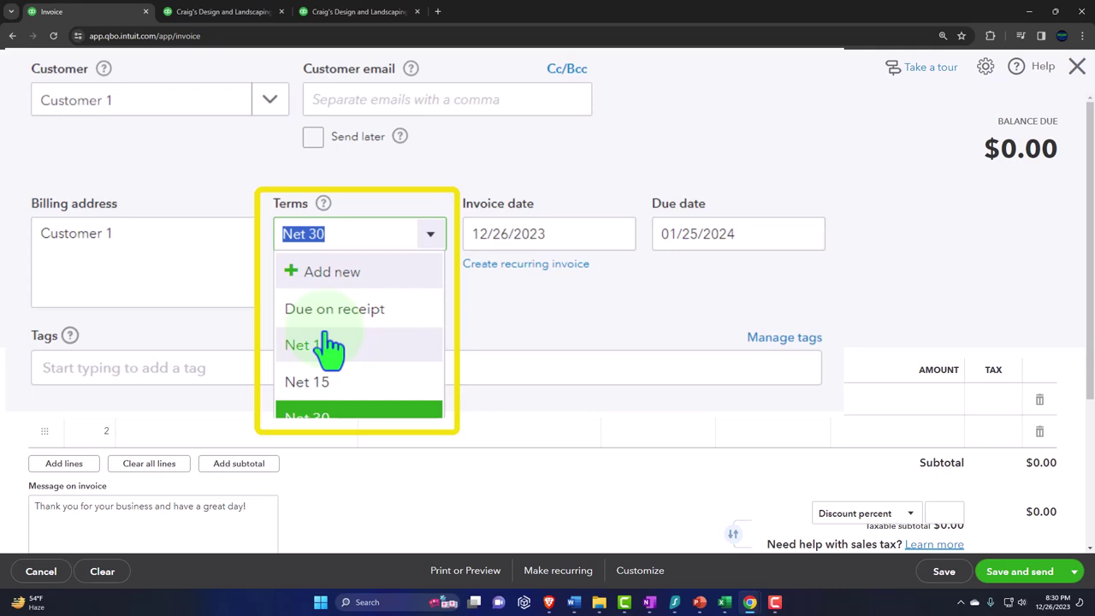
{"action": "left_click", "coordinate": [354, 234]}
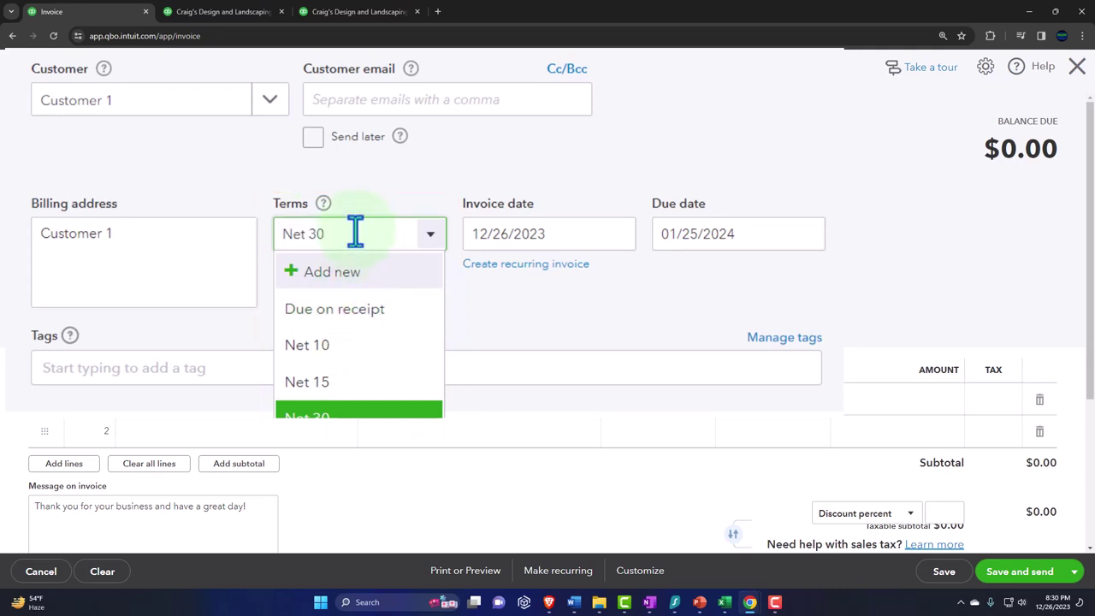
{"action": "key", "text": "Tab"}
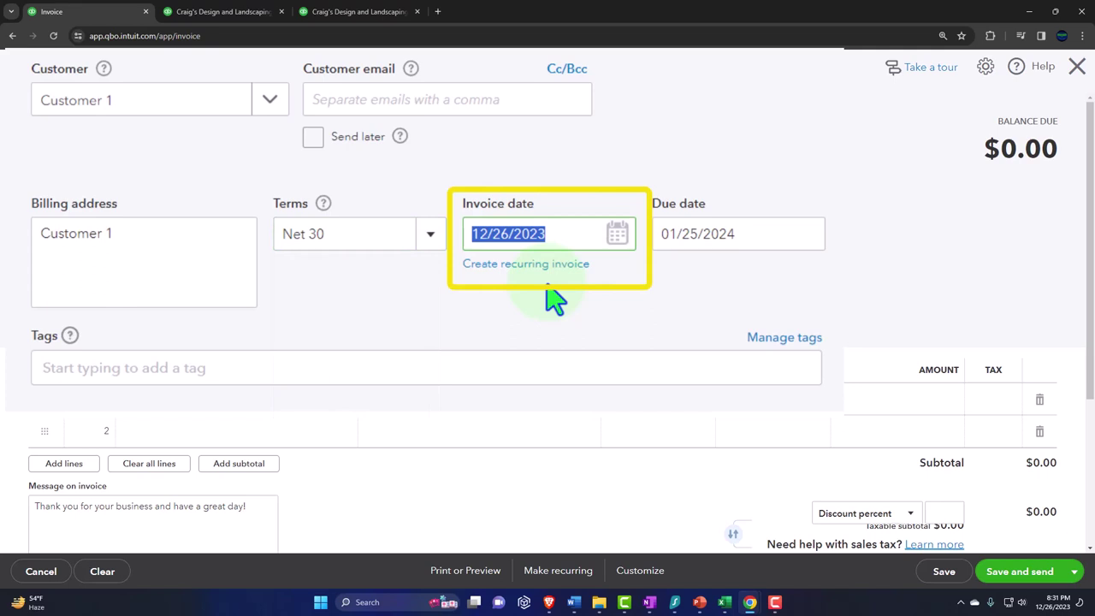
{"action": "type", "text": "011"}
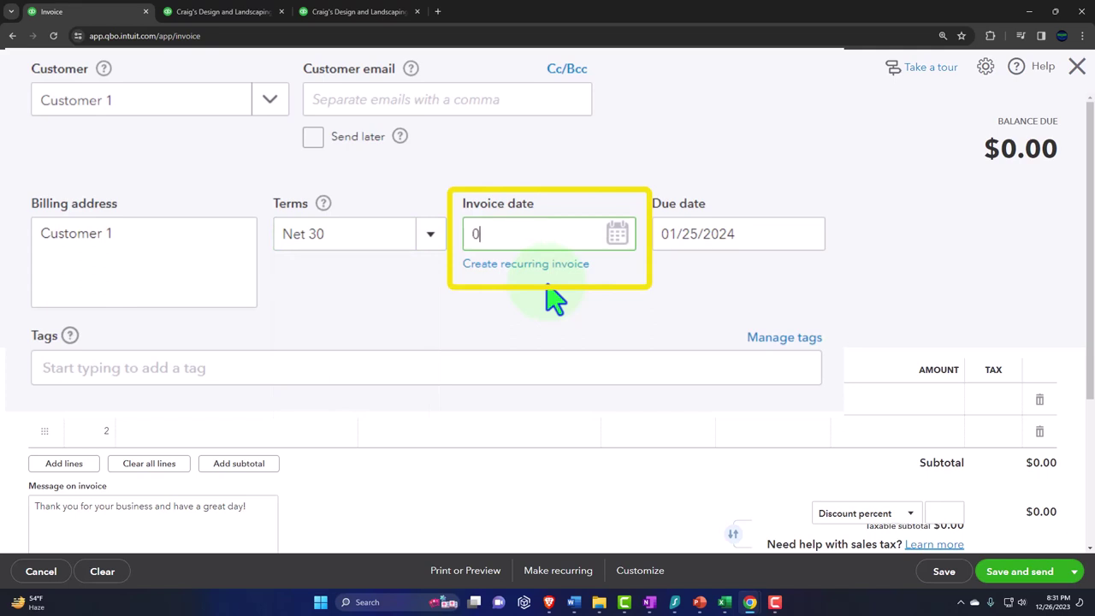
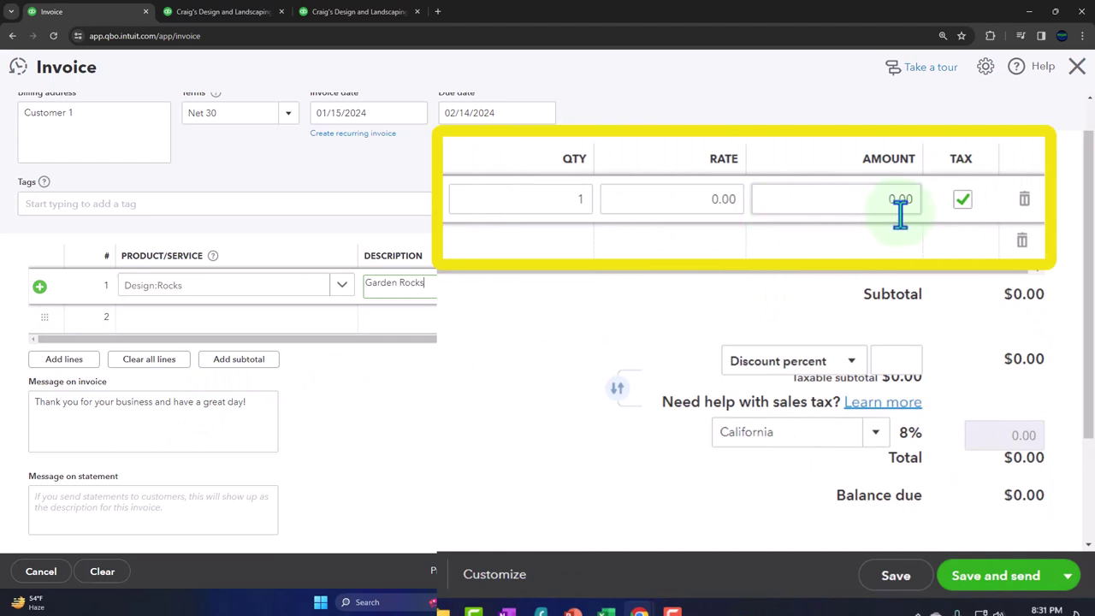
- Start a new Service item named Hourly Service from the first invoice line's product choices
{"action": "left_click", "coordinate": [509, 248]}
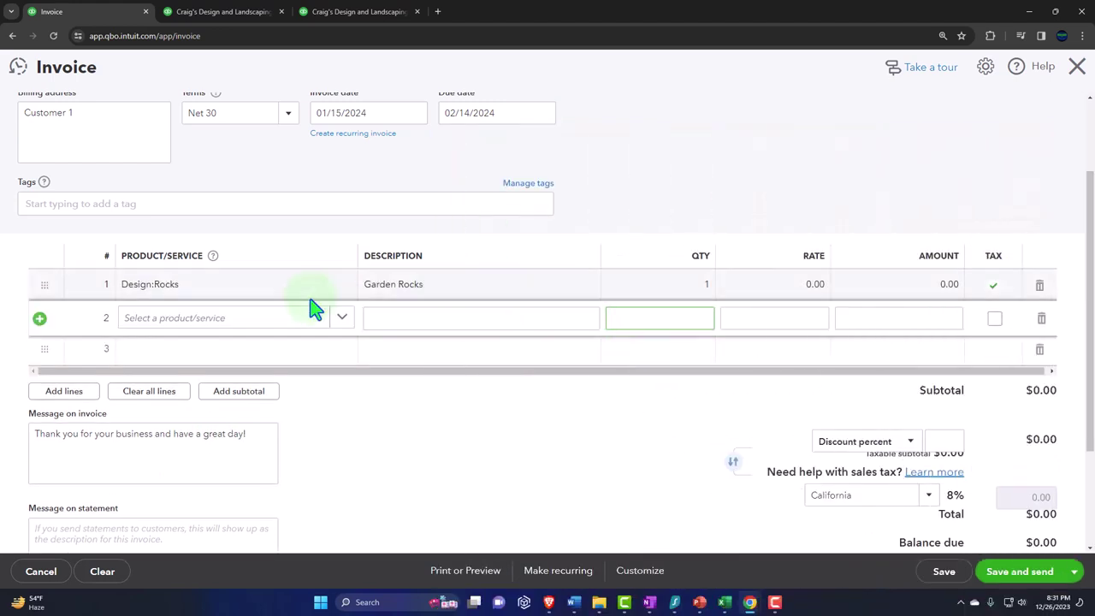
{"action": "left_click", "coordinate": [201, 291]}
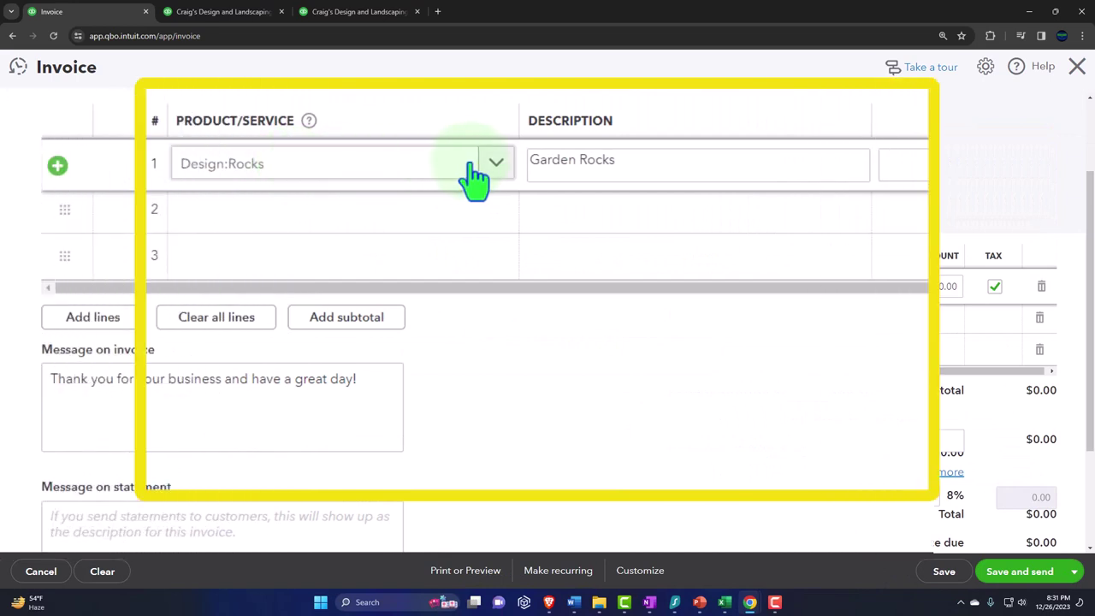
{"action": "left_click", "coordinate": [496, 171]}
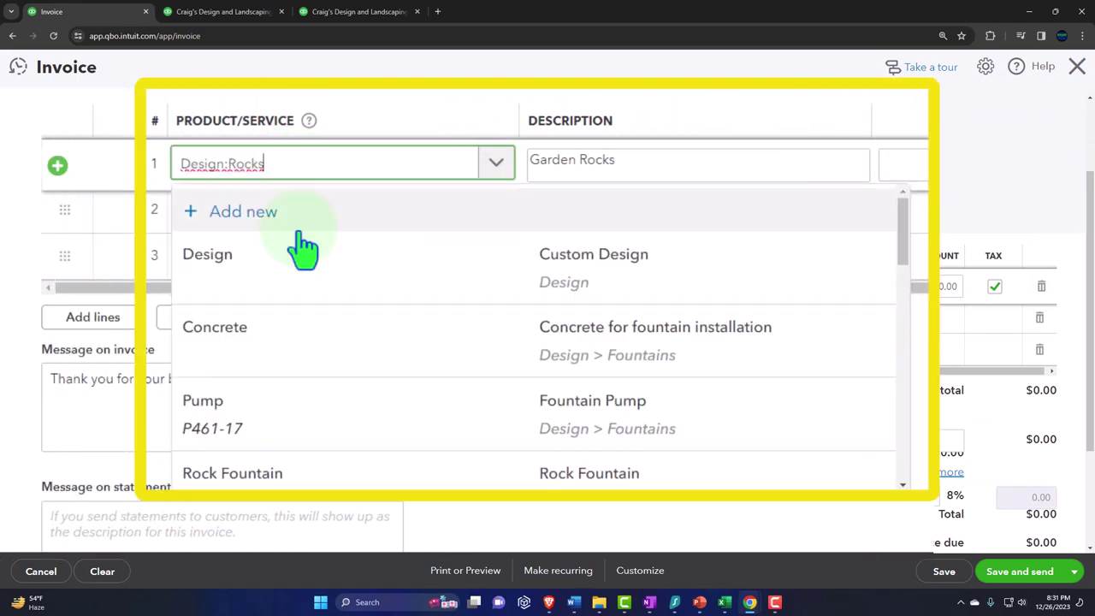
{"action": "left_click", "coordinate": [255, 220]}
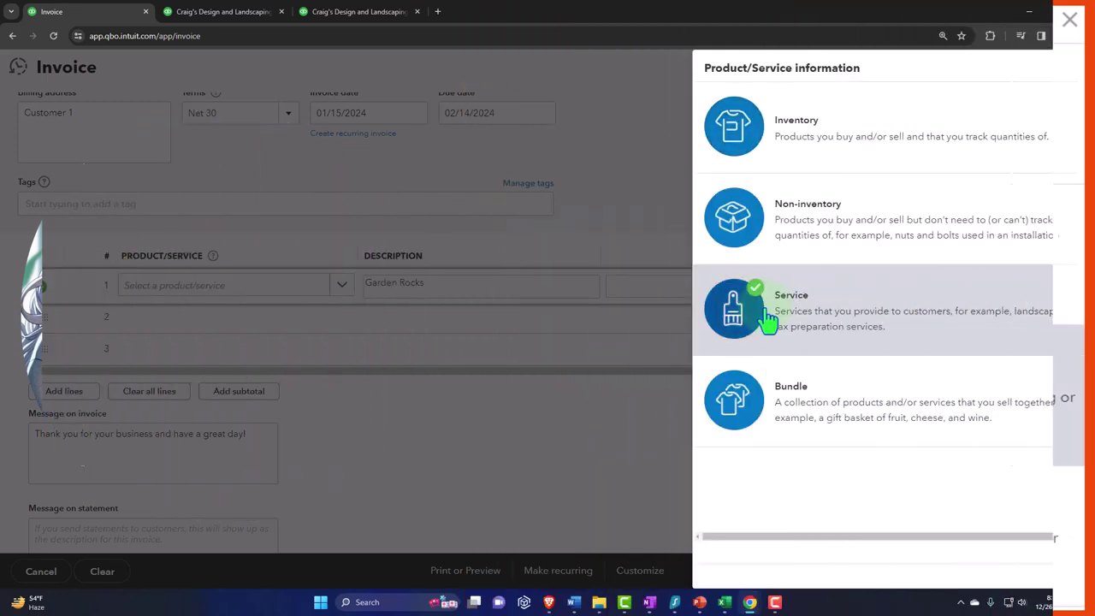
{"action": "left_click", "coordinate": [766, 319]}
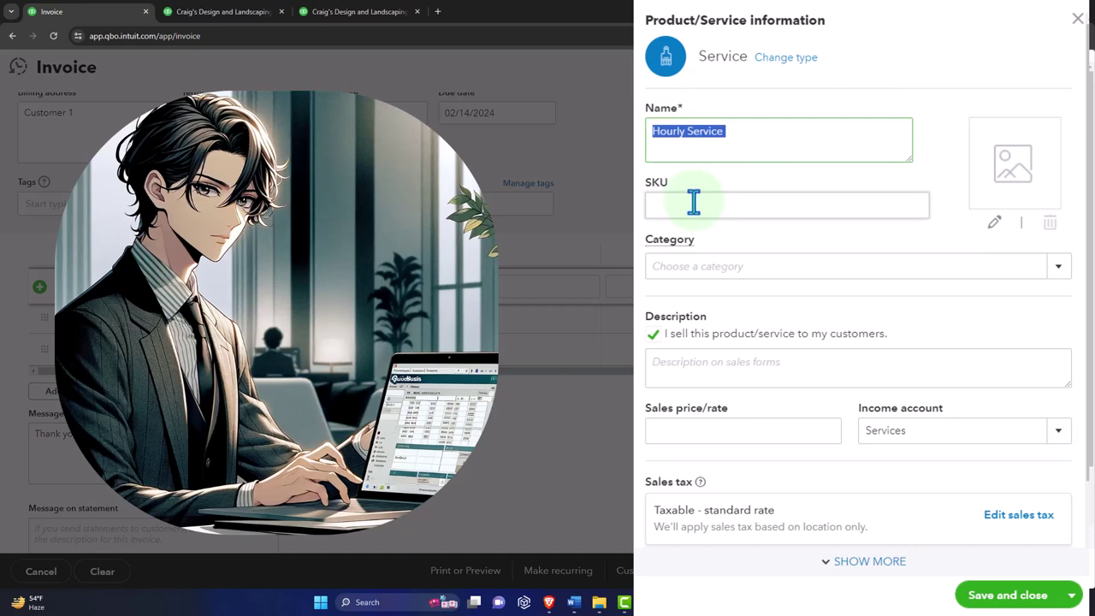
- Enter Hourly Service as the item's sales description and set its sales price/rate to 100
{"action": "scroll", "coordinate": [694, 202], "scroll_direction": "down", "scroll_amount": 1}
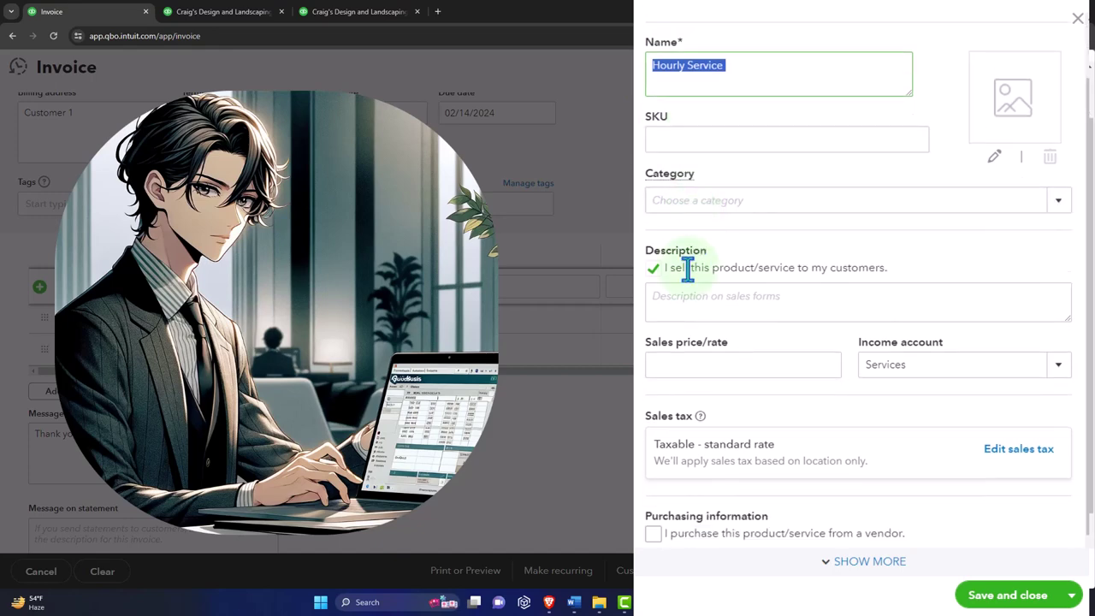
{"action": "left_click", "coordinate": [677, 310]}
{"action": "type", "text": "Hourly Service"}
{"action": "scroll", "coordinate": [677, 311], "scroll_direction": "down", "scroll_amount": 1}
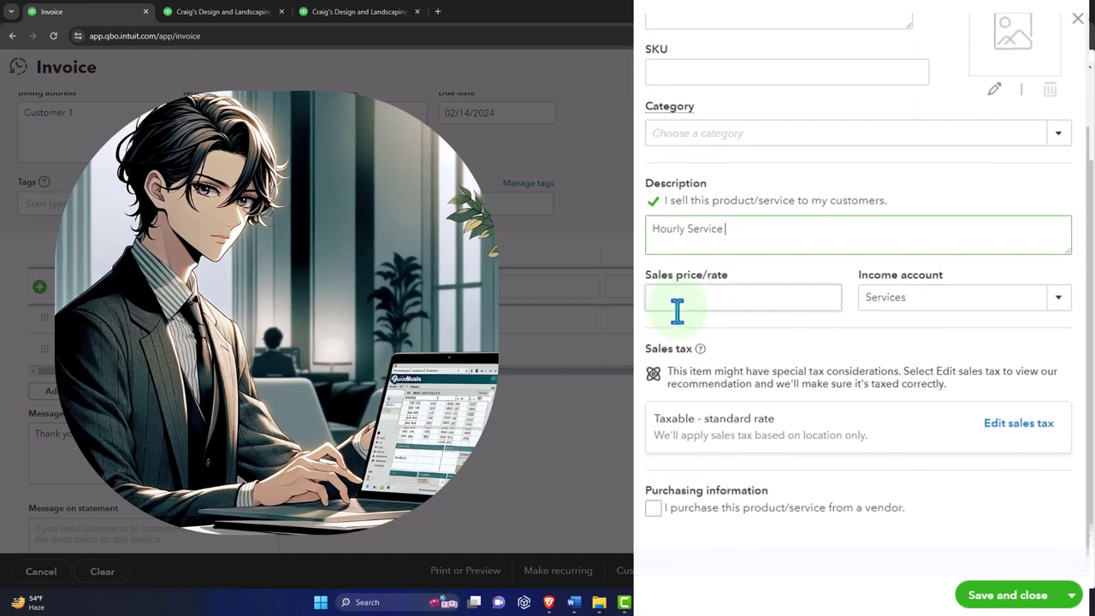
{"action": "left_click", "coordinate": [694, 301]}
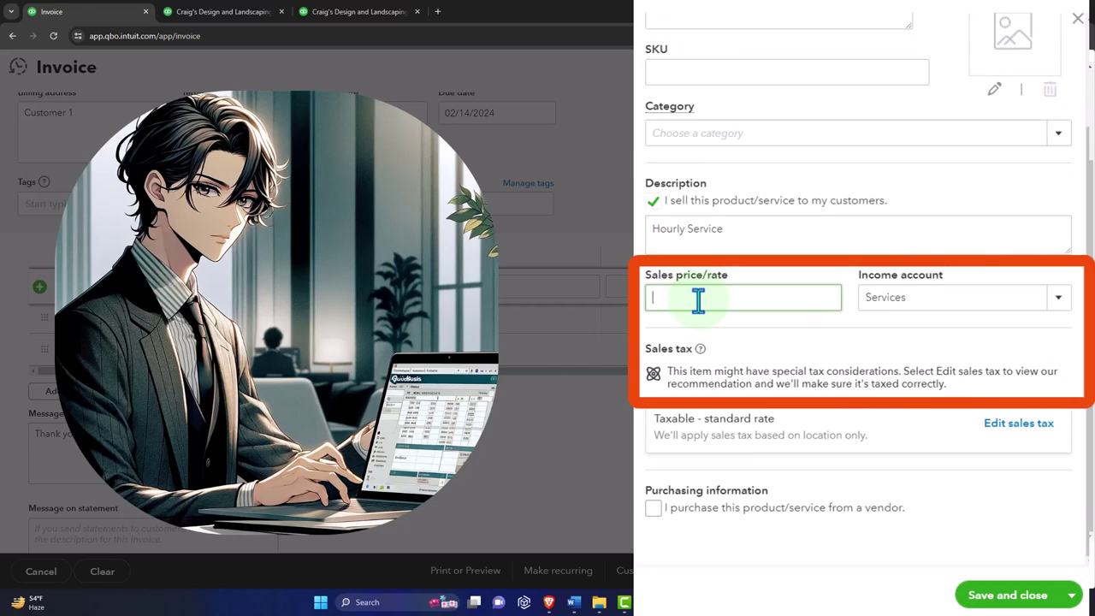
{"action": "type", "text": "100"}
{"action": "key", "text": "Tab"}
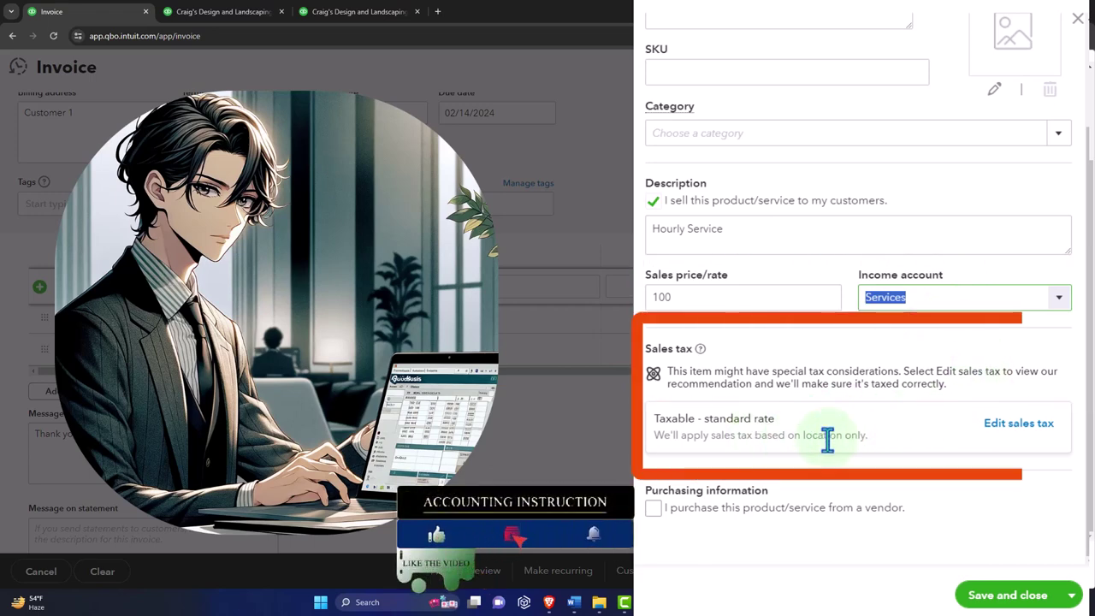
- Change the Hourly Service item's sales tax setting to Nontaxable
{"action": "left_click", "coordinate": [1007, 425]}
{"action": "scroll", "coordinate": [845, 325], "scroll_direction": "down", "scroll_amount": 7}
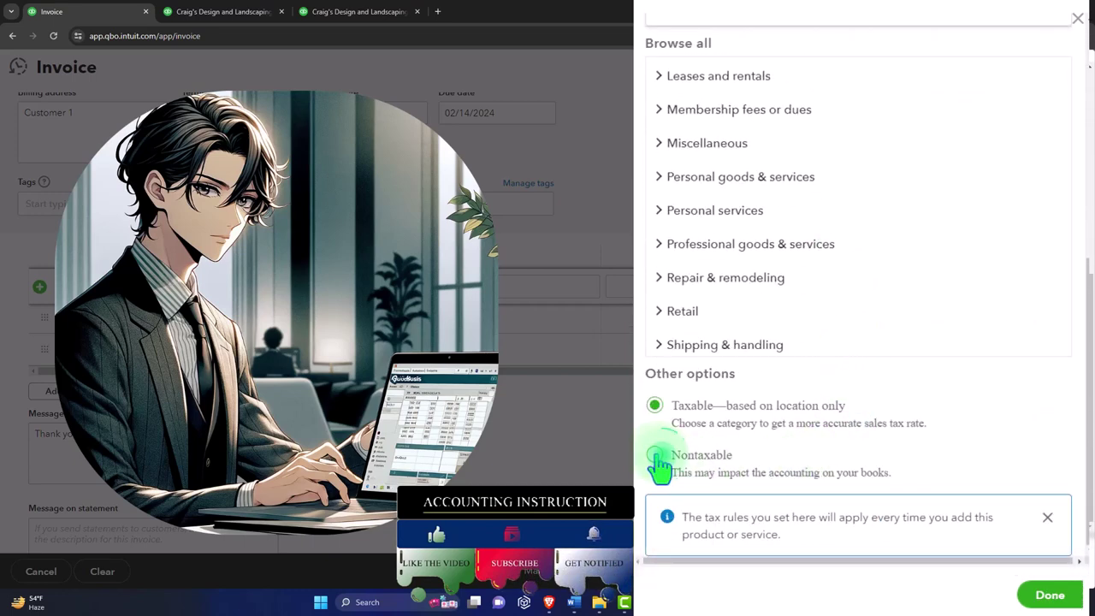
{"action": "left_click", "coordinate": [656, 455]}
{"action": "left_click", "coordinate": [1048, 597]}
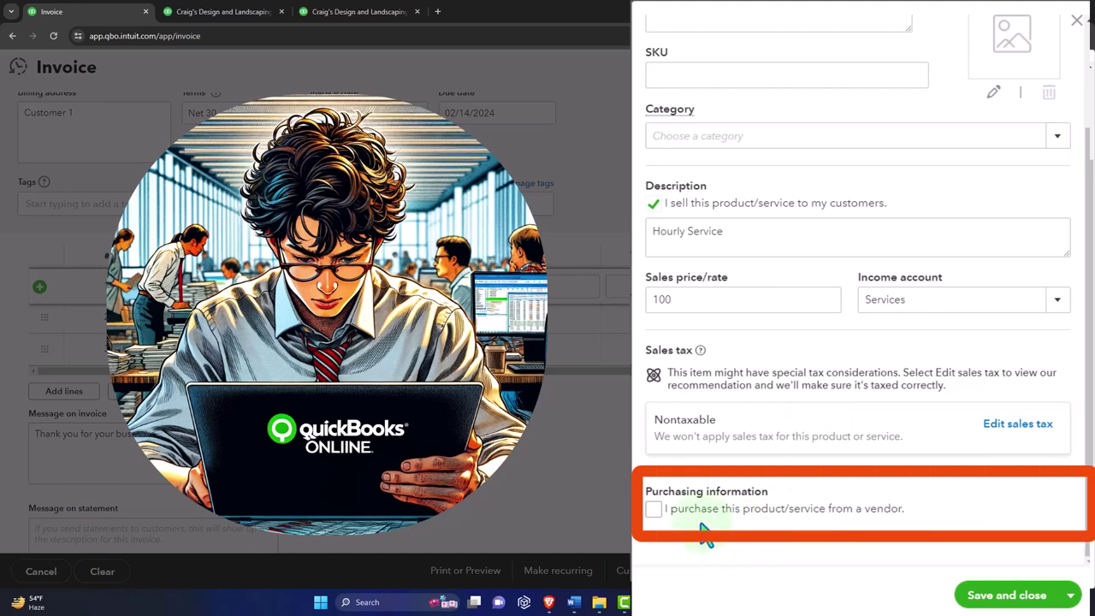
{"action": "left_click", "coordinate": [654, 510]}
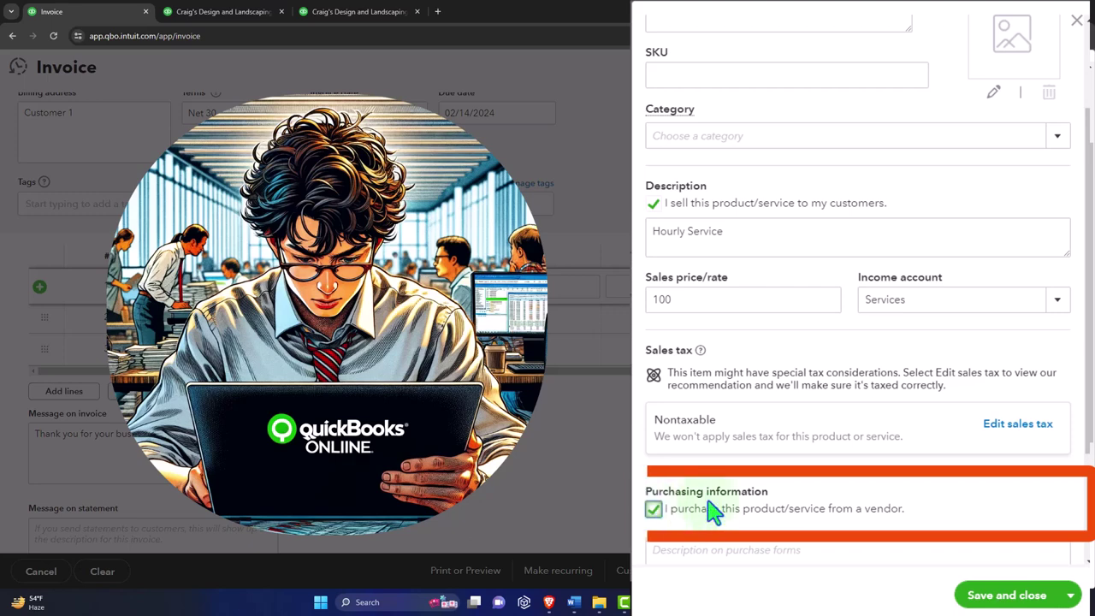
{"action": "scroll", "coordinate": [709, 508], "scroll_direction": "down", "scroll_amount": 2}
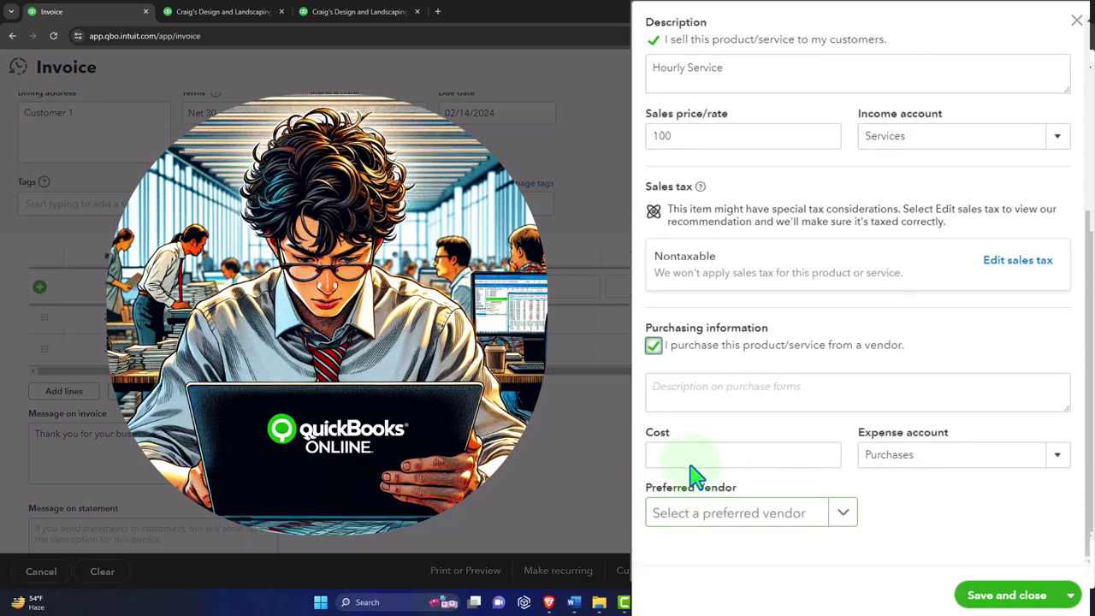
{"action": "left_click", "coordinate": [654, 346]}
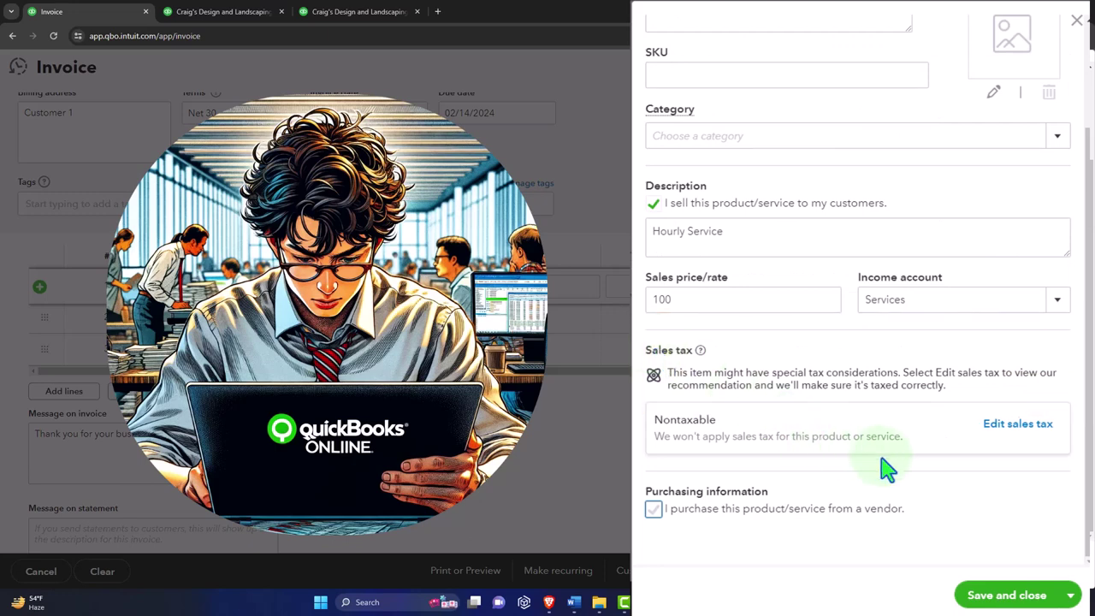
- Save the Hourly Service item to the first invoice line and set its quantity to 5
{"action": "left_click", "coordinate": [1008, 599]}
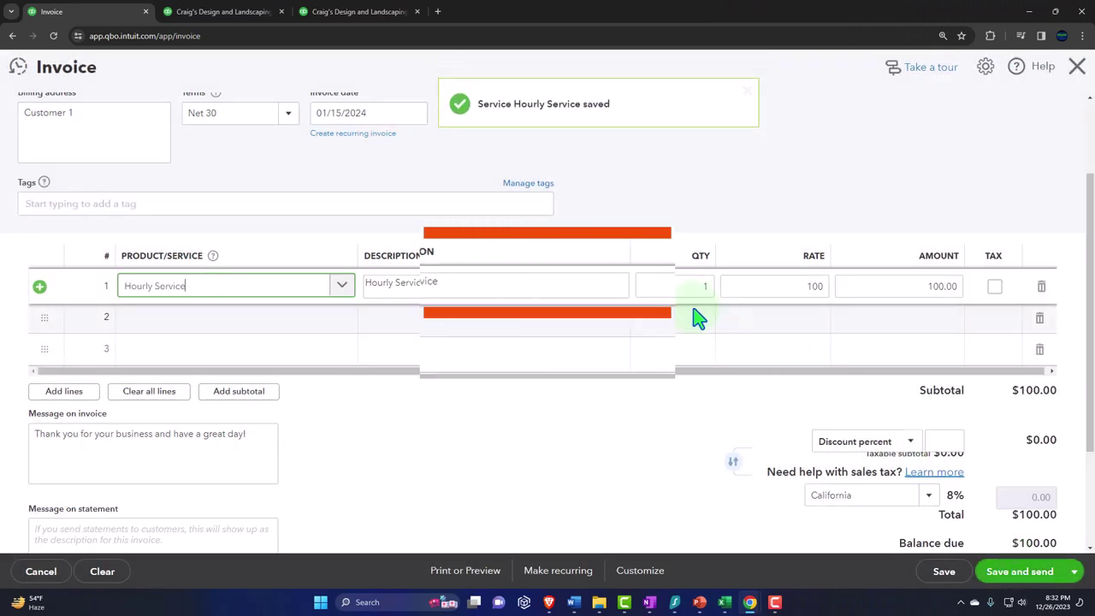
{"action": "left_click", "coordinate": [587, 288]}
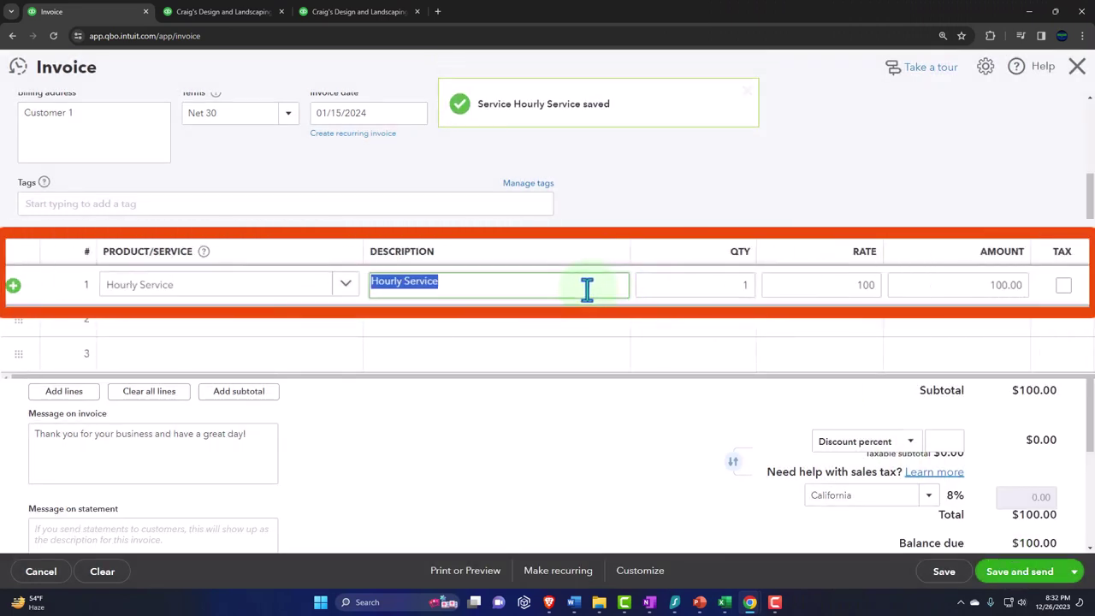
{"action": "key", "text": "Tab"}
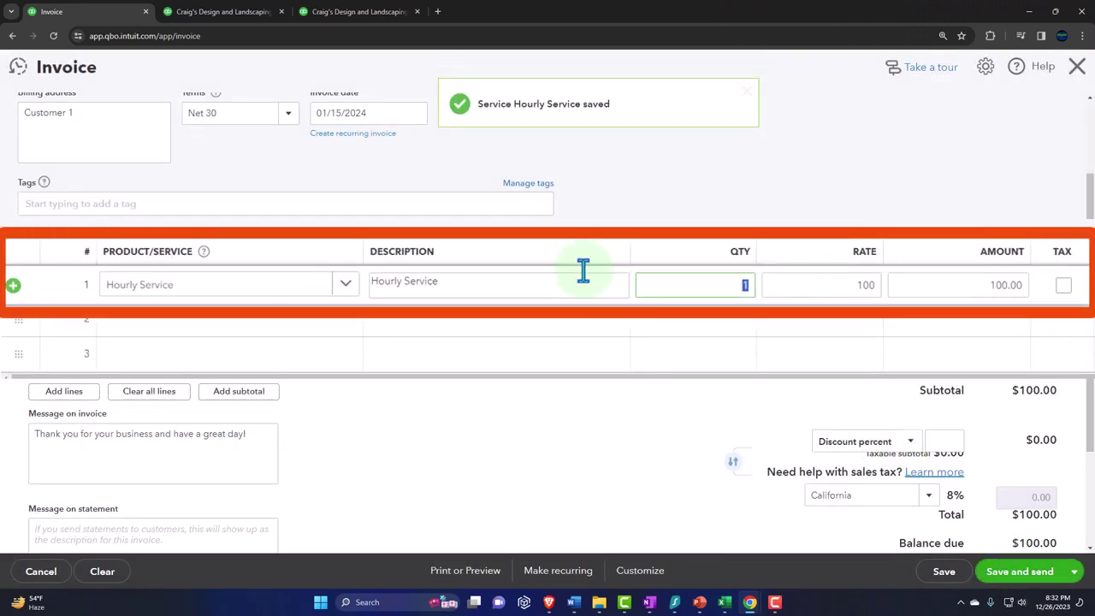
{"action": "type", "text": "5"}
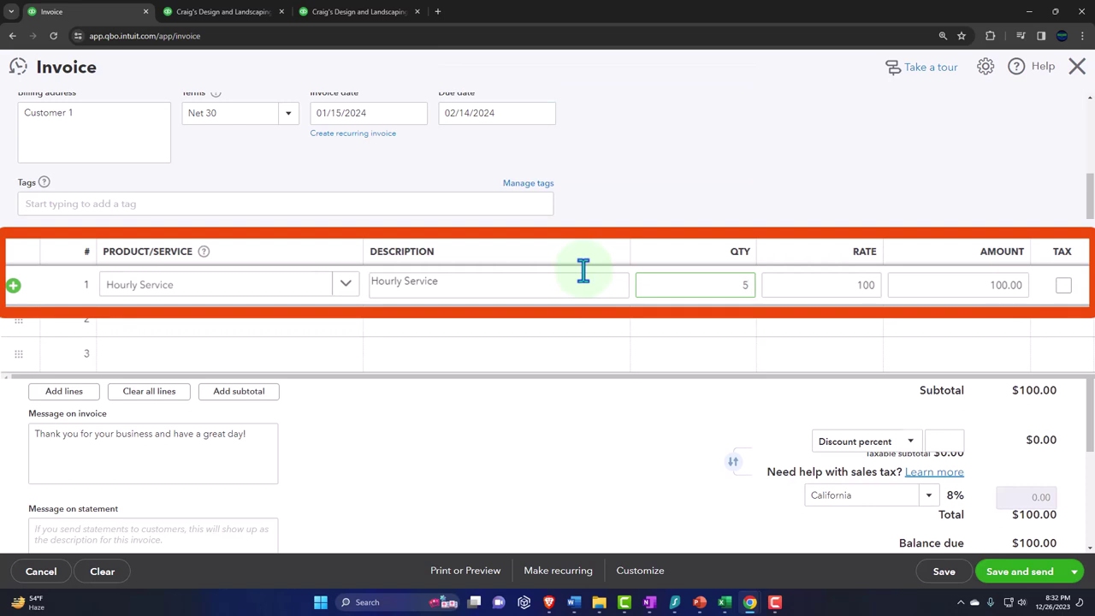
{"action": "key", "text": "Tab"}
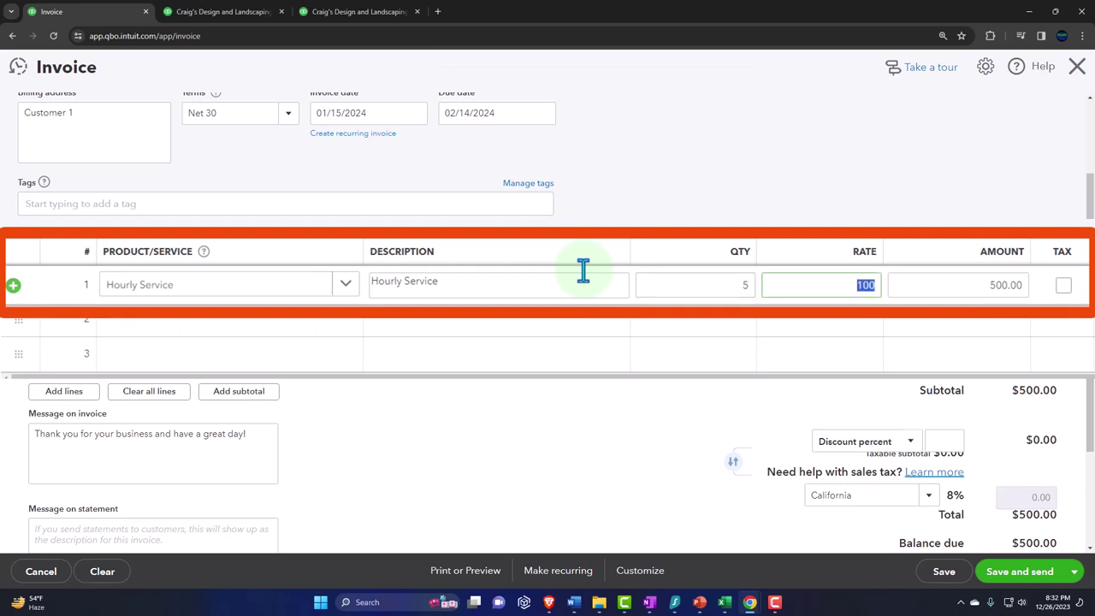
{"action": "key", "text": "Tab"}
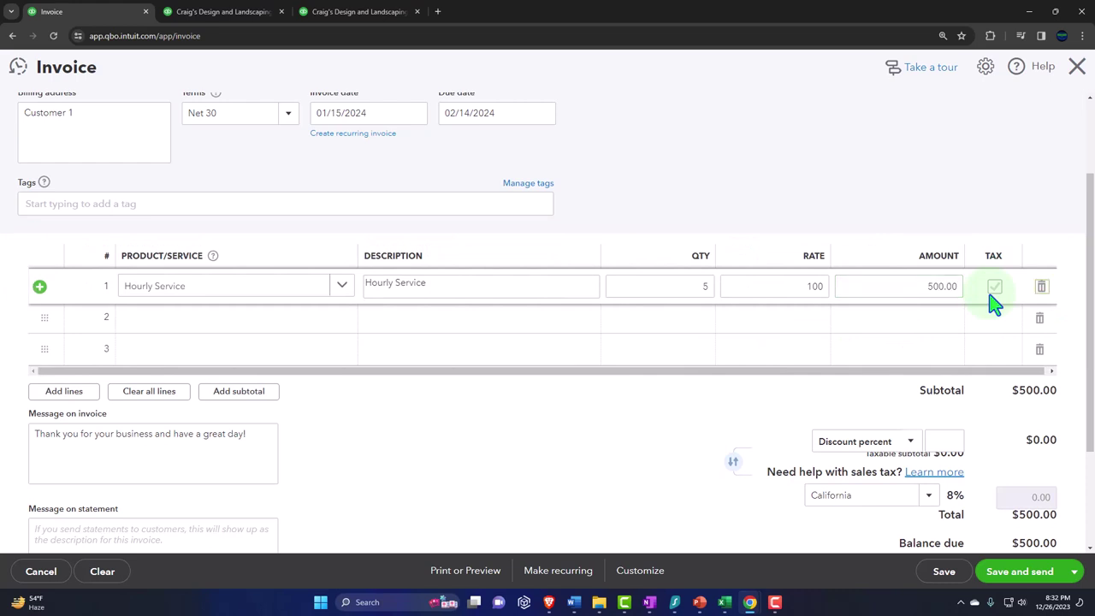
- Look at the product/service choices for the second invoice line and close the list without choosing one
{"action": "key", "text": "Tab"}
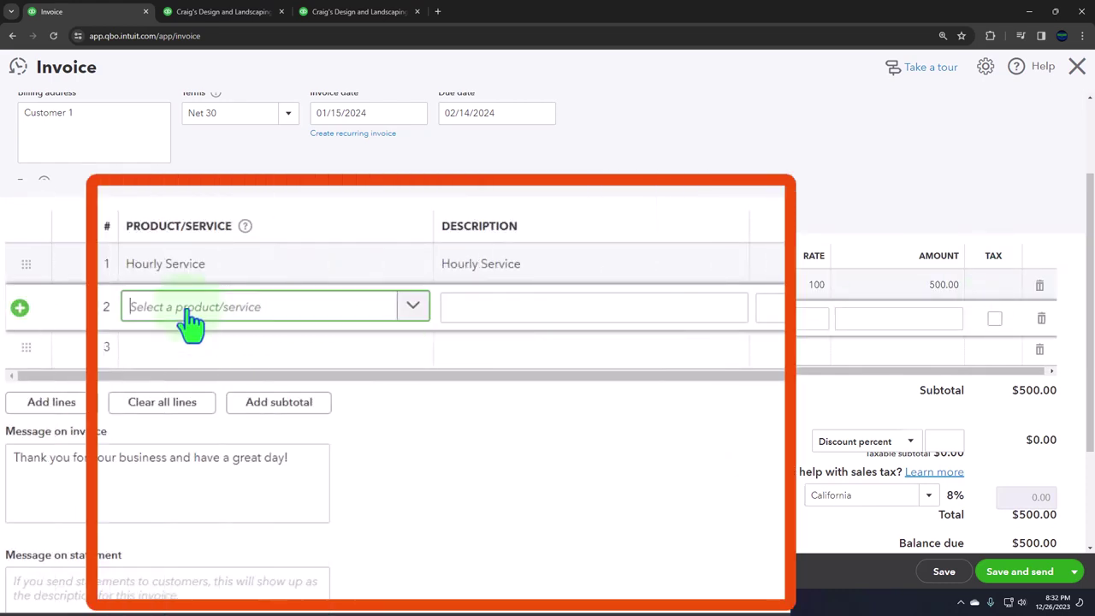
{"action": "left_click", "coordinate": [190, 318]}
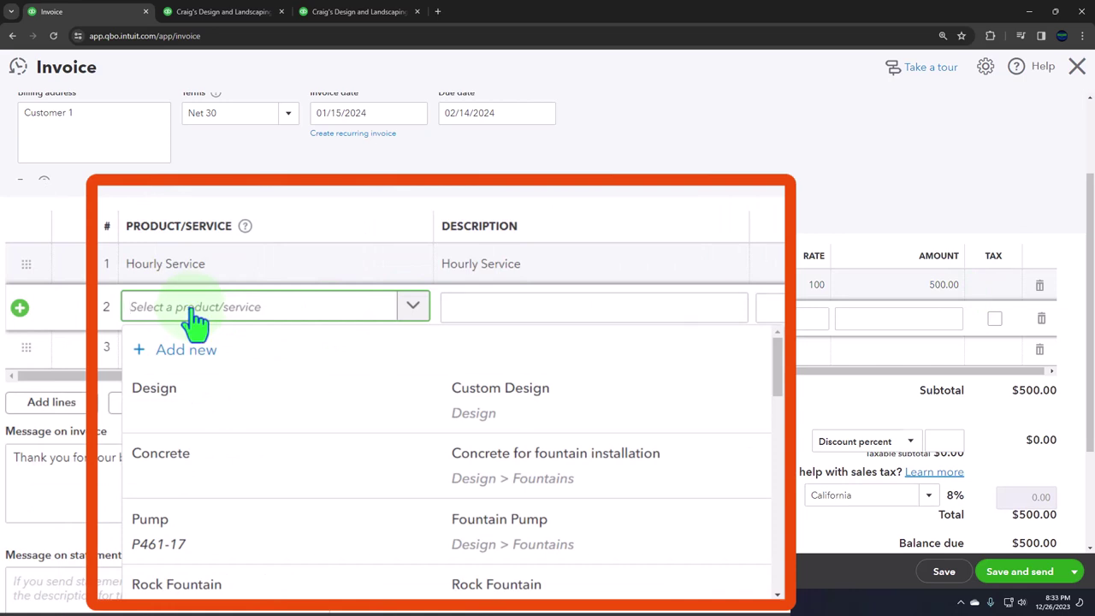
{"action": "left_click", "coordinate": [721, 161]}
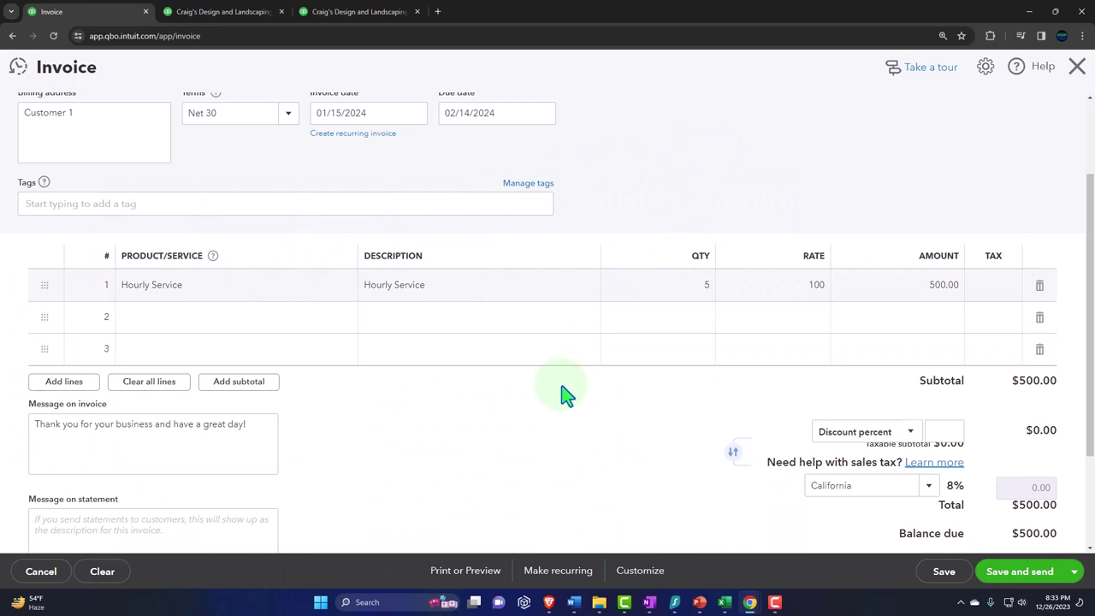
- Review the lower part of the invoice, including the invoice message and statement message fields
{"action": "scroll", "coordinate": [569, 404], "scroll_direction": "down", "scroll_amount": 2}
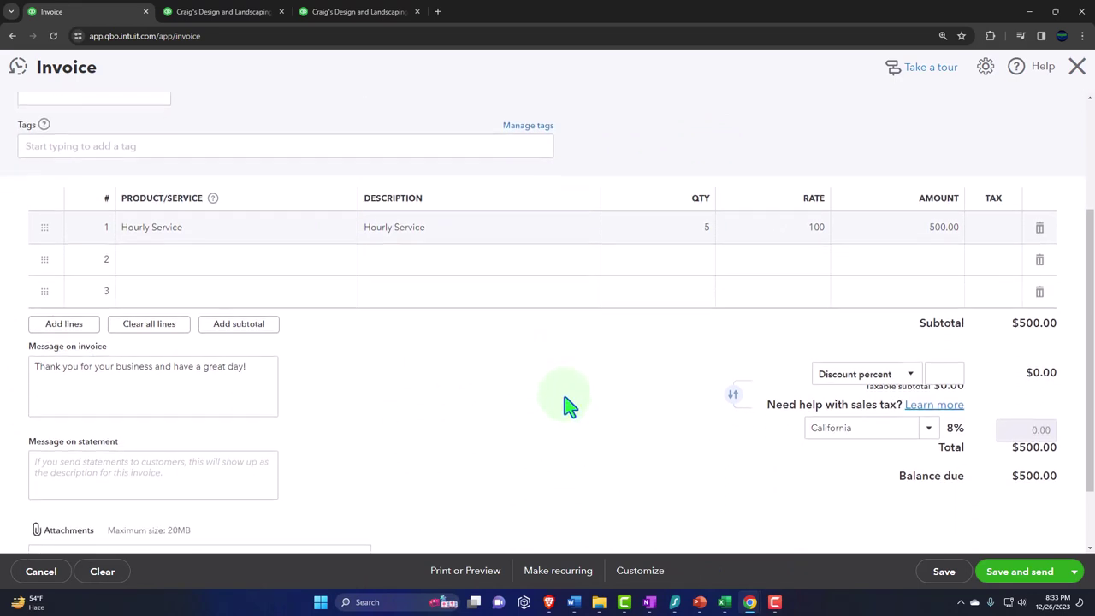
{"action": "key", "text": "ctrl+minus"}
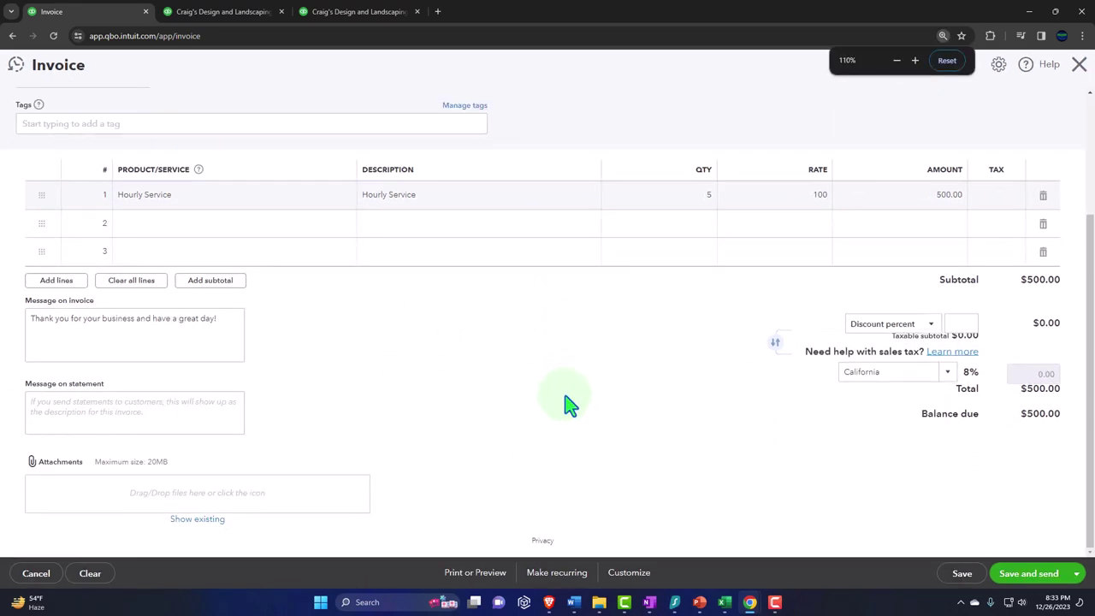
{"action": "key", "text": "ctrl+plus"}
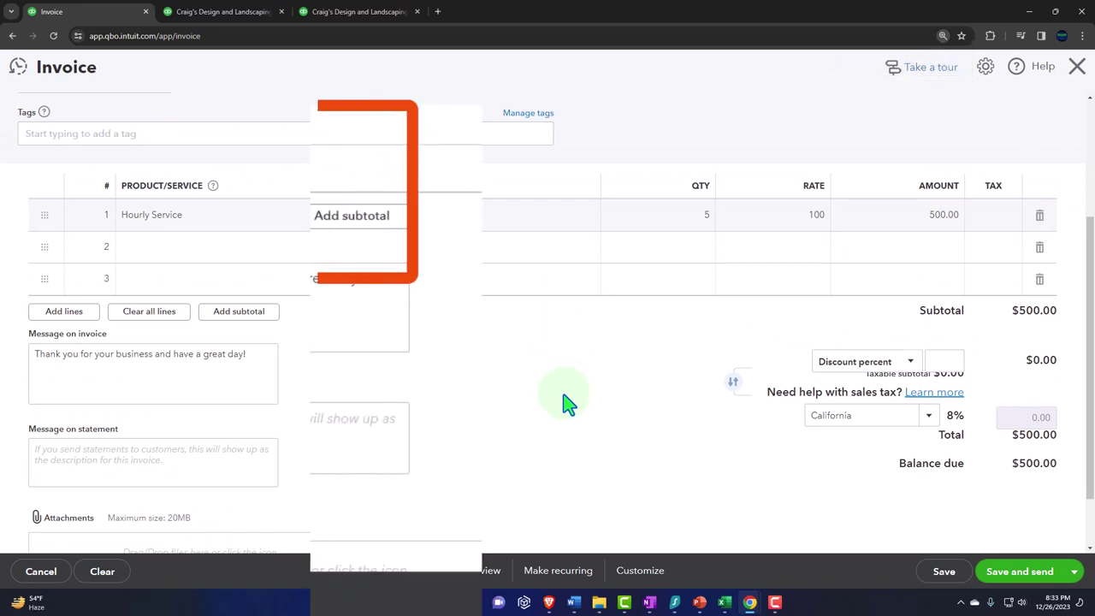
{"action": "scroll", "coordinate": [562, 397], "scroll_direction": "down", "scroll_amount": 1}
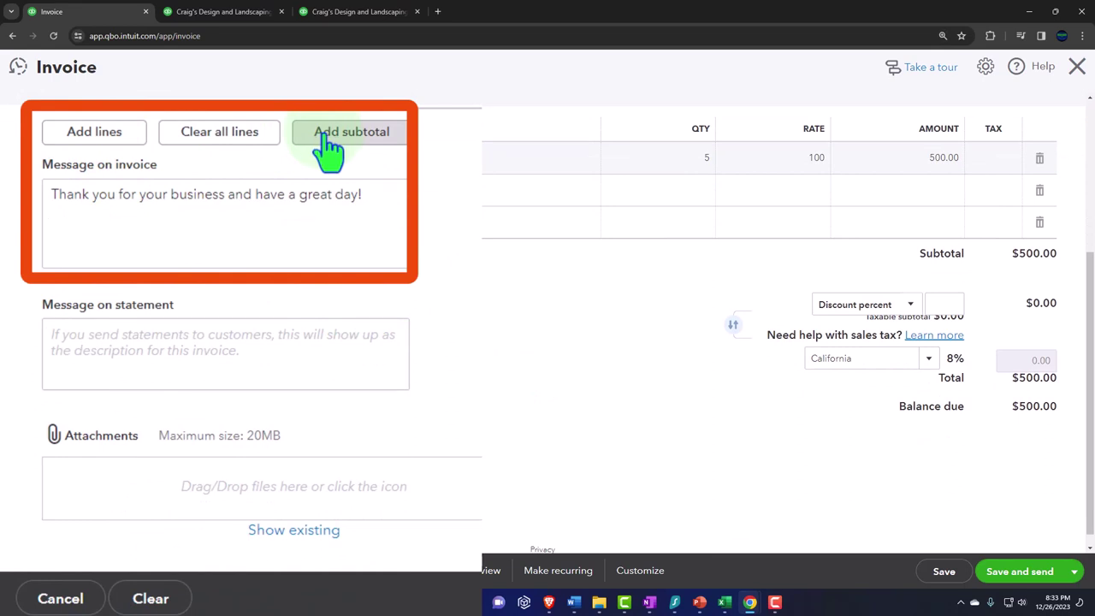
{"action": "left_click", "coordinate": [177, 219]}
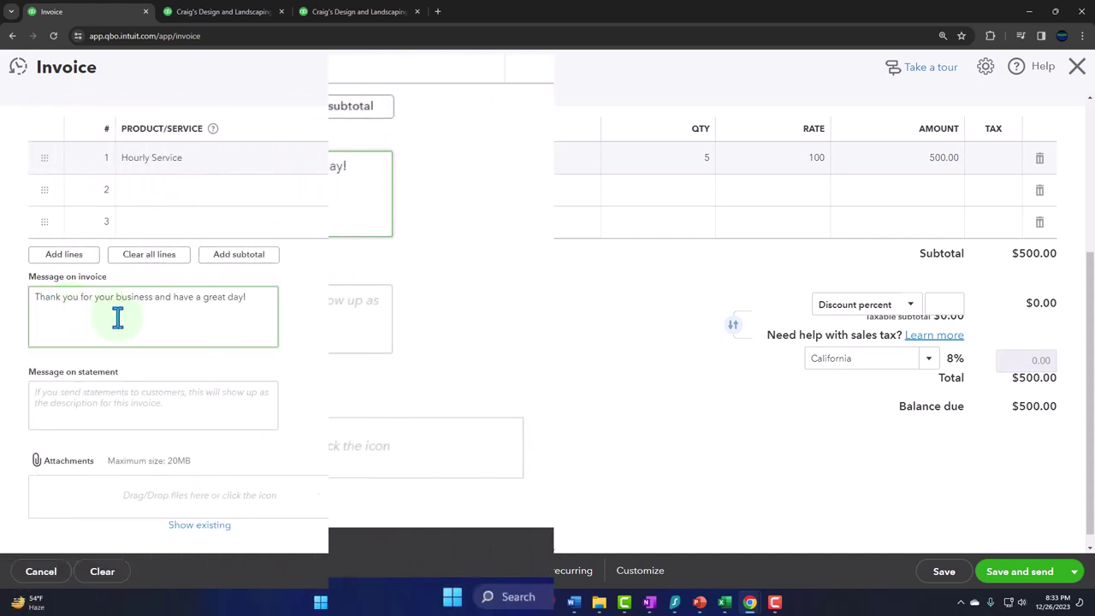
{"action": "left_click", "coordinate": [112, 403]}
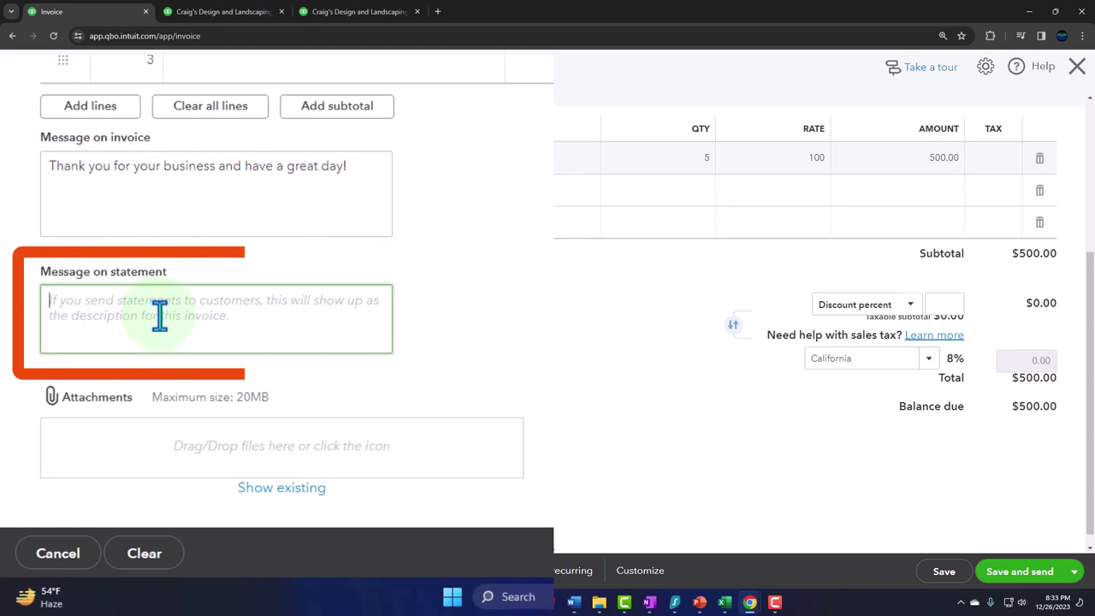
{"action": "scroll", "coordinate": [160, 318], "scroll_direction": "down", "scroll_amount": 1}
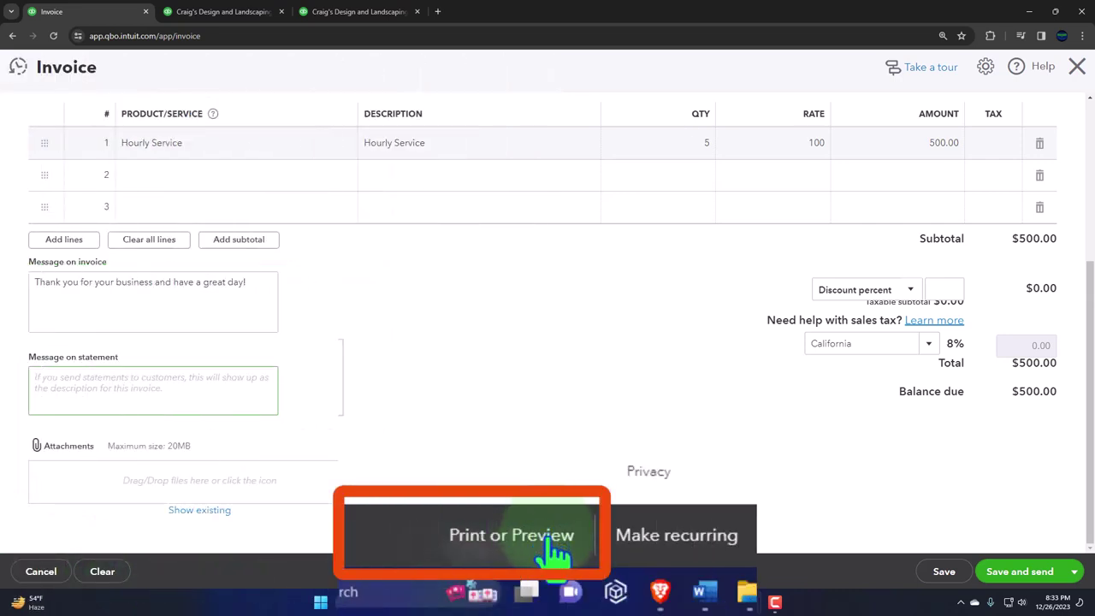
- Open the invoice's print preview, examine the whole page, close the preview and check the further invoice actions
{"action": "left_click", "coordinate": [548, 539]}
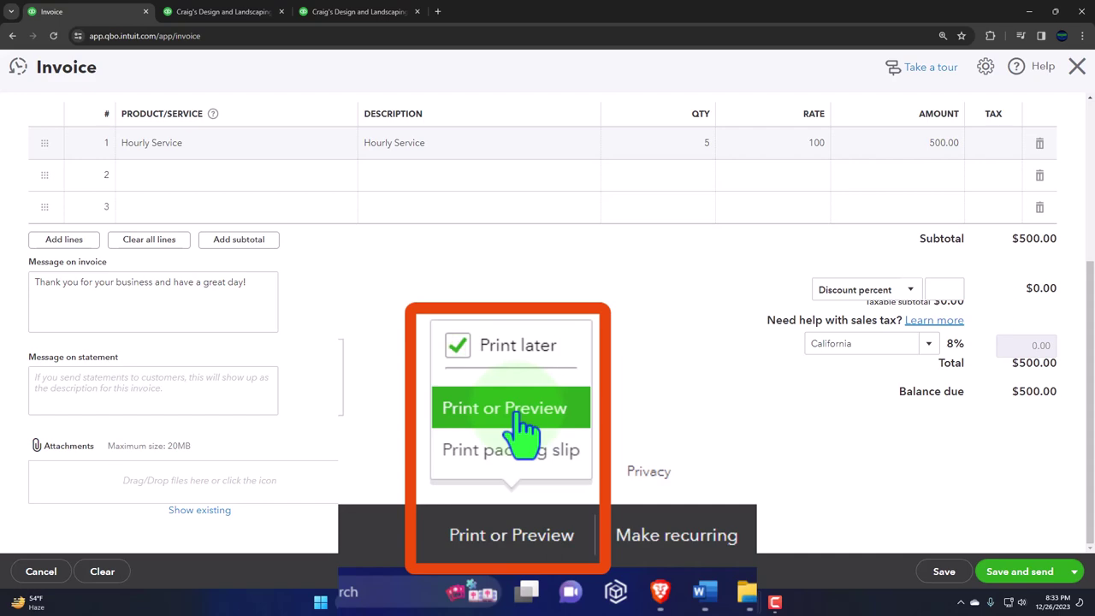
{"action": "left_click", "coordinate": [465, 498]}
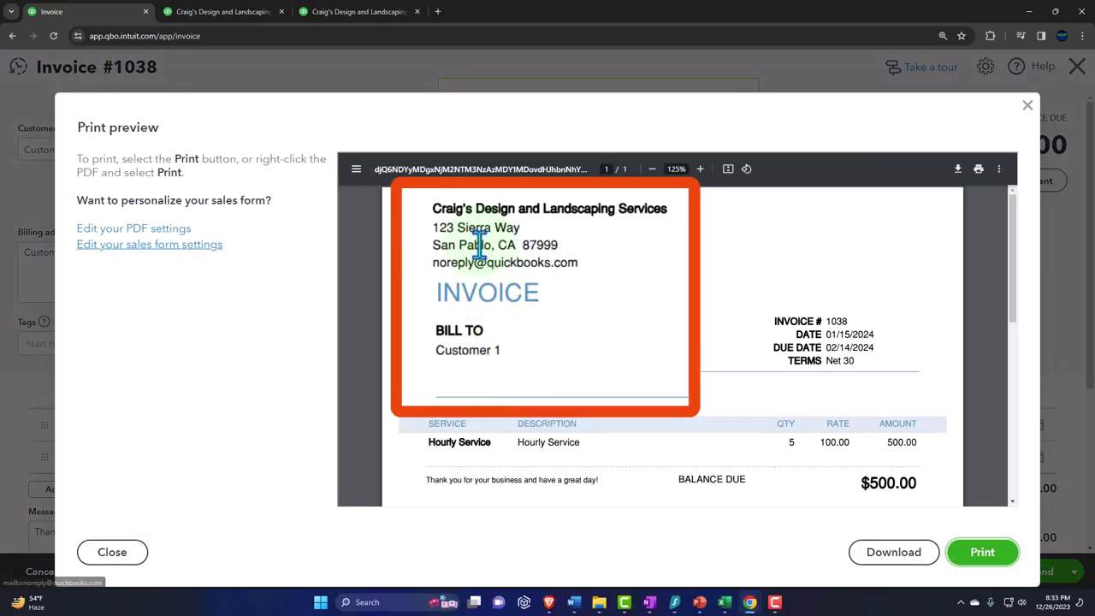
{"action": "scroll", "coordinate": [516, 254], "scroll_direction": "down", "scroll_amount": 3}
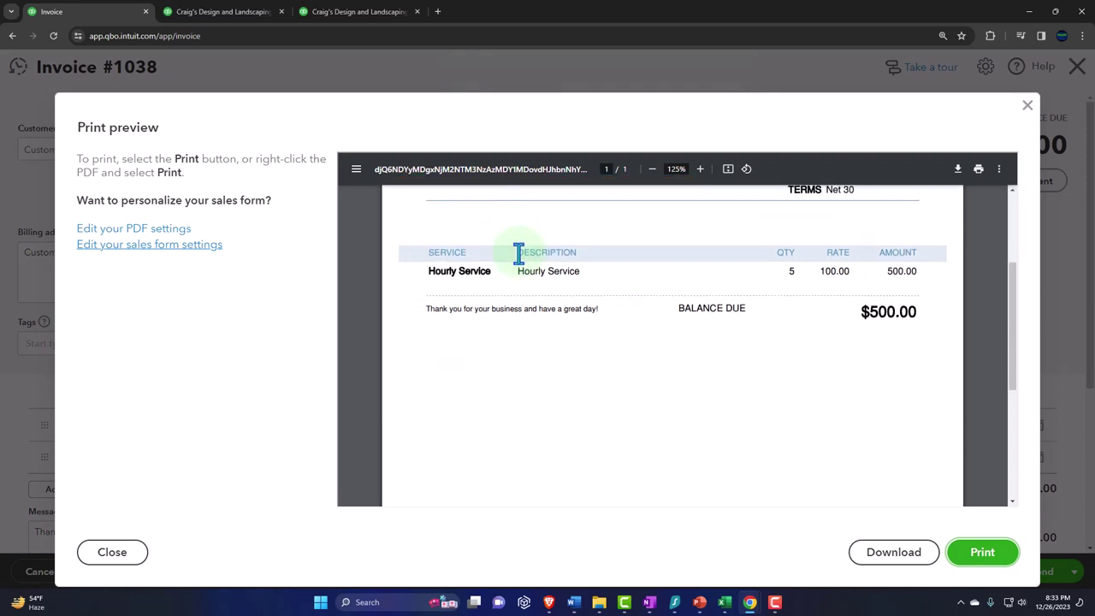
{"action": "scroll", "coordinate": [519, 254], "scroll_direction": "down", "scroll_amount": 5}
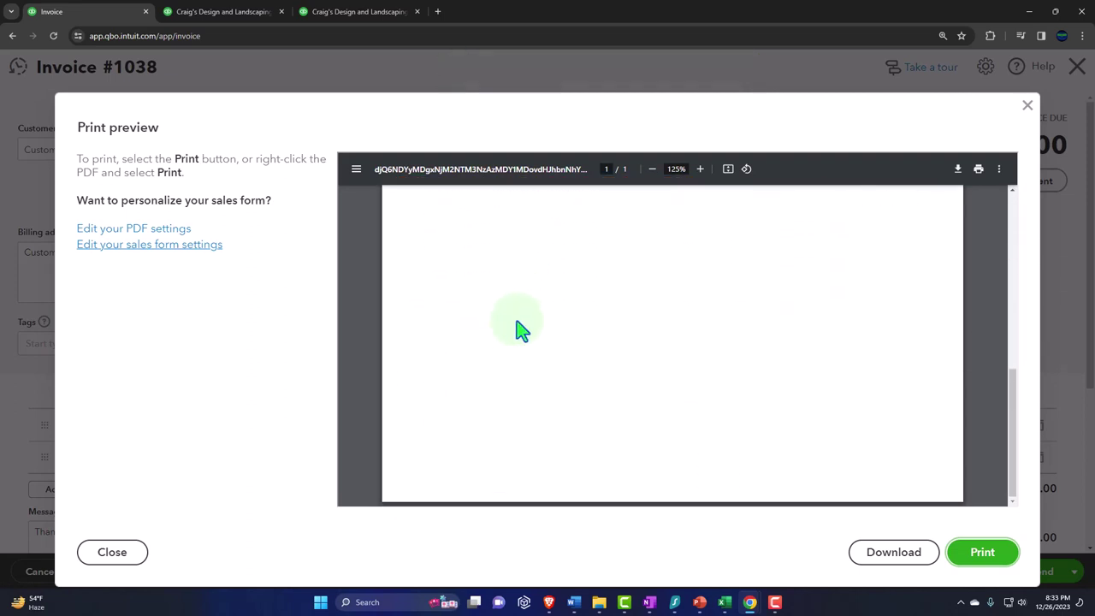
{"action": "scroll", "coordinate": [516, 391], "scroll_direction": "up", "scroll_amount": 8}
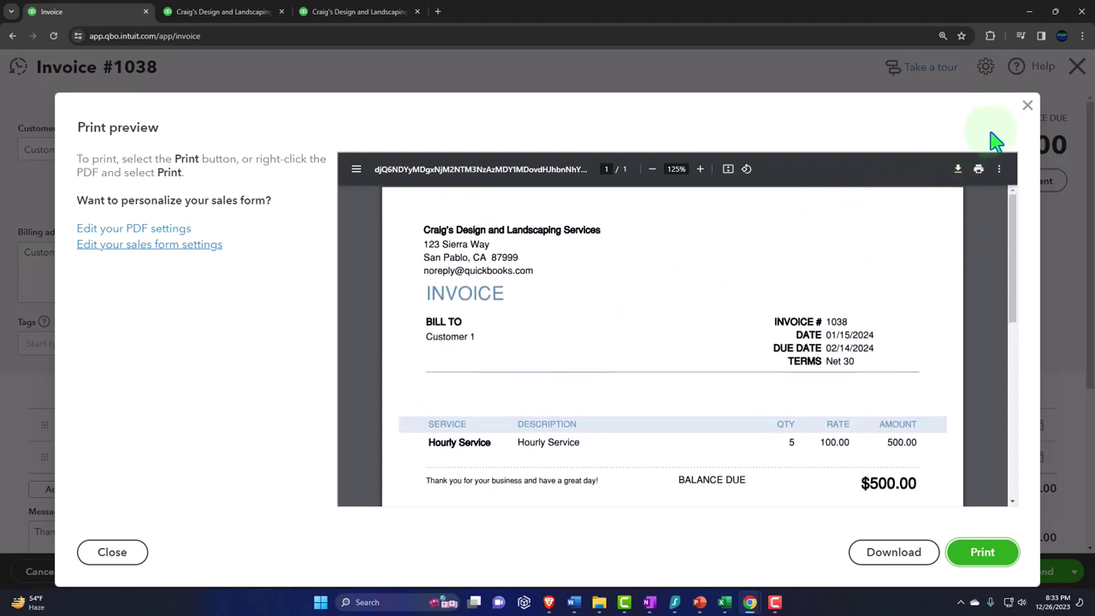
{"action": "left_click", "coordinate": [1028, 105]}
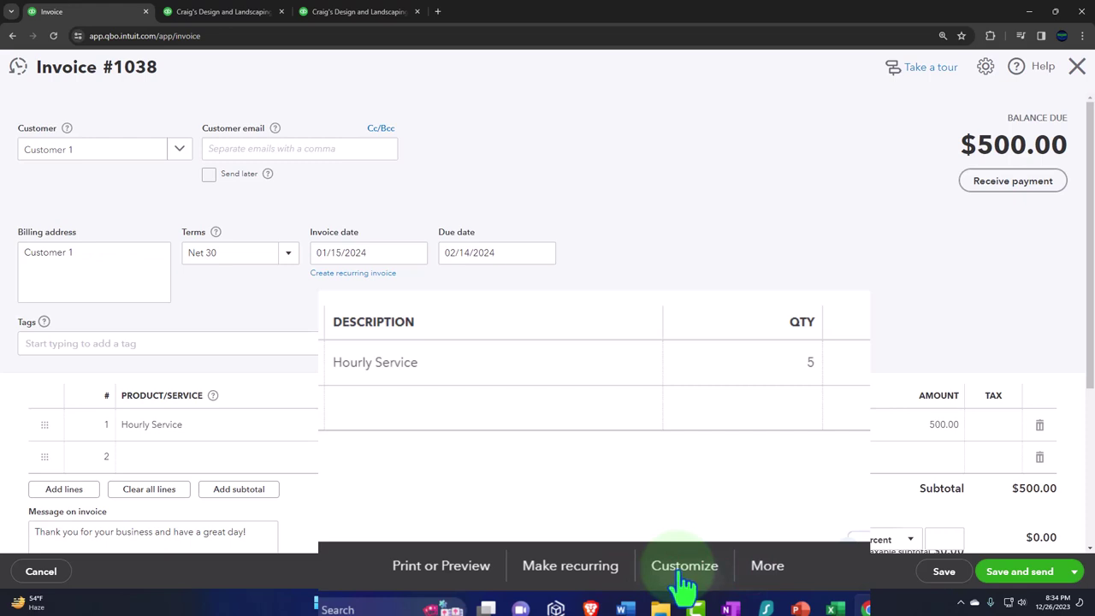
{"action": "left_click", "coordinate": [766, 575]}
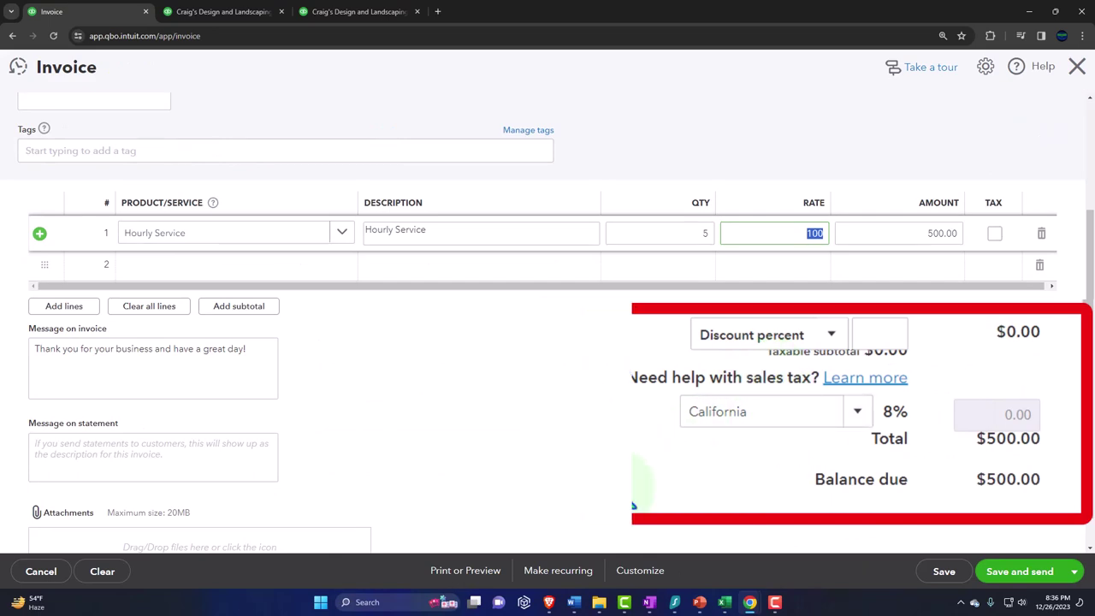
- Switch to the Excel workbook 1340 Invoice Form and link B3 to the Accounts Receivable name in E4
{"action": "left_click", "coordinate": [724, 602]}
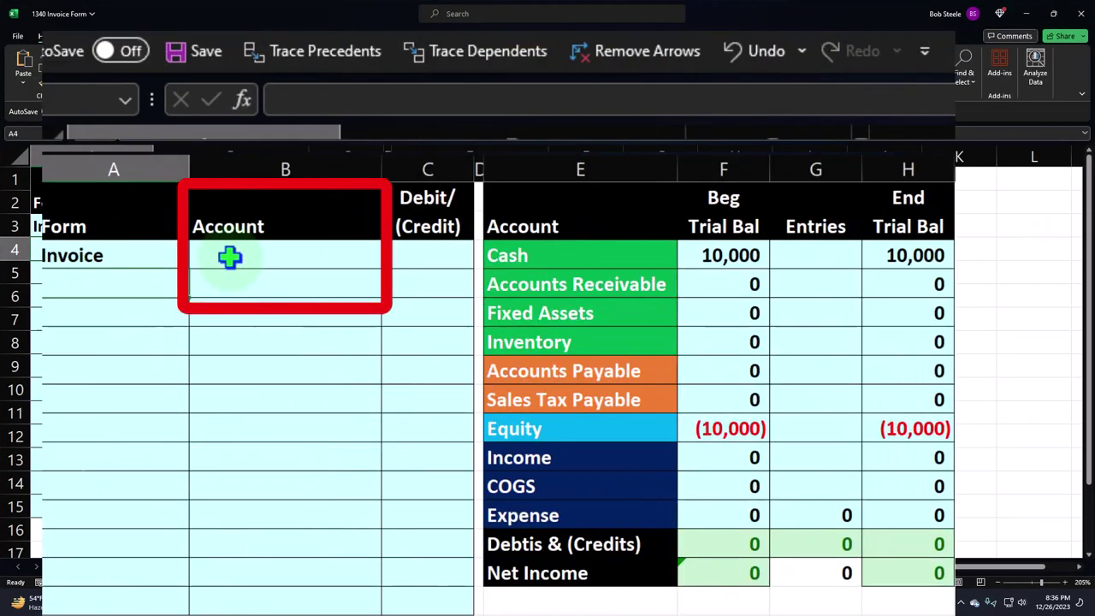
{"action": "left_click", "coordinate": [187, 231]}
{"action": "type", "text": "="}
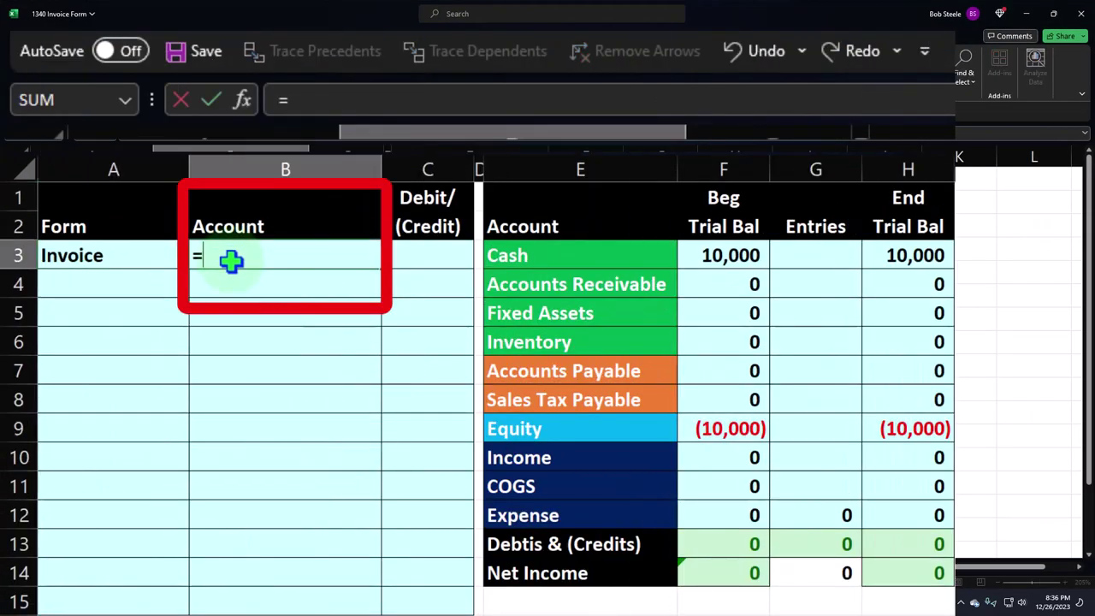
{"action": "key", "text": "Right"}
{"action": "key", "text": "Right"}
{"action": "key", "text": "Right"}
{"action": "key", "text": "Down"}
{"action": "key", "text": "Return"}
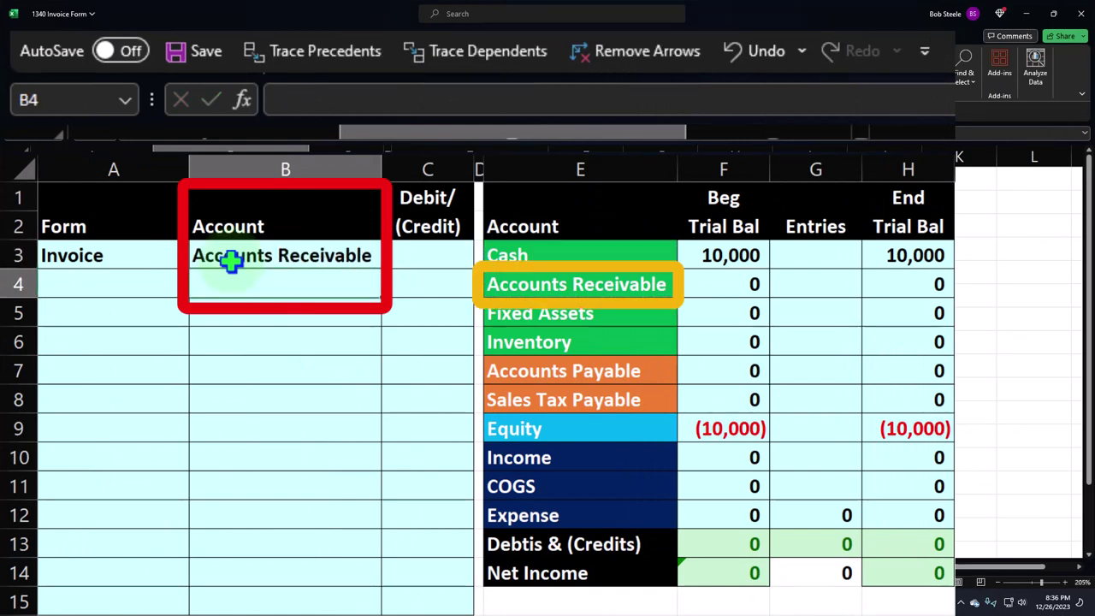
- Link the second account cell, B4, to the Income account name in E10
{"action": "type", "text": "="}
{"action": "key", "text": "Down"}
{"action": "key", "text": "Down"}
{"action": "key", "text": "Down"}
{"action": "key", "text": "Down"}
{"action": "key", "text": "Down"}
{"action": "key", "text": "Down"}
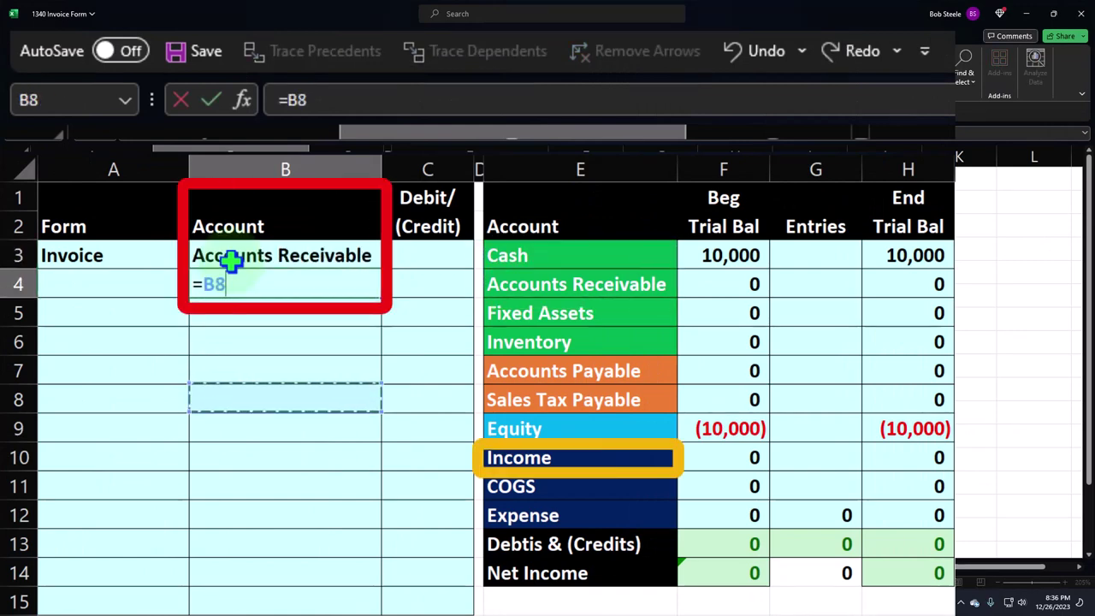
{"action": "key", "text": "Right"}
{"action": "key", "text": "Right"}
{"action": "key", "text": "Right"}
{"action": "key", "text": "Return"}
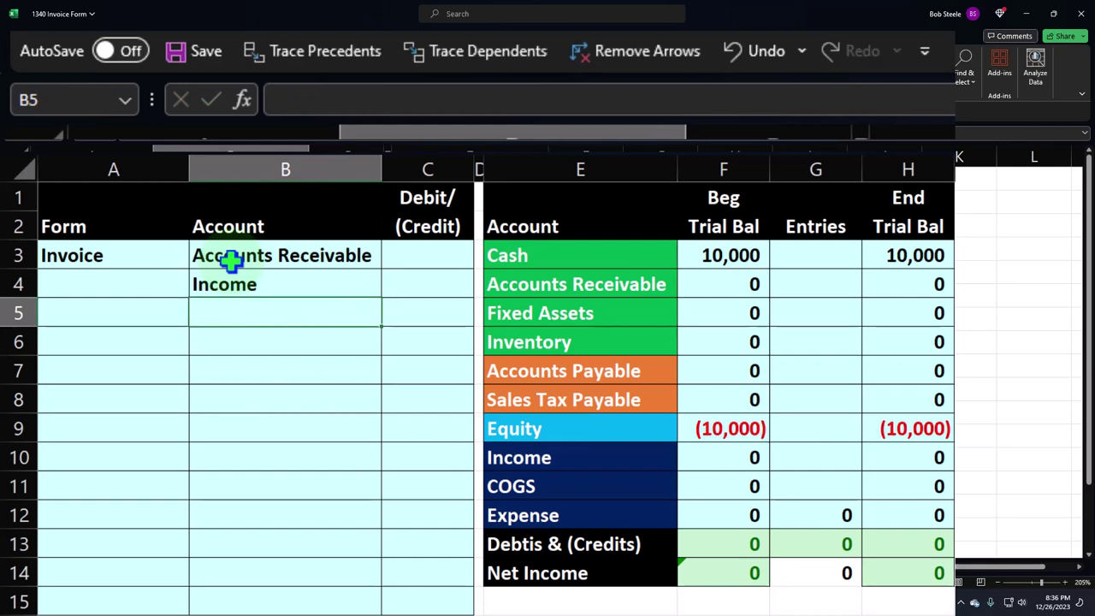
- Enter a 500 debit for Accounts Receivable in C3 and credit Income in C4 with the formula -C3
{"action": "key", "text": "Up"}
{"action": "key", "text": "Right"}
{"action": "key", "text": "Up"}
{"action": "type", "text": "500"}
{"action": "key", "text": "Return"}
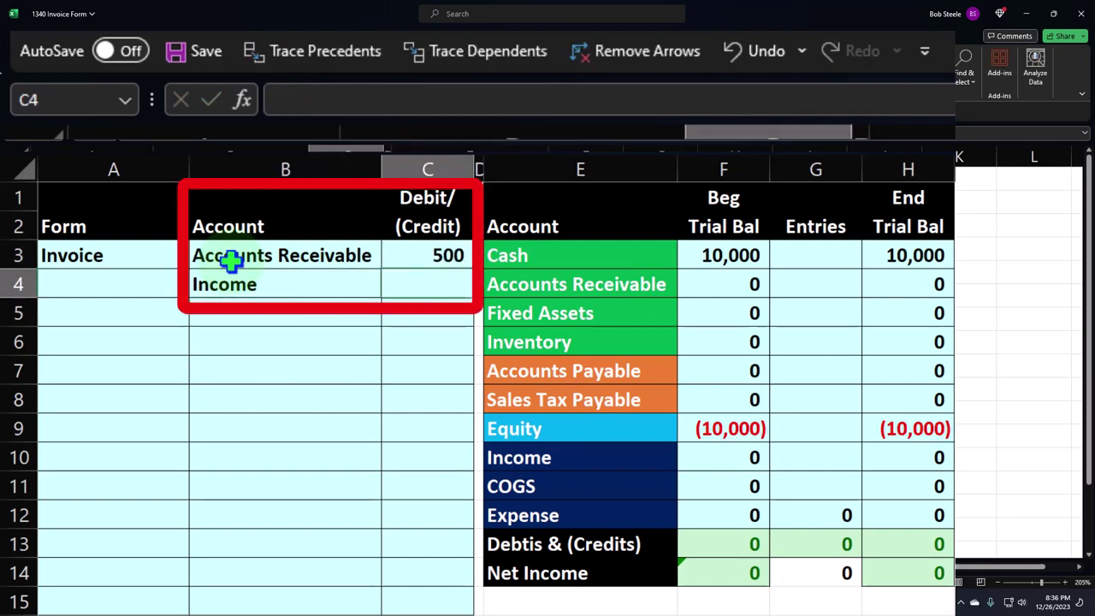
{"action": "type", "text": "-"}
{"action": "key", "text": "Up"}
{"action": "key", "text": "Return"}
- Post the Accounts Receivable debit to the trial balance by setting entry cell G4 to =C3
{"action": "key", "text": "Right"}
{"action": "key", "text": "Right"}
{"action": "key", "text": "Right"}
{"action": "key", "text": "Right"}
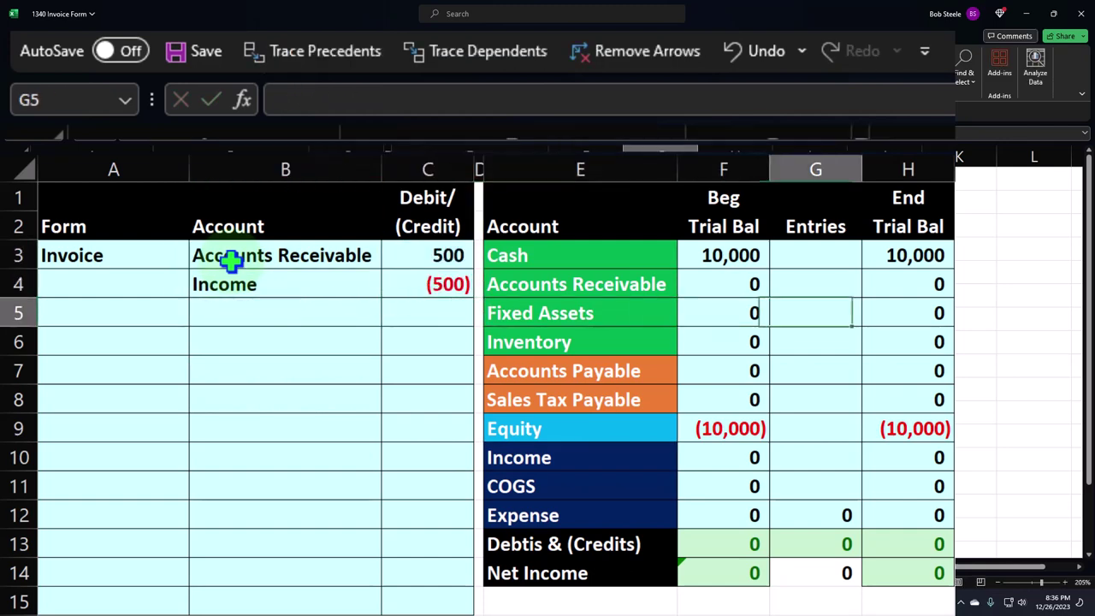
{"action": "key", "text": "Up"}
{"action": "type", "text": "="}
{"action": "key", "text": "Left"}
{"action": "key", "text": "Left"}
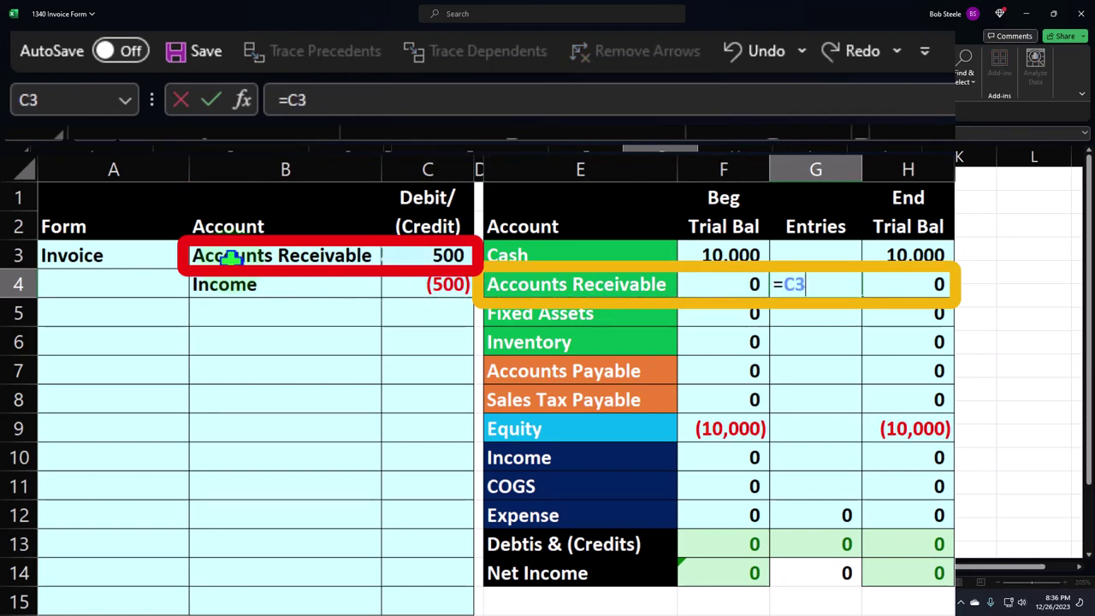
{"action": "key", "text": "Return"}
- Post the Income credit by setting entry cell G10 to =C4, and select the Accounts Receivable row E4:H4
{"action": "key", "text": "Down"}
{"action": "key", "text": "Down"}
{"action": "key", "text": "Down"}
{"action": "type", "text": "="}
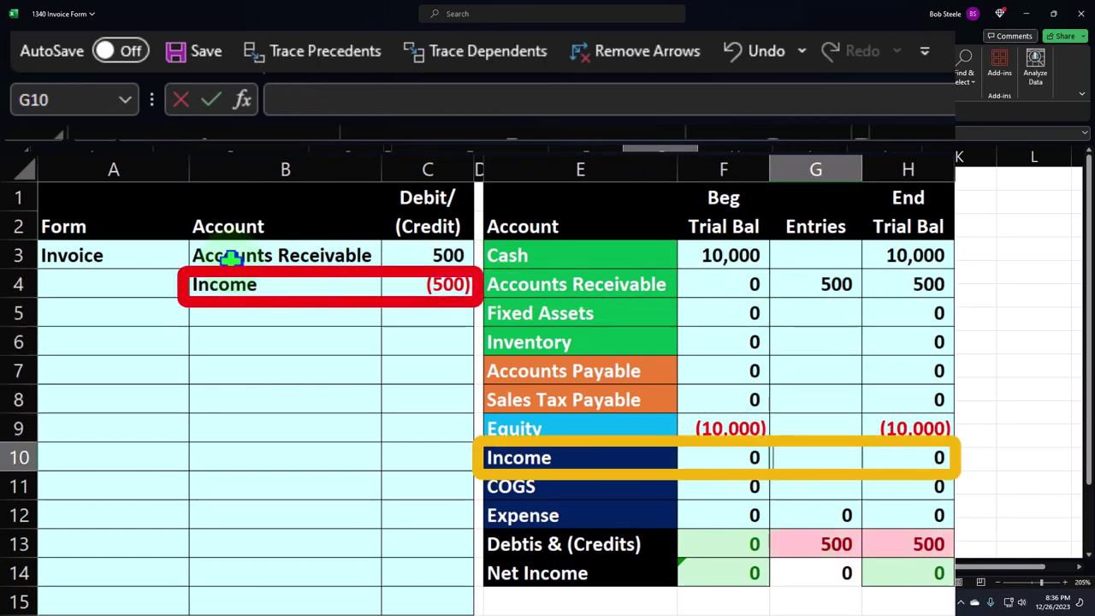
{"action": "key", "text": "Left"}
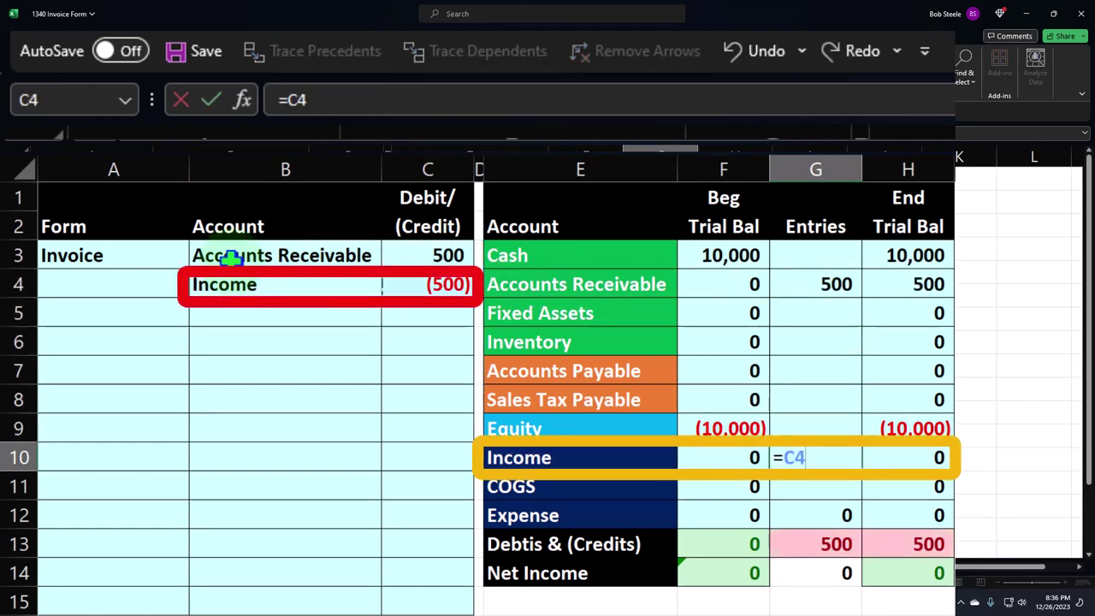
{"action": "key", "text": "Return"}
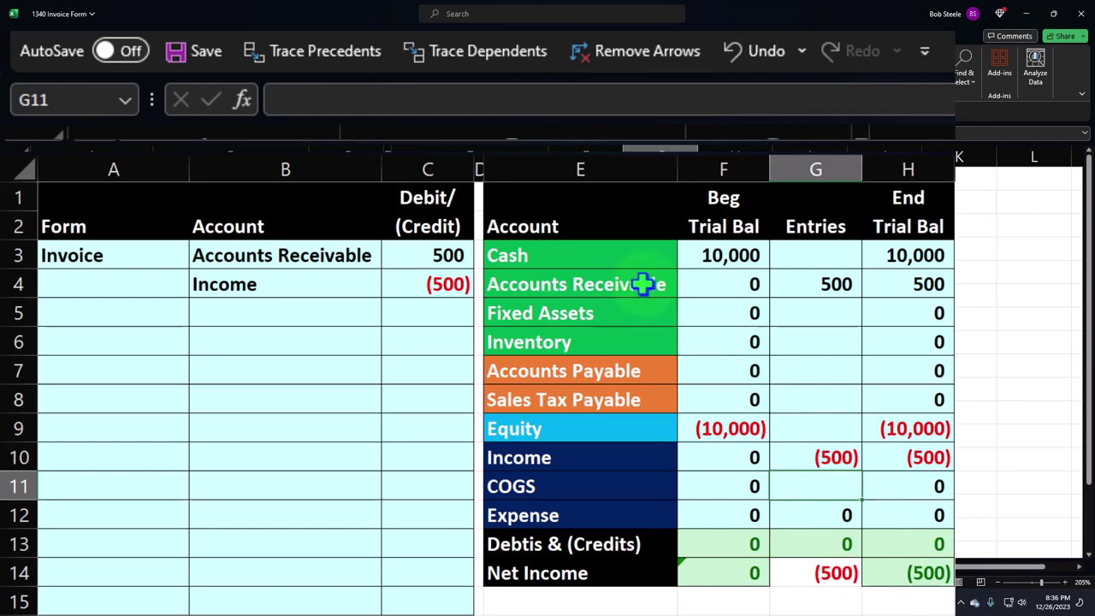
{"action": "left_click_drag", "start_coordinate": [643, 285], "coordinate": [919, 287]}
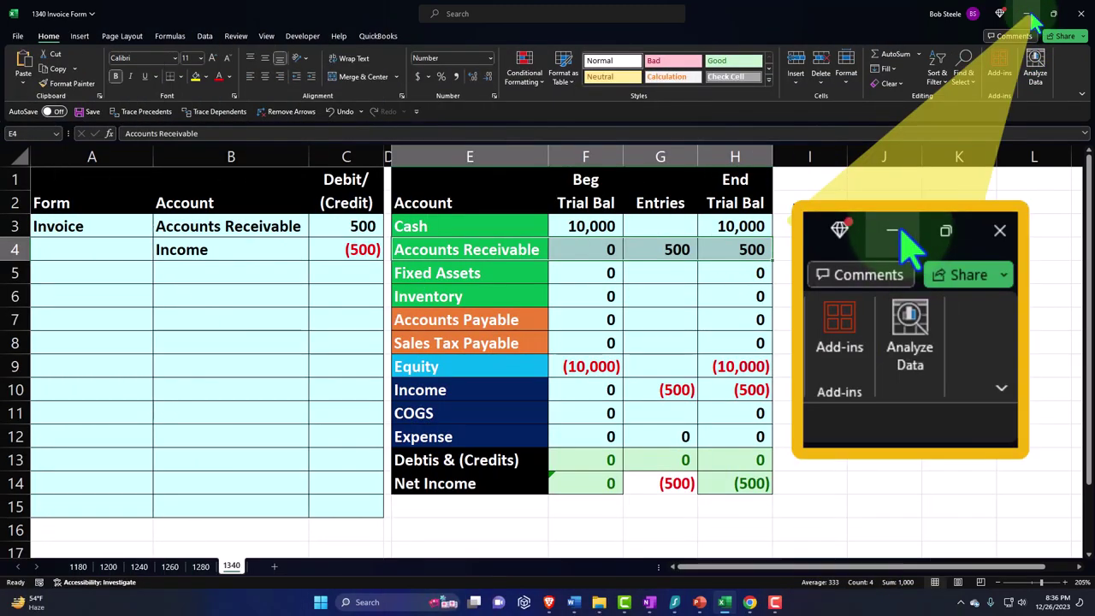
- Switch back to QuickBooks Online and save and close the Hourly Service invoice
{"action": "left_click", "coordinate": [1029, 14]}
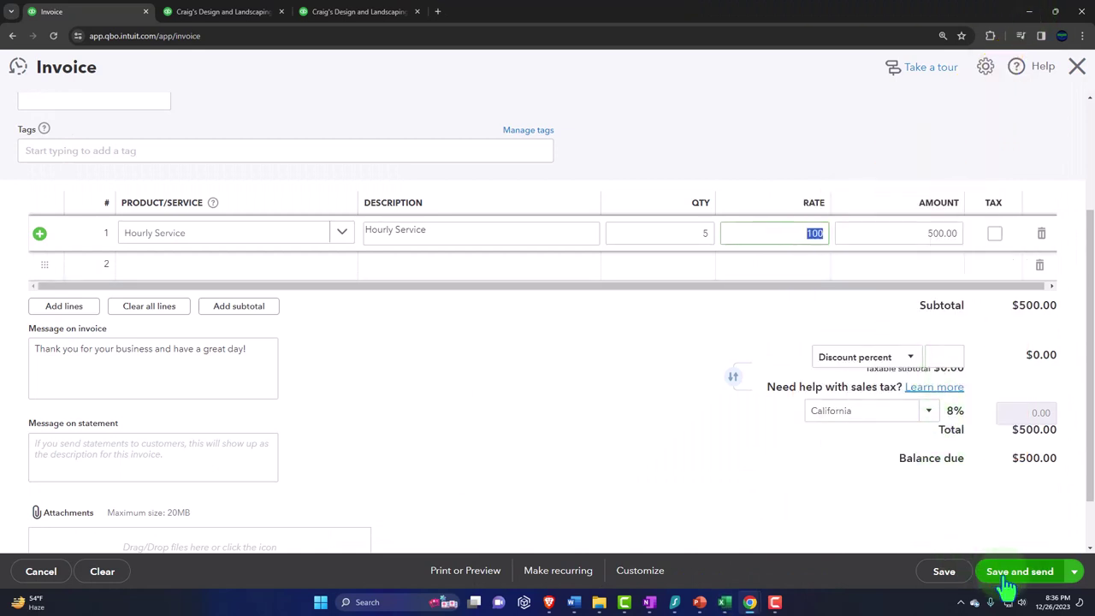
{"action": "left_click", "coordinate": [1055, 579]}
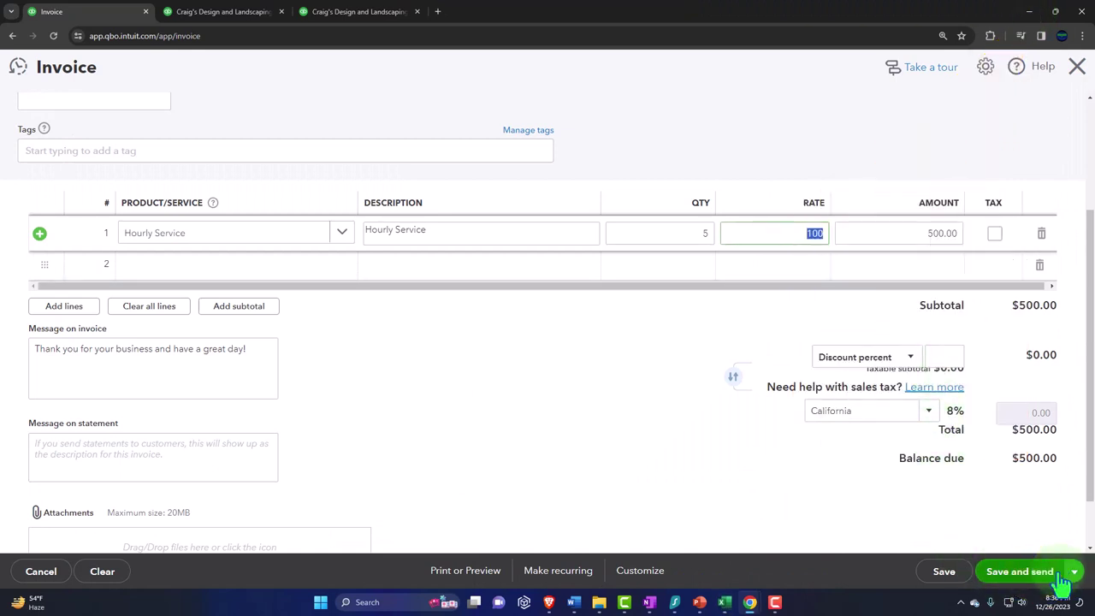
{"action": "left_click", "coordinate": [1074, 571]}
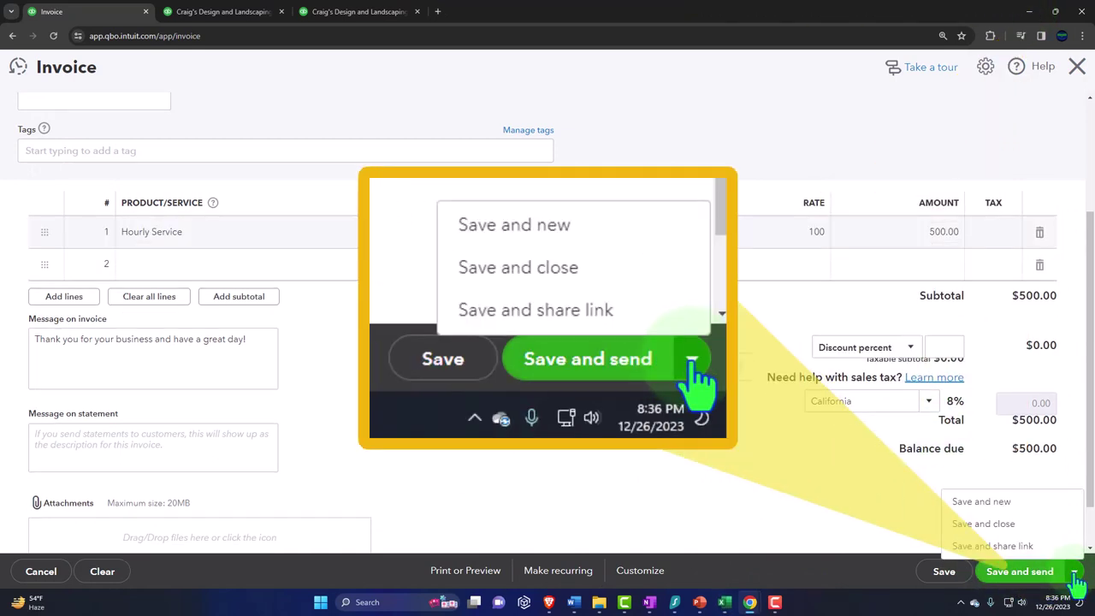
{"action": "left_click", "coordinate": [1014, 526]}
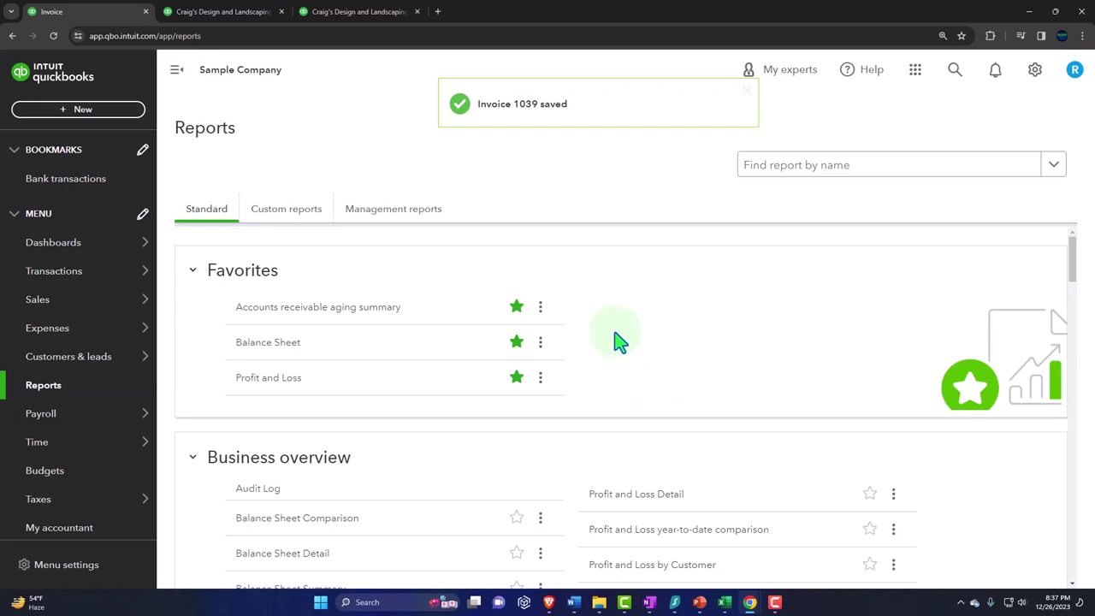
- Run the Balance Sheet report for the period 01/01/2024 to 12/31/2024
{"action": "left_click", "coordinate": [522, 39]}
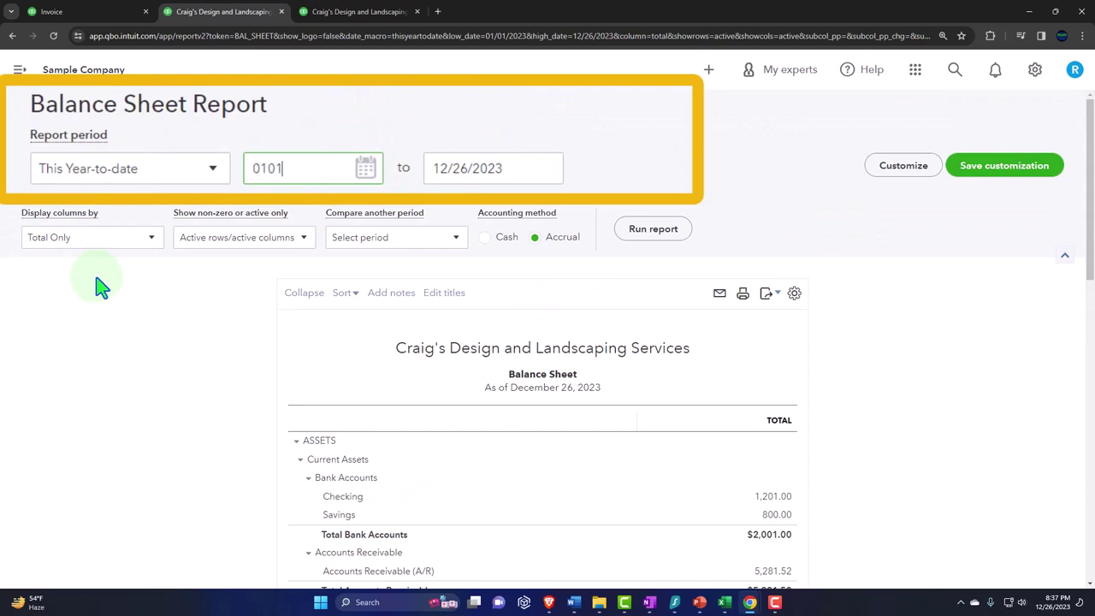
{"action": "key", "text": "Tab"}
{"action": "type", "text": "12"}
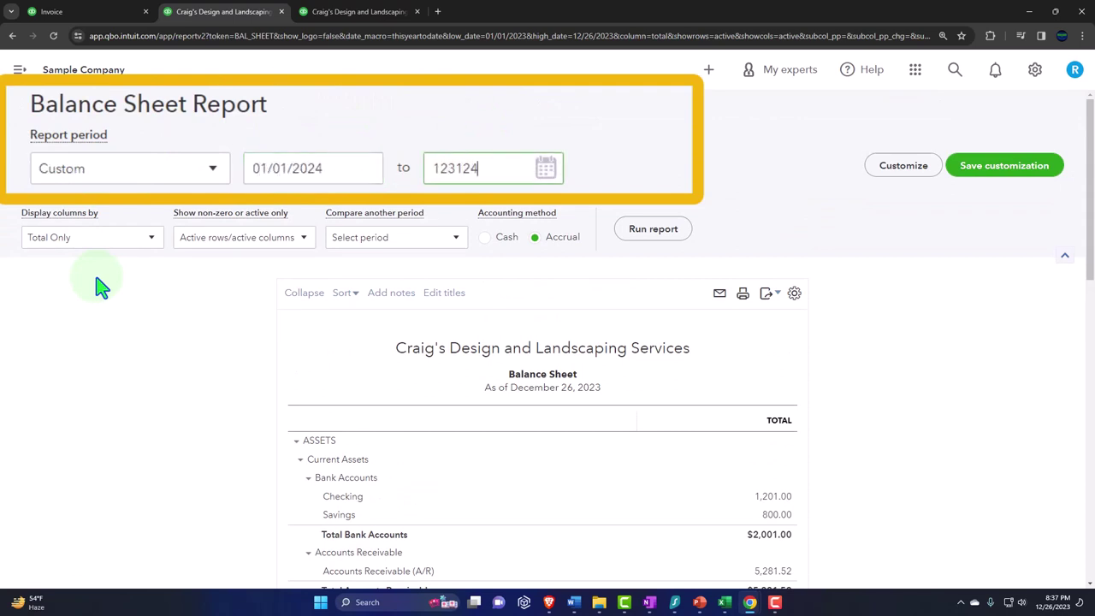
{"action": "key", "text": "Tab"}
{"action": "left_click", "coordinate": [659, 231]}
{"action": "scroll", "coordinate": [220, 416], "scroll_direction": "down", "scroll_amount": 2}
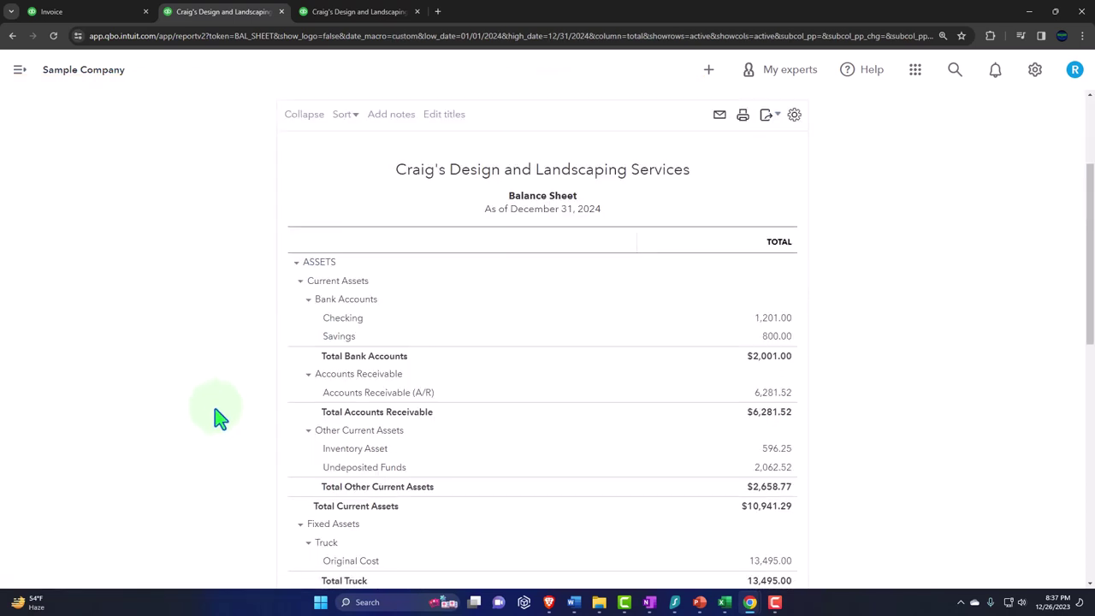
- Drill down from Accounts Receivable (A/R) on the Balance Sheet into its transaction report
{"action": "key", "text": "ctrl+plus"}
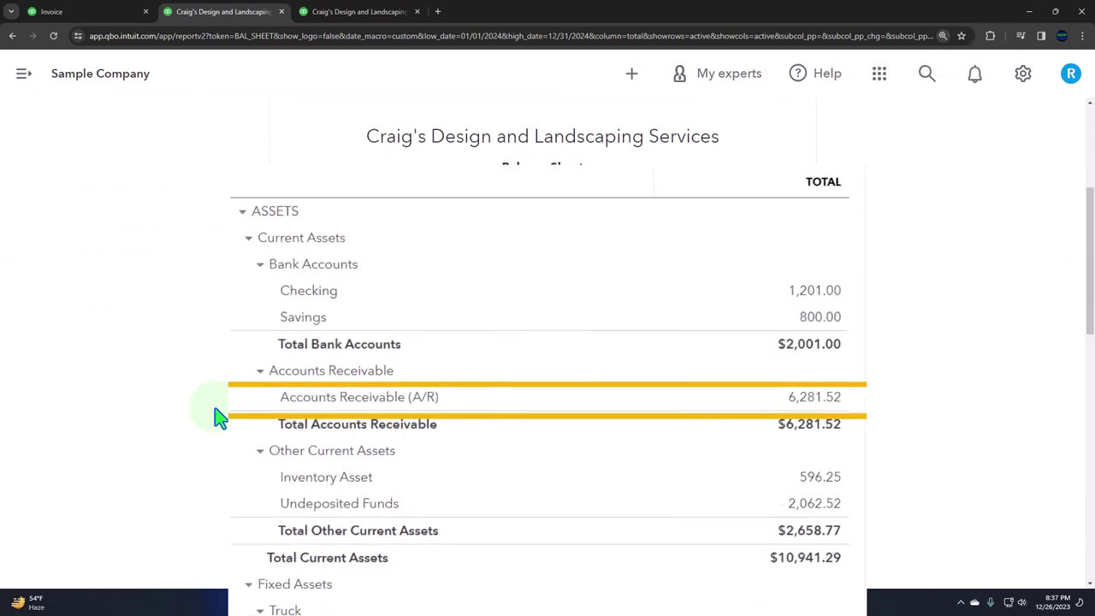
{"action": "key", "text": "ctrl+plus"}
{"action": "left_click", "coordinate": [855, 401]}
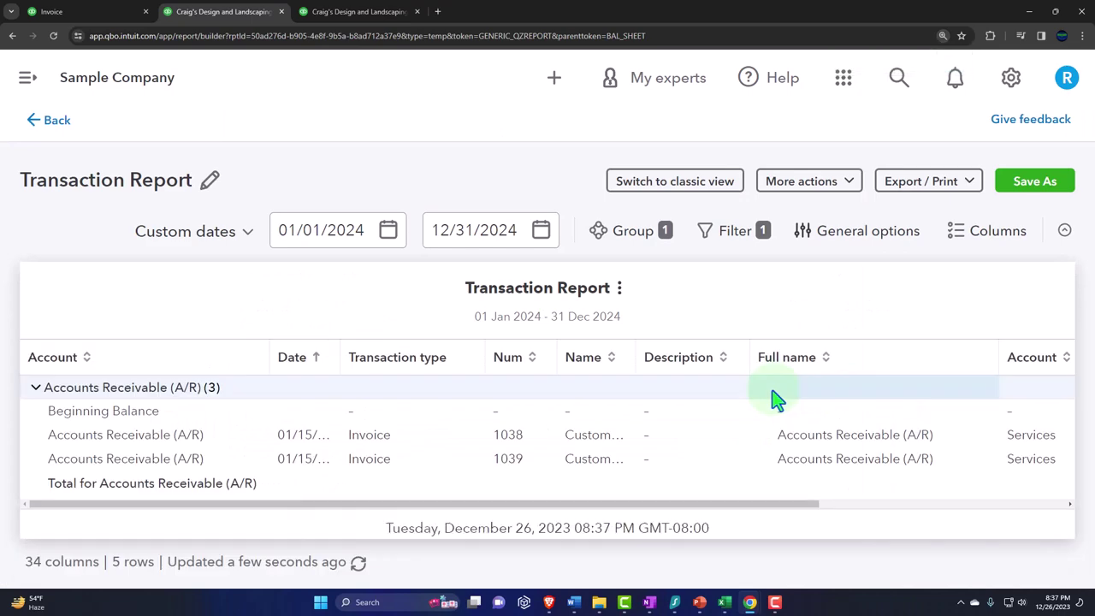
{"action": "key", "text": "ctrl+minus"}
{"action": "key", "text": "ctrl+minus"}
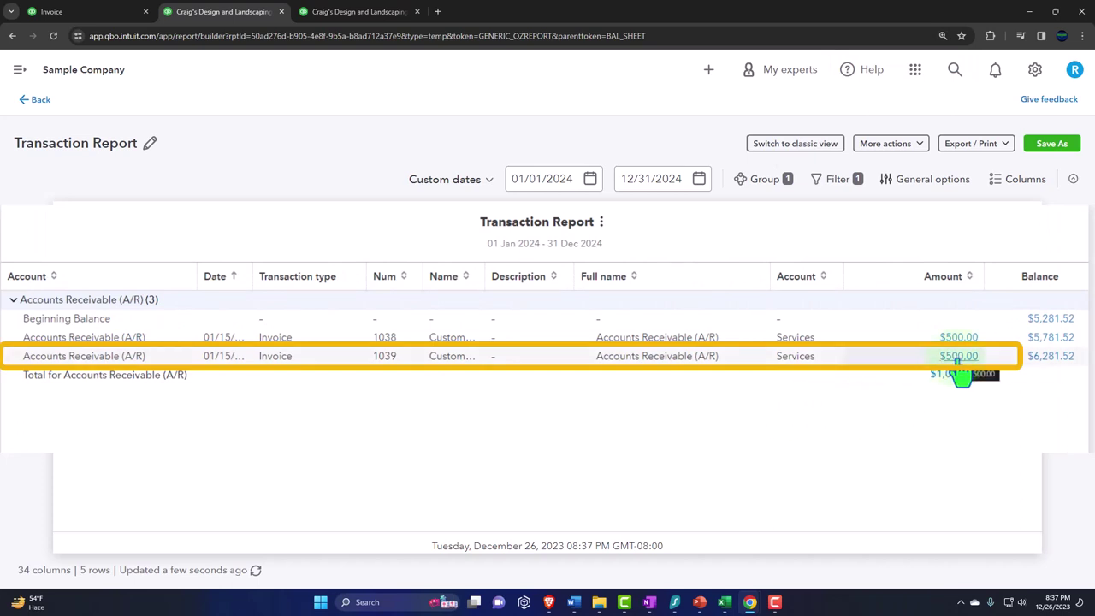
- Open invoice 1039 from the transaction report to review it, and return to the Balance Sheet
{"action": "left_click", "coordinate": [923, 344]}
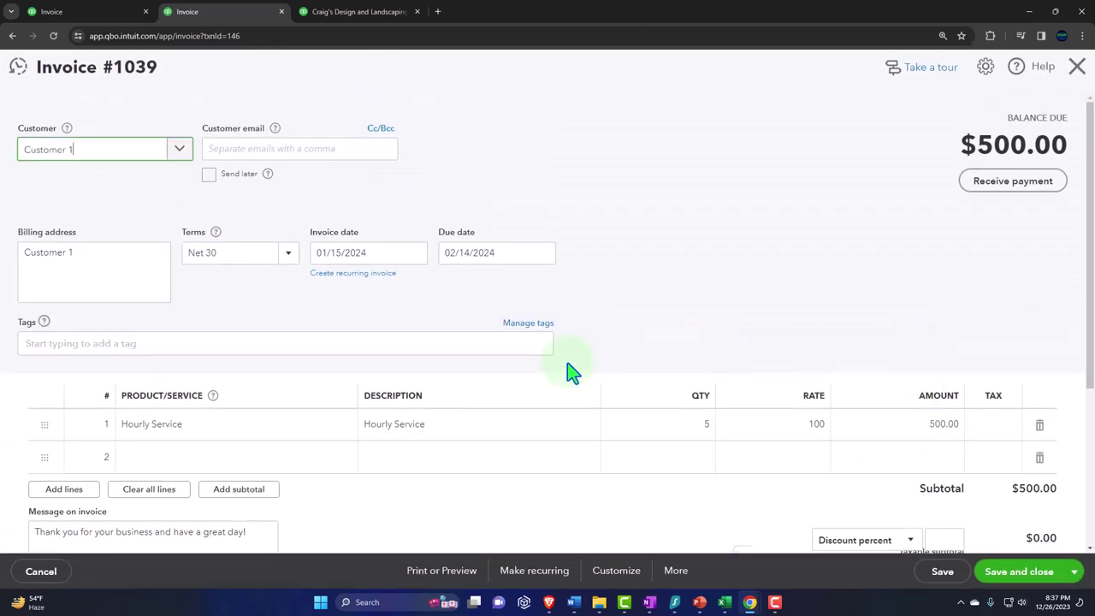
{"action": "scroll", "coordinate": [568, 372], "scroll_direction": "down", "scroll_amount": 2}
{"action": "scroll", "coordinate": [599, 346], "scroll_direction": "up", "scroll_amount": 2}
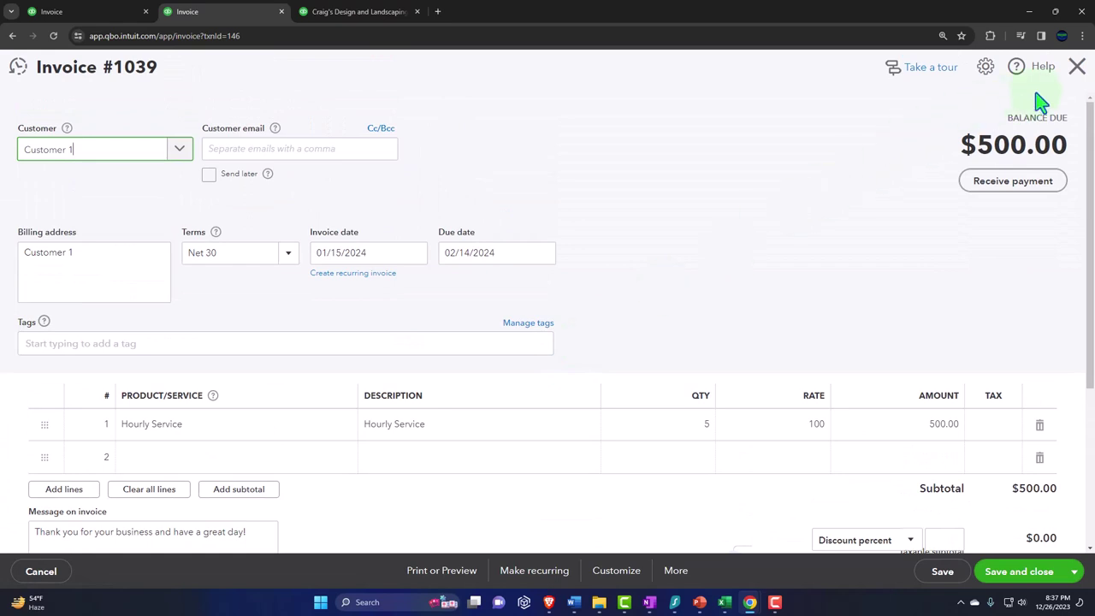
{"action": "left_click", "coordinate": [1079, 69]}
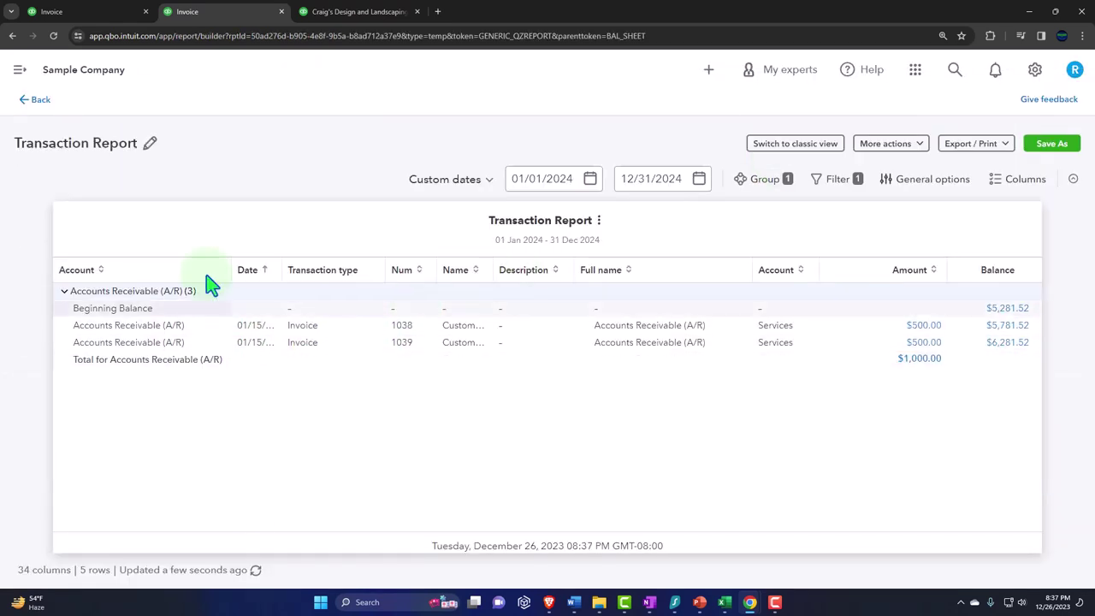
{"action": "left_click", "coordinate": [36, 100]}
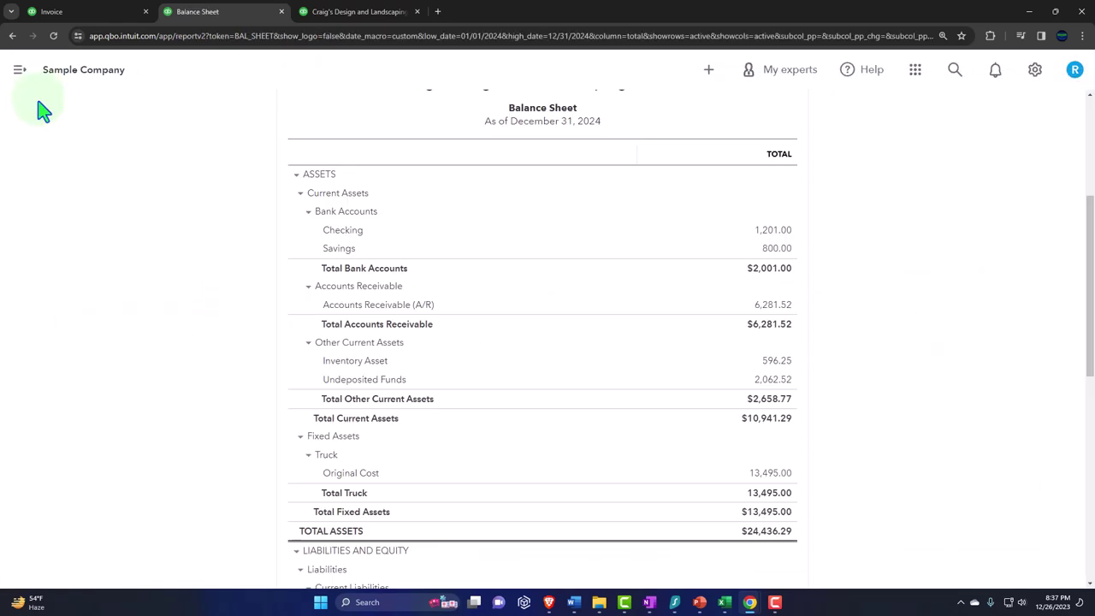
- Run the Profit and Loss report for the period 01/01/2024 to 12/31/2024
{"action": "left_click", "coordinate": [325, 13]}
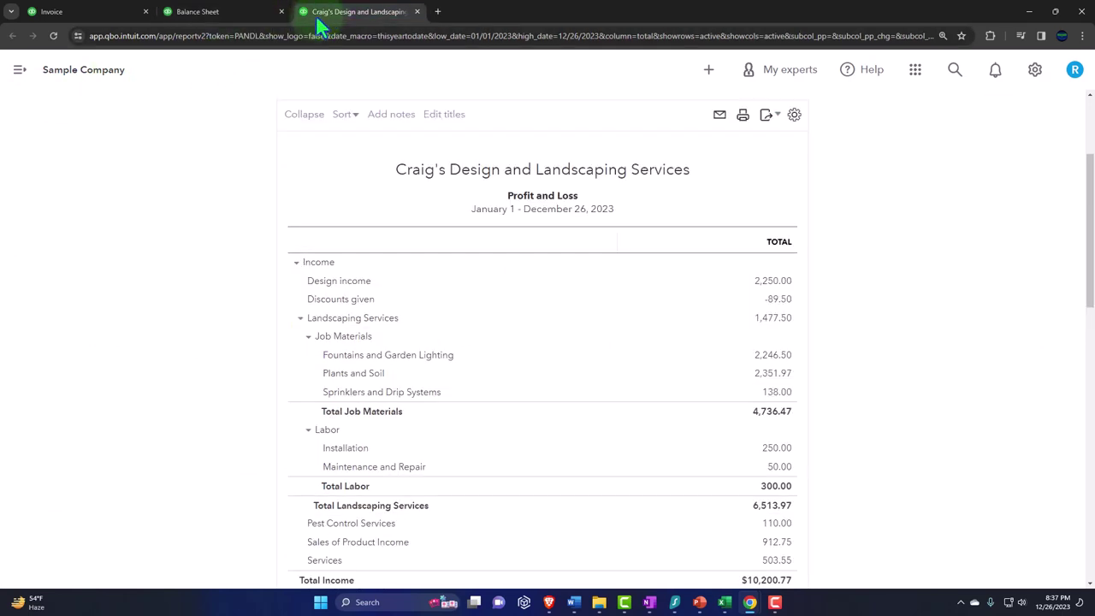
{"action": "left_click", "coordinate": [244, 181]}
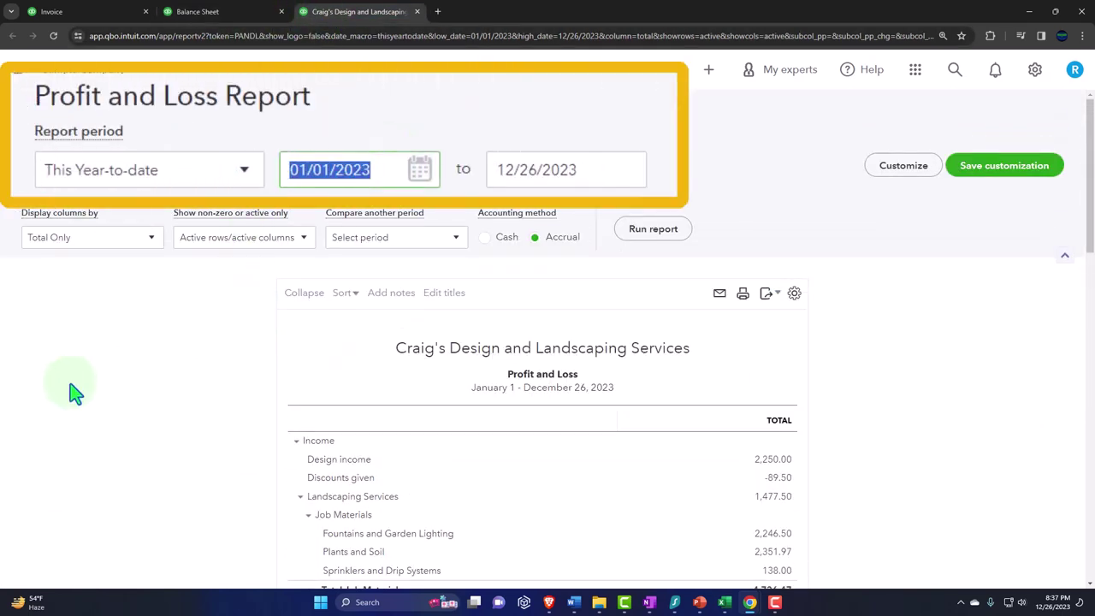
{"action": "type", "text": "01/01/2024"}
{"action": "key", "text": "Tab"}
{"action": "type", "text": "1"}
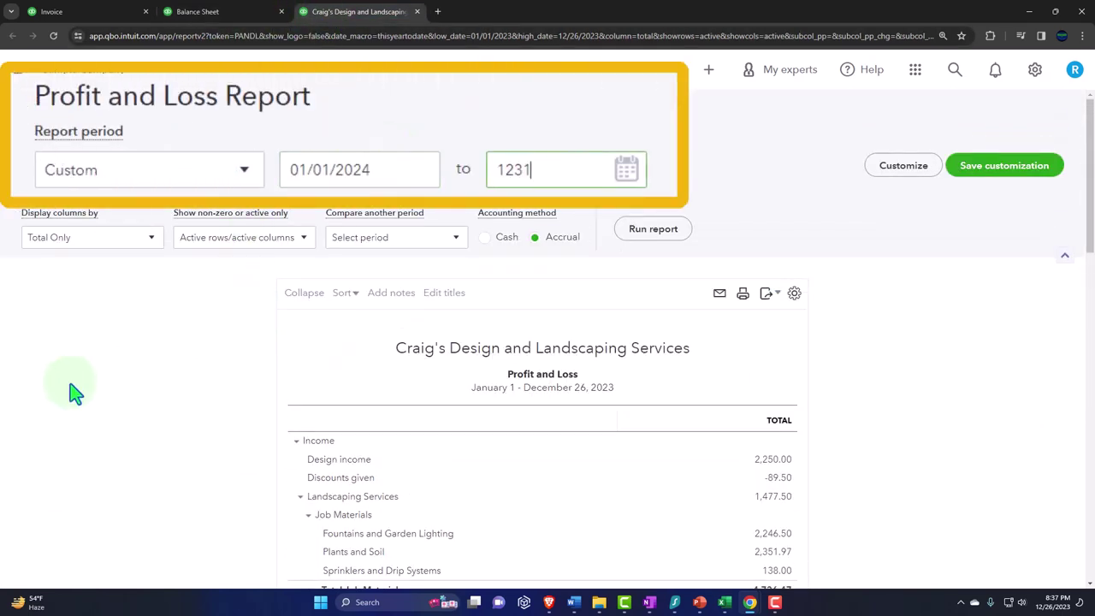
{"action": "key", "text": "Tab"}
{"action": "left_click", "coordinate": [646, 230]}
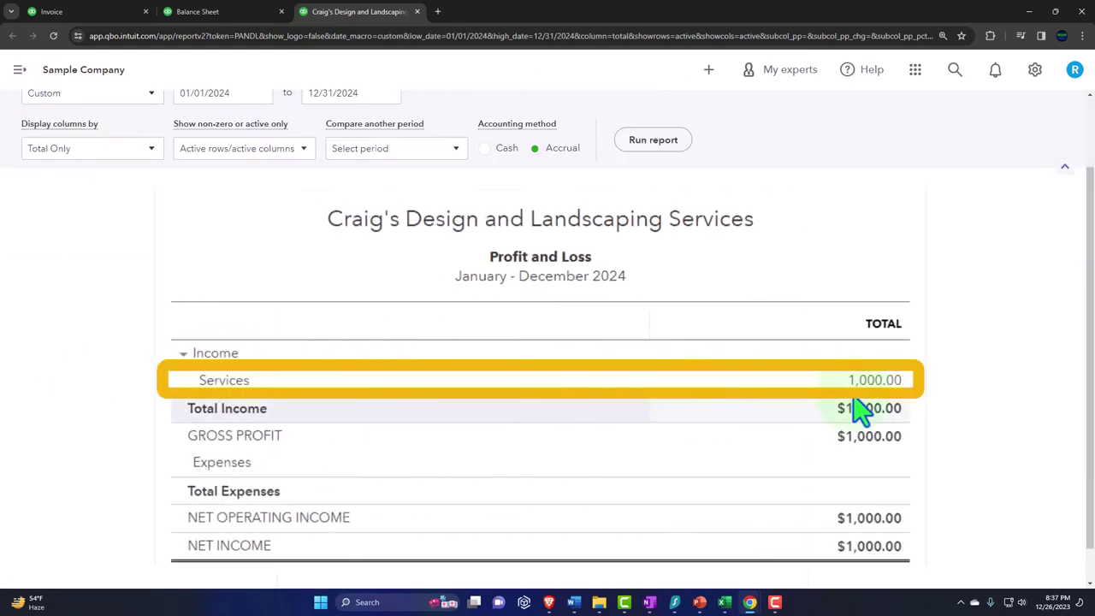
- View the transactions behind Services income, return to the Profit and Loss, and bring up the Balance Sheet
{"action": "left_click", "coordinate": [787, 384]}
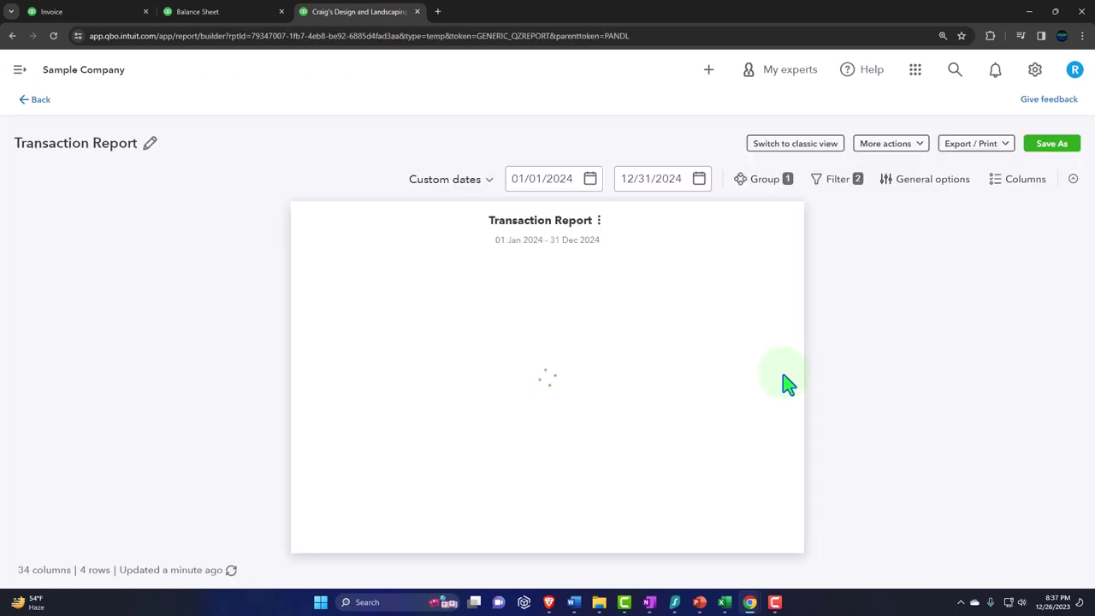
{"action": "left_click", "coordinate": [39, 100]}
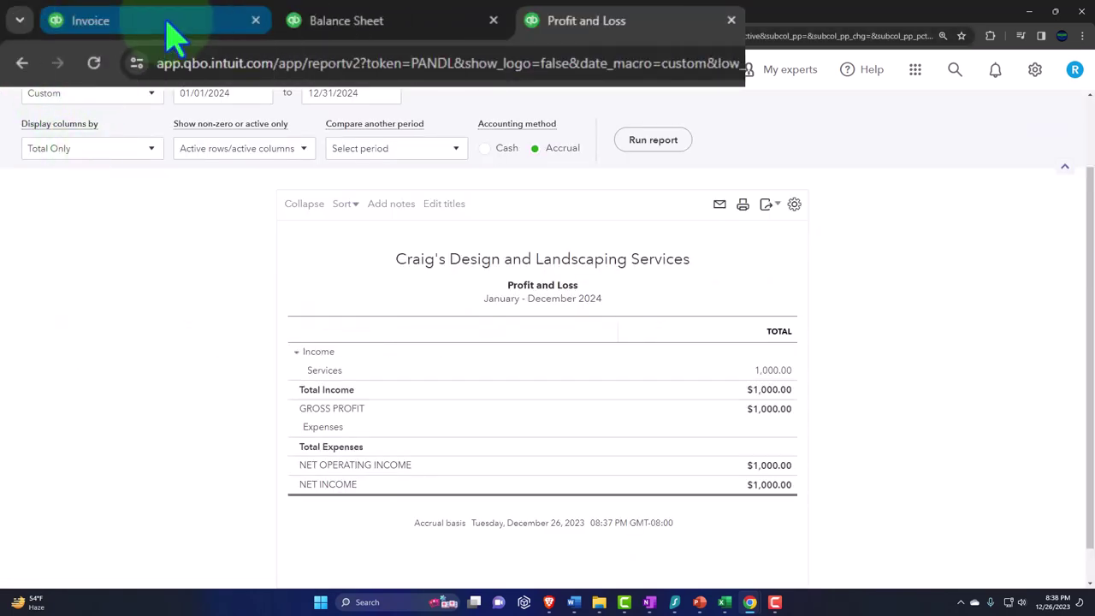
{"action": "left_click", "coordinate": [348, 36]}
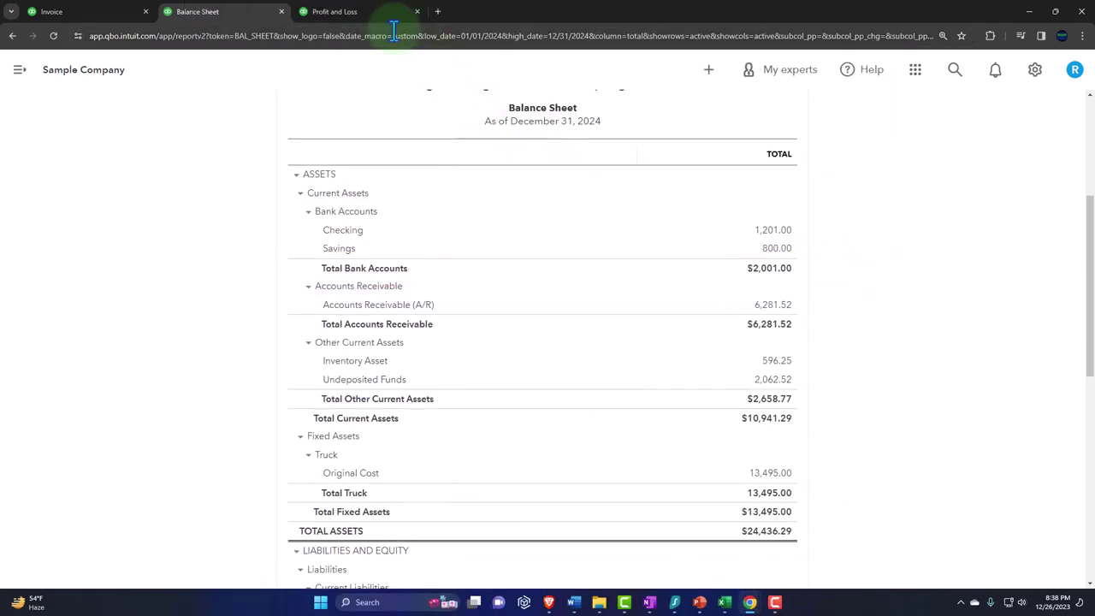
- Duplicate the browser tab holding the Profit and Loss report
{"action": "left_click", "coordinate": [377, 17]}
{"action": "right_click", "coordinate": [376, 19]}
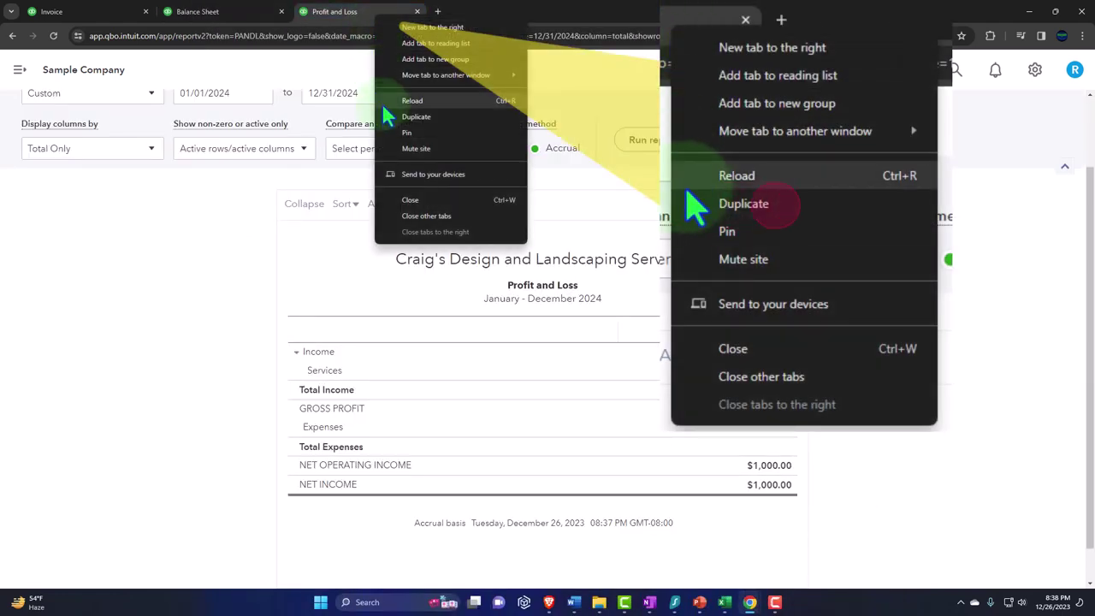
{"action": "left_click", "coordinate": [459, 119]}
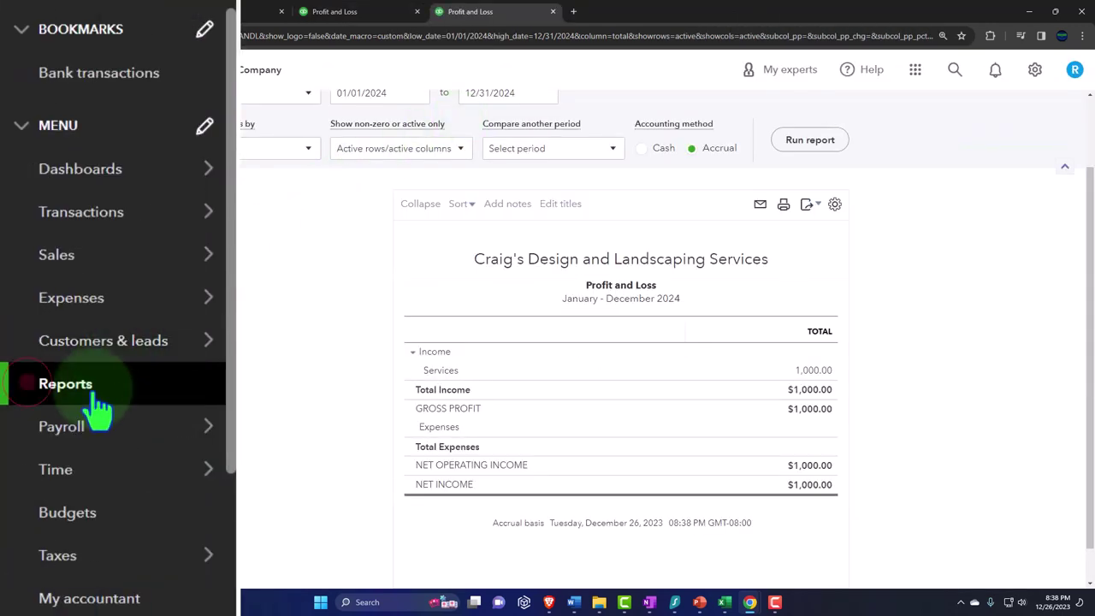
- Open the Customer Balance Detail report from the Who owes you reports in the duplicated tab
{"action": "left_click", "coordinate": [44, 316]}
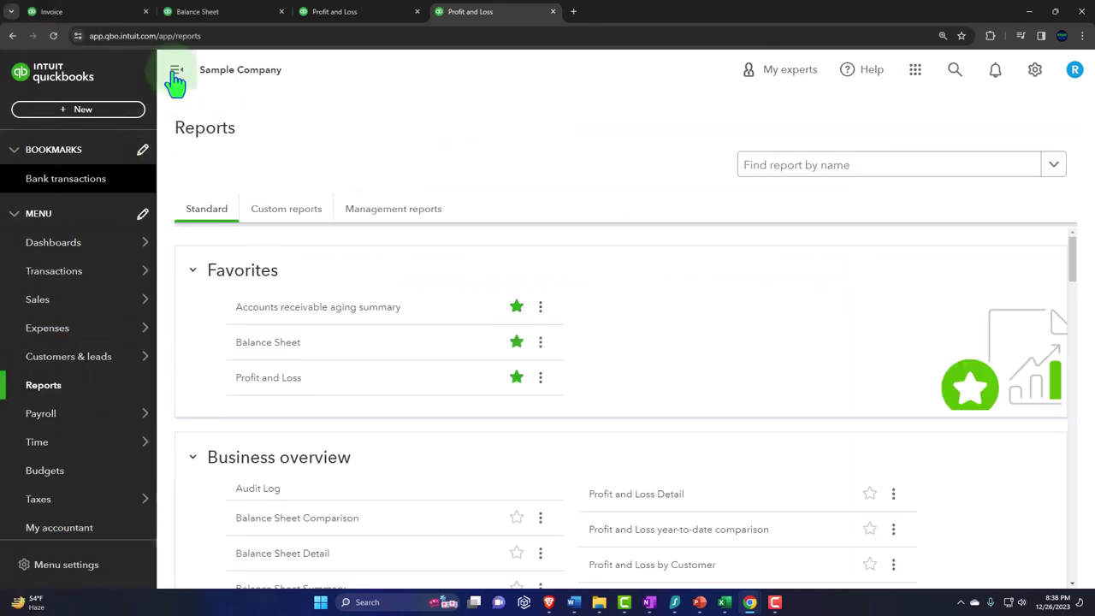
{"action": "left_click", "coordinate": [171, 72]}
{"action": "scroll", "coordinate": [175, 291], "scroll_direction": "down", "scroll_amount": 7}
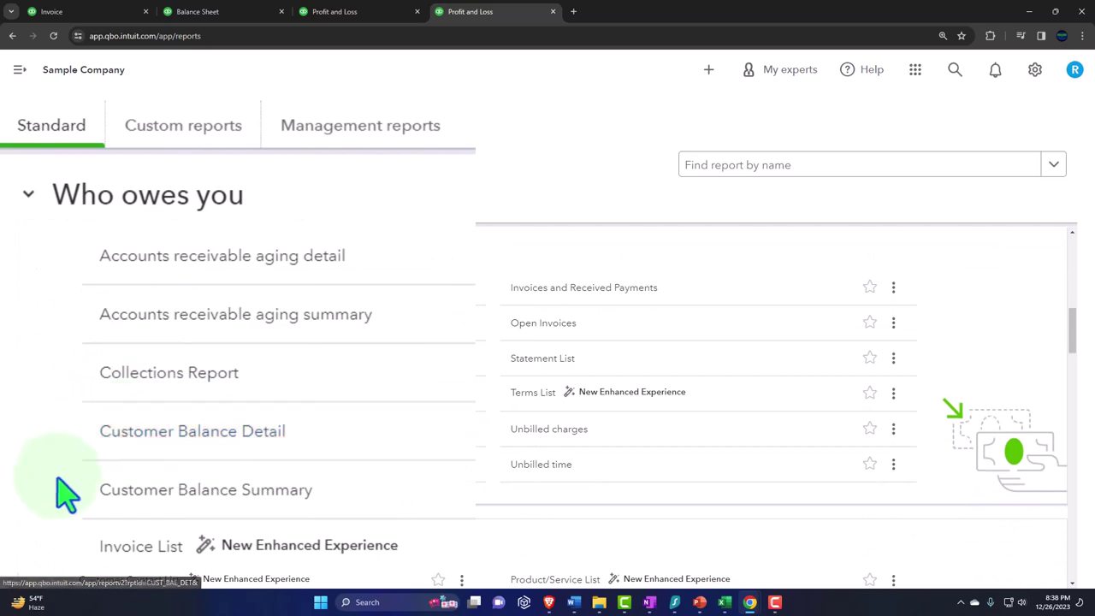
{"action": "left_click", "coordinate": [163, 437]}
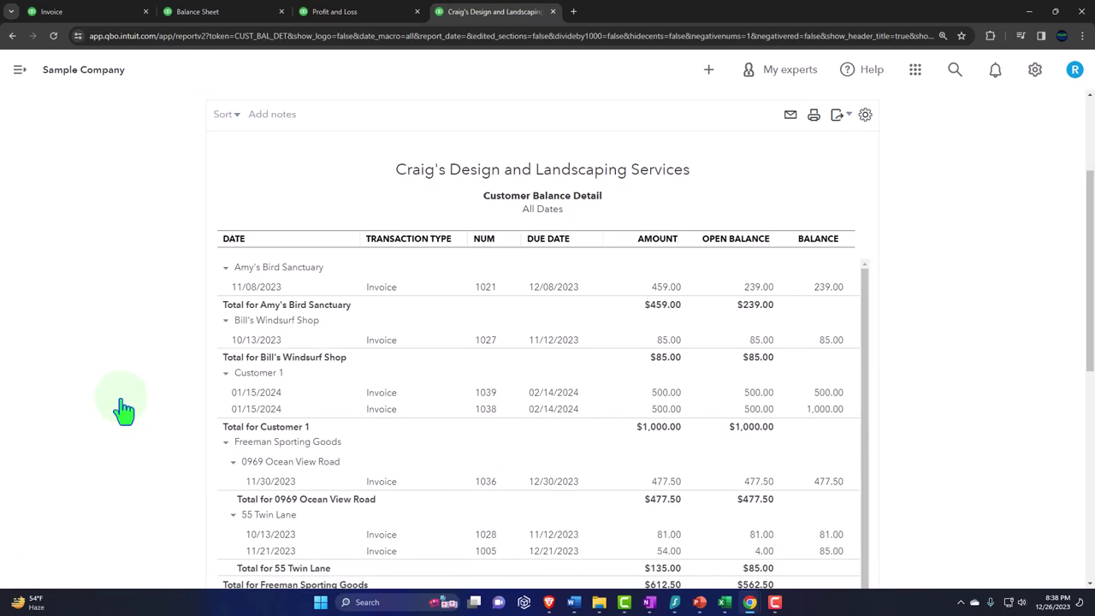
- Examine Customer 1's invoices and the total open balance in Customer Balance Detail, and compare that total with Accounts Receivable on the Balance Sheet
{"action": "scroll", "coordinate": [122, 403], "scroll_direction": "up", "scroll_amount": 2}
{"action": "scroll", "coordinate": [143, 354], "scroll_direction": "down", "scroll_amount": 2}
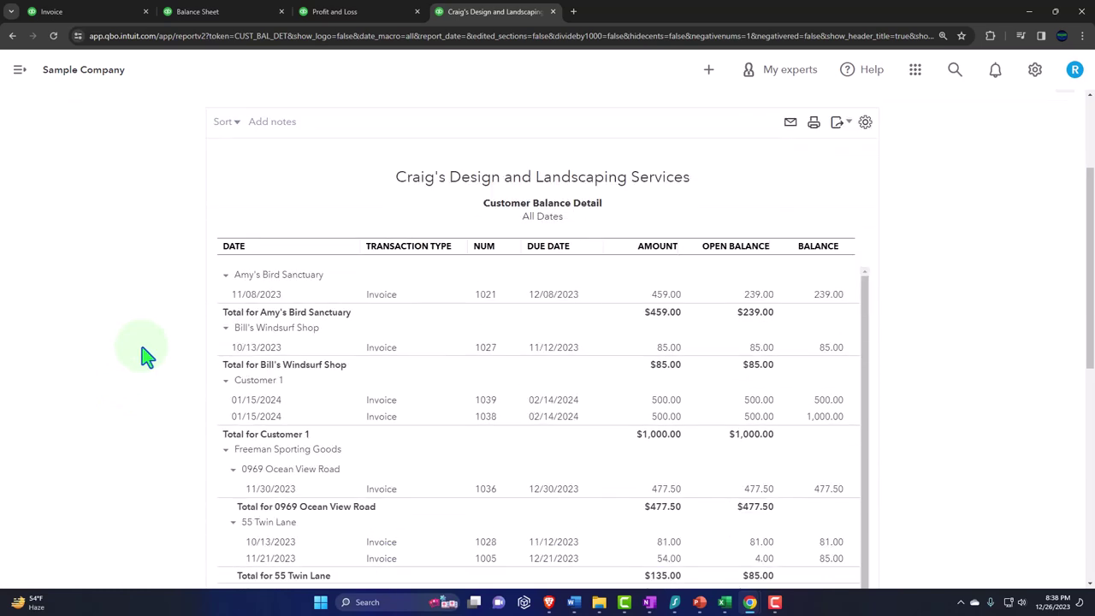
{"action": "scroll", "coordinate": [146, 355], "scroll_direction": "down", "scroll_amount": 10}
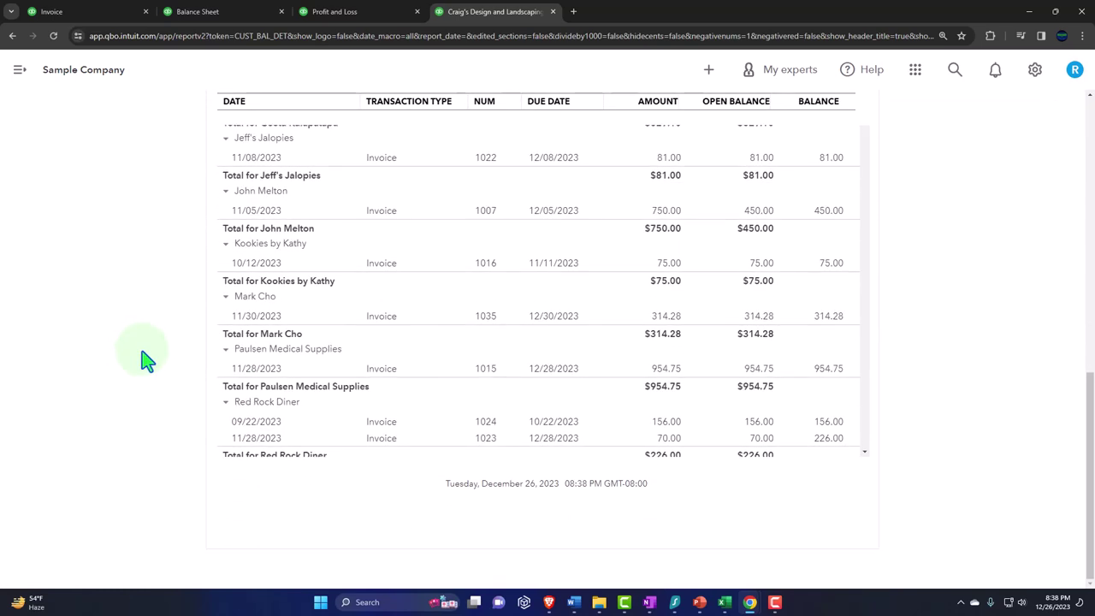
{"action": "scroll", "coordinate": [482, 362], "scroll_direction": "down", "scroll_amount": 10}
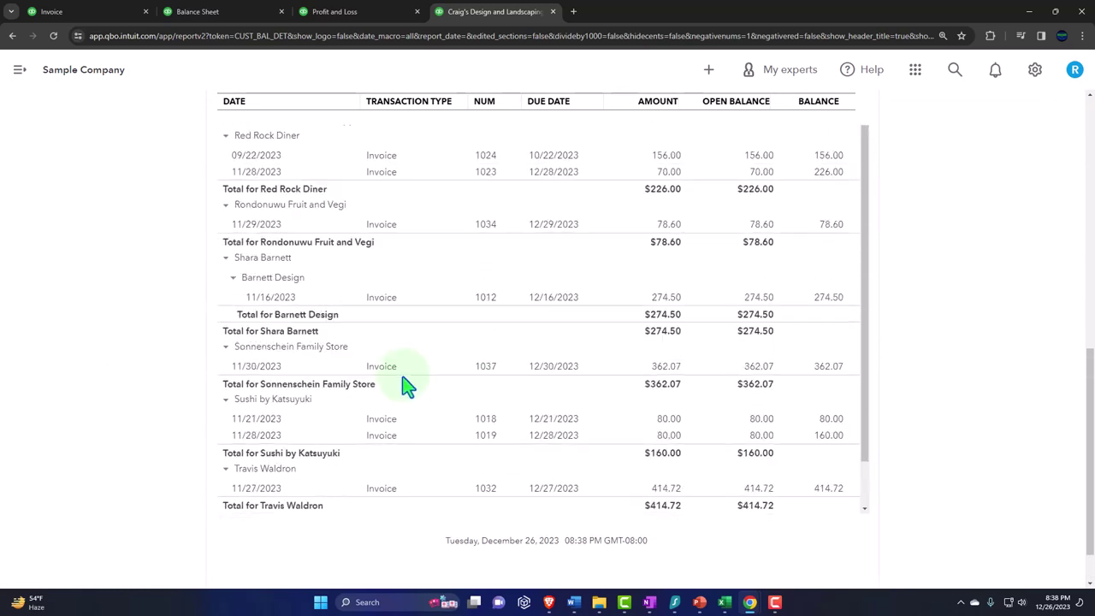
{"action": "scroll", "coordinate": [407, 385], "scroll_direction": "up", "scroll_amount": 10}
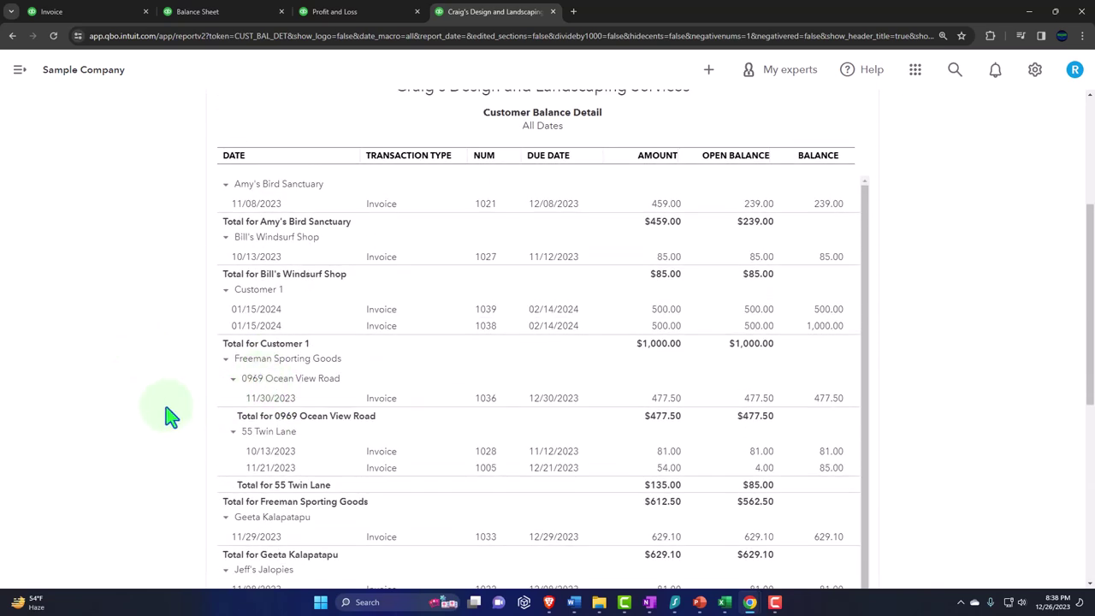
{"action": "scroll", "coordinate": [137, 417], "scroll_direction": "up", "scroll_amount": 3}
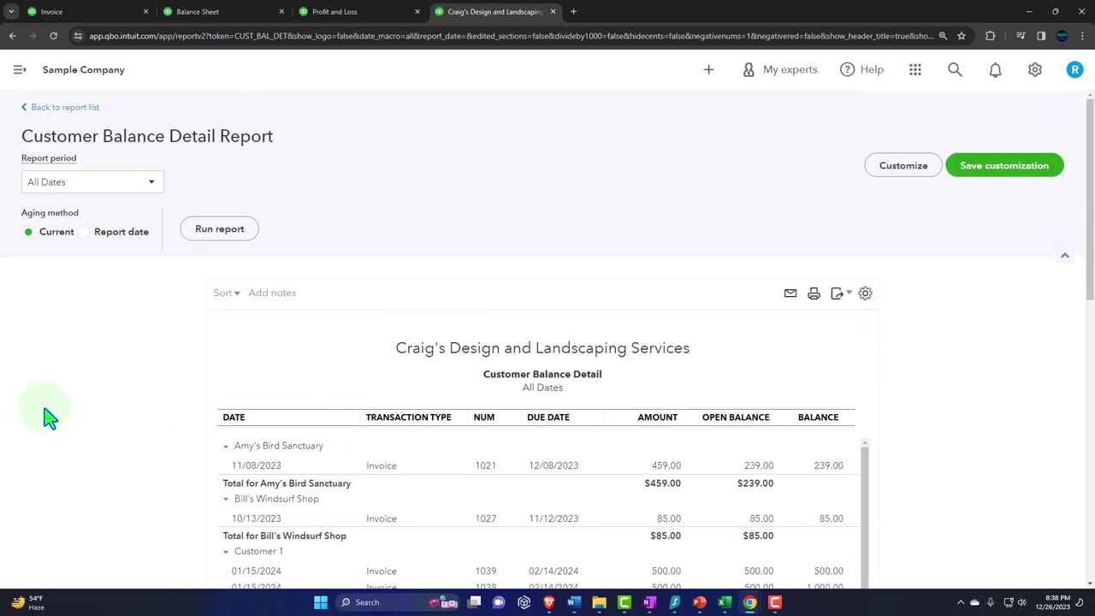
{"action": "scroll", "coordinate": [48, 417], "scroll_direction": "down", "scroll_amount": 3}
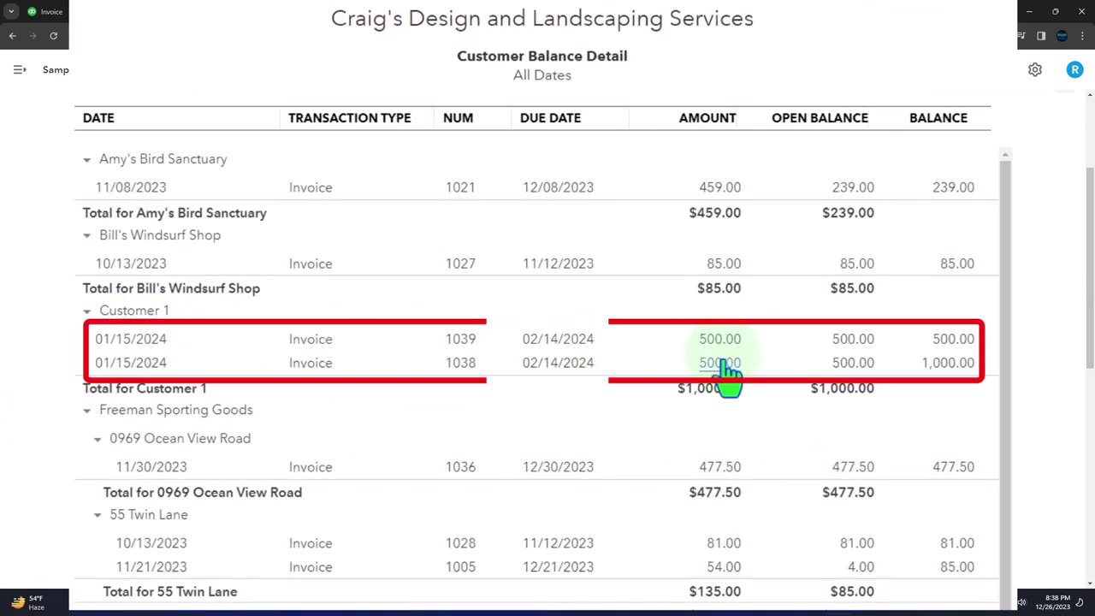
{"action": "scroll", "coordinate": [726, 379], "scroll_direction": "down", "scroll_amount": 10}
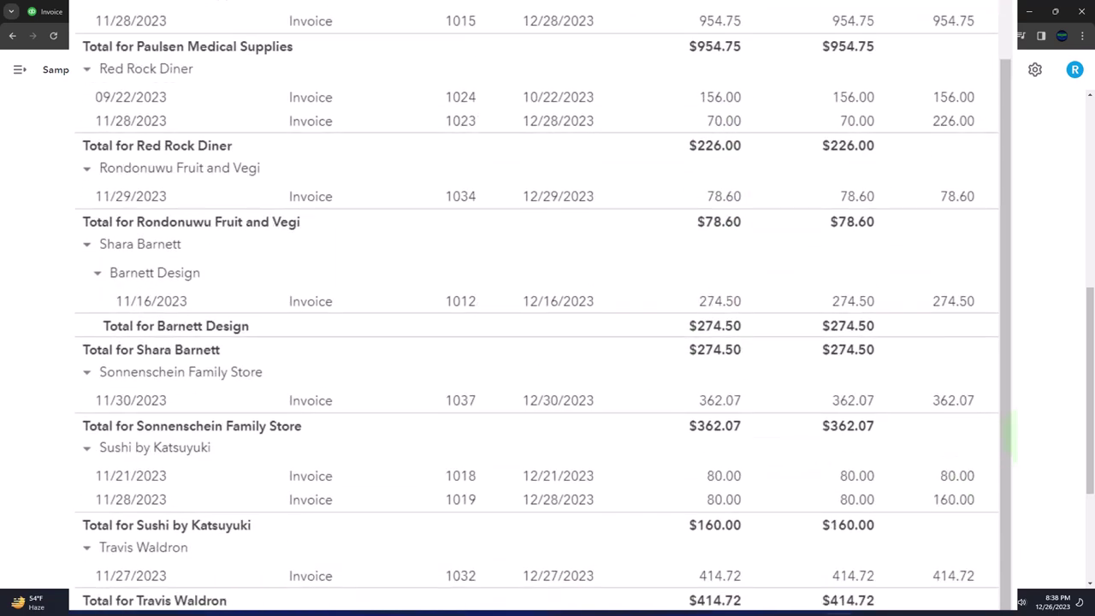
{"action": "scroll", "coordinate": [813, 440], "scroll_direction": "down", "scroll_amount": 4}
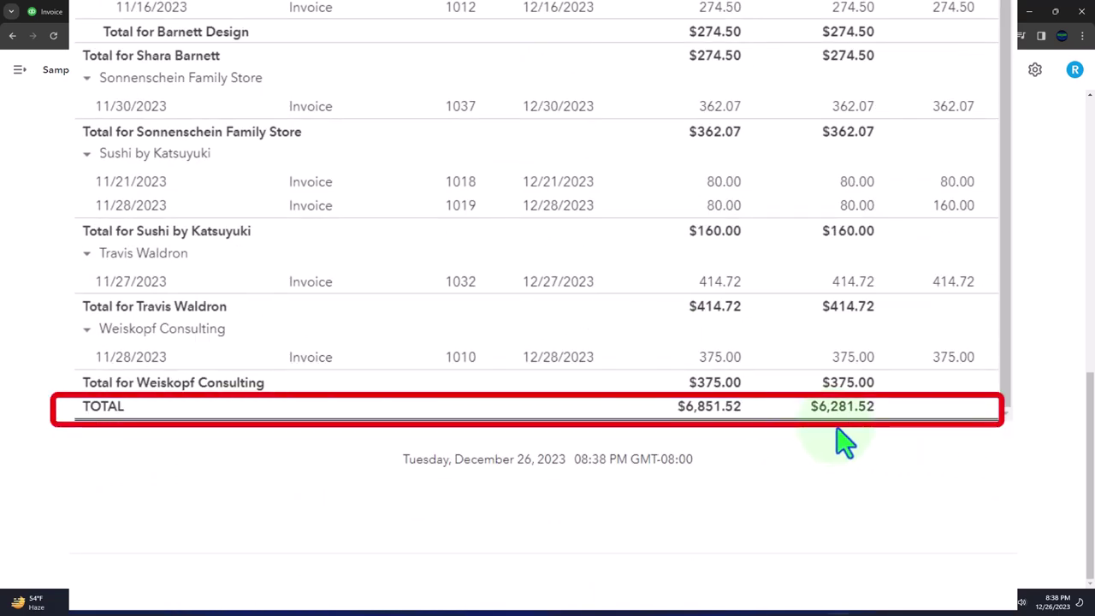
{"action": "left_click", "coordinate": [366, 25]}
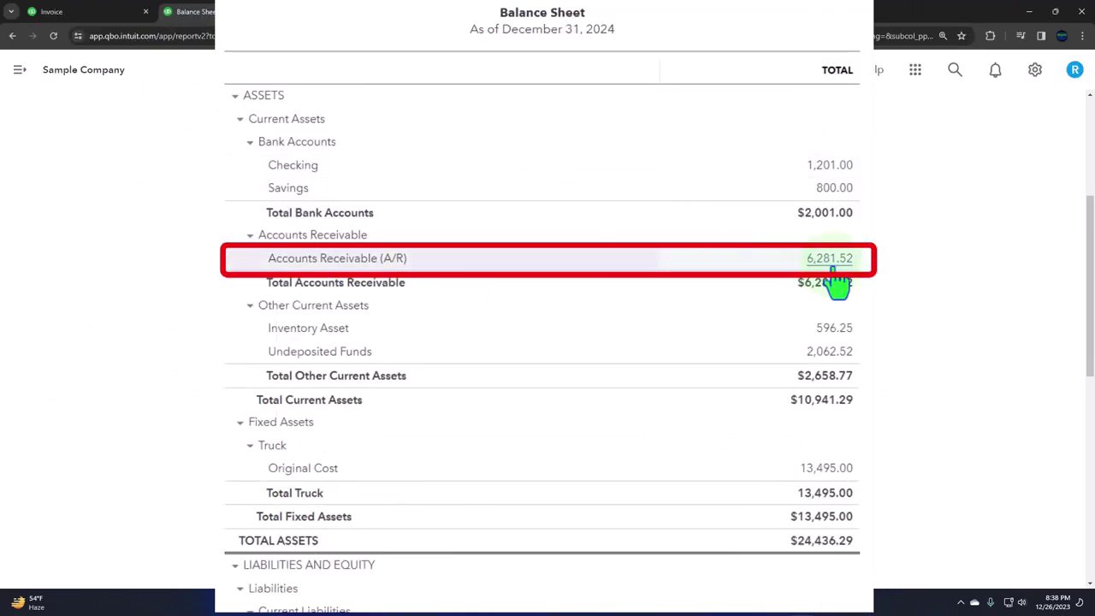
- Show the list of all sales transactions in the first browser tab, with the navigation menu collapsed
{"action": "left_click", "coordinate": [105, 15]}
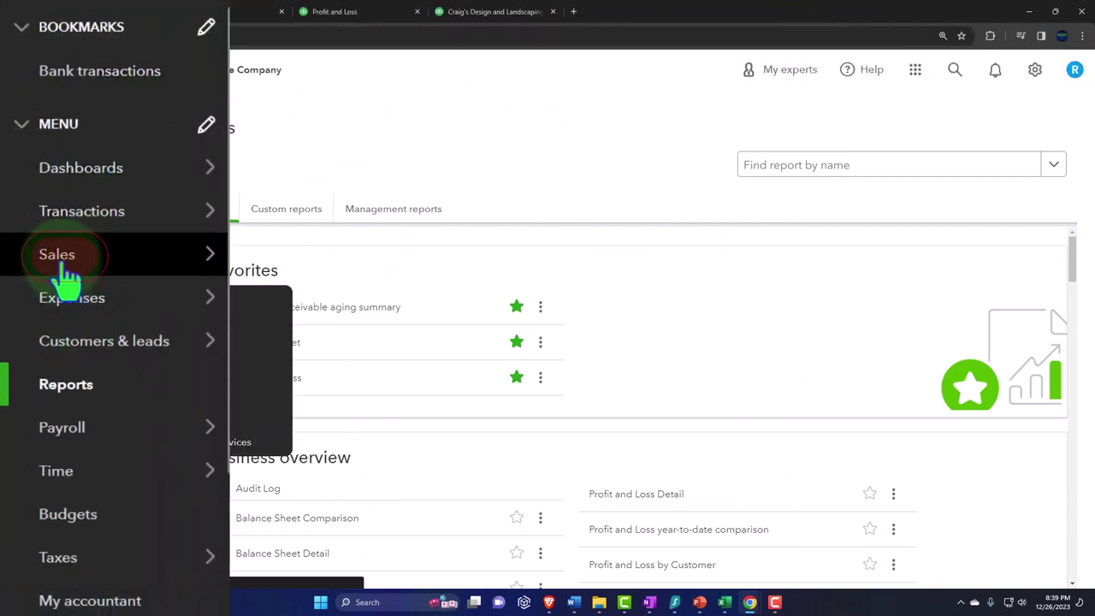
{"action": "left_click", "coordinate": [61, 272]}
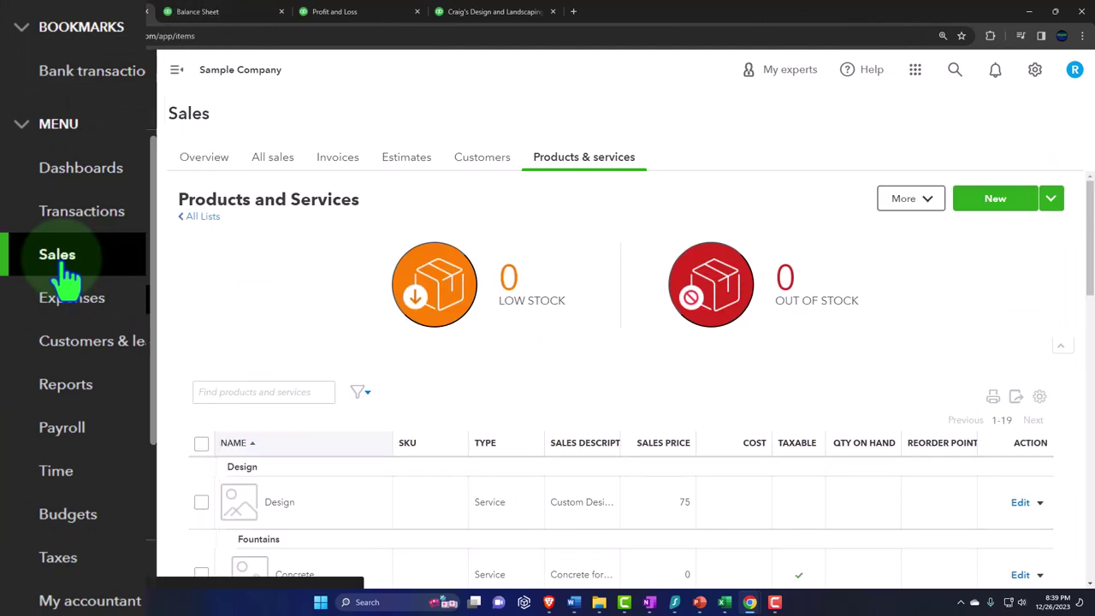
{"action": "left_click", "coordinate": [274, 159]}
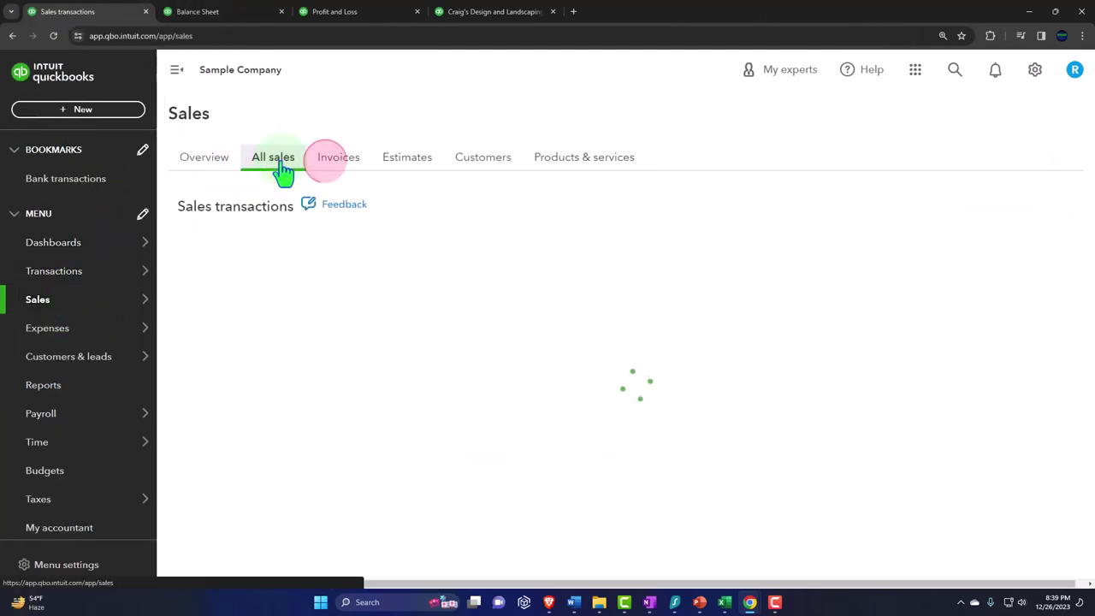
{"action": "left_click", "coordinate": [176, 75]}
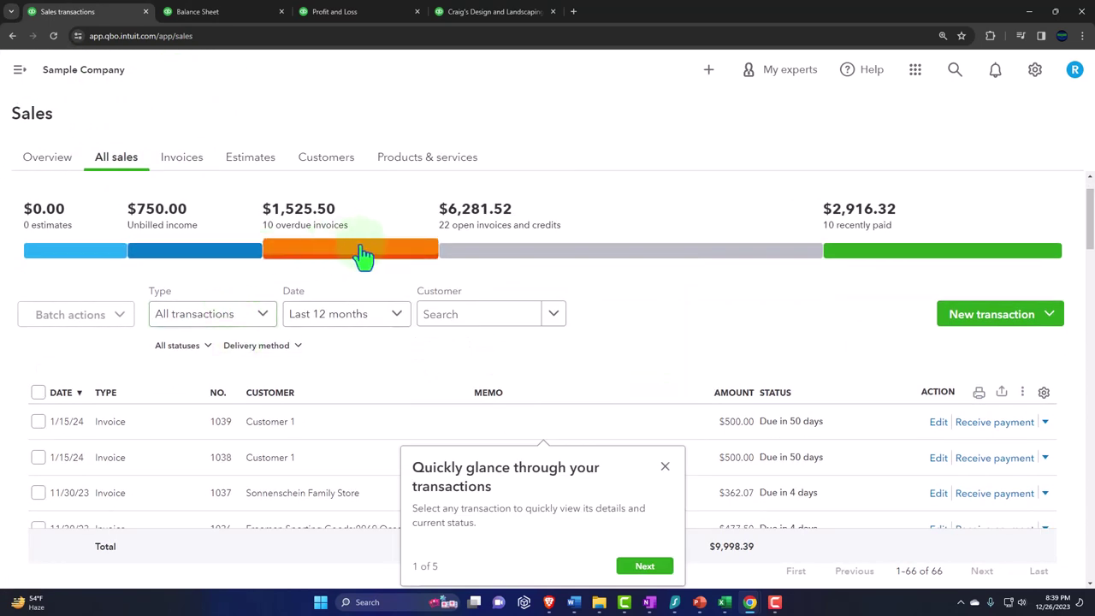
- Filter the sales transactions to open invoices and credits, dismiss the transactions tour, and look for Customer 1's invoices
{"action": "left_click", "coordinate": [507, 255]}
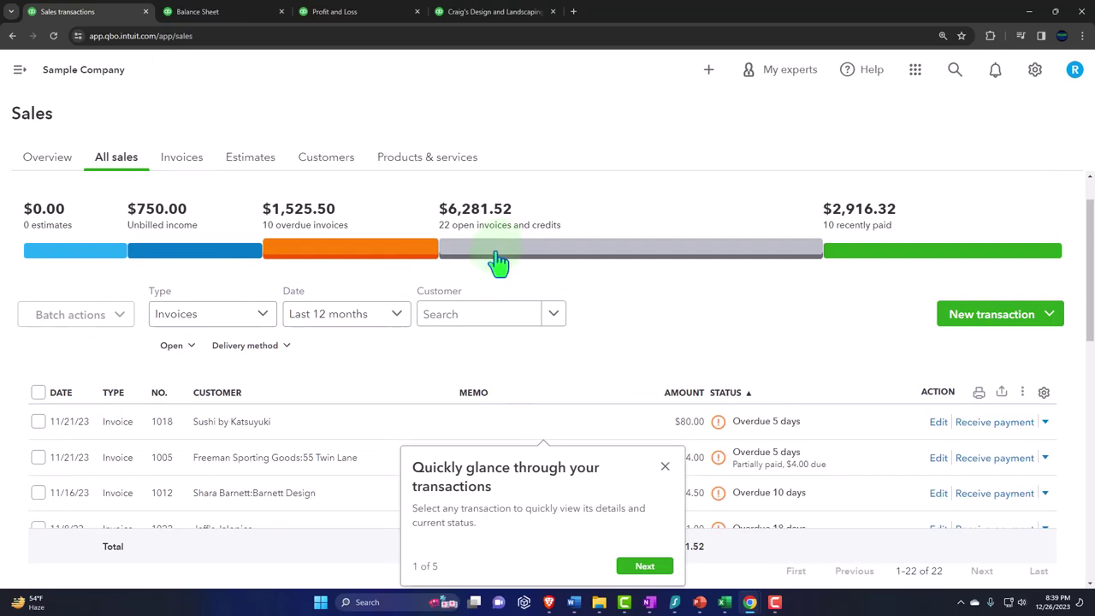
{"action": "scroll", "coordinate": [449, 342], "scroll_direction": "down", "scroll_amount": 3}
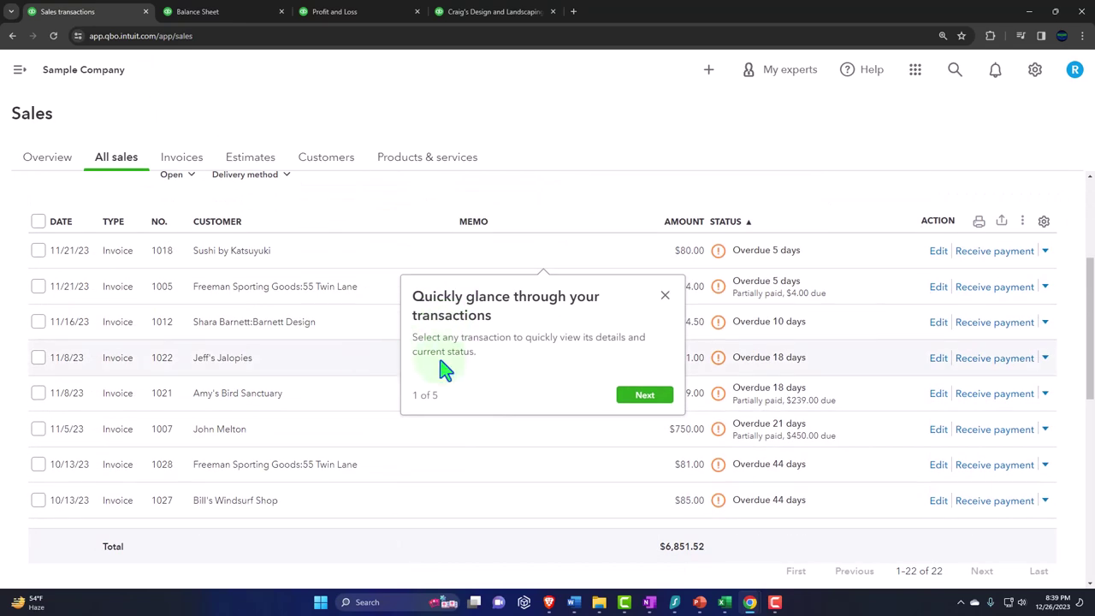
{"action": "left_click", "coordinate": [666, 296]}
{"action": "scroll", "coordinate": [556, 366], "scroll_direction": "down", "scroll_amount": 3}
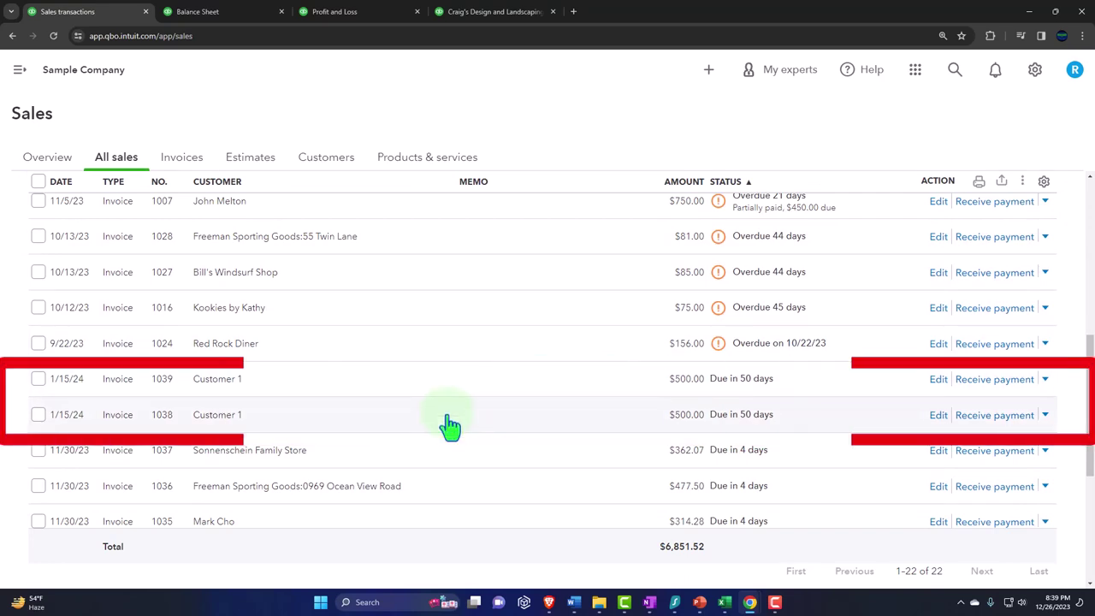
- Show the Invoices list filtered to Unpaid status and look through it for Customer 1's invoices
{"action": "scroll", "coordinate": [428, 403], "scroll_direction": "up", "scroll_amount": 6}
{"action": "left_click", "coordinate": [183, 163]}
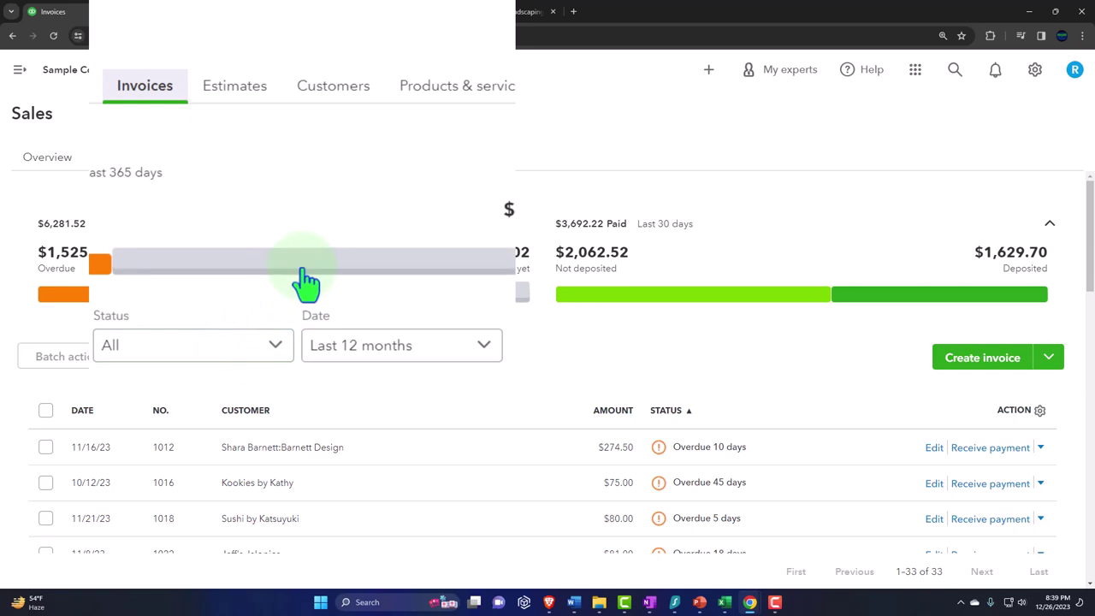
{"action": "left_click", "coordinate": [238, 345]}
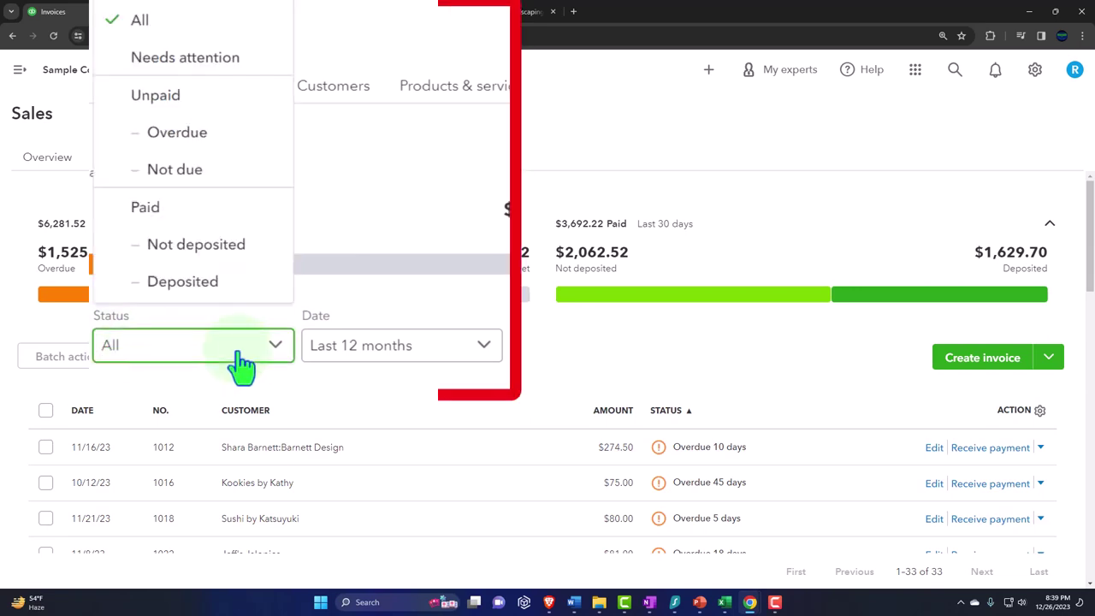
{"action": "left_click", "coordinate": [172, 95]}
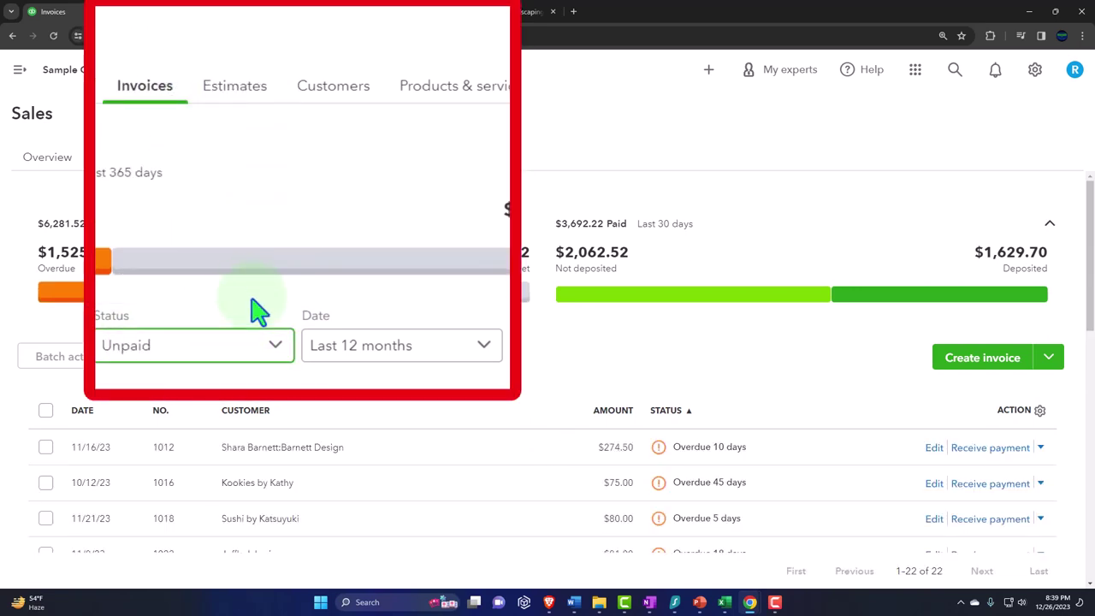
{"action": "scroll", "coordinate": [264, 335], "scroll_direction": "down", "scroll_amount": 10}
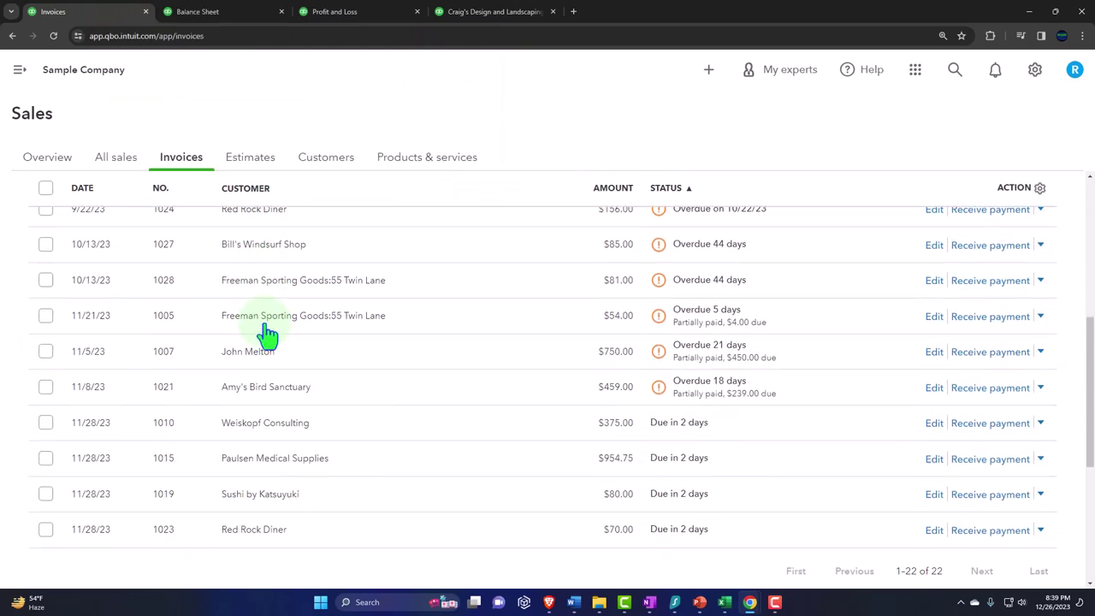
{"action": "scroll", "coordinate": [268, 334], "scroll_direction": "down", "scroll_amount": 3}
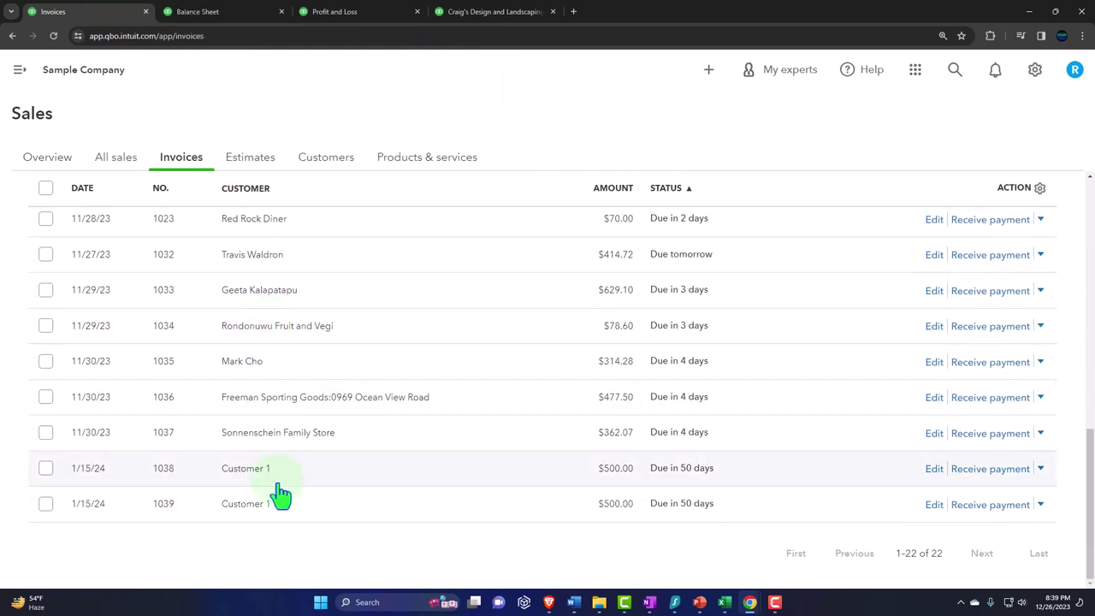
{"action": "scroll", "coordinate": [281, 488], "scroll_direction": "up", "scroll_amount": 12}
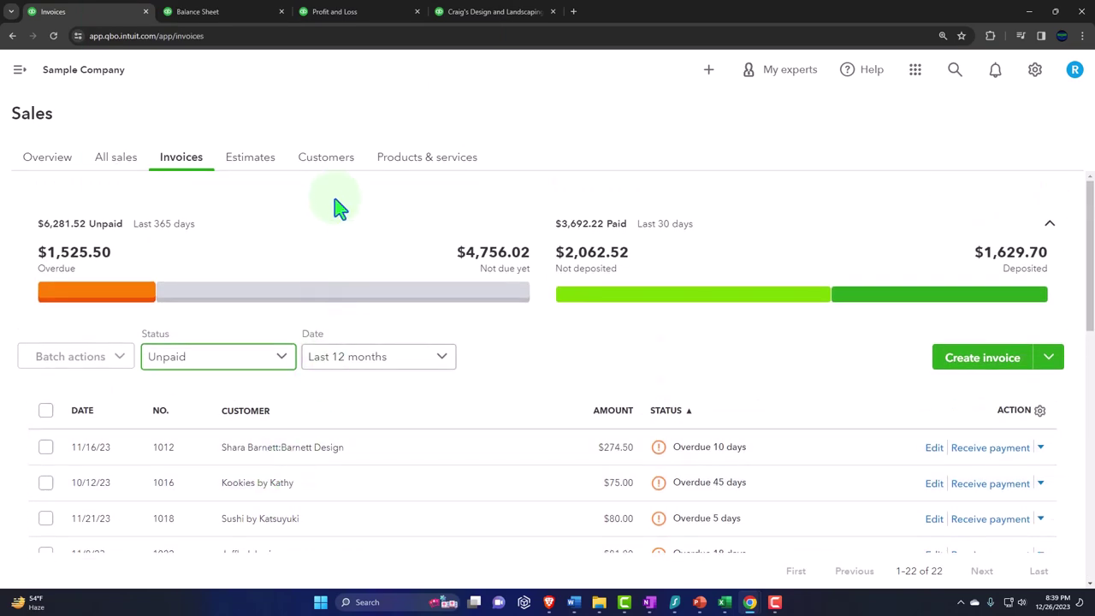
- Open Customer 1's record from the customer list and examine its transaction list and open balance
{"action": "left_click", "coordinate": [325, 162]}
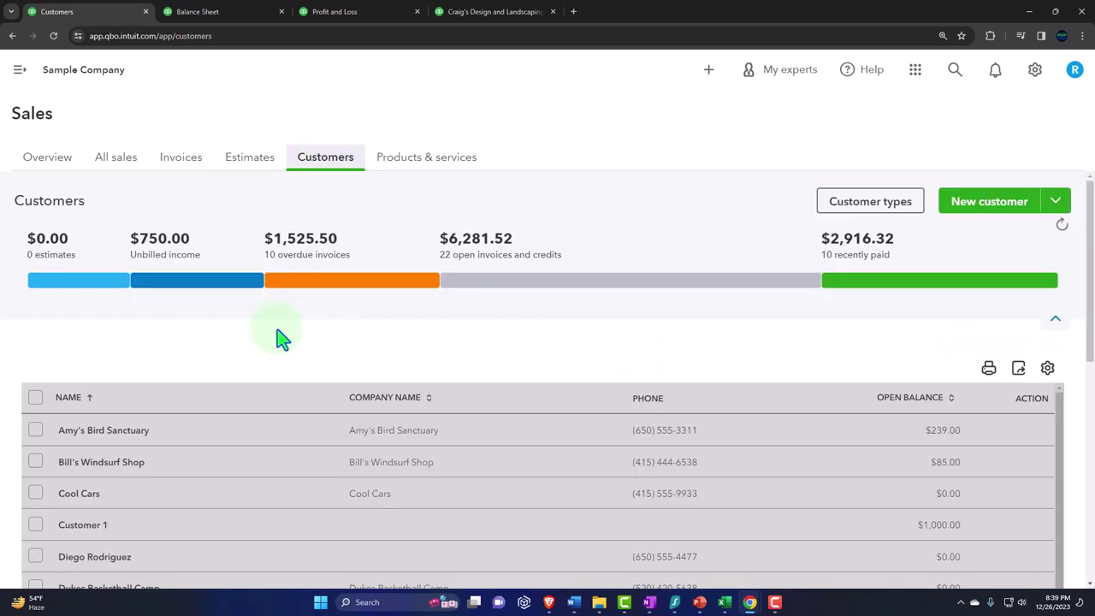
{"action": "scroll", "coordinate": [282, 391], "scroll_direction": "down", "scroll_amount": 1}
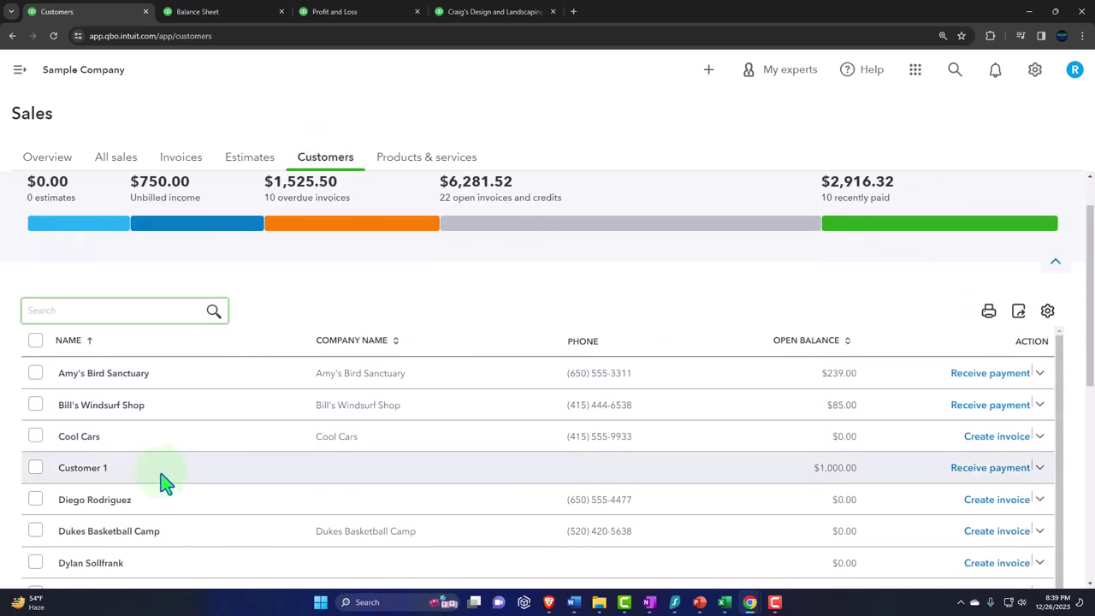
{"action": "left_click", "coordinate": [89, 472]}
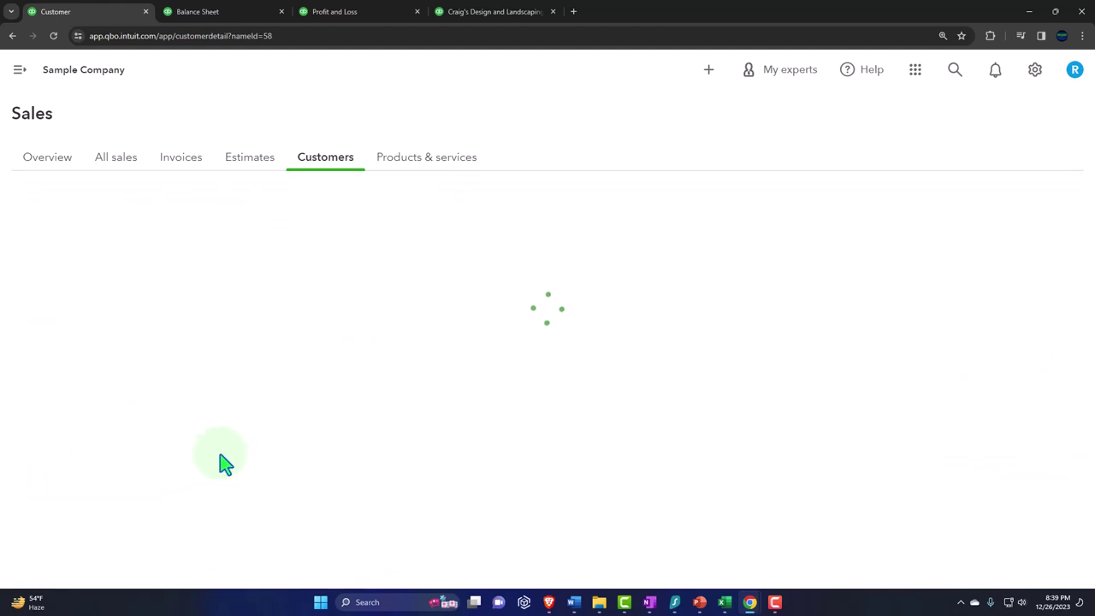
{"action": "scroll", "coordinate": [323, 452], "scroll_direction": "down", "scroll_amount": 1}
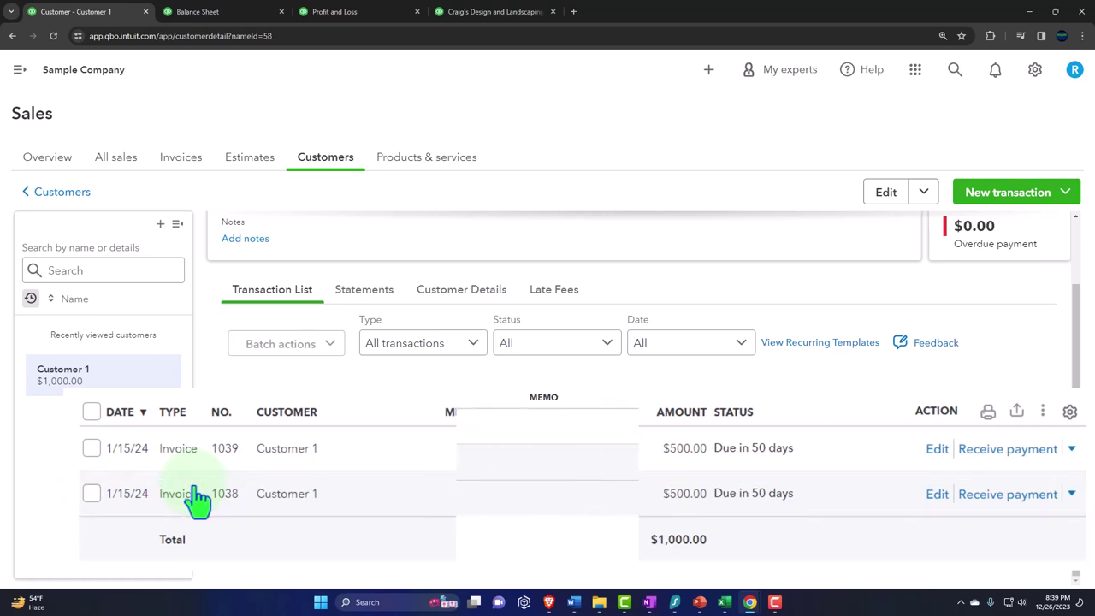
{"action": "scroll", "coordinate": [330, 466], "scroll_direction": "up", "scroll_amount": 1}
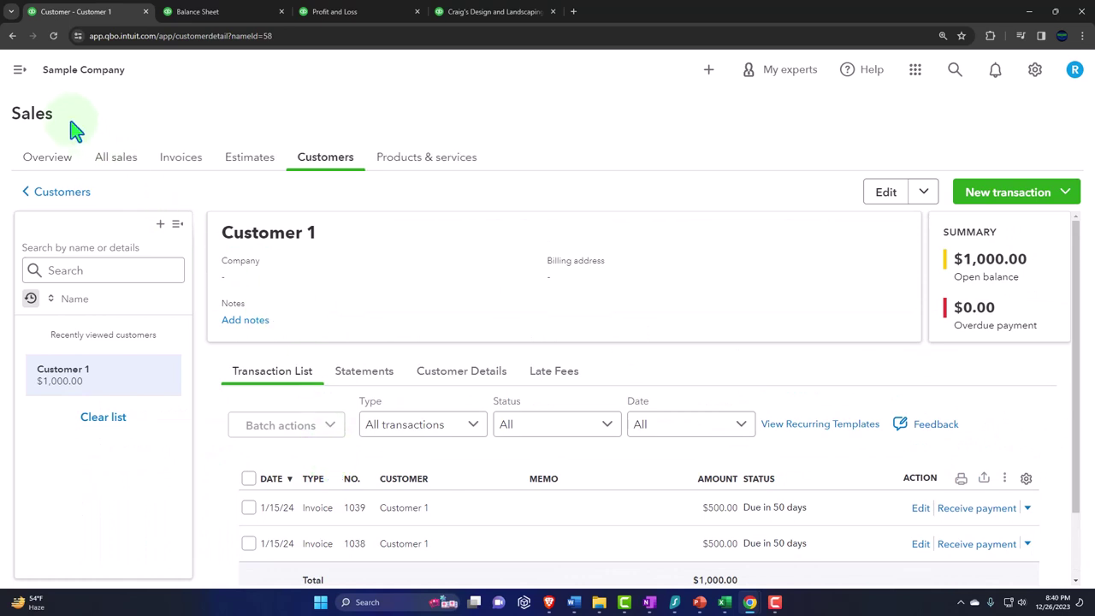
- Start a new invoice, and create and save a new customer named Customer 2 for it
{"action": "left_click", "coordinate": [19, 71]}
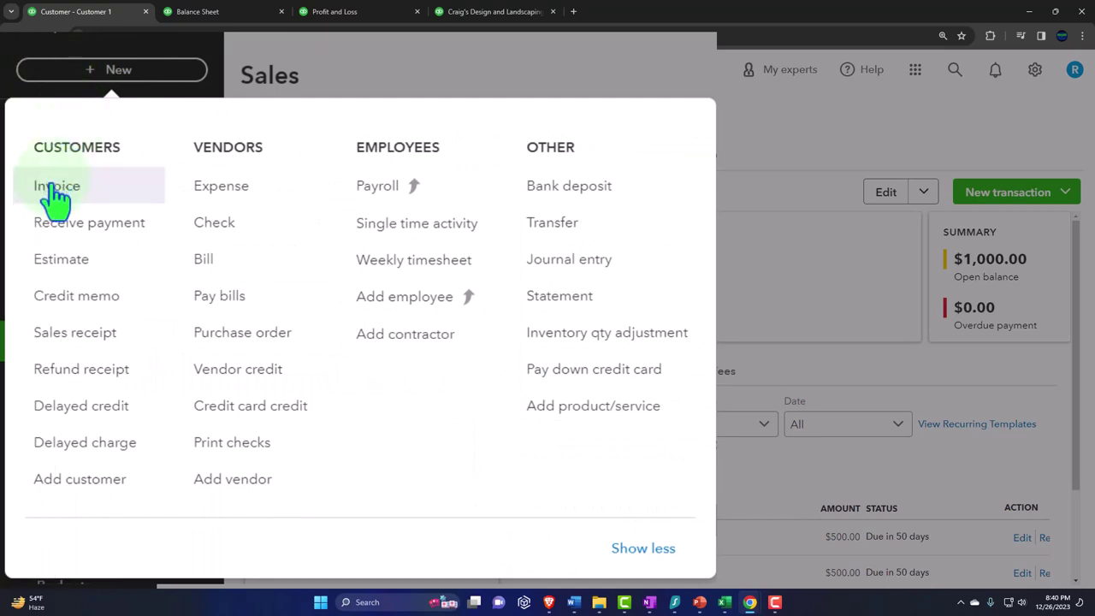
{"action": "left_click", "coordinate": [93, 186]}
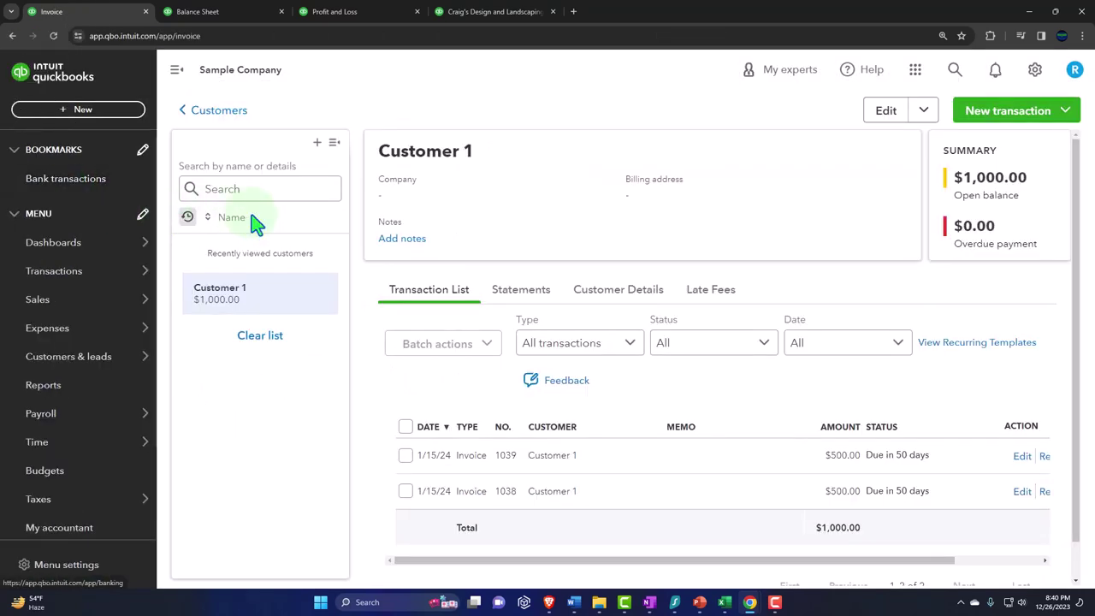
{"action": "left_click", "coordinate": [128, 142]}
{"action": "type", "text": "C"}
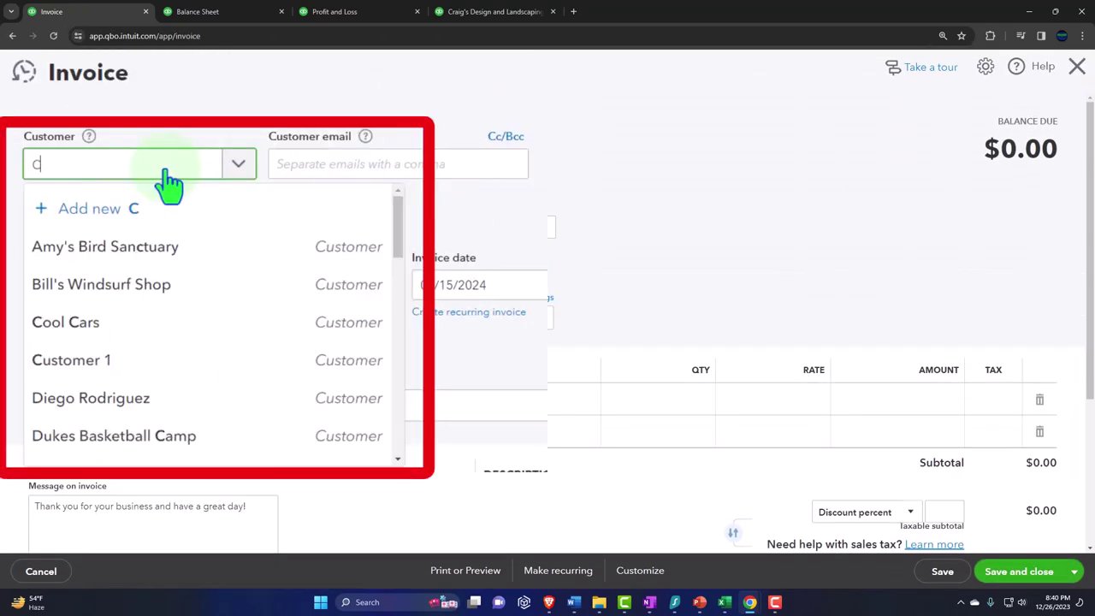
{"action": "type", "text": "ustomer 2"}
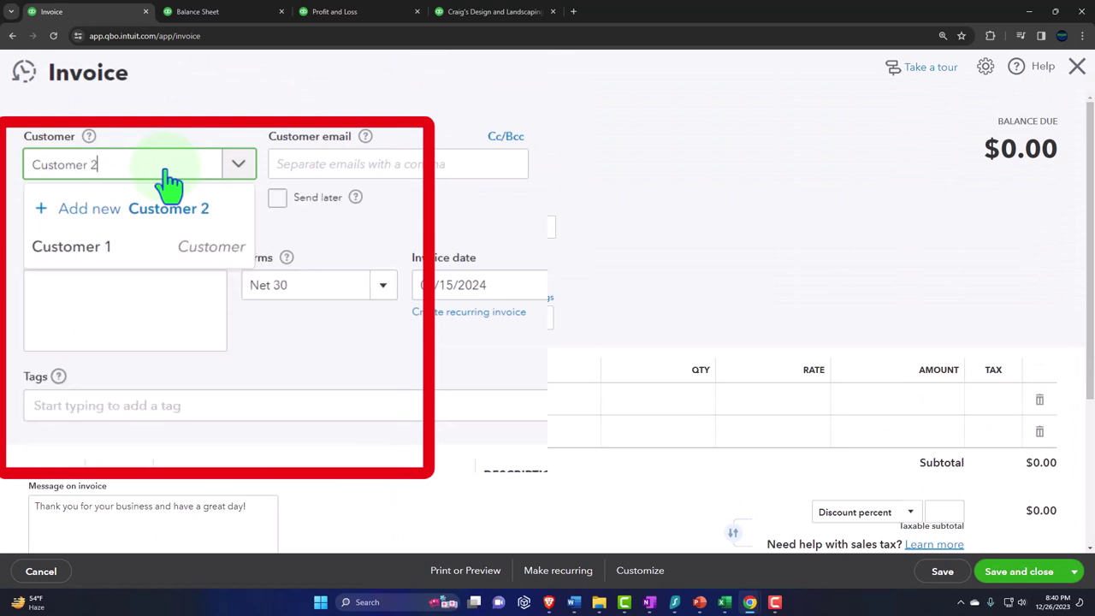
{"action": "left_click", "coordinate": [122, 165]}
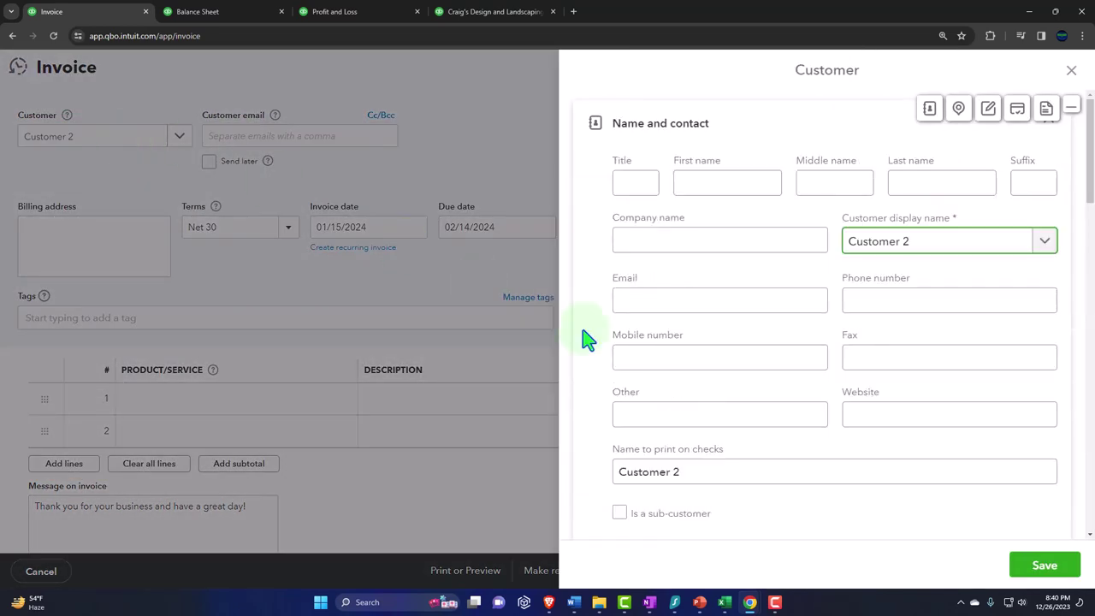
{"action": "left_click", "coordinate": [1039, 569]}
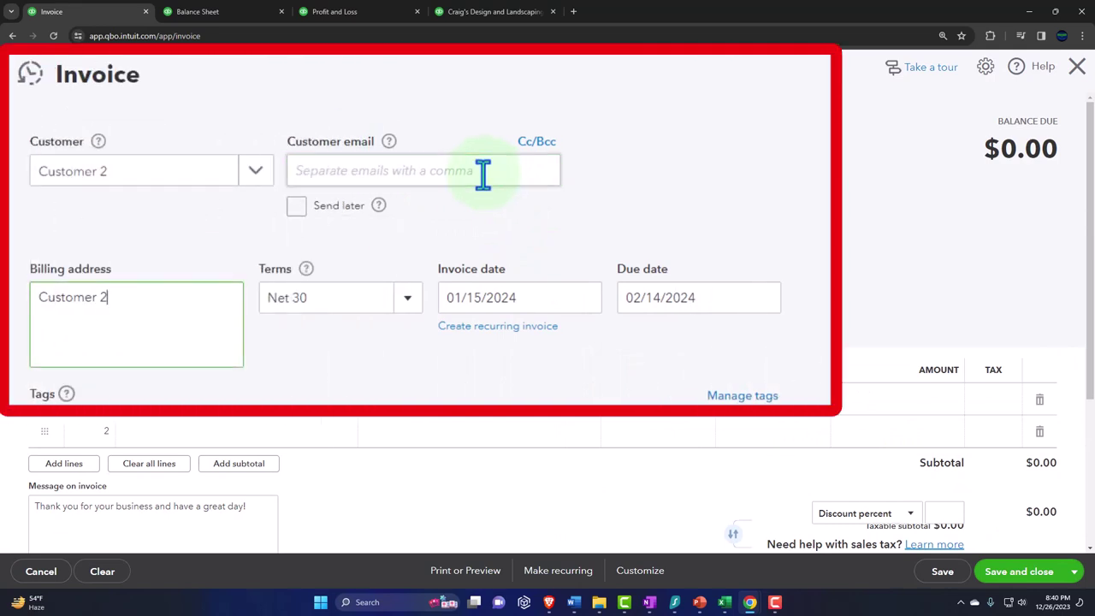
- Set the invoice date to 01/18/2024, keeping the Net 30 terms and leaving the tags empty
{"action": "left_click", "coordinate": [211, 362]}
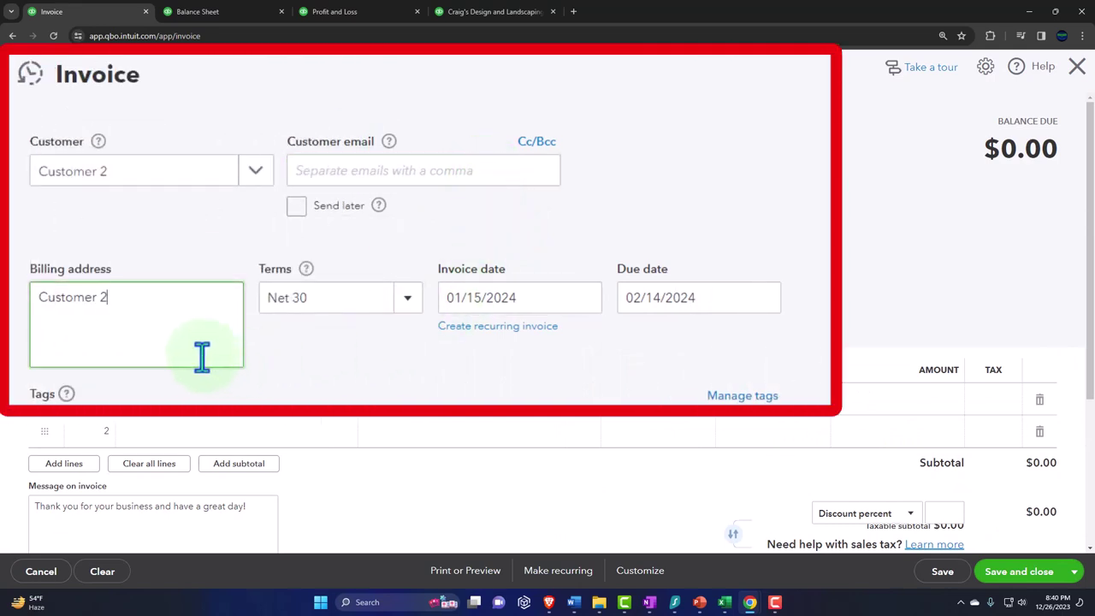
{"action": "key", "text": "Tab"}
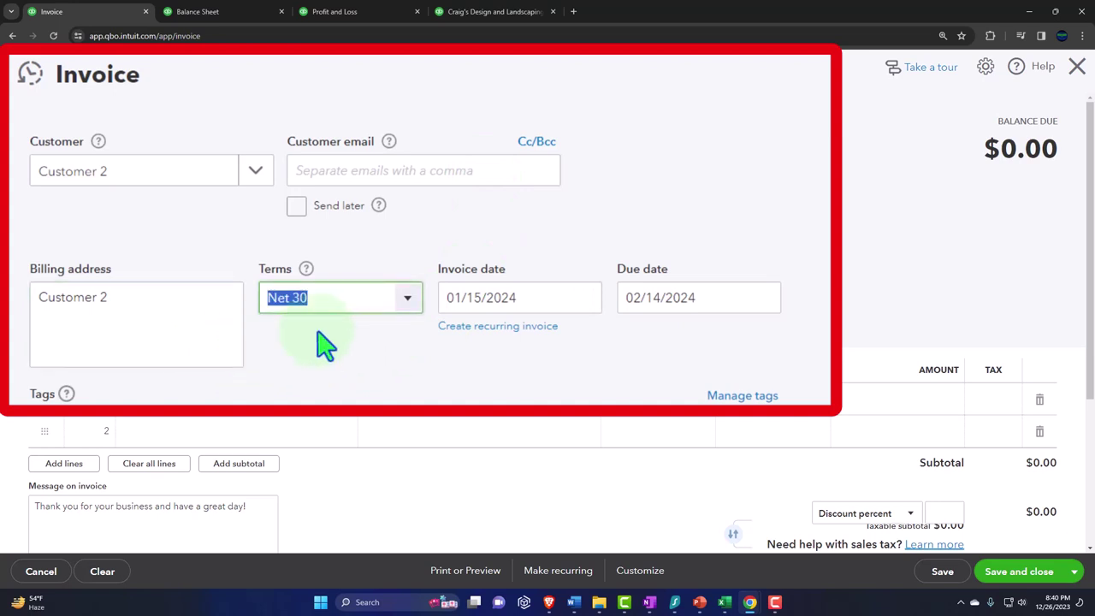
{"action": "key", "text": "Tab"}
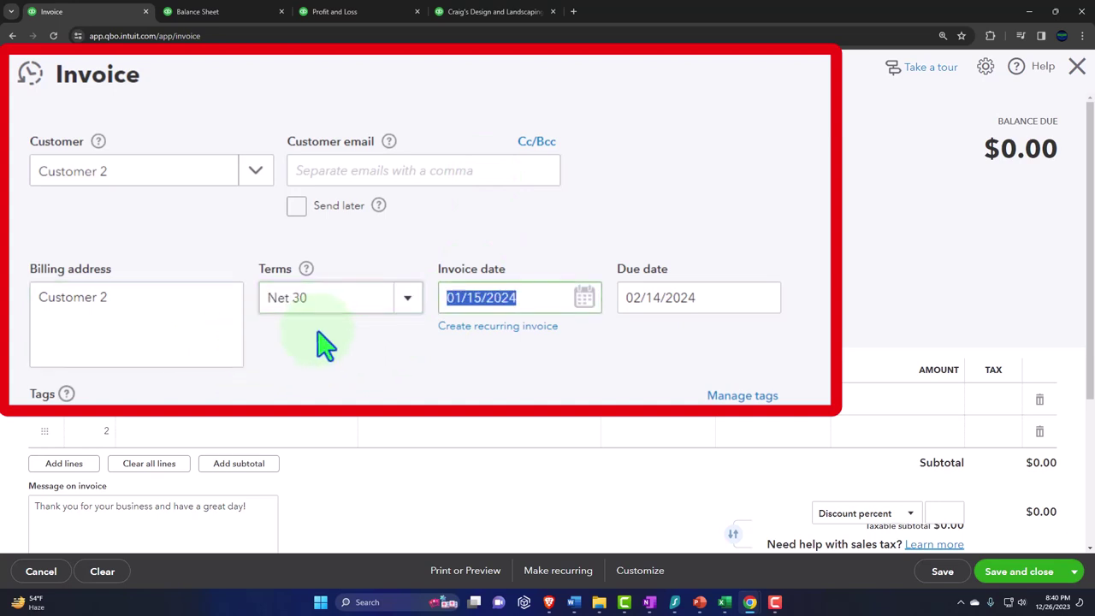
{"action": "key", "text": "plus"}
{"action": "key", "text": "plus"}
{"action": "key", "text": "plus"}
{"action": "key", "text": "Tab"}
{"action": "key", "text": "Tab"}
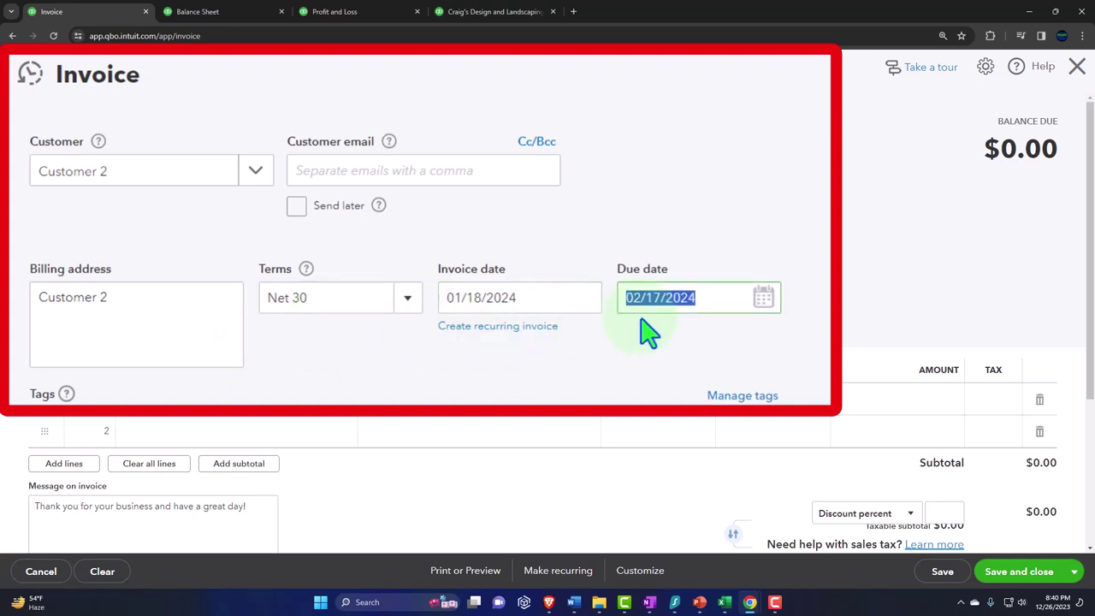
{"action": "key", "text": "Tab"}
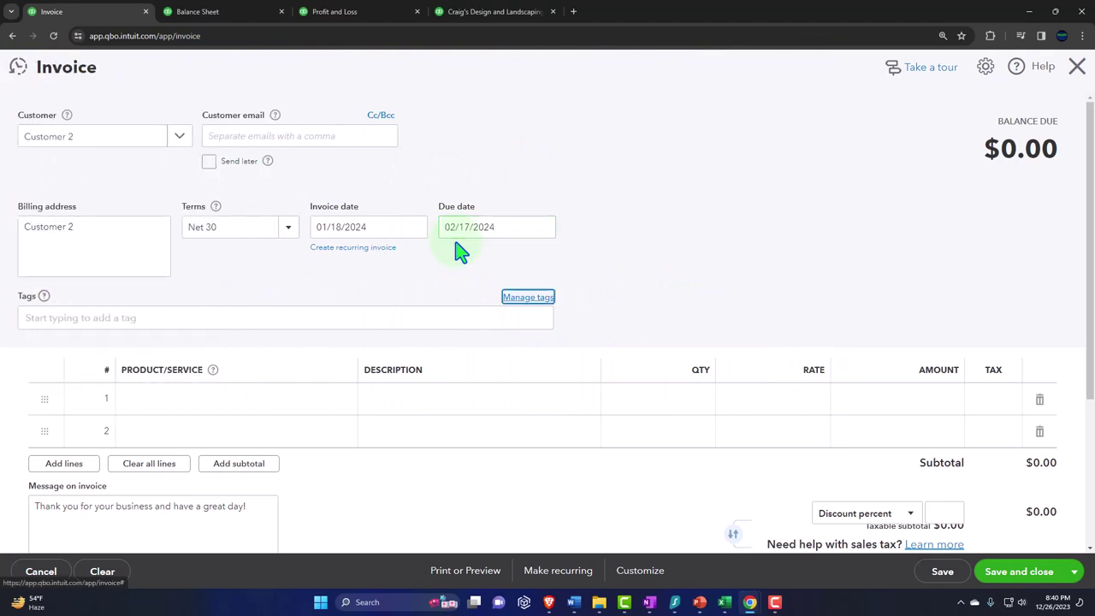
{"action": "key", "text": "Tab"}
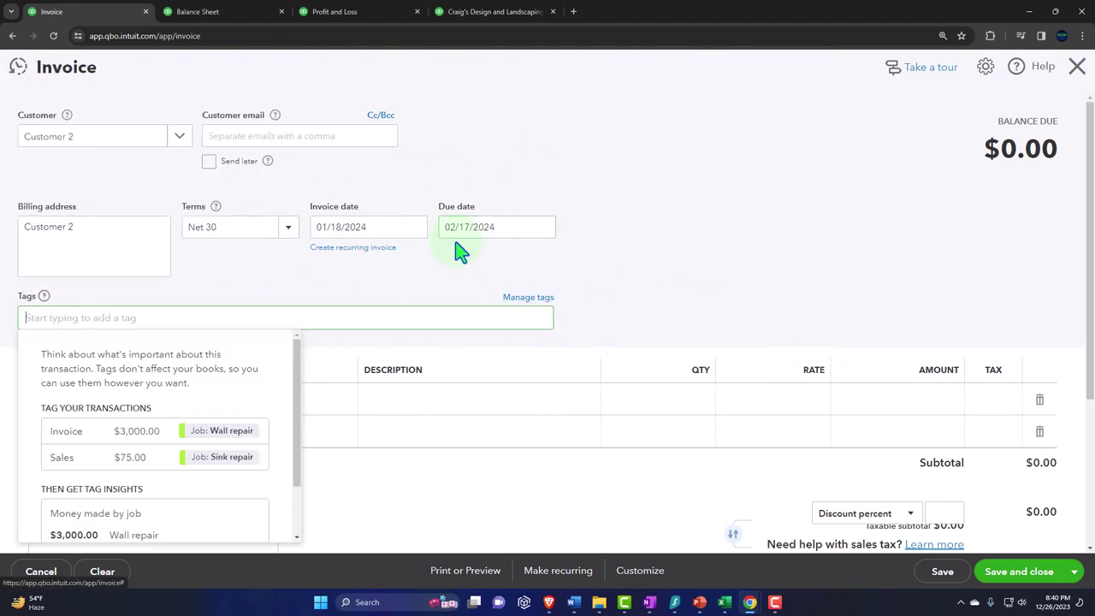
{"action": "key", "text": "Tab"}
- Start adding a new product of type Inventory from the invoice's first line
{"action": "scroll", "coordinate": [390, 317], "scroll_direction": "down", "scroll_amount": 1}
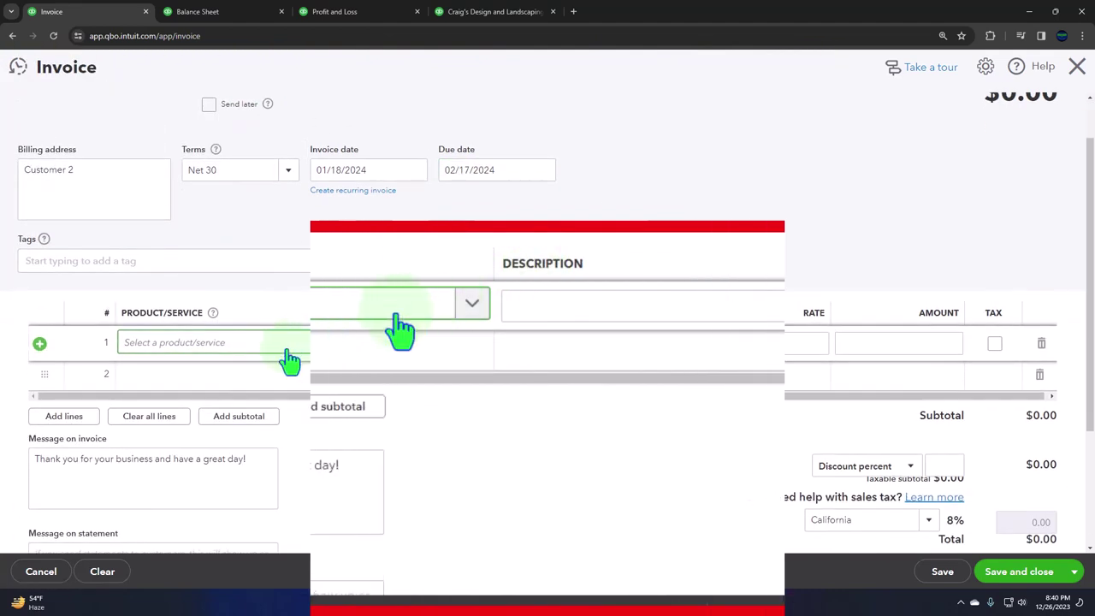
{"action": "left_click", "coordinate": [231, 401]}
{"action": "type", "text": "Item"}
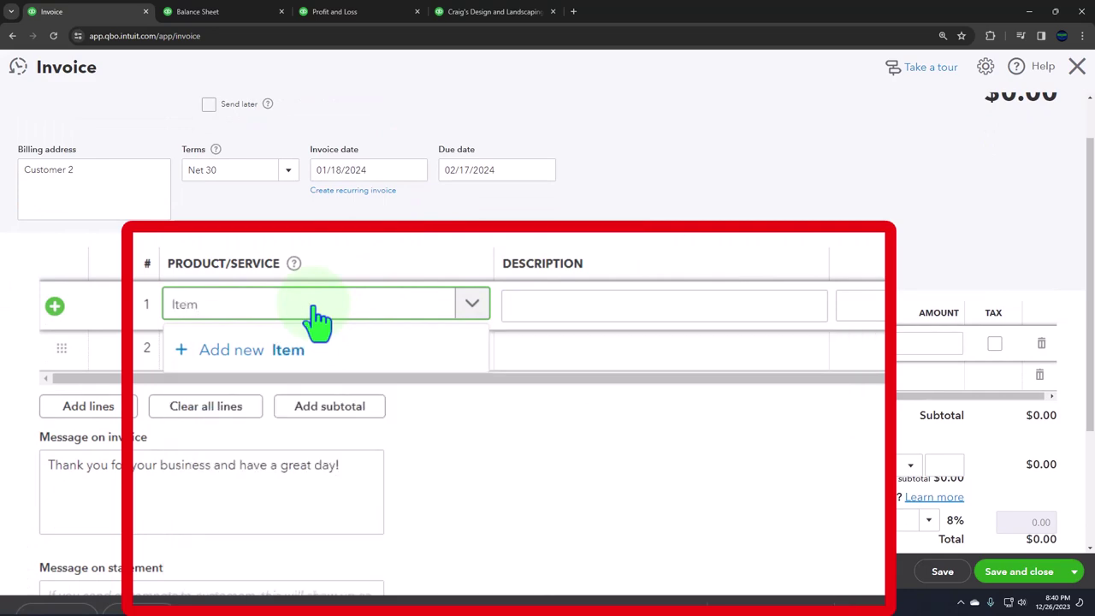
{"action": "left_click", "coordinate": [276, 349]}
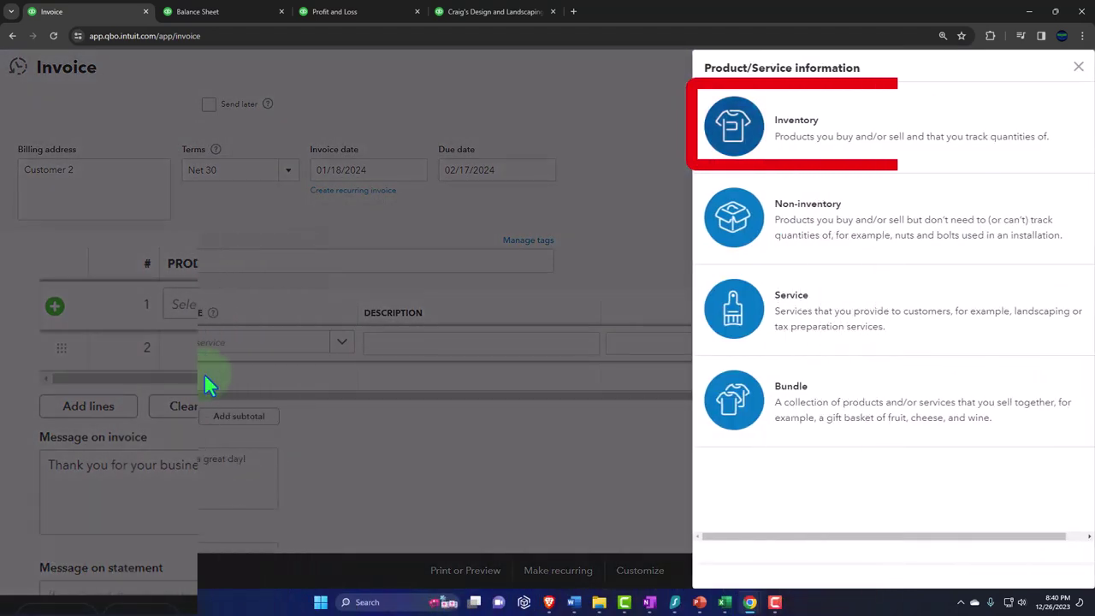
{"action": "left_click", "coordinate": [805, 135]}
- Name the new inventory product Item 1 and select the entered name text
{"action": "type", "text": "Item"}
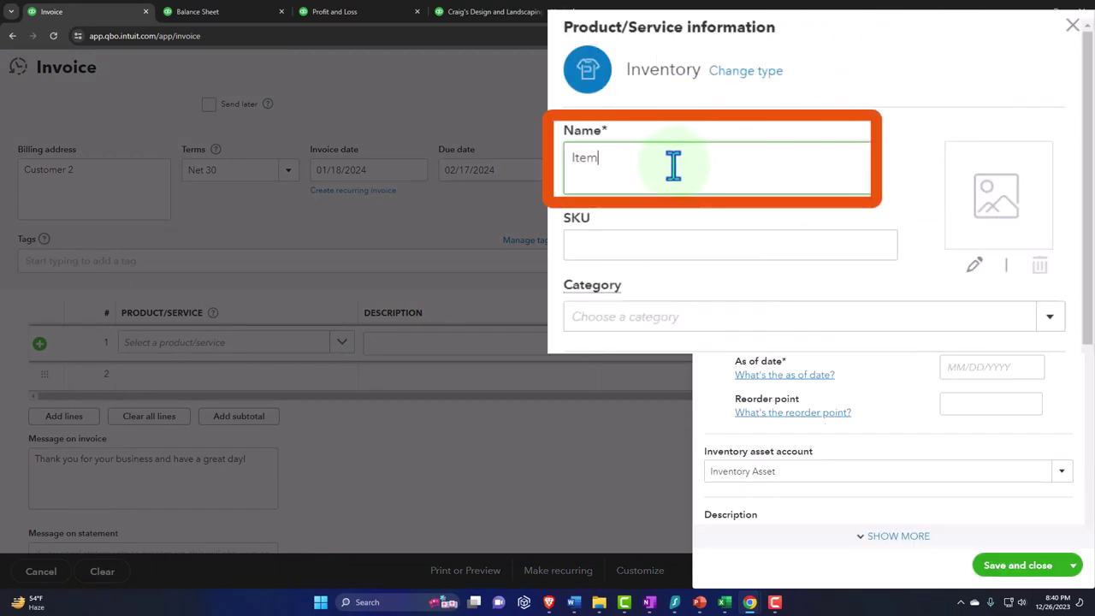
{"action": "type", "text": " 1"}
{"action": "key", "text": "shift+Left"}
{"action": "key", "text": "shift+Left"}
{"action": "key", "text": "shift+Left"}
{"action": "key", "text": "shift+Left"}
{"action": "key", "text": "shift+Left"}
{"action": "key", "text": "shift+Left"}
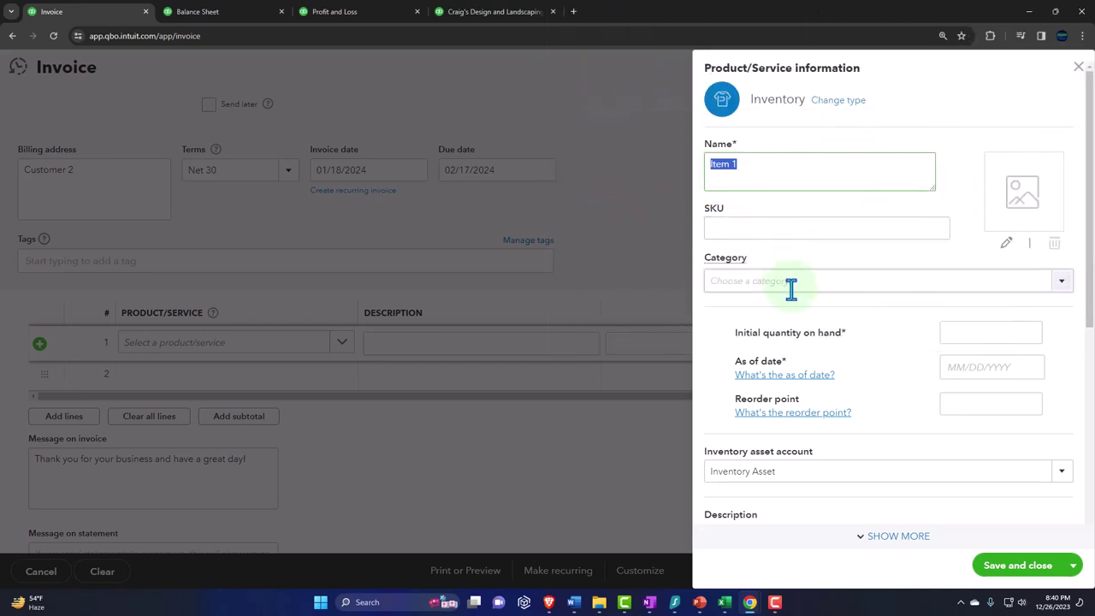
- Set the new item's initial quantity on hand to 10 as of 12/01/2023, leaving the reorder point empty
{"action": "scroll", "coordinate": [790, 288], "scroll_direction": "down", "scroll_amount": 1}
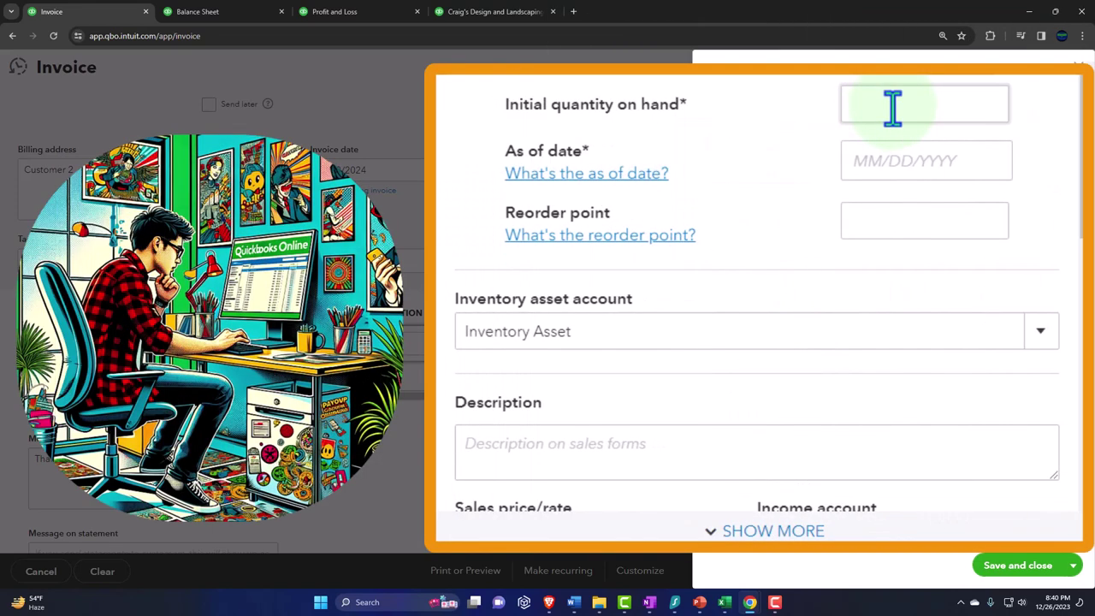
{"action": "left_click", "coordinate": [893, 107]}
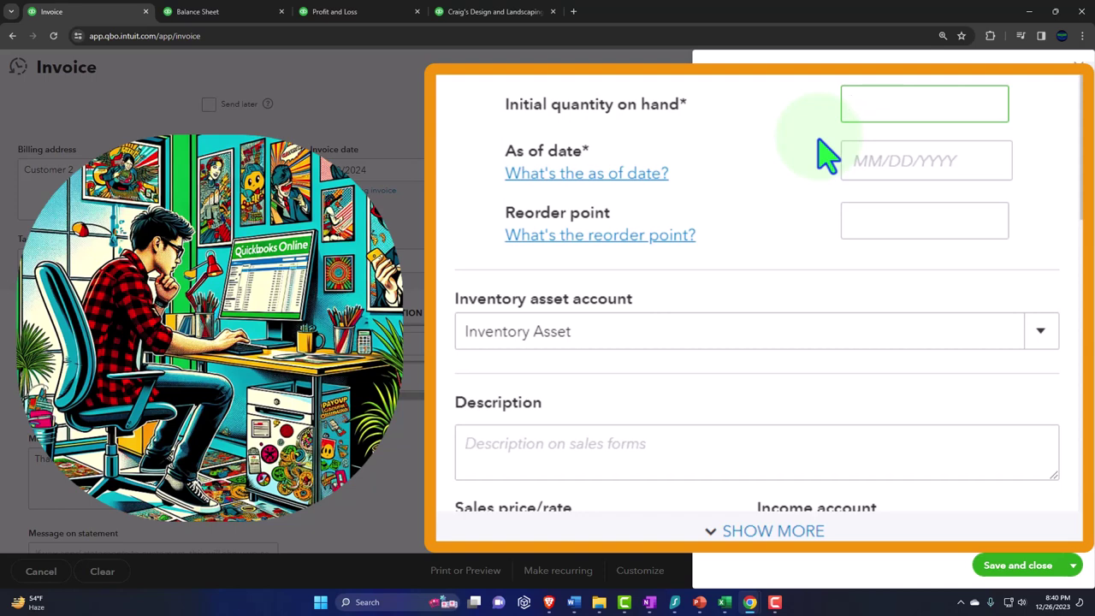
{"action": "type", "text": "10"}
{"action": "key", "text": "Tab"}
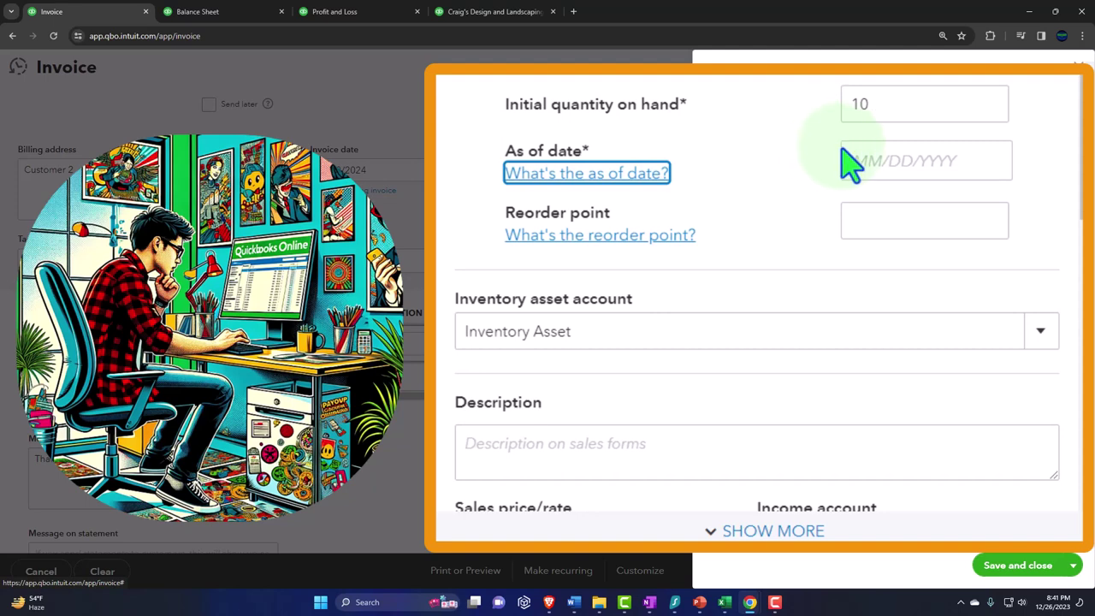
{"action": "left_click", "coordinate": [885, 155]}
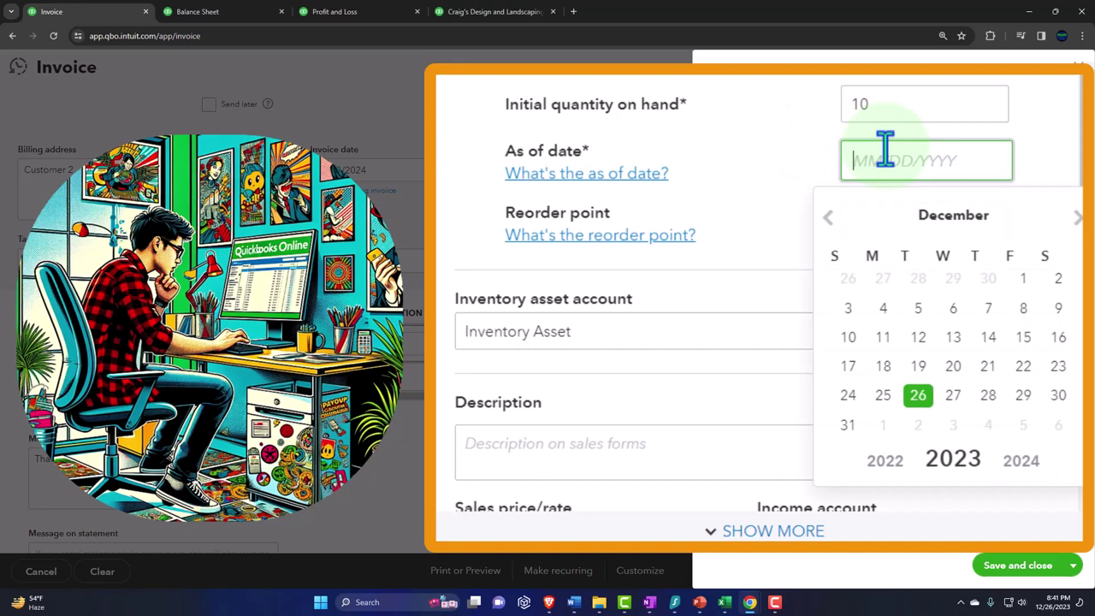
{"action": "left_click", "coordinate": [1024, 280]}
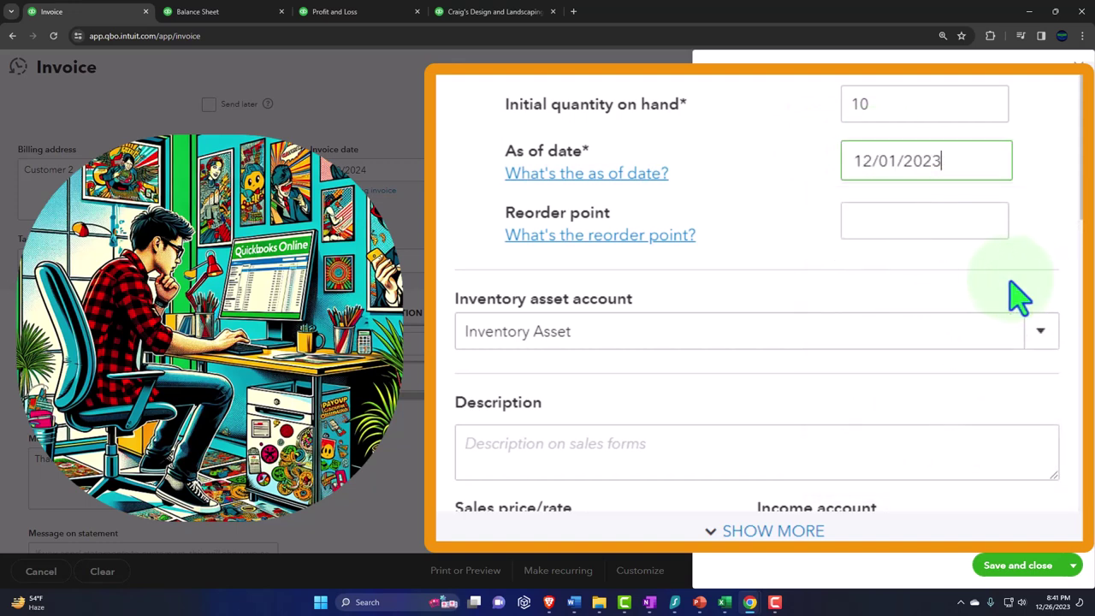
{"action": "left_click", "coordinate": [899, 218]}
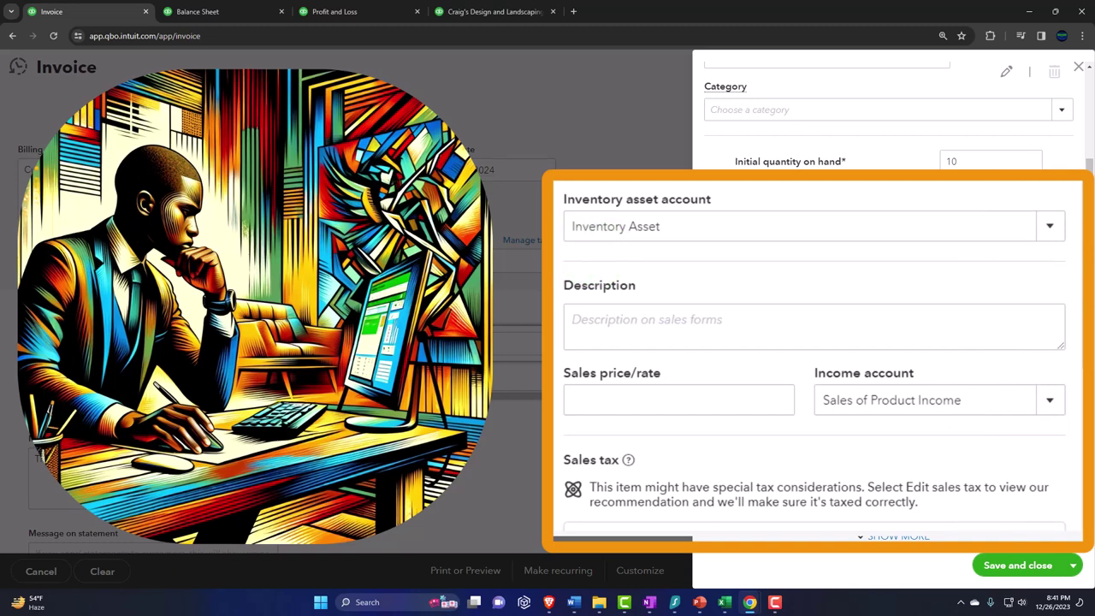
- Give the item the sales description Item 1 and a sales price of 160, keeping Sales of Product Income as income account
{"action": "scroll", "coordinate": [685, 282], "scroll_direction": "down", "scroll_amount": 1}
{"action": "left_click", "coordinate": [648, 241]}
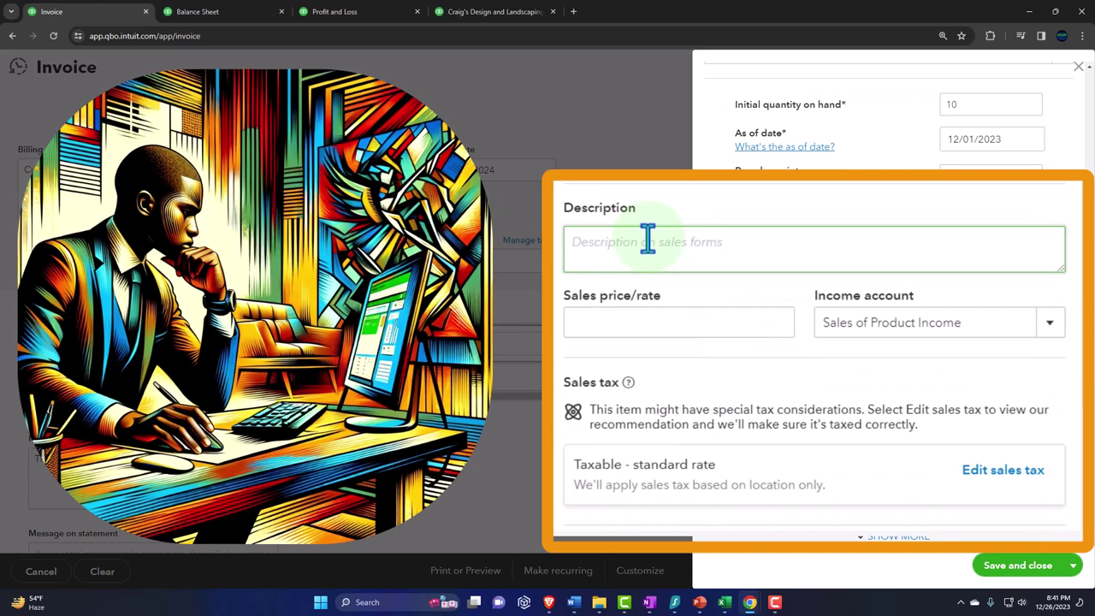
{"action": "type", "text": "Item 1"}
{"action": "left_click", "coordinate": [638, 331]}
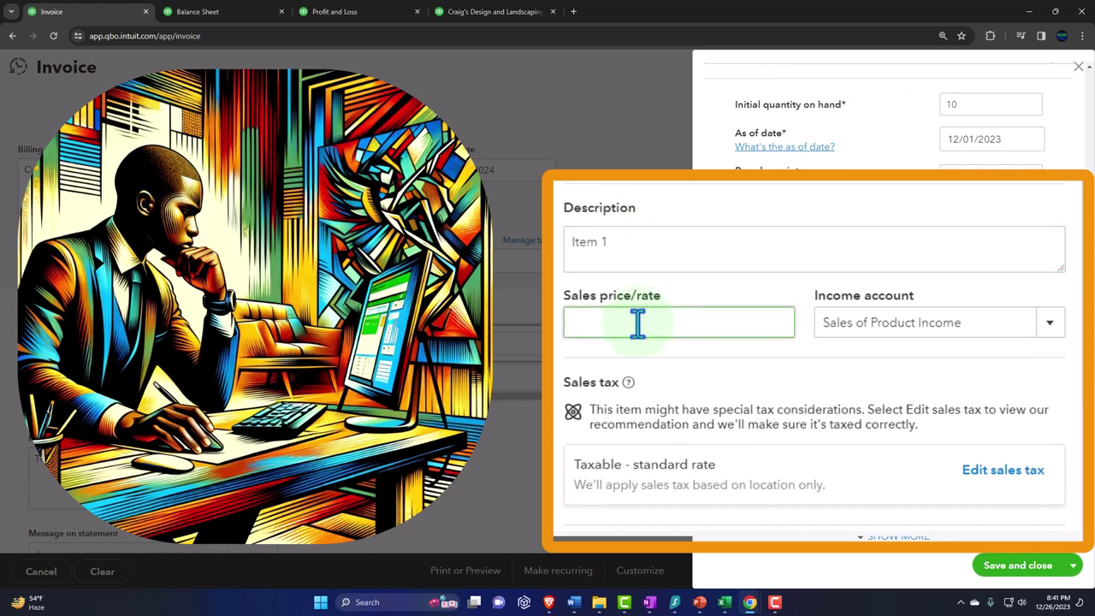
{"action": "type", "text": "160"}
{"action": "key", "text": "Tab"}
- Review the item's sales tax category options and keep it taxable based on location only
{"action": "scroll", "coordinate": [910, 288], "scroll_direction": "down", "scroll_amount": 1}
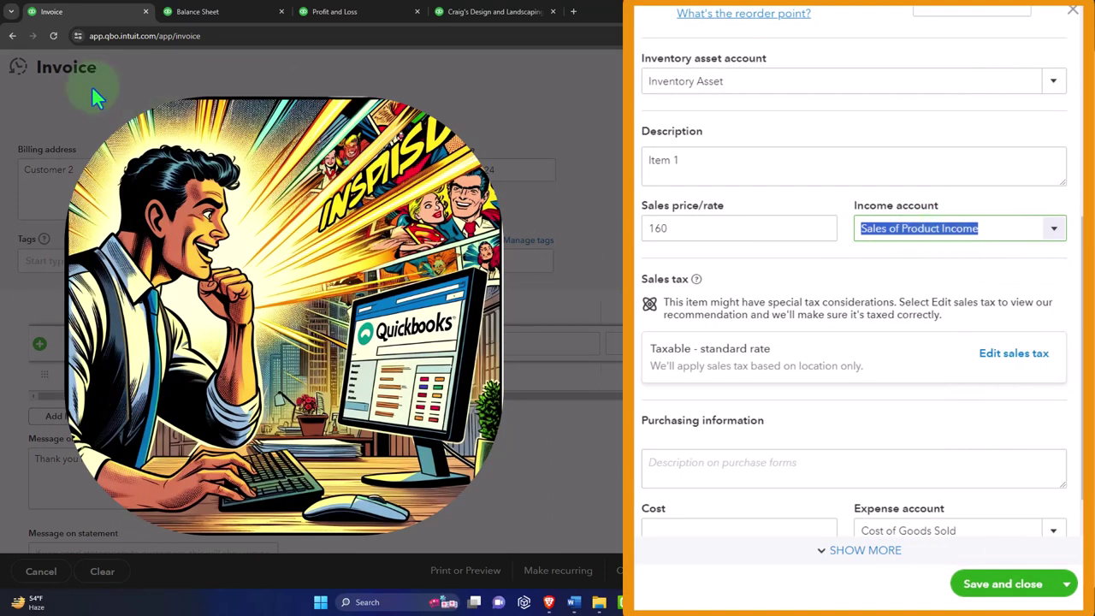
{"action": "scroll", "coordinate": [765, 453], "scroll_direction": "down", "scroll_amount": 2}
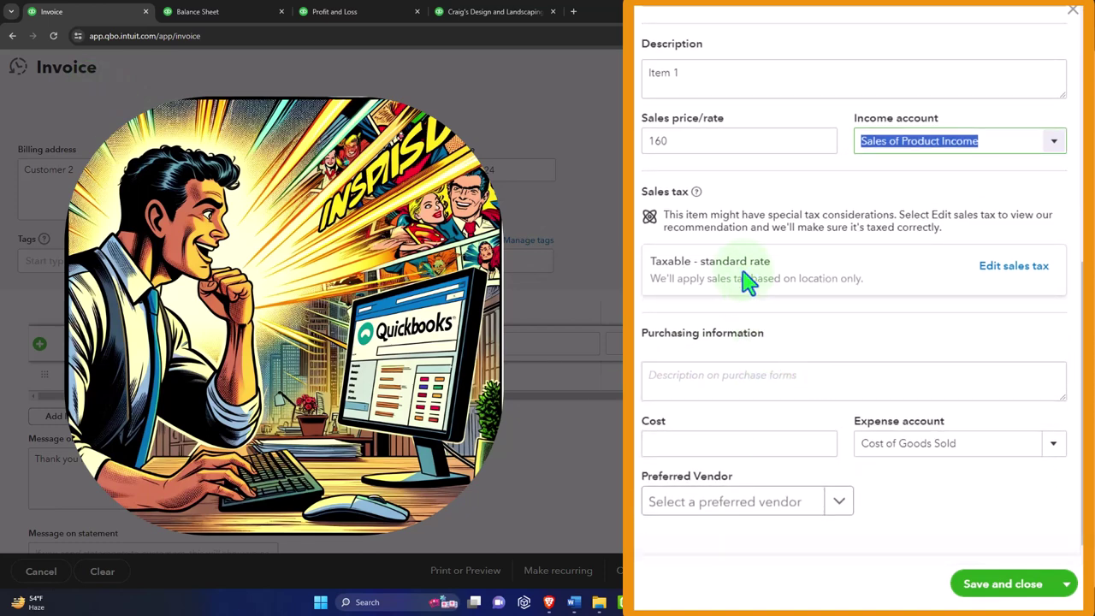
{"action": "left_click", "coordinate": [1011, 270]}
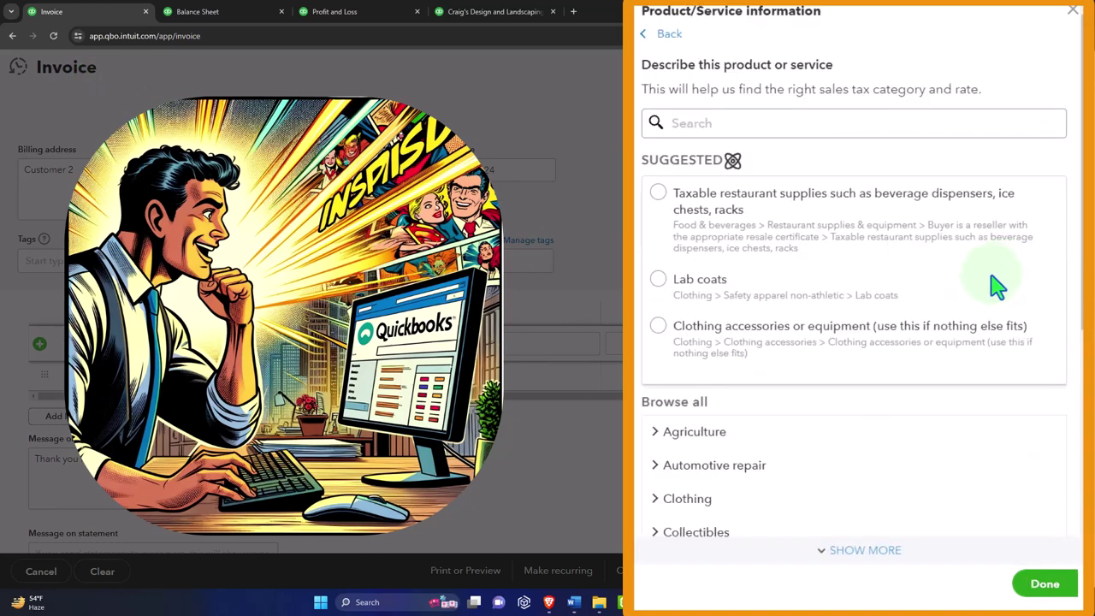
{"action": "scroll", "coordinate": [900, 339], "scroll_direction": "down", "scroll_amount": 3}
{"action": "scroll", "coordinate": [898, 360], "scroll_direction": "down", "scroll_amount": 5}
{"action": "scroll", "coordinate": [911, 411], "scroll_direction": "down", "scroll_amount": 2}
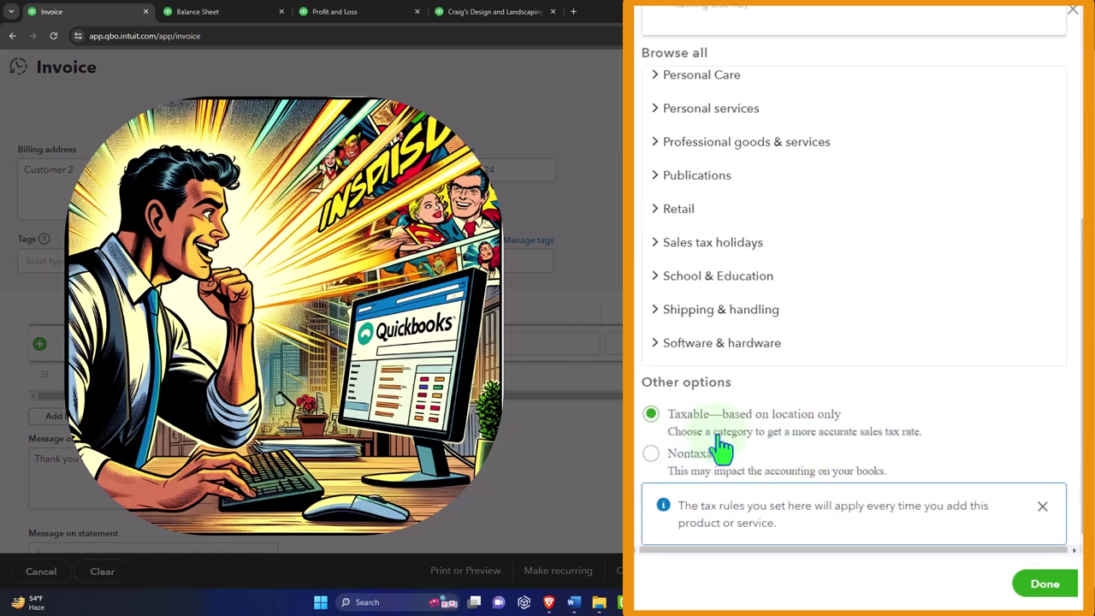
{"action": "left_click", "coordinate": [1045, 586]}
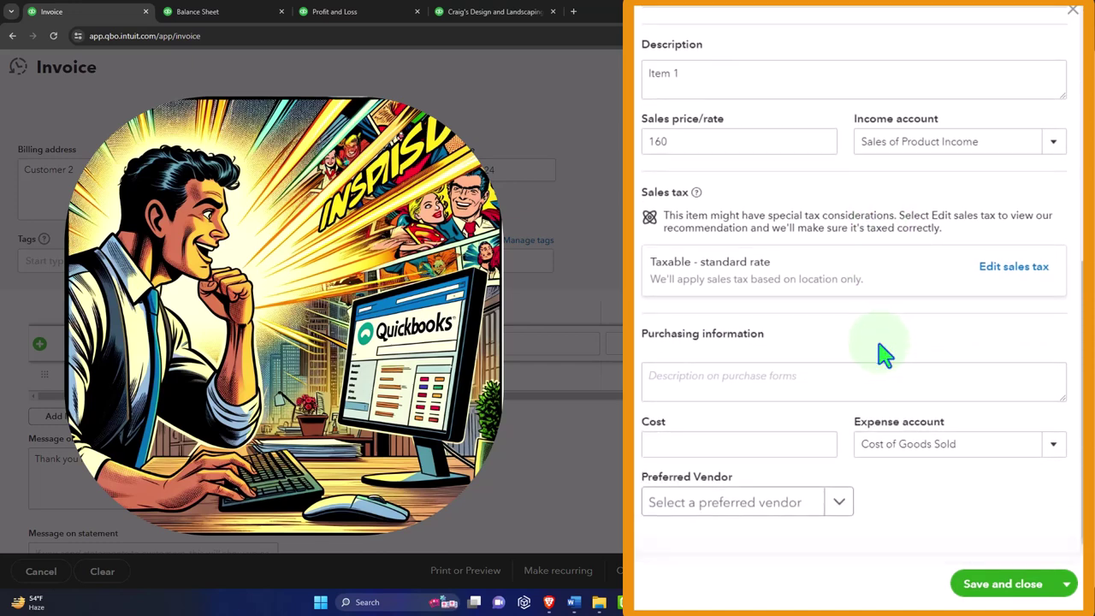
- Enter the purchase description Item 1 and a cost of 100, keep Cost of Goods Sold as expense account, and save the item
{"action": "left_click", "coordinate": [744, 384]}
{"action": "type", "text": "Item 1"}
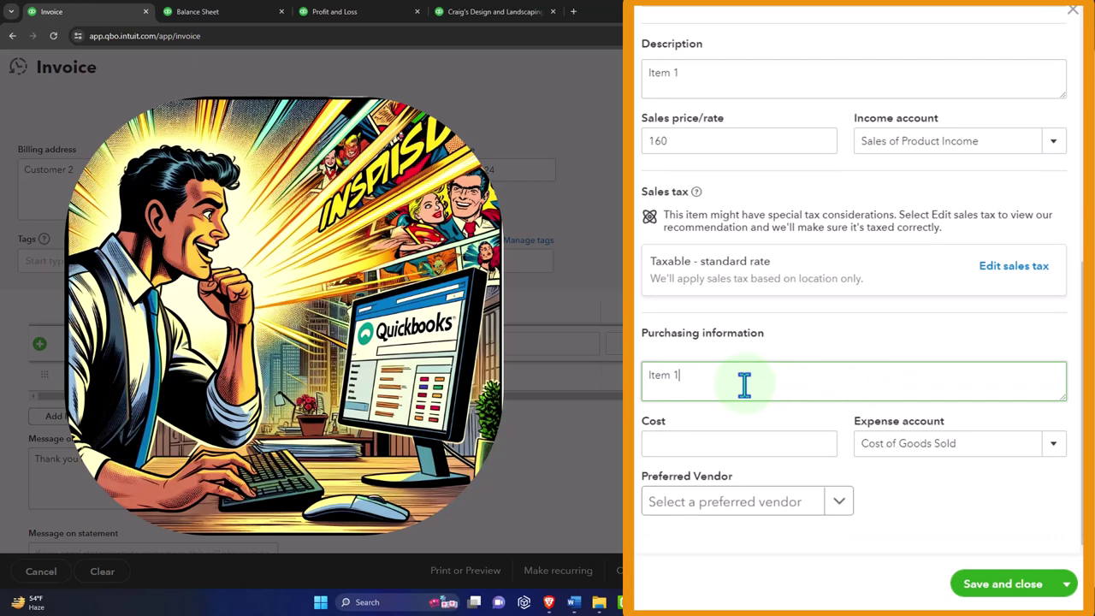
{"action": "left_click", "coordinate": [699, 437]}
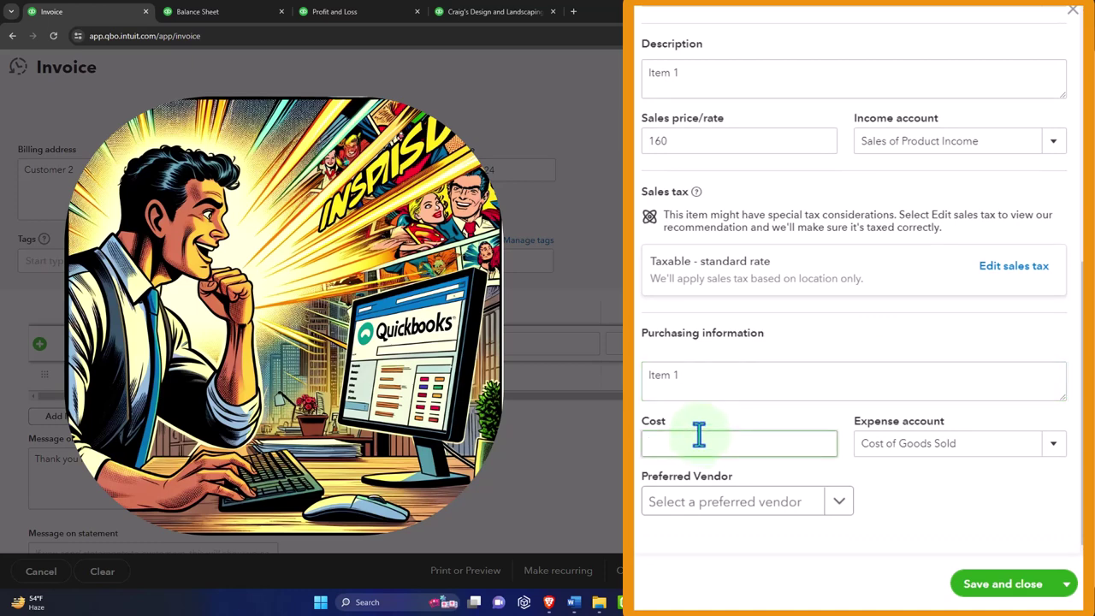
{"action": "type", "text": "100"}
{"action": "key", "text": "Tab"}
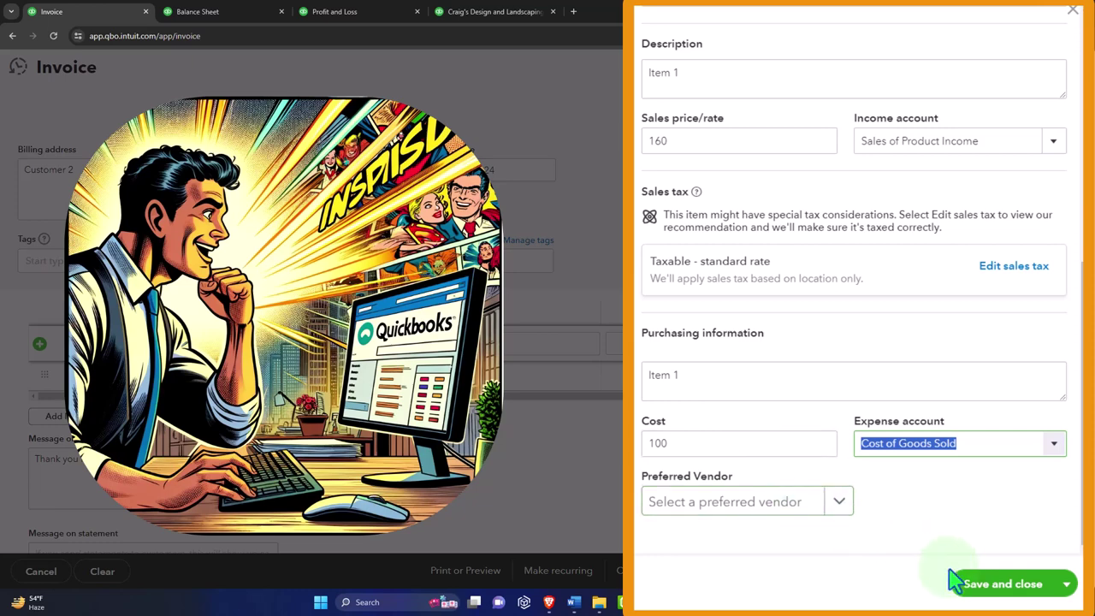
{"action": "left_click", "coordinate": [997, 590]}
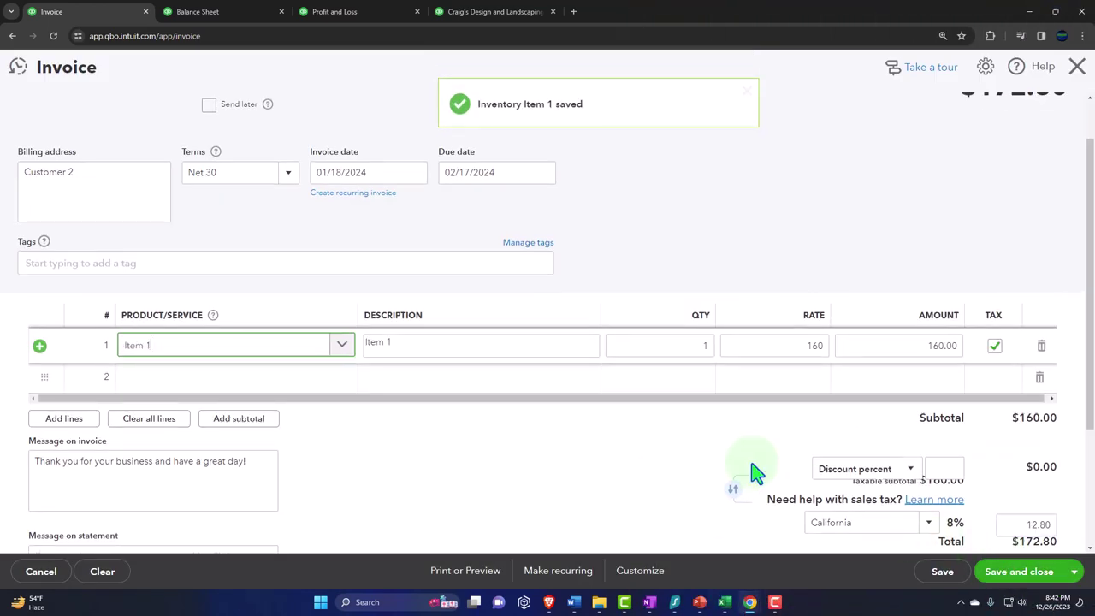
- Keep the Item 1 invoice line at quantity 1, rate 160 and taxable, and move on to the second line
{"action": "key", "text": "Tab"}
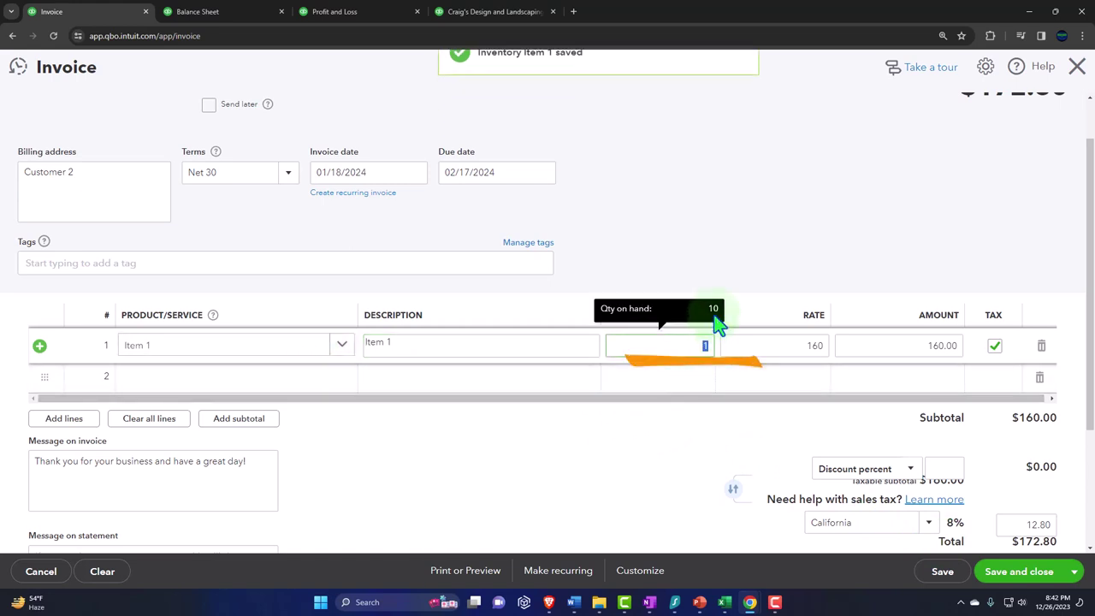
{"action": "key", "text": "Tab"}
{"action": "key", "text": "Tab"}
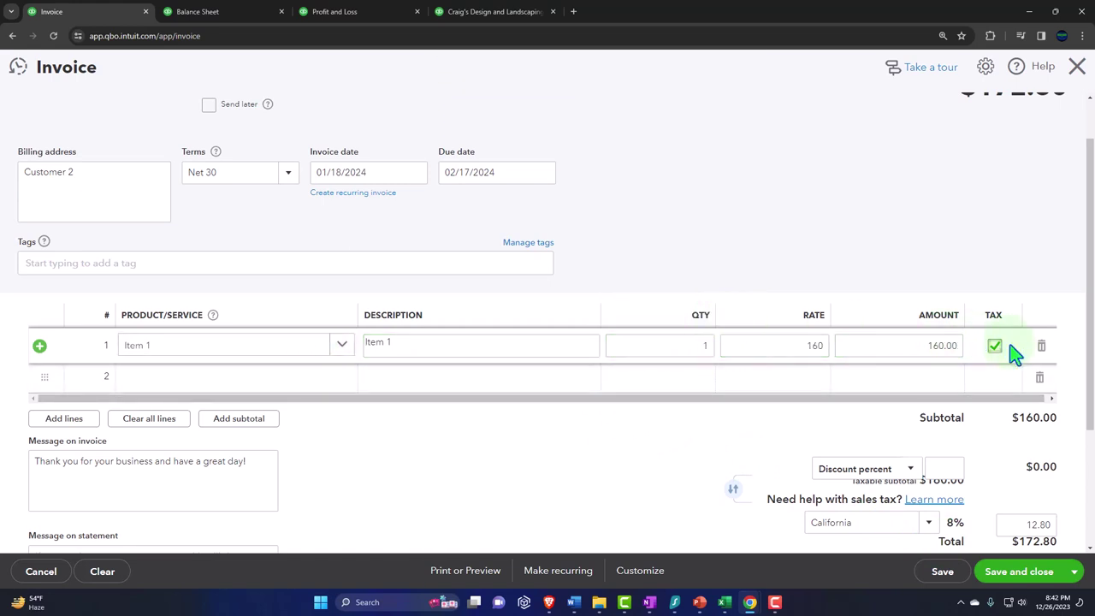
{"action": "key", "text": "Tab"}
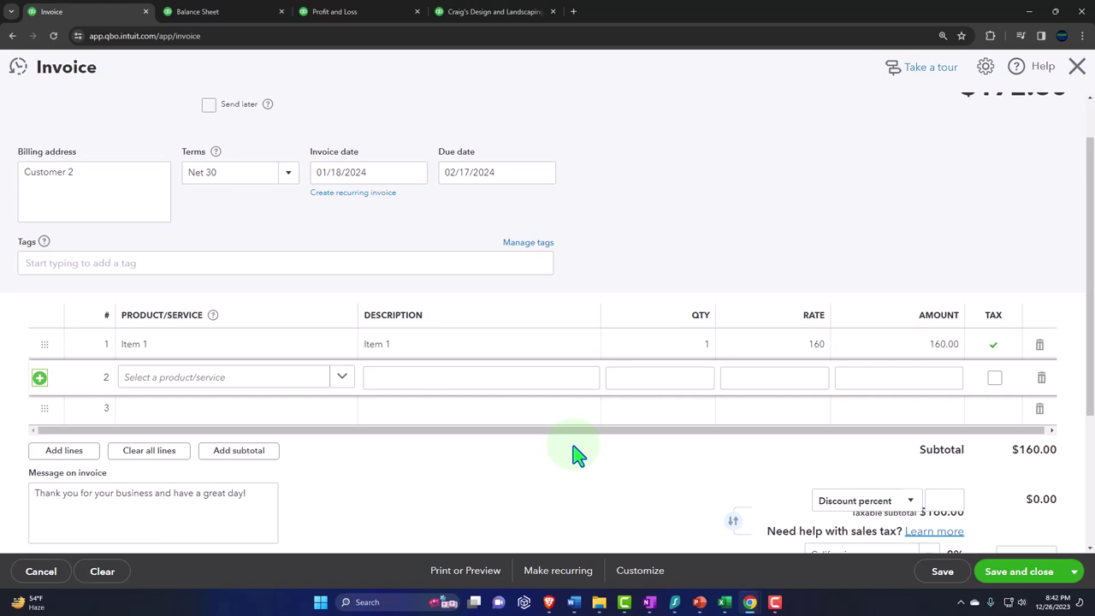
- Review the invoice's subtotal, sales tax, total and balance due together with its header details
{"action": "scroll", "coordinate": [575, 453], "scroll_direction": "down", "scroll_amount": 3}
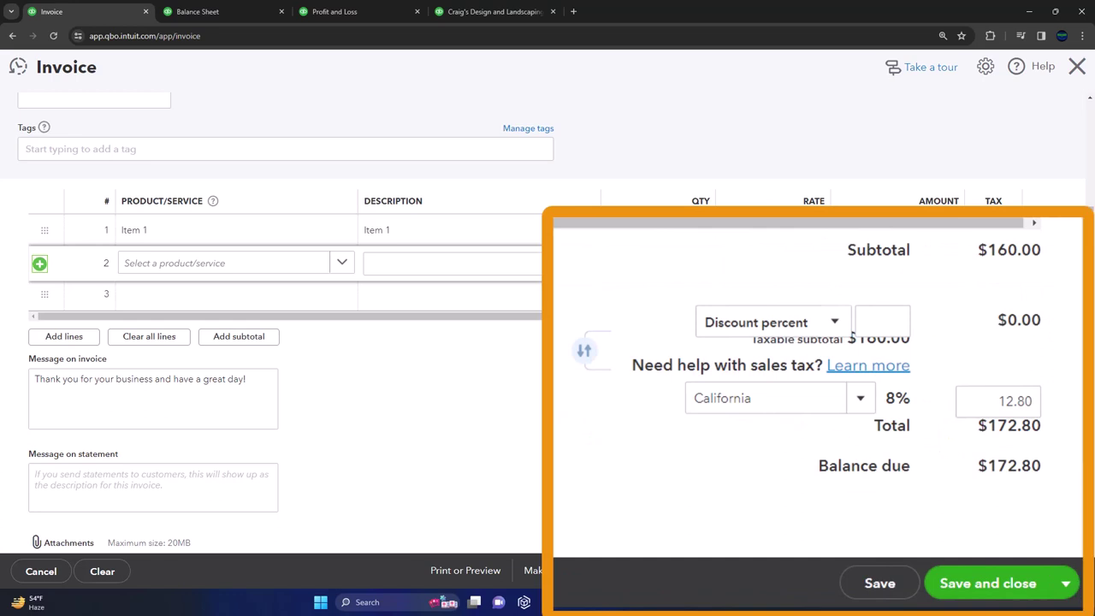
{"action": "left_click", "coordinate": [965, 415]}
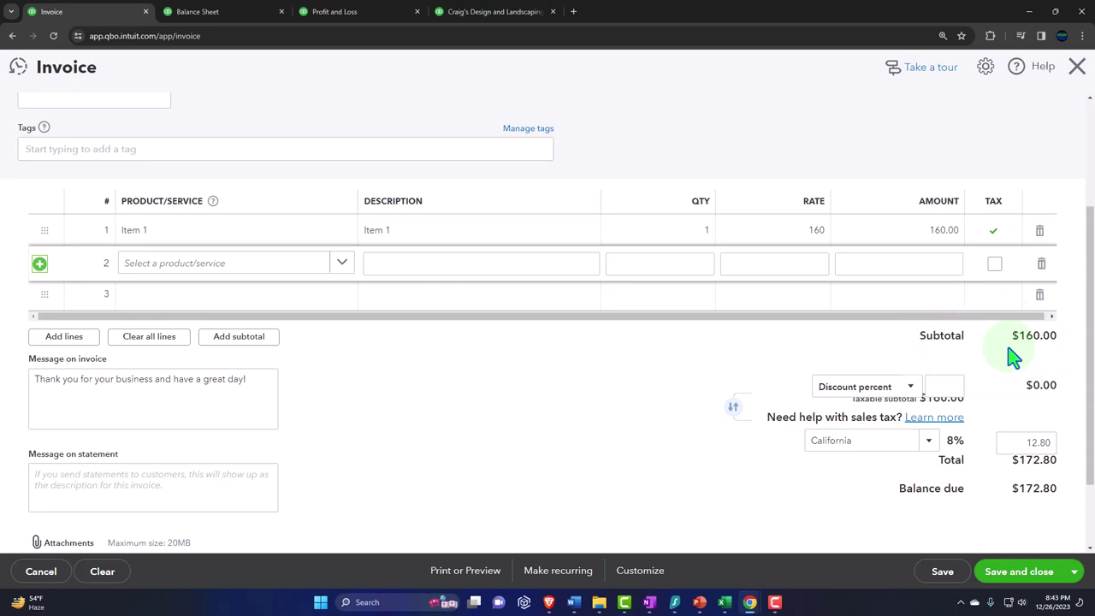
{"action": "scroll", "coordinate": [489, 502], "scroll_direction": "up", "scroll_amount": 3}
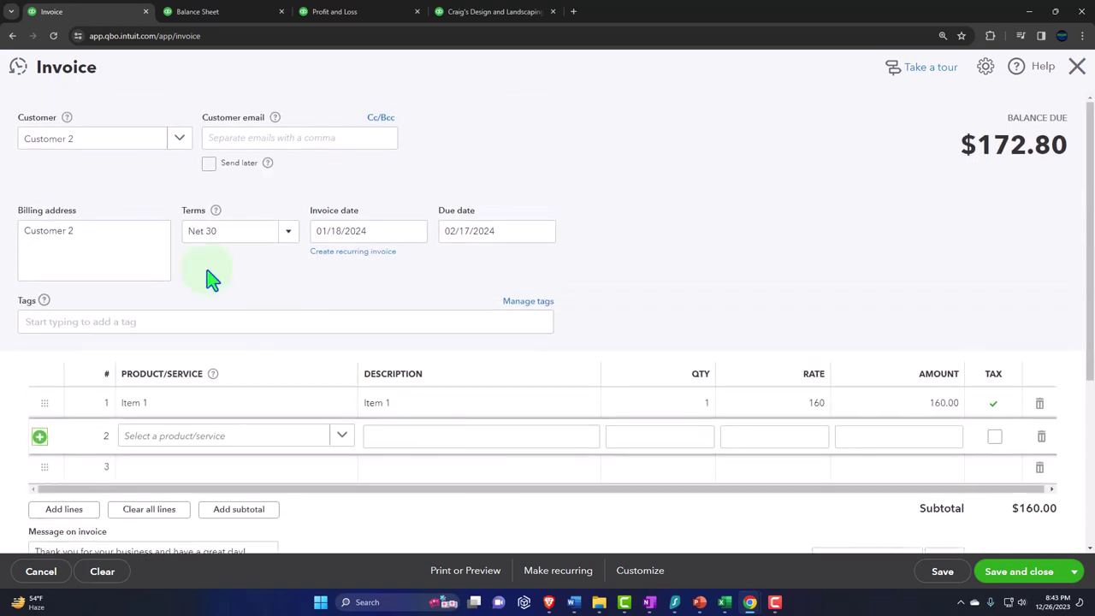
{"action": "scroll", "coordinate": [608, 380], "scroll_direction": "down", "scroll_amount": 3}
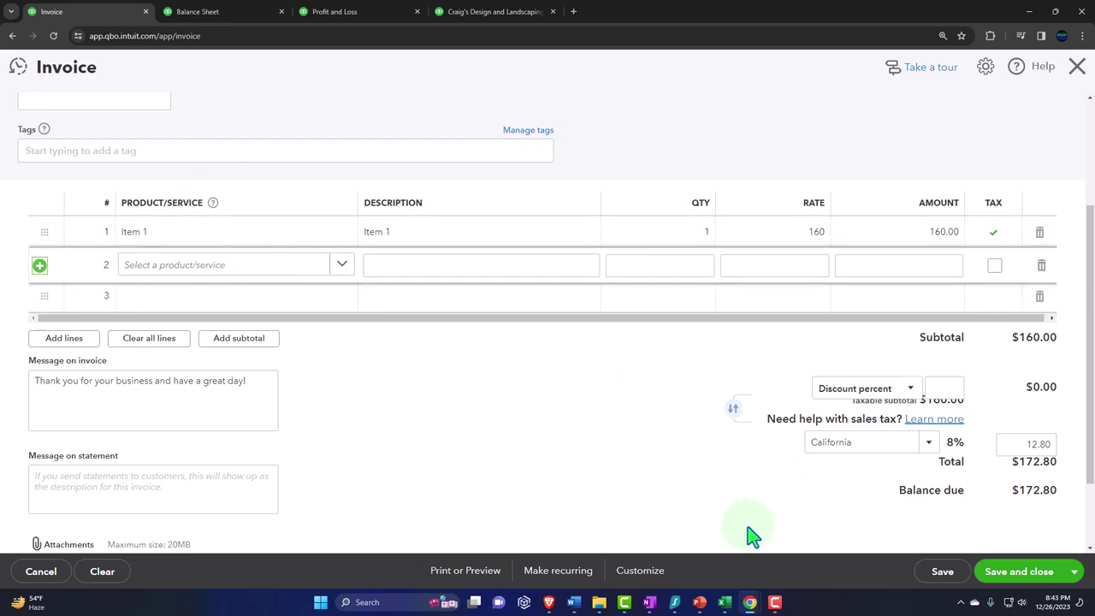
- Switch to the 1340 Invoice Form workbook in Excel and label cell A6 as Invoice
{"action": "left_click", "coordinate": [725, 602]}
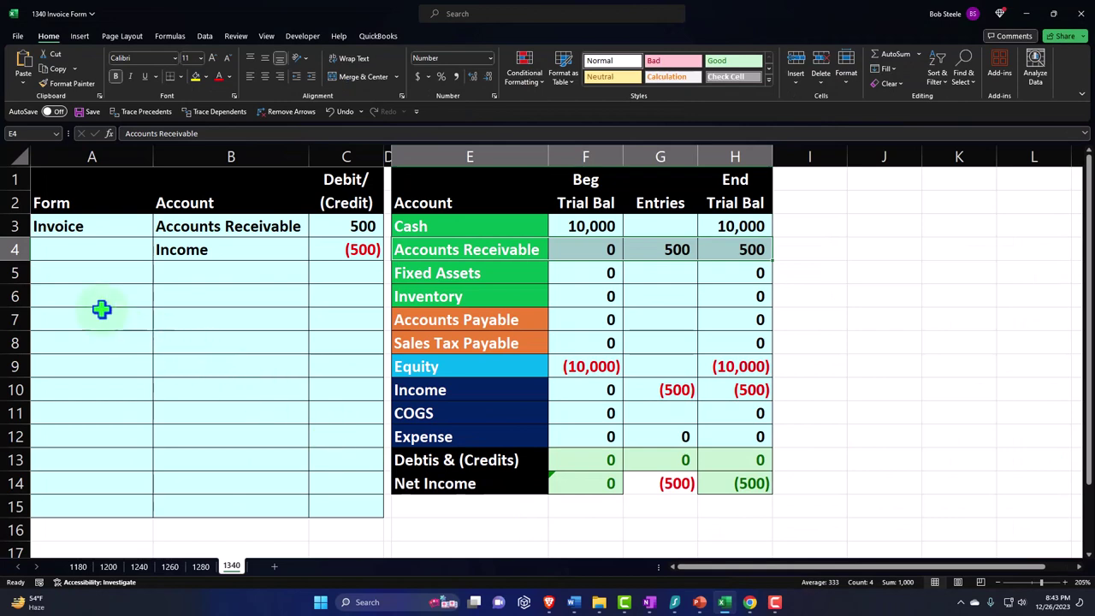
{"action": "left_click", "coordinate": [90, 298]}
{"action": "type", "text": "Invoice"}
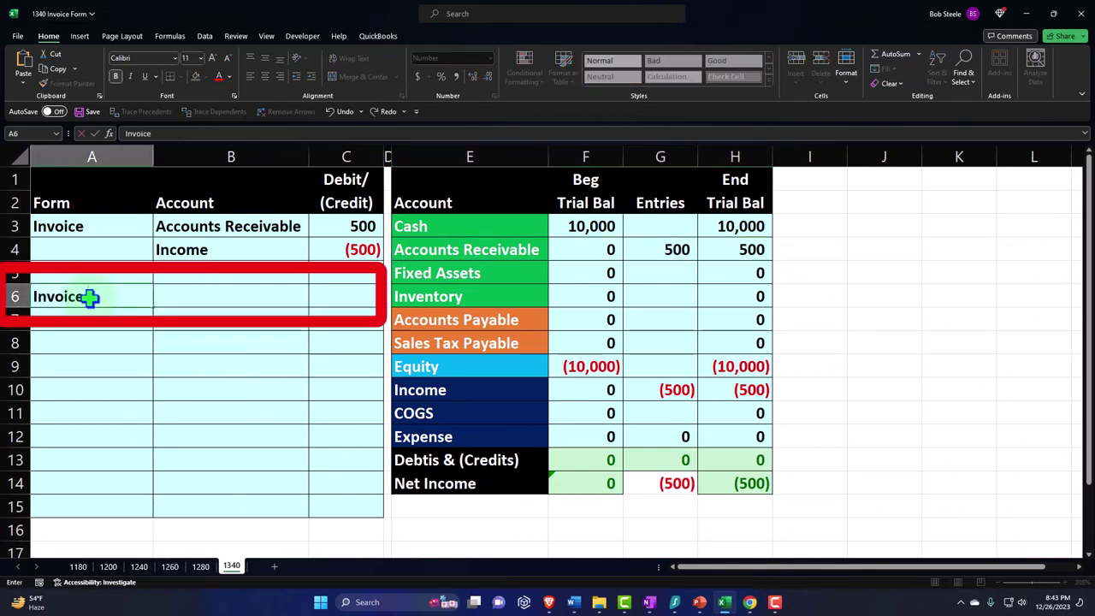
{"action": "key", "text": "Tab"}
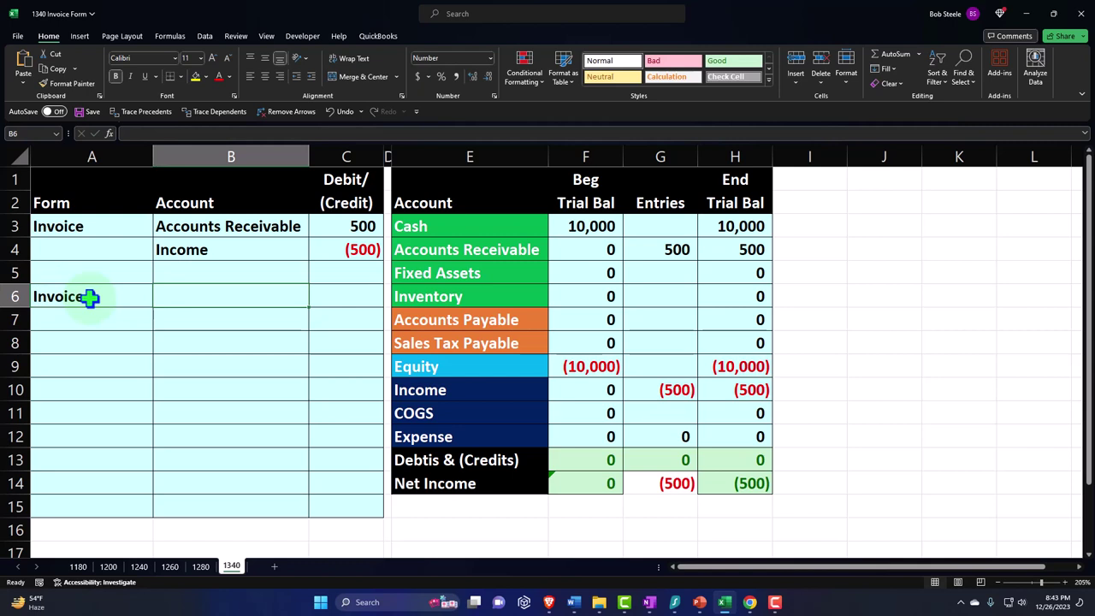
- Link cell B6 to the Accounts Receivable account name in E4
{"action": "type", "text": "="}
{"action": "key", "text": "Right"}
{"action": "key", "text": "Right"}
{"action": "key", "text": "Right"}
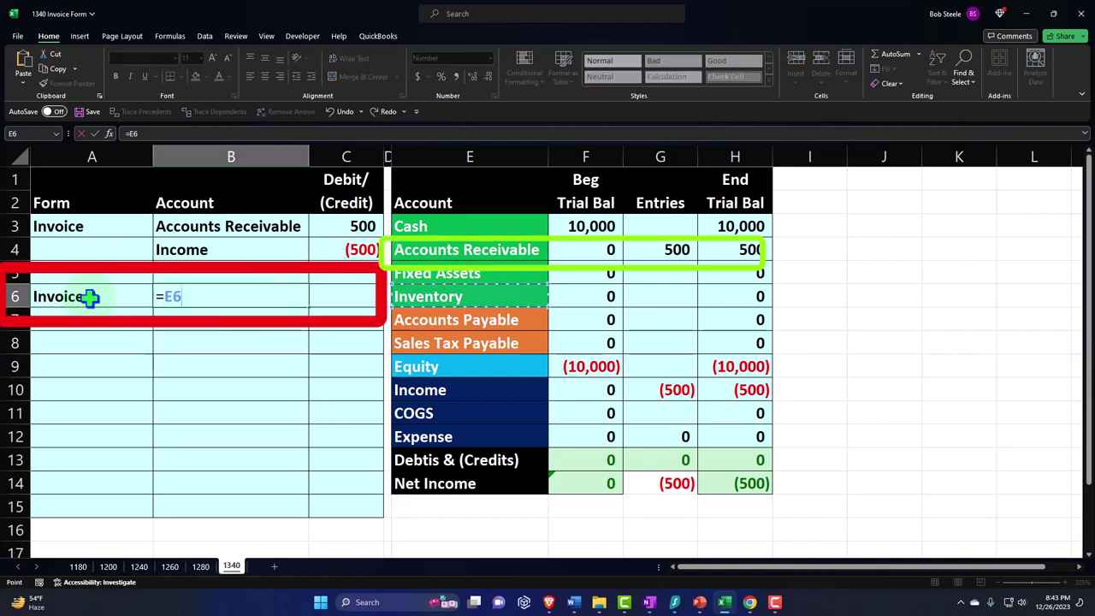
{"action": "key", "text": "Up"}
{"action": "key", "text": "Up"}
{"action": "key", "text": "Return"}
{"action": "key", "text": "Tab"}
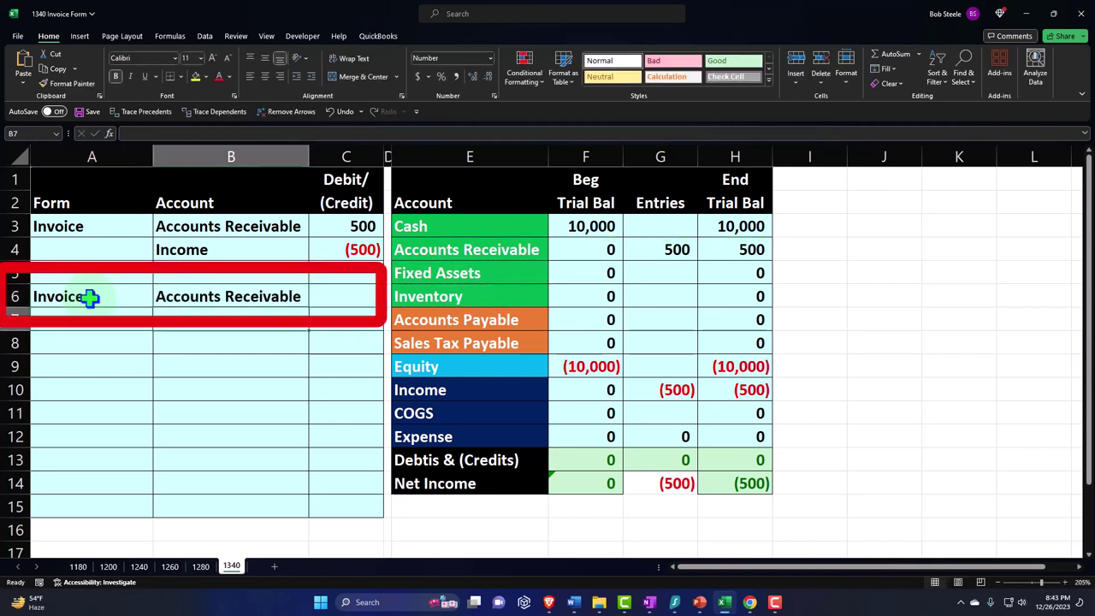
- Link cell B7 to the Sales Tax Payable account name in E8
{"action": "type", "text": "="}
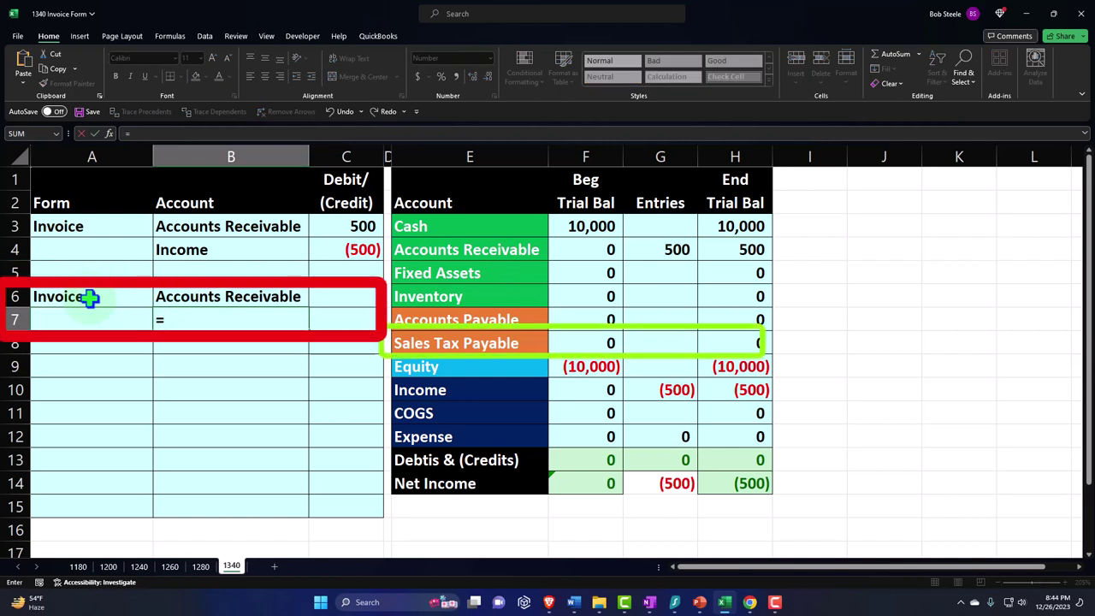
{"action": "key", "text": "Right"}
{"action": "key", "text": "Right"}
{"action": "key", "text": "Right"}
{"action": "key", "text": "Down"}
{"action": "key", "text": "Tab"}
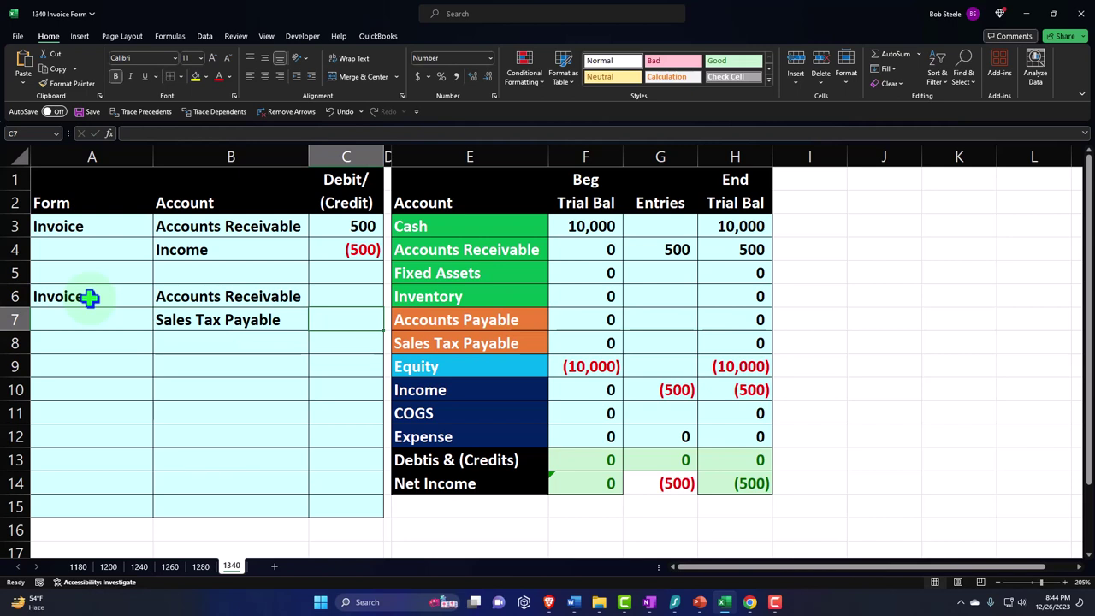
- Replace the formula in cell B7 with a link to the Income account name in E10
{"action": "key", "text": "Left"}
{"action": "type", "text": "="}
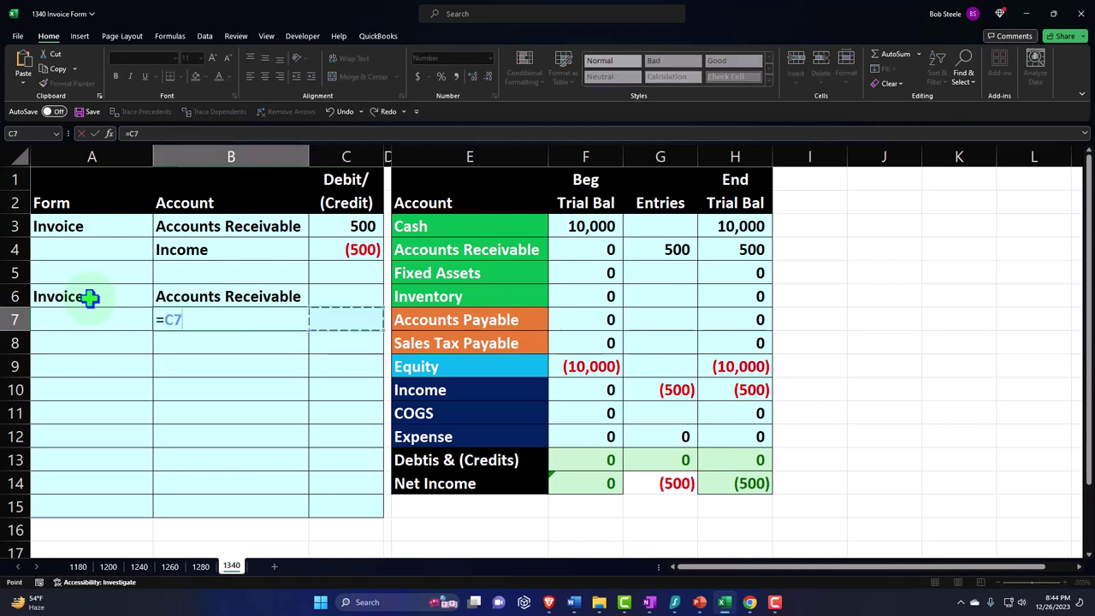
{"action": "key", "text": "Right"}
{"action": "key", "text": "Right"}
{"action": "key", "text": "Right"}
{"action": "key", "text": "Down"}
{"action": "key", "text": "Down"}
{"action": "key", "text": "Down"}
{"action": "key", "text": "Return"}
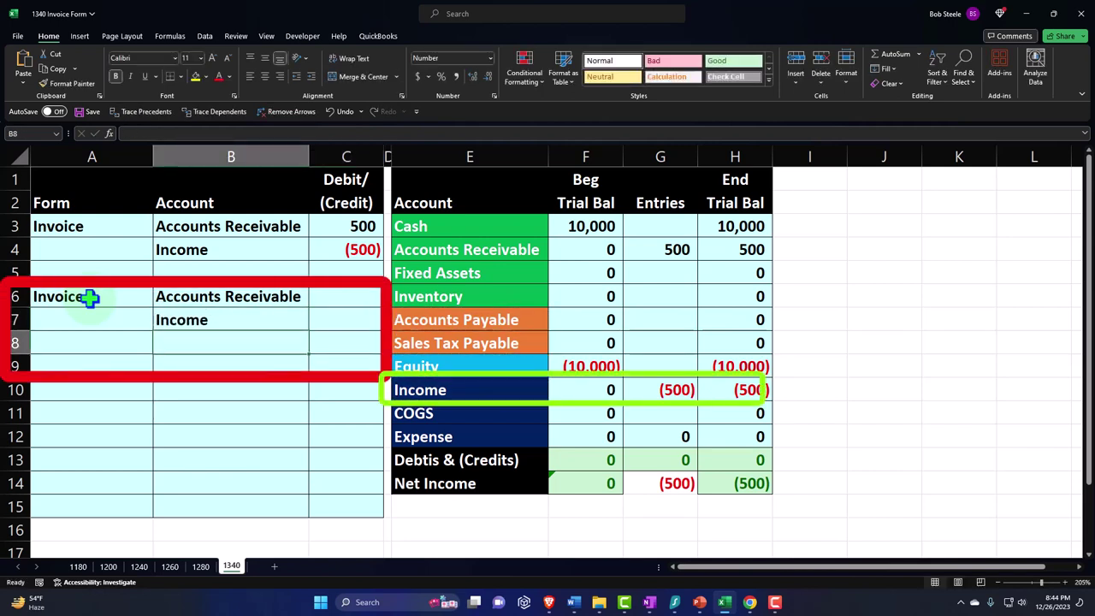
- Link cell B8 to the Sales Tax Payable account name in E8
{"action": "type", "text": "="}
{"action": "key", "text": "Right"}
{"action": "key", "text": "Right"}
{"action": "key", "text": "Right"}
{"action": "key", "text": "Return"}
- Enter -160 in cell C7 as the credit to Income for the second invoice
{"action": "key", "text": "Right"}
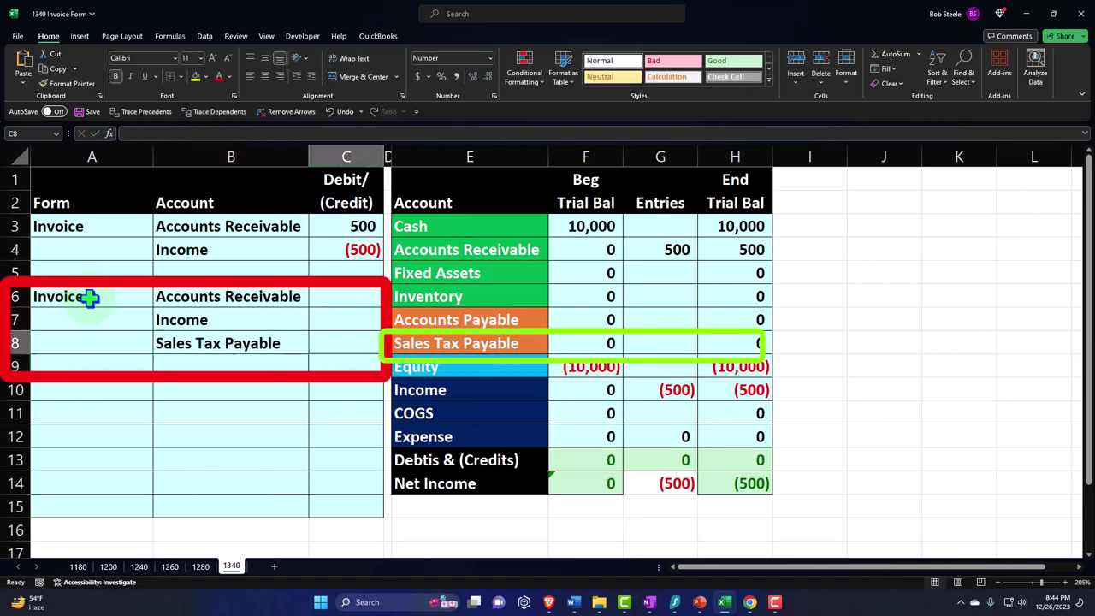
{"action": "key", "text": "Up"}
{"action": "key", "text": "Up"}
{"action": "type", "text": "-160"}
{"action": "key", "text": "Return"}
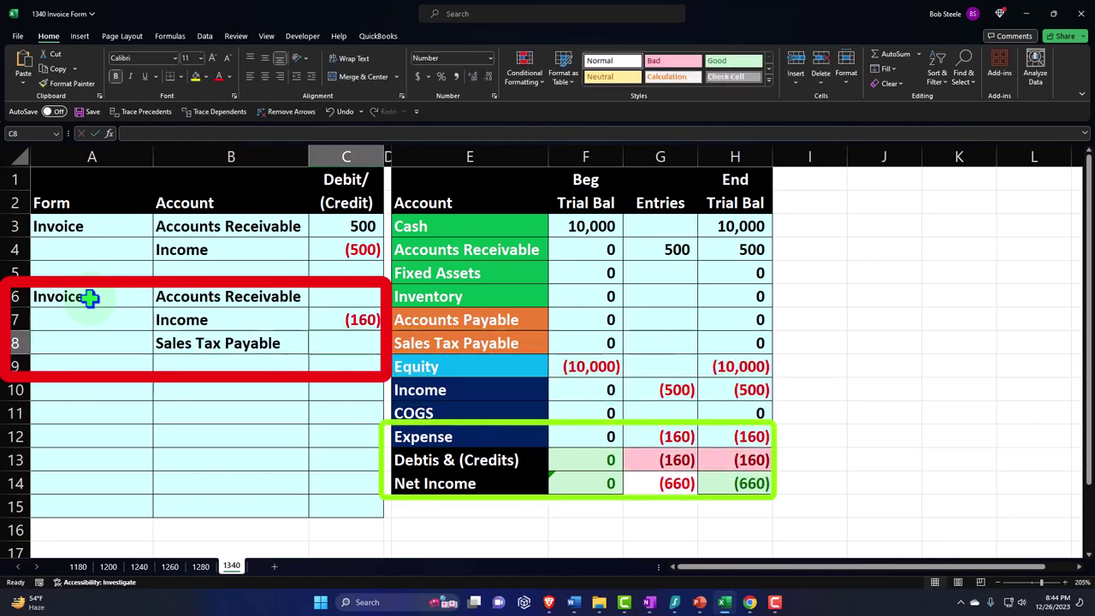
- Calculate the Sales Tax Payable credit in cell C8 as C7*.08
{"action": "type", "text": "="}
{"action": "key", "text": "Up"}
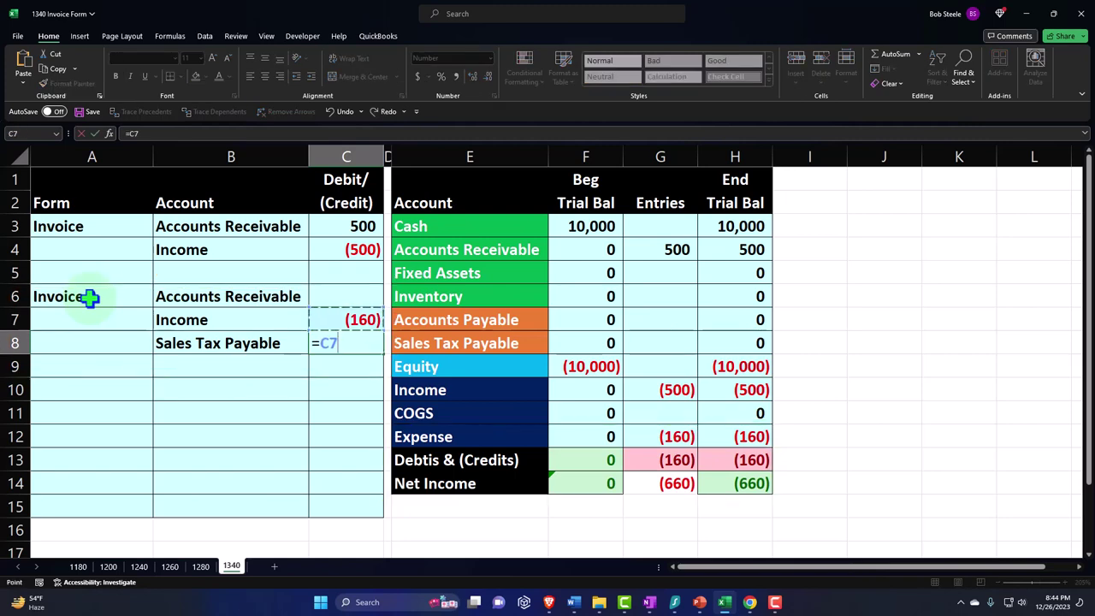
{"action": "type", "text": "*.08"}
{"action": "key", "text": "Return"}
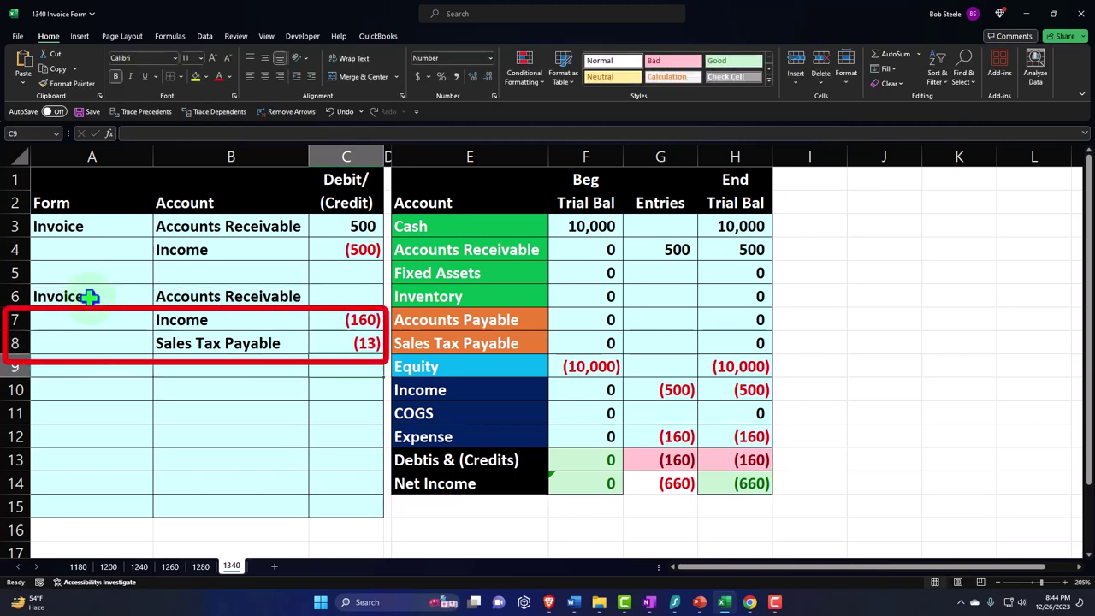
- Enter a negative SUM of C7:C8 in cell C6 as the second invoice's Accounts Receivable debit
{"action": "key", "text": "Up"}
{"action": "key", "text": "Up"}
{"action": "key", "text": "Up"}
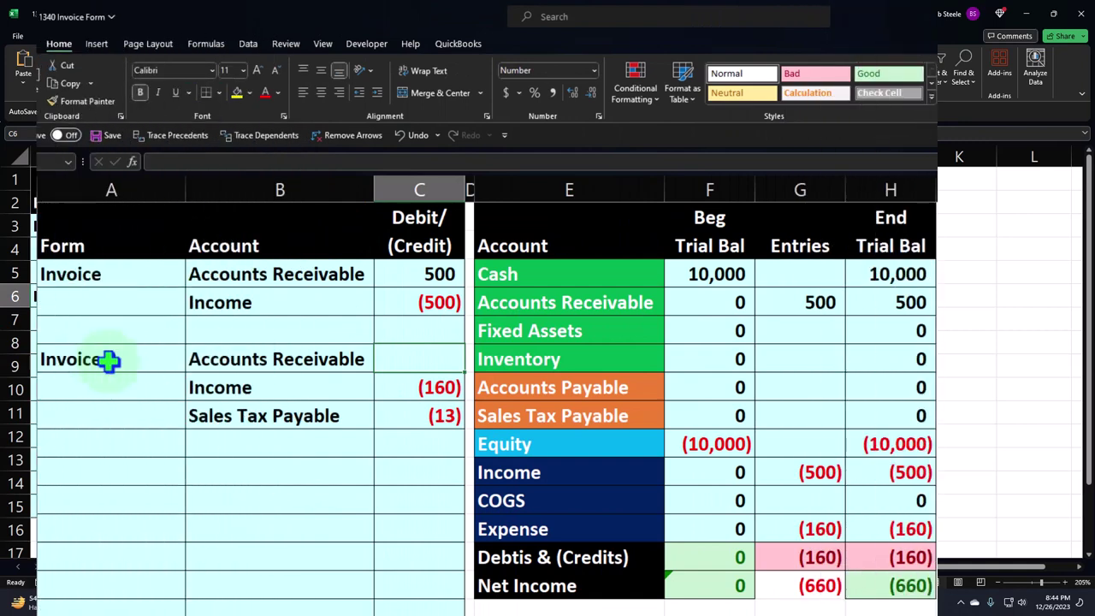
{"action": "type", "text": "=-sum"}
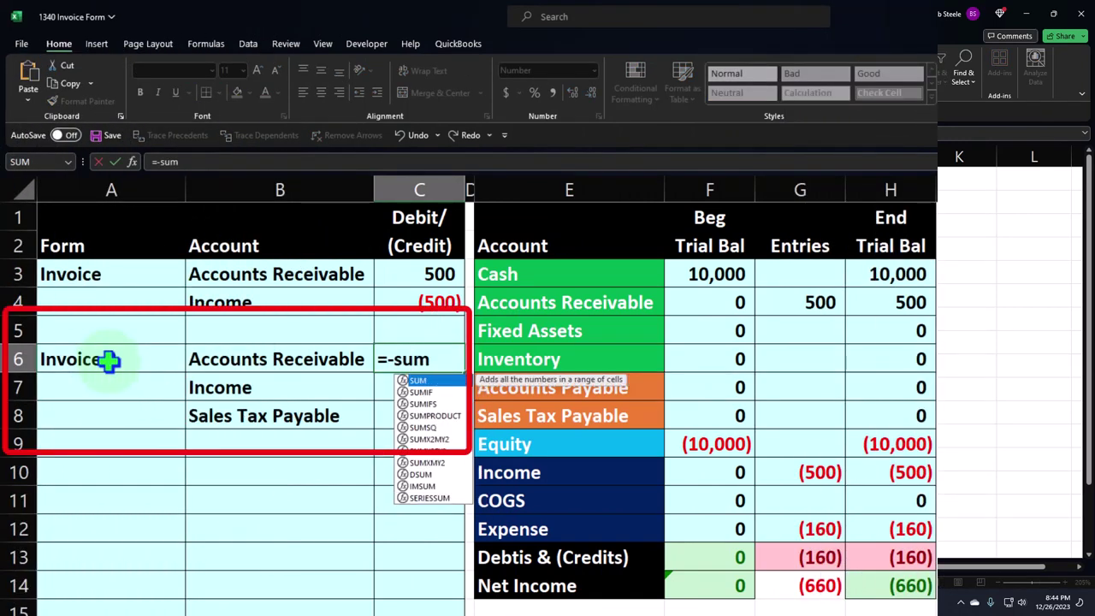
{"action": "type", "text": "(a"}
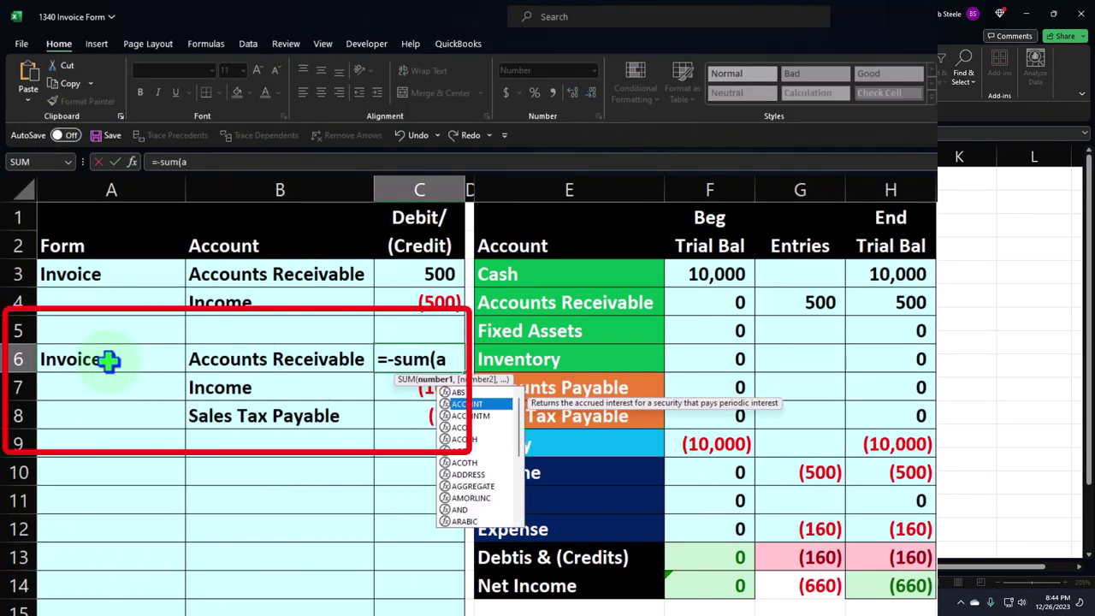
{"action": "key", "text": "BackSpace"}
{"action": "key", "text": "Down"}
{"action": "type", "text": "a"}
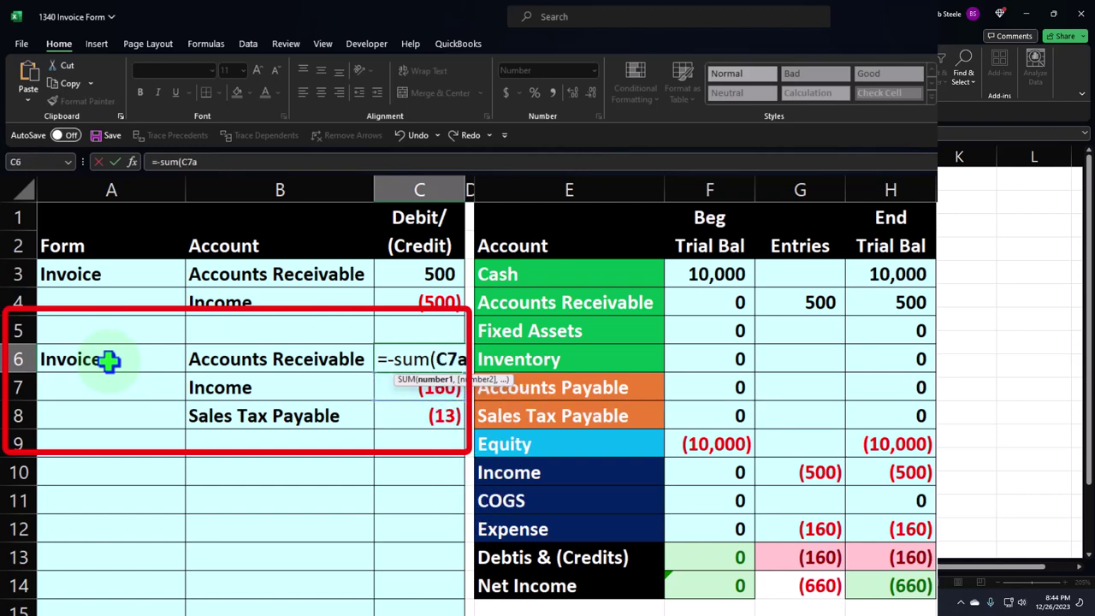
{"action": "key", "text": "Return"}
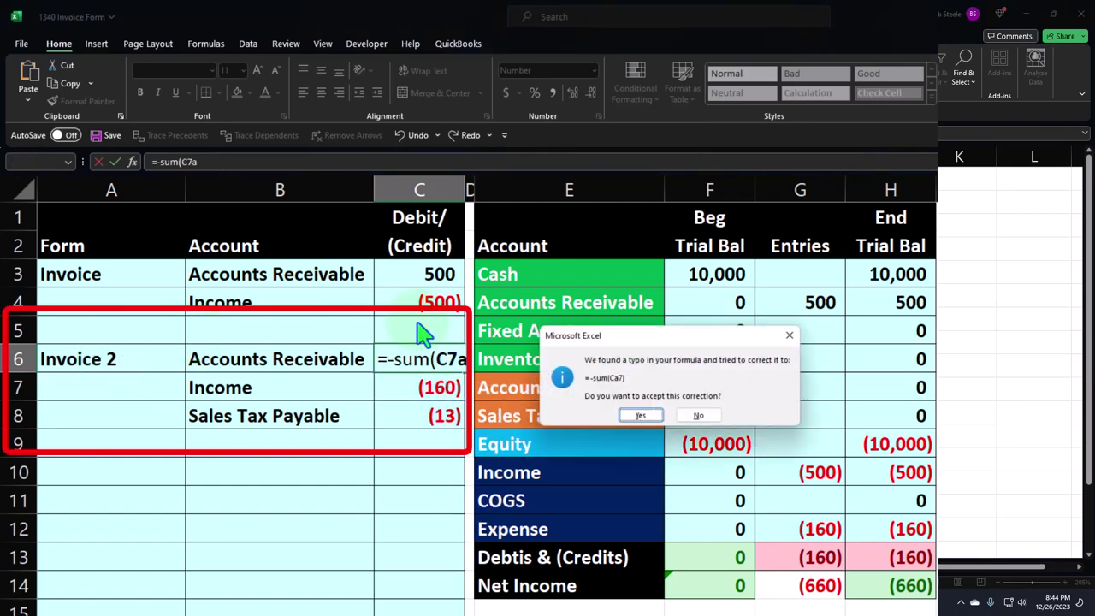
{"action": "left_click", "coordinate": [789, 335]}
{"action": "left_click", "coordinate": [838, 314]}
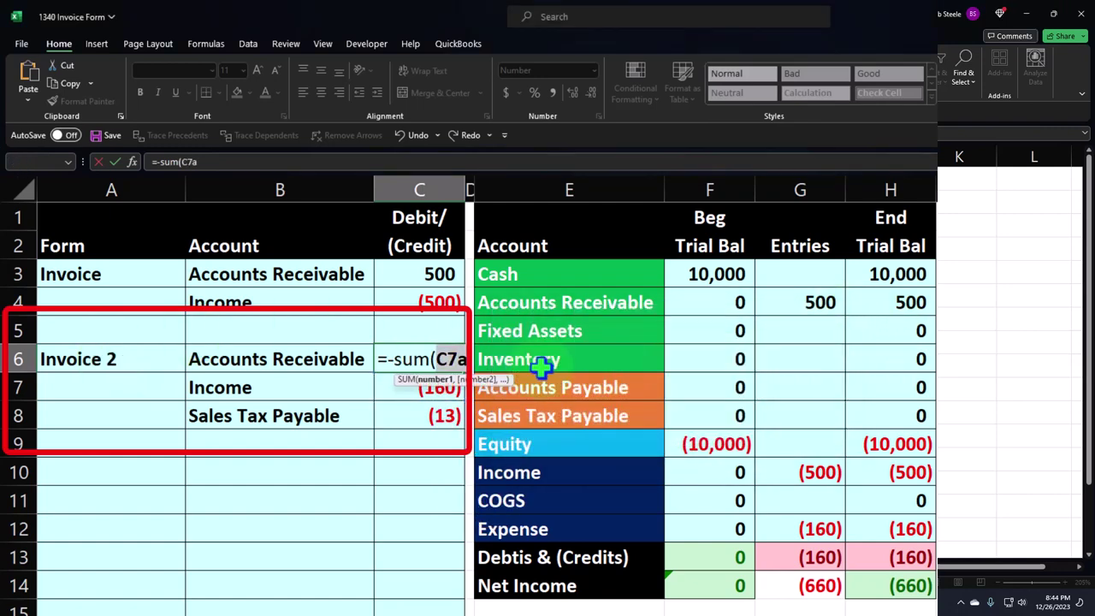
{"action": "key", "text": "Right"}
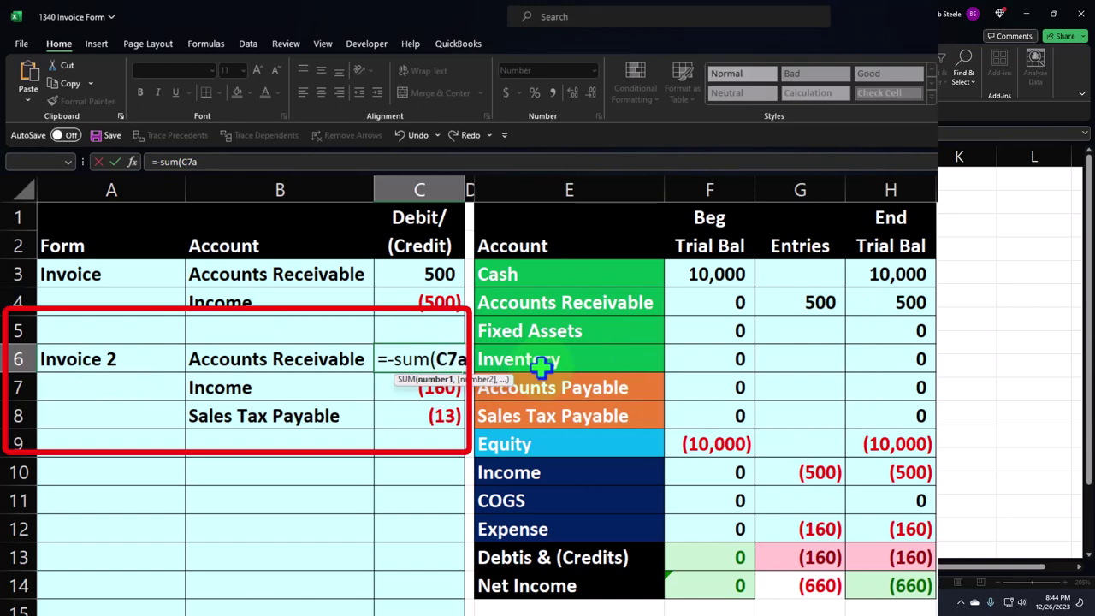
{"action": "key", "text": "BackSpace"}
{"action": "key", "text": "BackSpace"}
{"action": "key", "text": "BackSpace"}
{"action": "left_click_drag", "start_coordinate": [435, 416], "coordinate": [436, 387]}
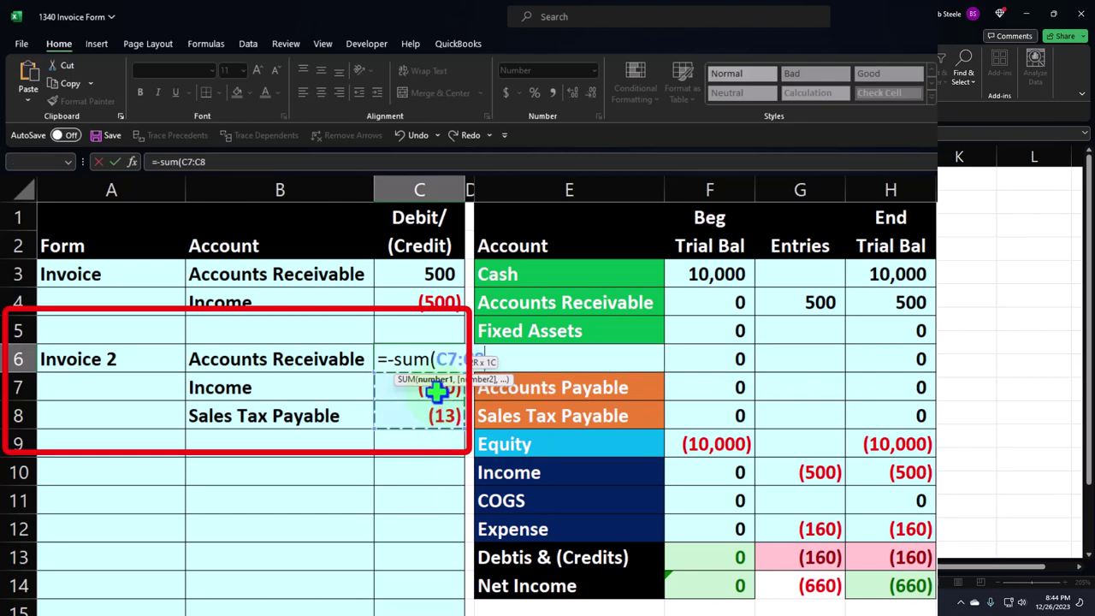
{"action": "key", "text": "Return"}
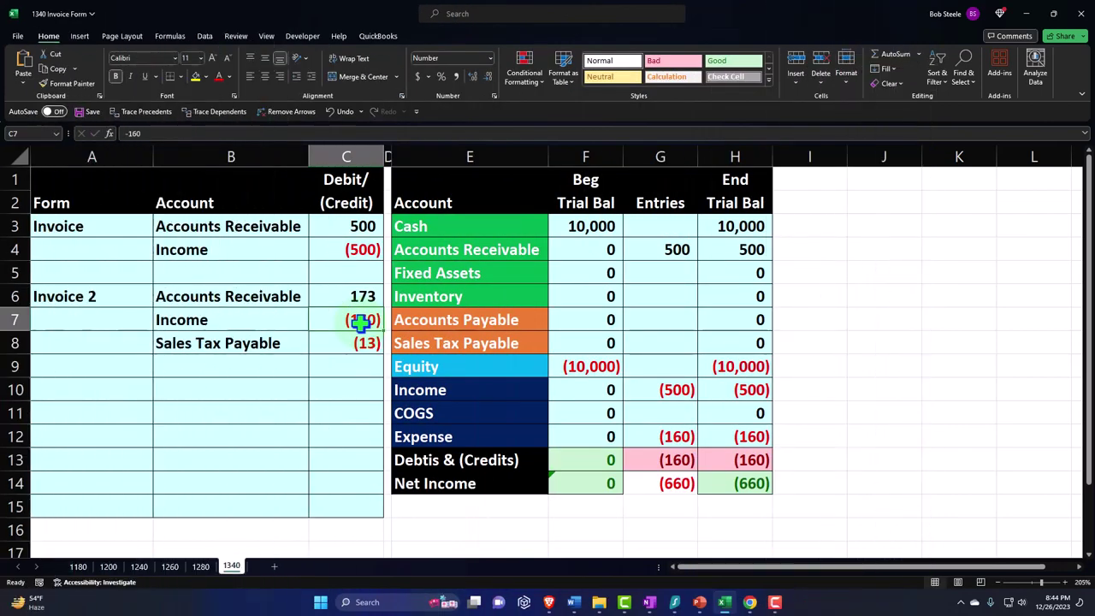
- Check the sales tax on the QuickBooks Online invoice, return to Excel, and format C3:C15 with two decimal places
{"action": "left_click", "coordinate": [725, 603]}
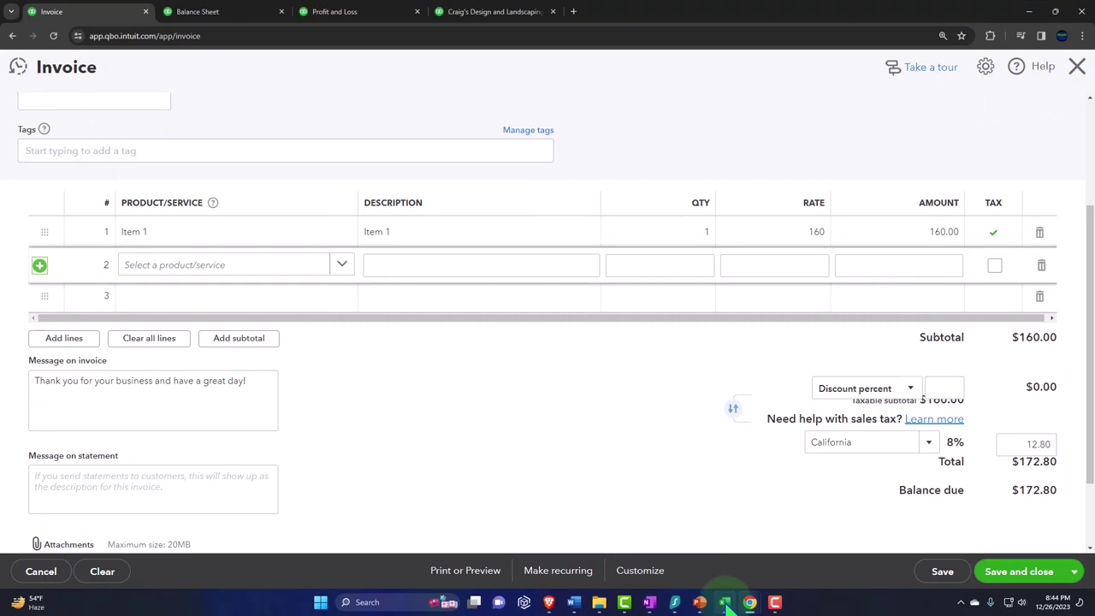
{"action": "left_click", "coordinate": [725, 604]}
{"action": "left_click_drag", "start_coordinate": [354, 235], "coordinate": [347, 506]}
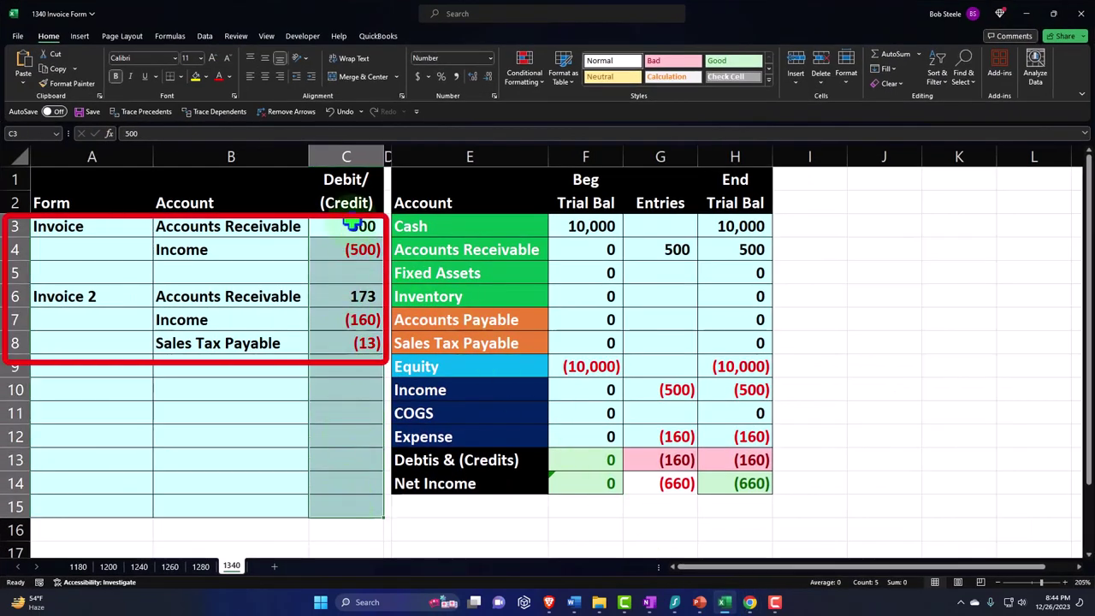
{"action": "left_click", "coordinate": [473, 76]}
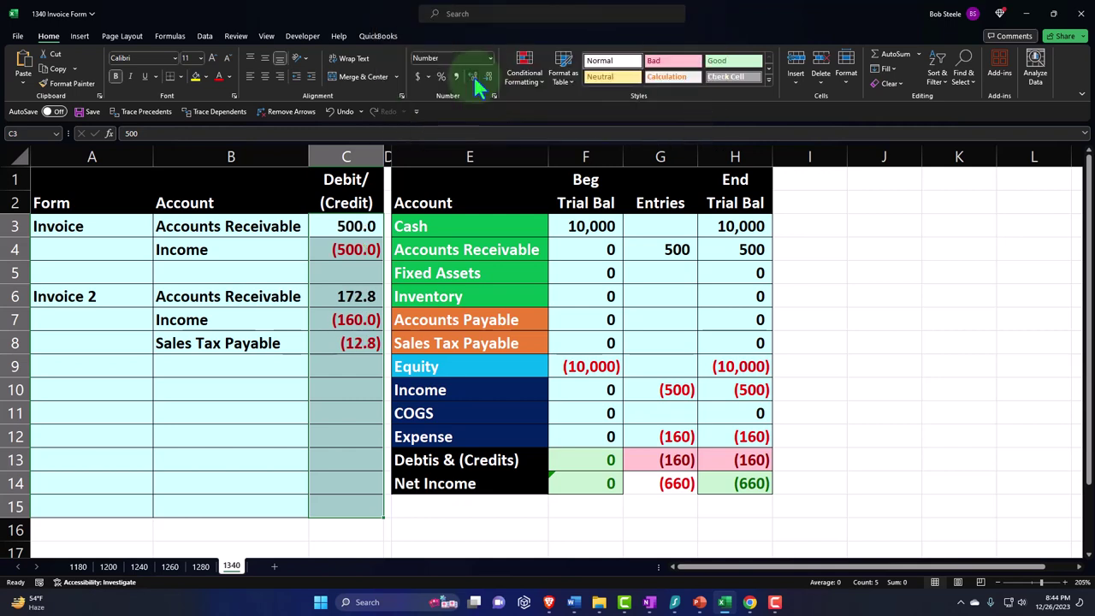
{"action": "left_click", "coordinate": [473, 76]}
- Format the trial balance figures in F3:H14 with two decimal places
{"action": "left_click_drag", "start_coordinate": [586, 226], "coordinate": [726, 488]}
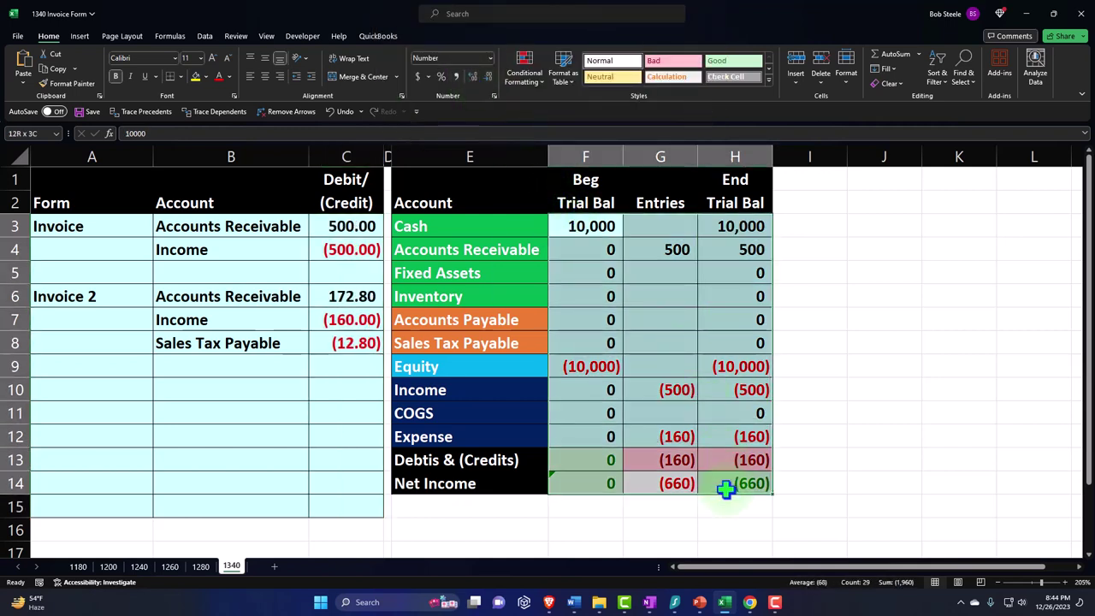
{"action": "left_click", "coordinate": [473, 76]}
{"action": "left_click", "coordinate": [473, 76]}
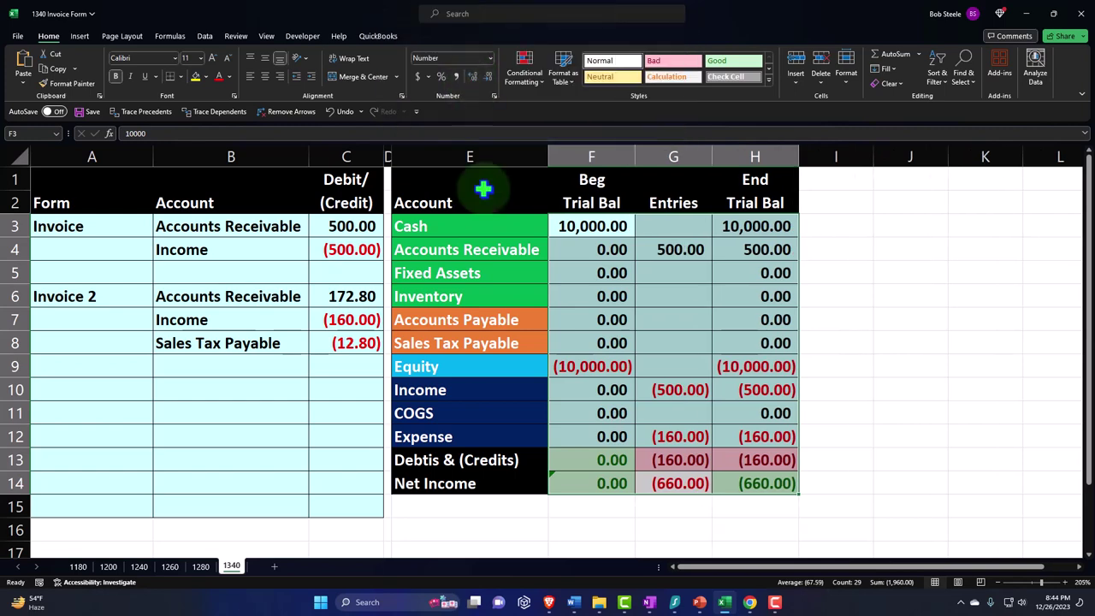
- Link cell B10 to the COGS account name in E11
{"action": "left_click", "coordinate": [295, 368]}
{"action": "left_click", "coordinate": [229, 387]}
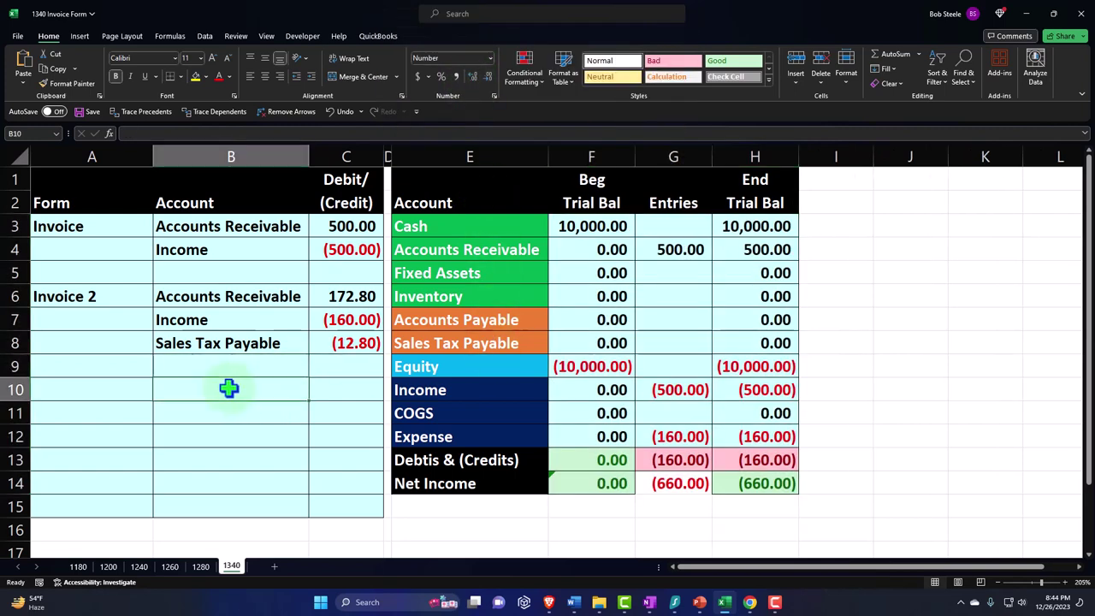
{"action": "type", "text": "="}
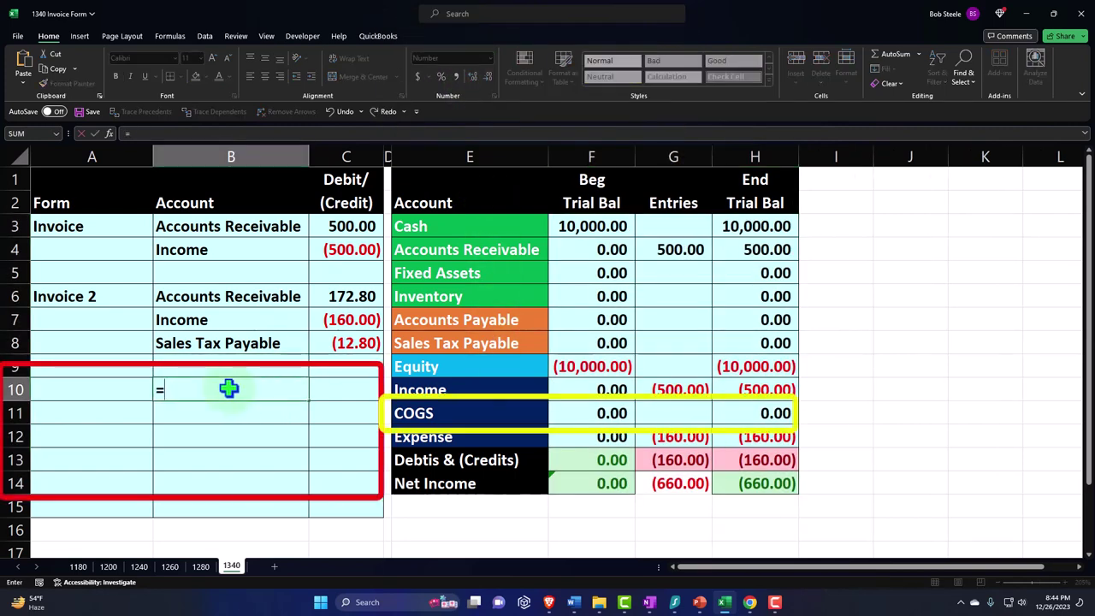
{"action": "key", "text": "Right"}
{"action": "key", "text": "Right"}
{"action": "key", "text": "Right"}
{"action": "key", "text": "Down"}
{"action": "key", "text": "Return"}
- Enter 100 in cell C10 as the debit to COGS
{"action": "key", "text": "Up"}
{"action": "key", "text": "Right"}
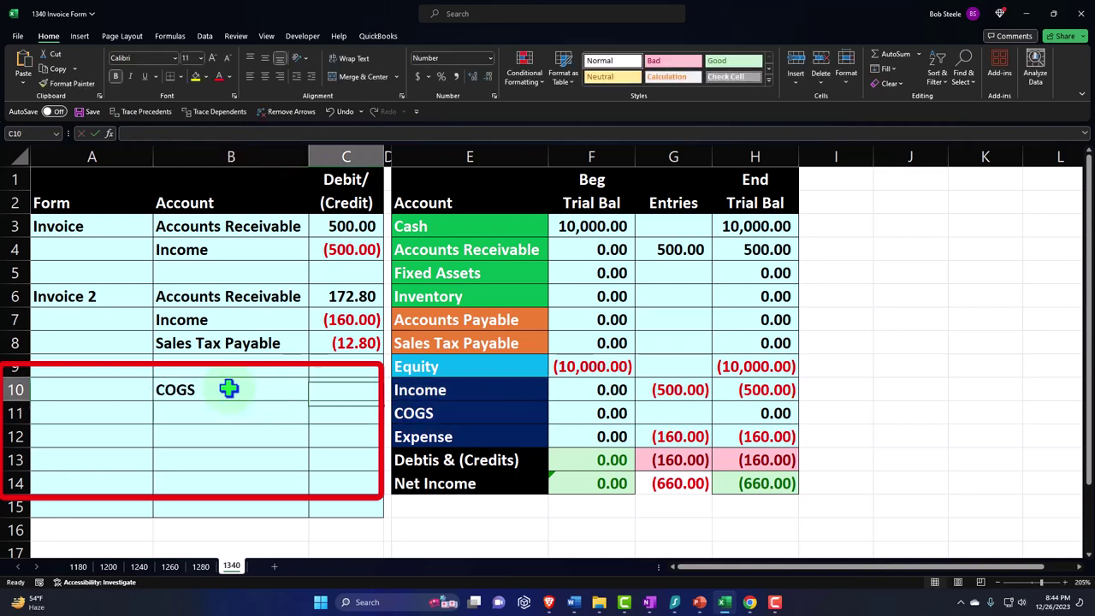
{"action": "type", "text": "100"}
{"action": "key", "text": "Return"}
- Link cell B11 to the Inventory account name in E6
{"action": "key", "text": "Left"}
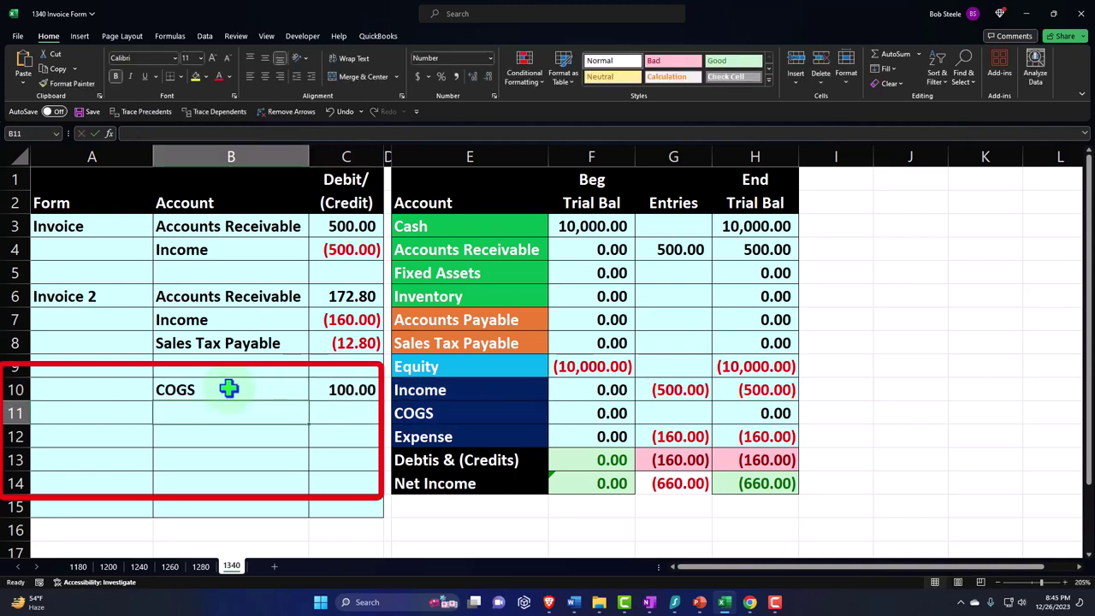
{"action": "type", "text": "="}
{"action": "key", "text": "Right"}
{"action": "key", "text": "Right"}
{"action": "key", "text": "Right"}
{"action": "key", "text": "Up"}
{"action": "key", "text": "Up"}
{"action": "key", "text": "Up"}
{"action": "key", "text": "Up"}
{"action": "key", "text": "Up"}
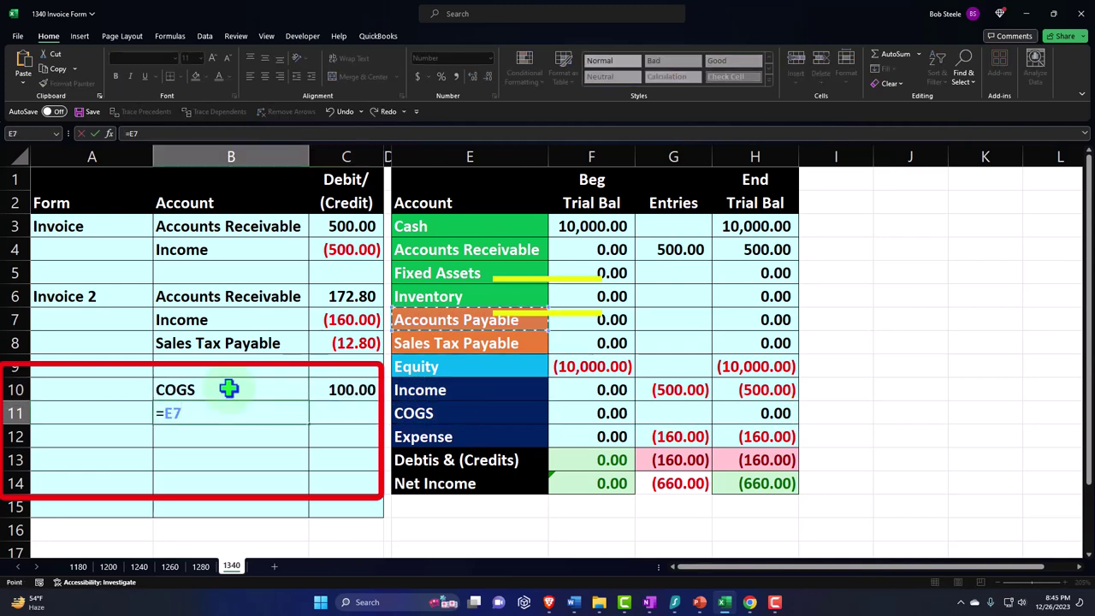
{"action": "key", "text": "Return"}
- Set the Inventory credit in cell C11 to the negative of C10
{"action": "key", "text": "Up"}
{"action": "key", "text": "Right"}
{"action": "type", "text": "=-"}
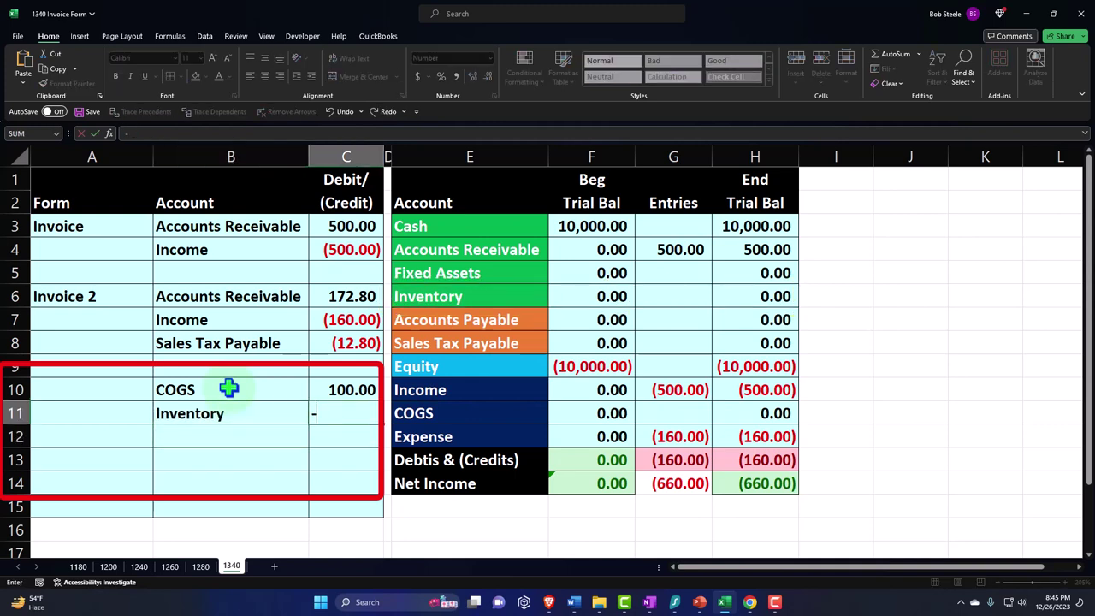
{"action": "key", "text": "Up"}
{"action": "key", "text": "Return"}
{"action": "key", "text": "Down"}
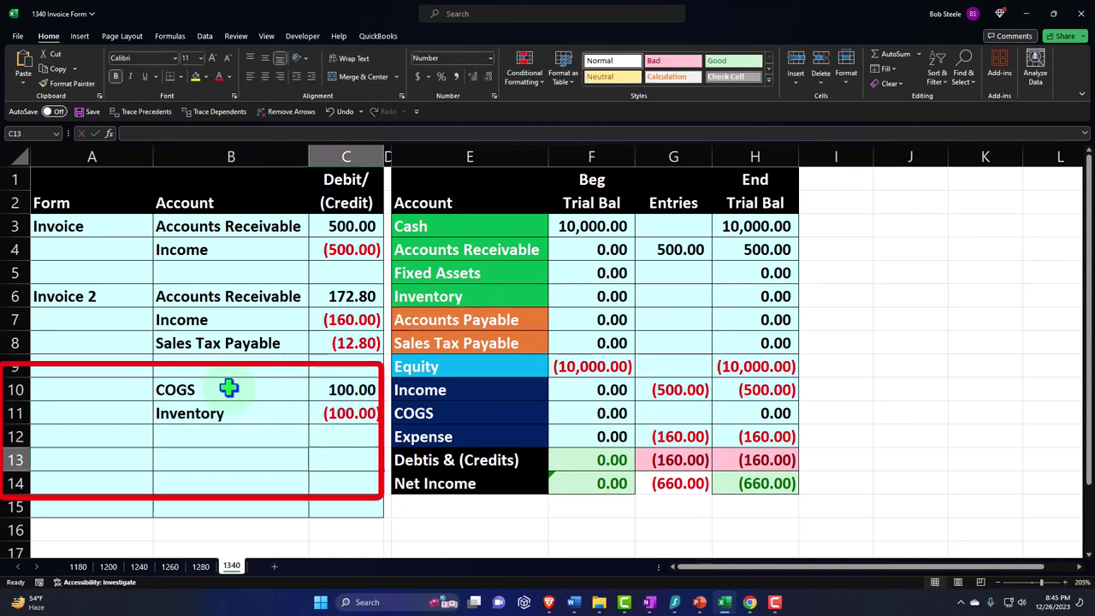
{"action": "key", "text": "Left"}
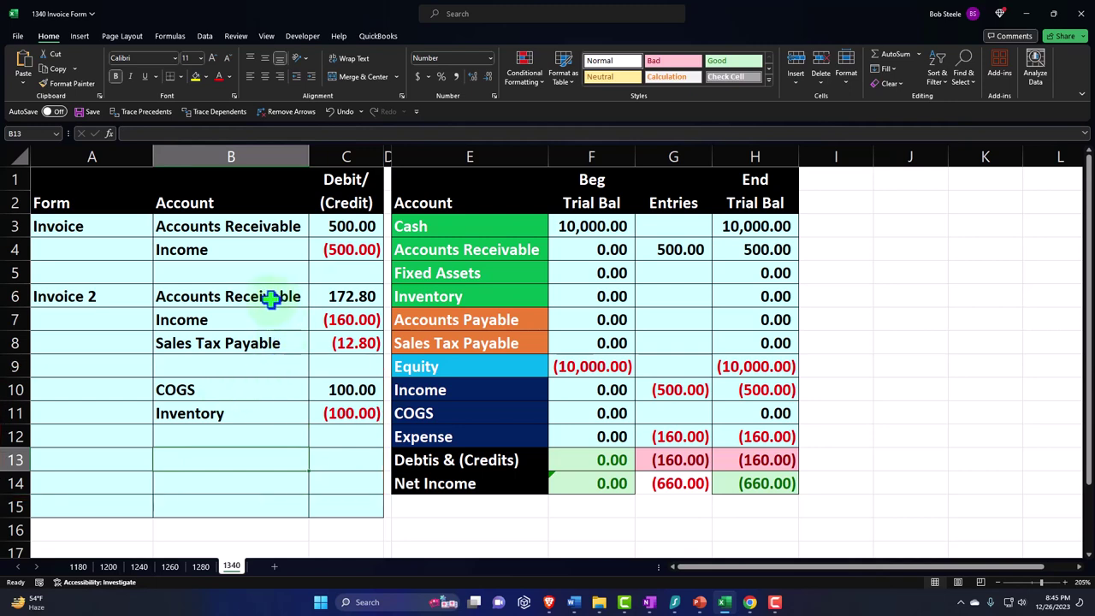
- Extend the Accounts Receivable entry formula in G4 to =C3+C6 to include the second invoice
{"action": "left_click", "coordinate": [670, 249]}
{"action": "type", "text": "=C3"}
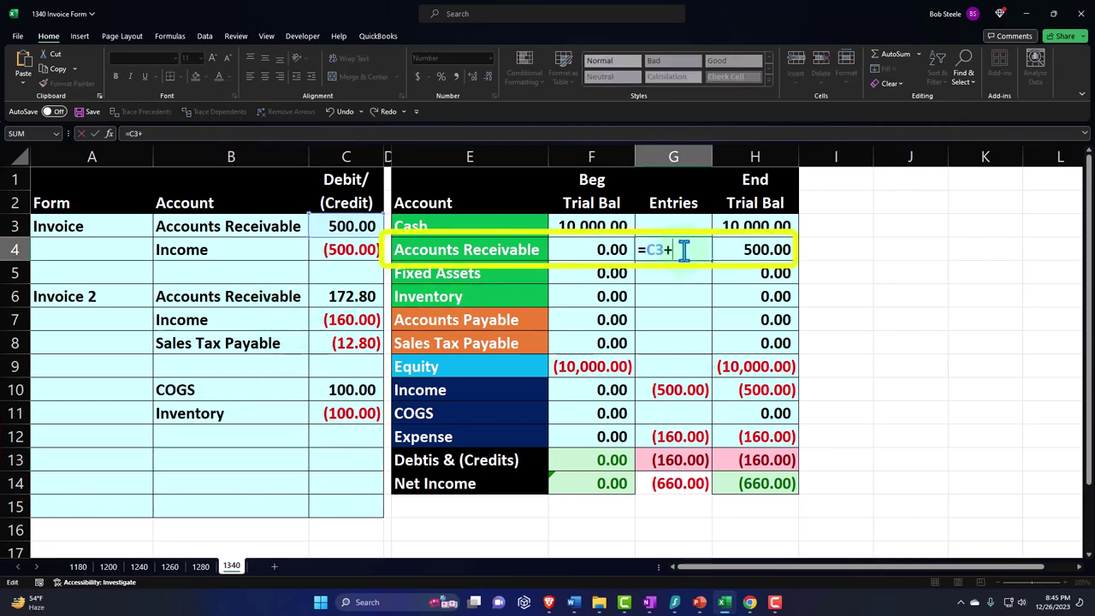
{"action": "type", "text": "+"}
{"action": "left_click", "coordinate": [360, 293]}
{"action": "key", "text": "Return"}
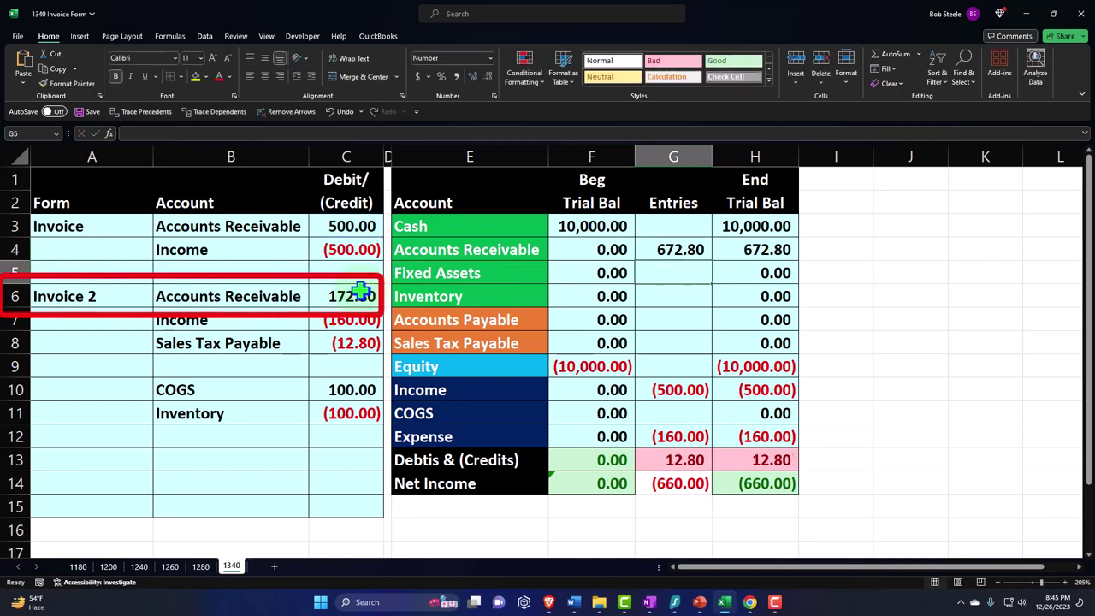
- Clear the first invoice's amounts in C3:C4 and extend the Income entry formula in G10 to =C4+C7
{"action": "left_click_drag", "start_coordinate": [362, 228], "coordinate": [354, 247]}
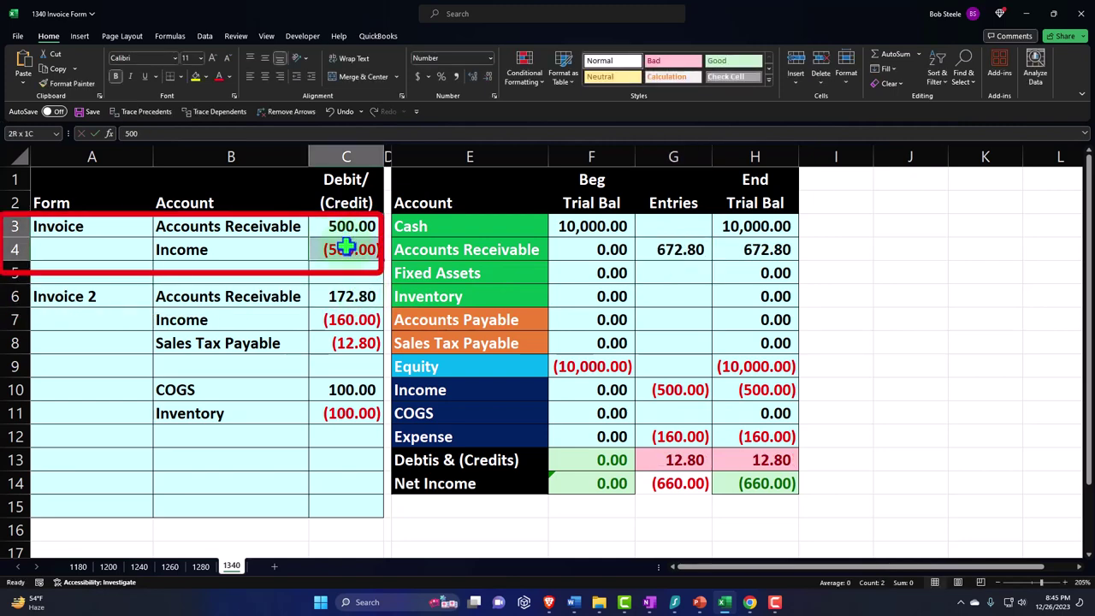
{"action": "key", "text": "Delete"}
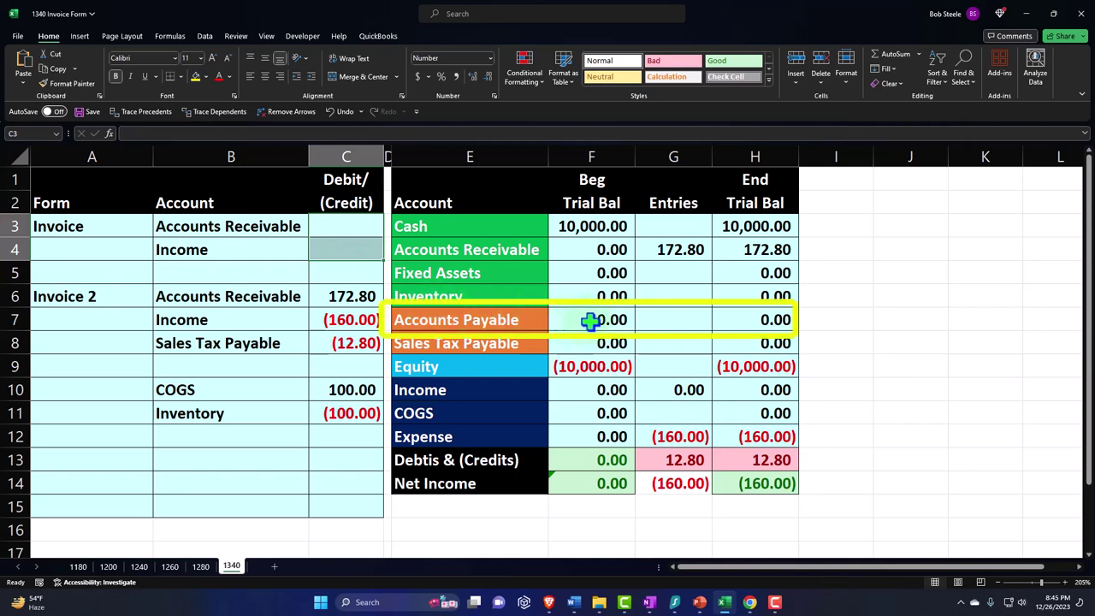
{"action": "left_click", "coordinate": [689, 389]}
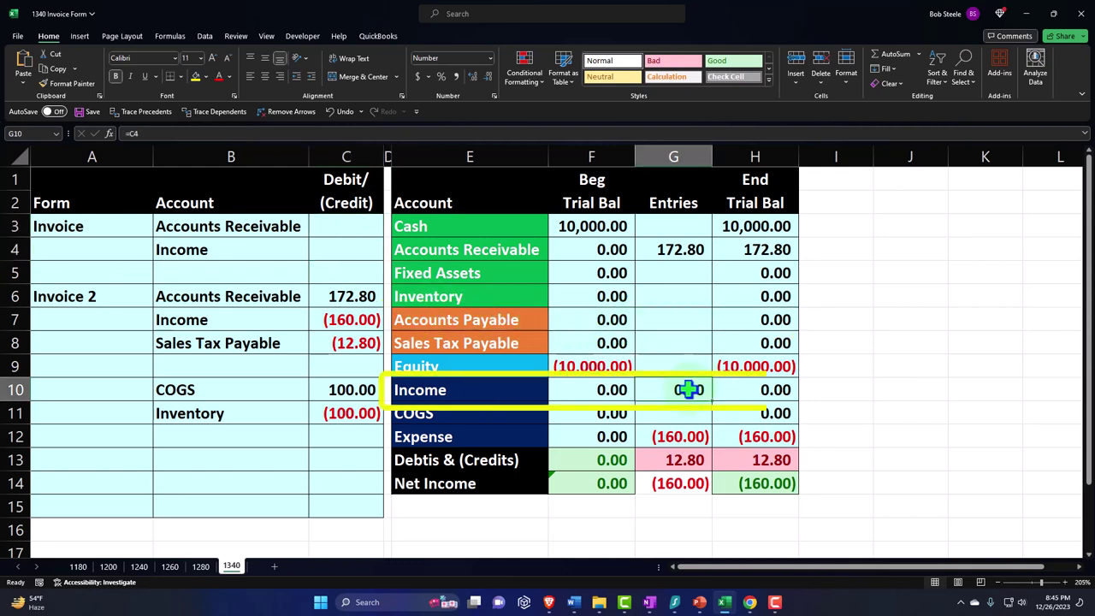
{"action": "double_click", "coordinate": [689, 389]}
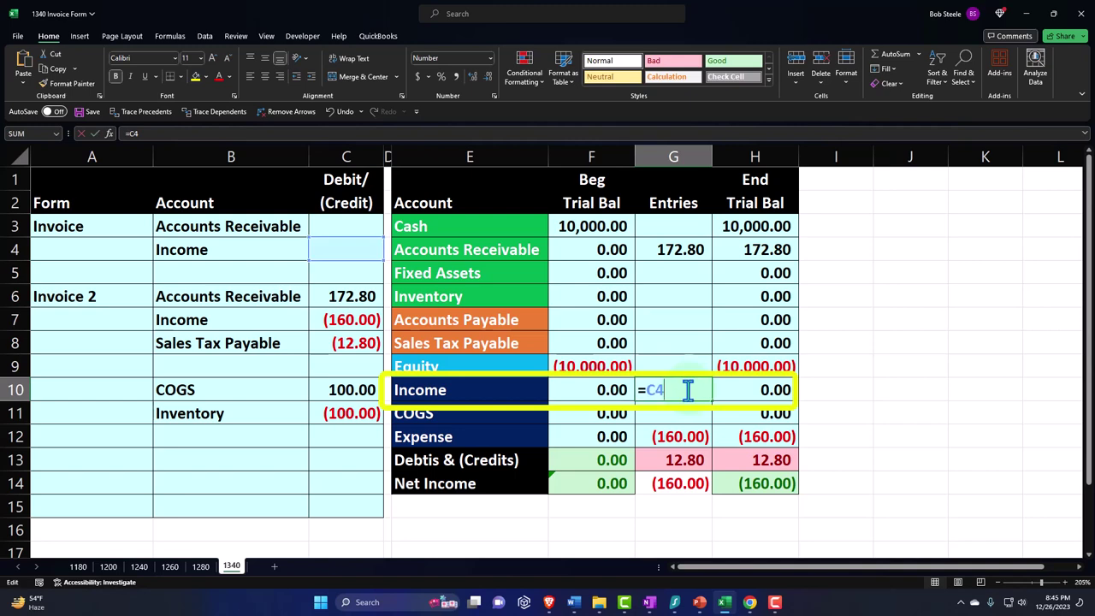
{"action": "type", "text": "+"}
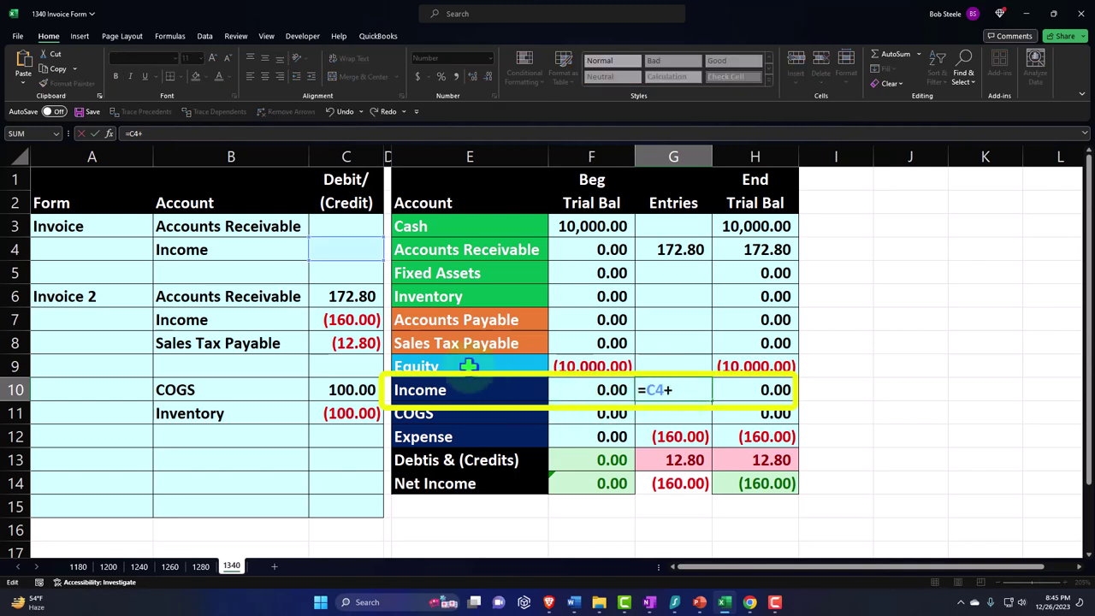
{"action": "left_click", "coordinate": [351, 319]}
{"action": "key", "text": "Return"}
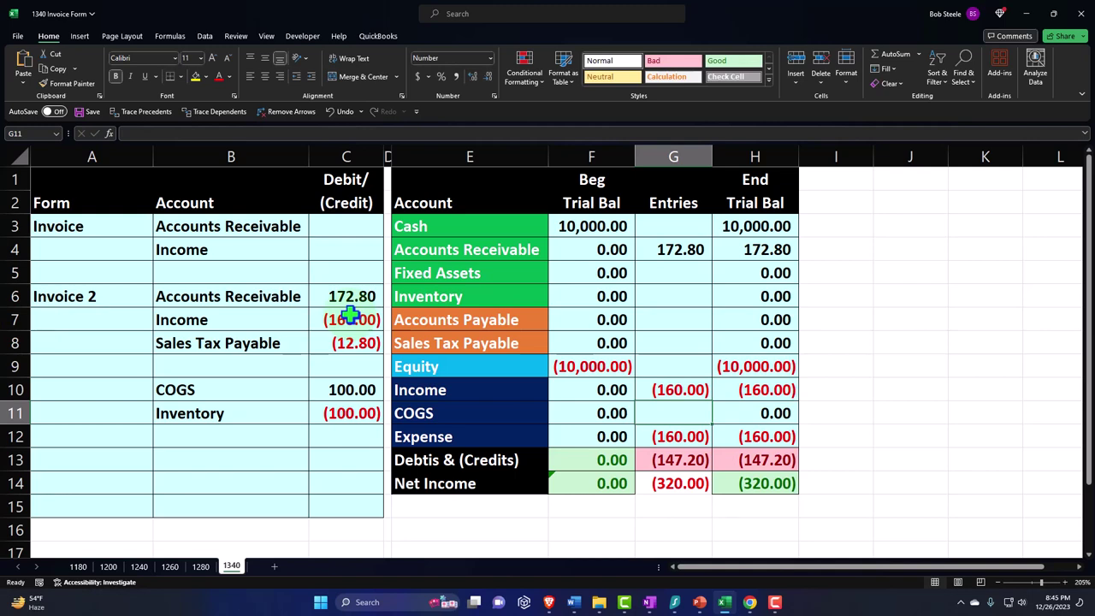
- Clear the Expense entry in G12 and link the Sales Tax Payable entry in G8 to C8
{"action": "key", "text": "Down"}
{"action": "key", "text": "Delete"}
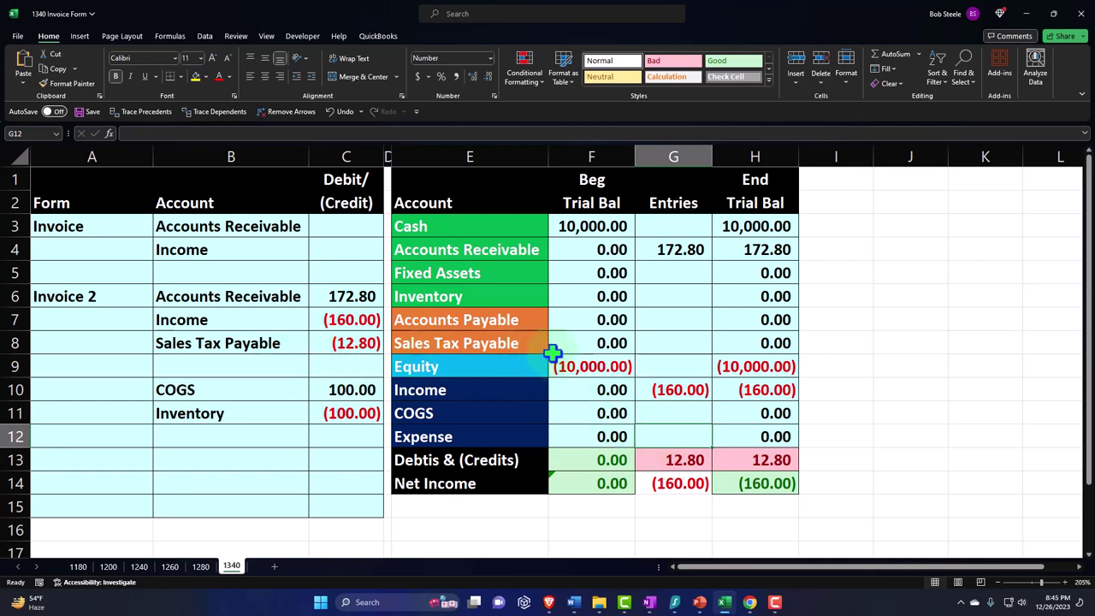
{"action": "left_click", "coordinate": [682, 342]}
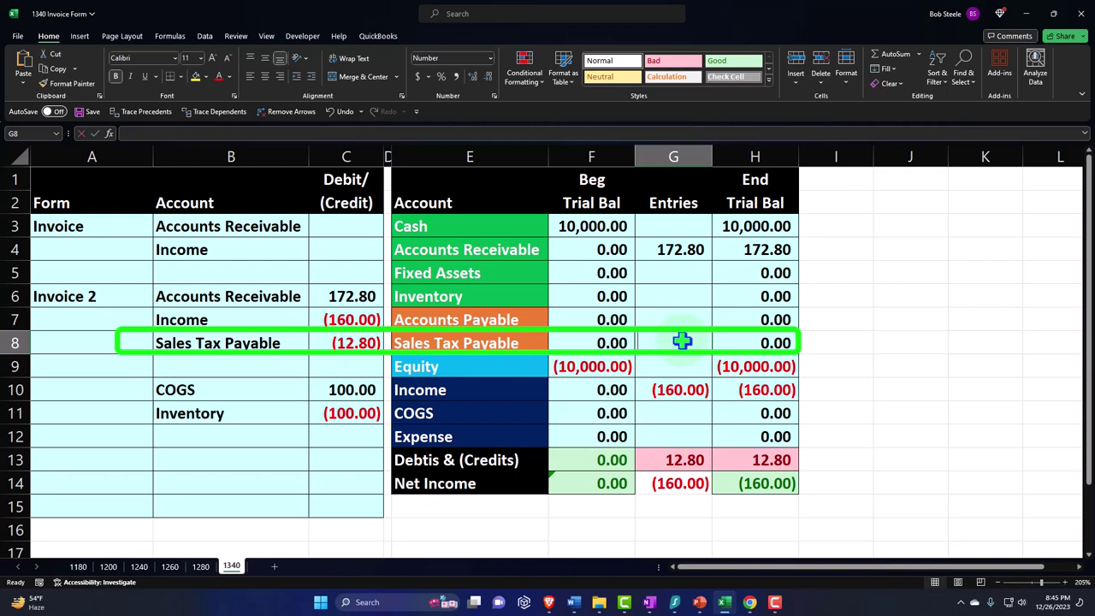
{"action": "type", "text": "=c8"}
{"action": "key", "text": "Return"}
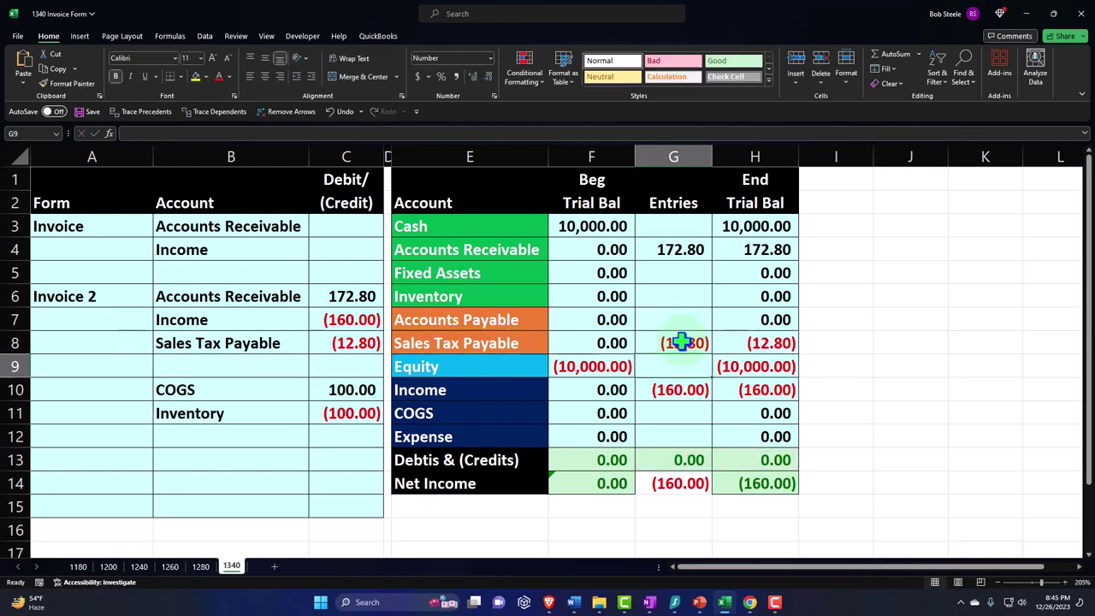
- Link the COGS entry in G11 of the trial balance to the journal amount in C10
{"action": "left_click", "coordinate": [674, 414]}
{"action": "type", "text": "="}
{"action": "key", "text": "Left"}
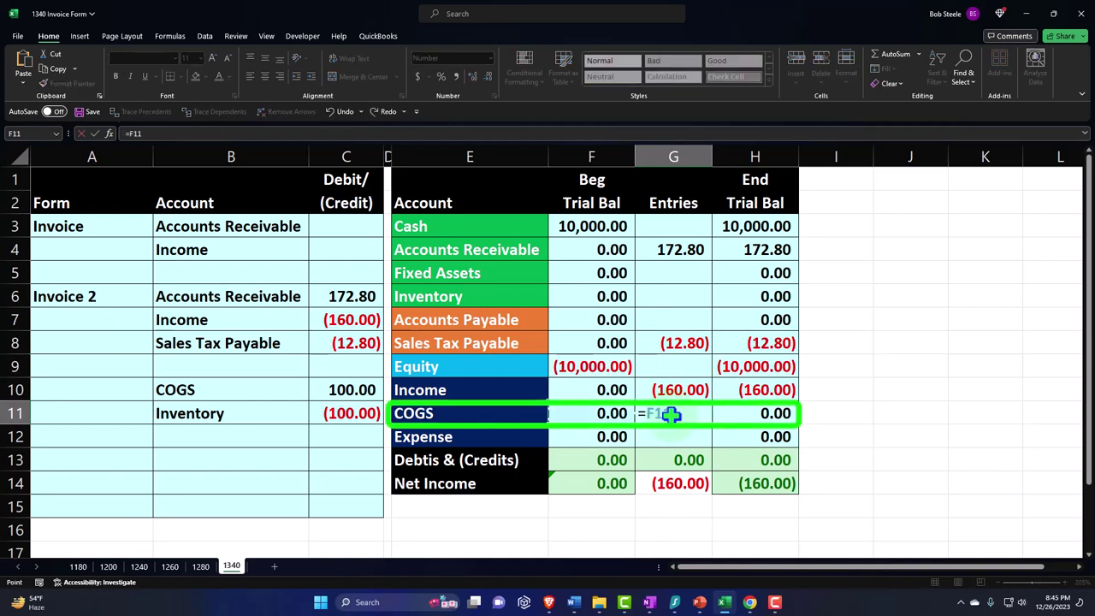
{"action": "key", "text": "Left"}
{"action": "key", "text": "Left"}
{"action": "key", "text": "Left"}
{"action": "key", "text": "Up"}
{"action": "key", "text": "Return"}
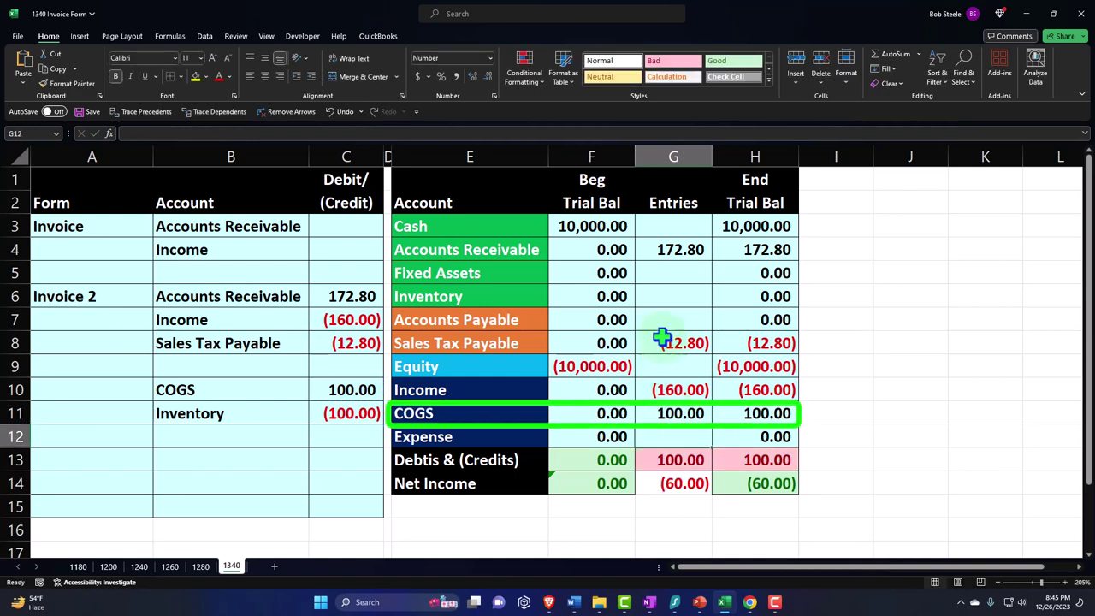
- Link the Inventory entry in G6 of the trial balance to the journal credit in C11
{"action": "left_click", "coordinate": [656, 299]}
{"action": "type", "text": "="}
{"action": "key", "text": "Left"}
{"action": "key", "text": "Left"}
{"action": "key", "text": "Left"}
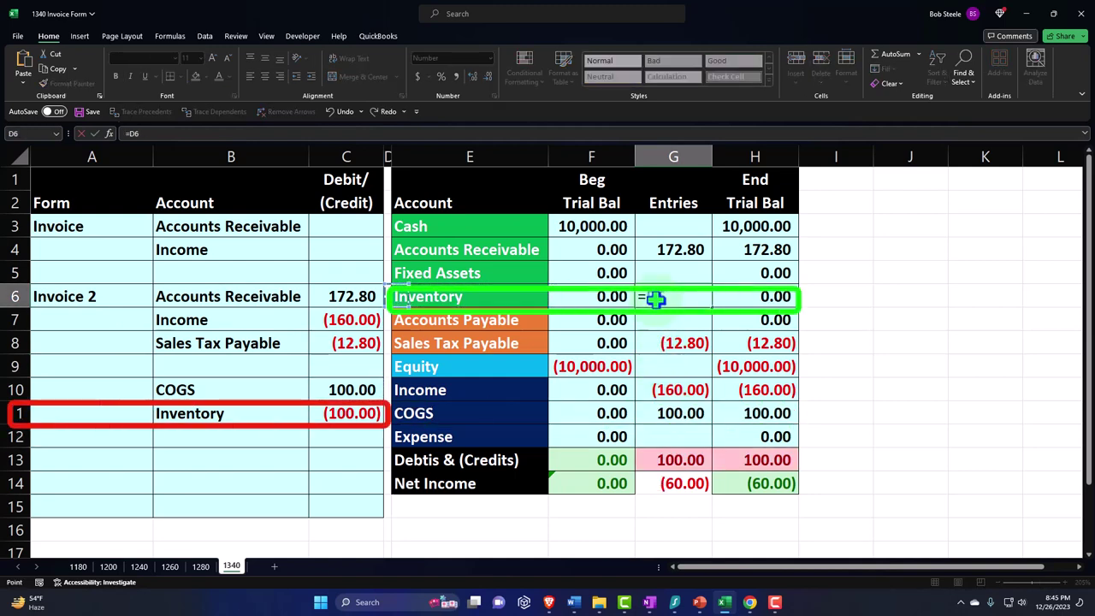
{"action": "key", "text": "Down"}
{"action": "key", "text": "Down"}
{"action": "key", "text": "Down"}
{"action": "key", "text": "Down"}
{"action": "key", "text": "Left"}
{"action": "key", "text": "Down"}
{"action": "key", "text": "Return"}
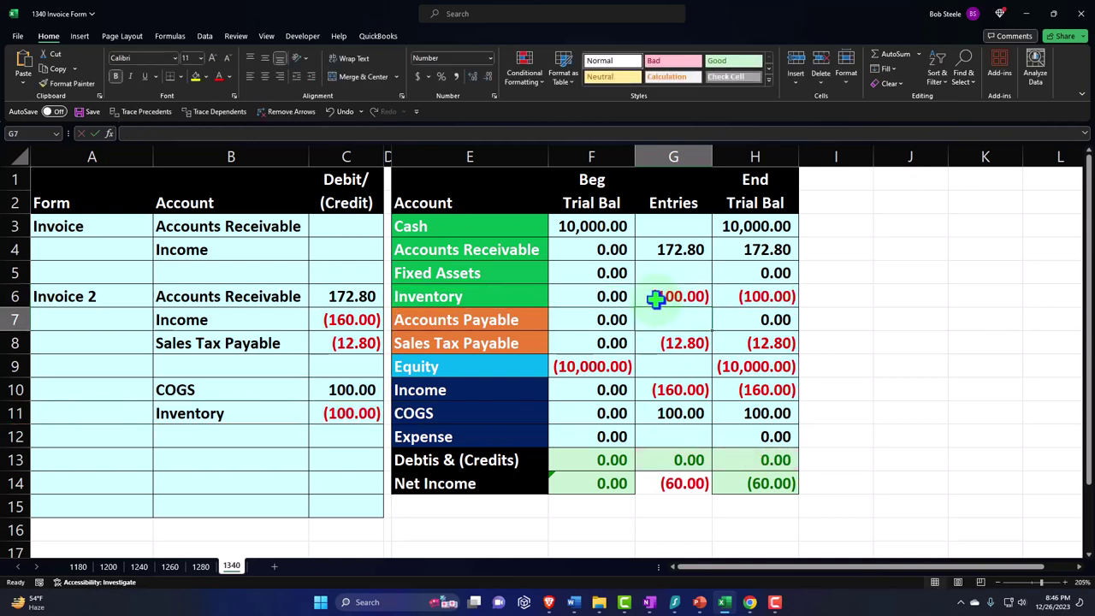
- Examine the ending trial balance for Accounts Receivable, Income, COGS, Net Income and Sales Tax Payable against the second invoice's journal entry
{"action": "left_click", "coordinate": [759, 252]}
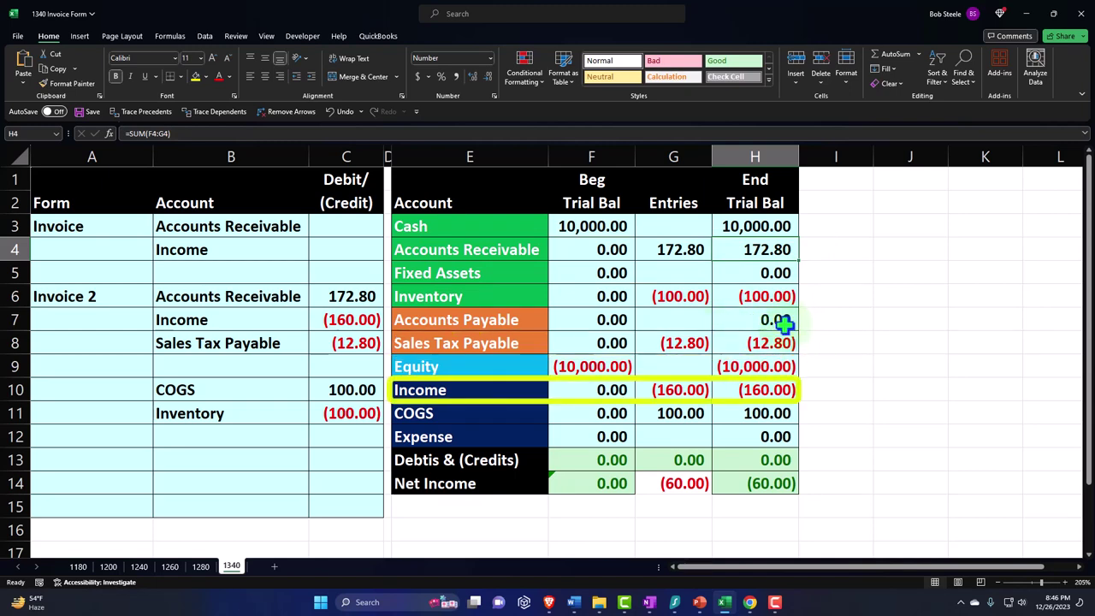
{"action": "left_click", "coordinate": [775, 390]}
{"action": "left_click_drag", "start_coordinate": [773, 389], "coordinate": [773, 409]}
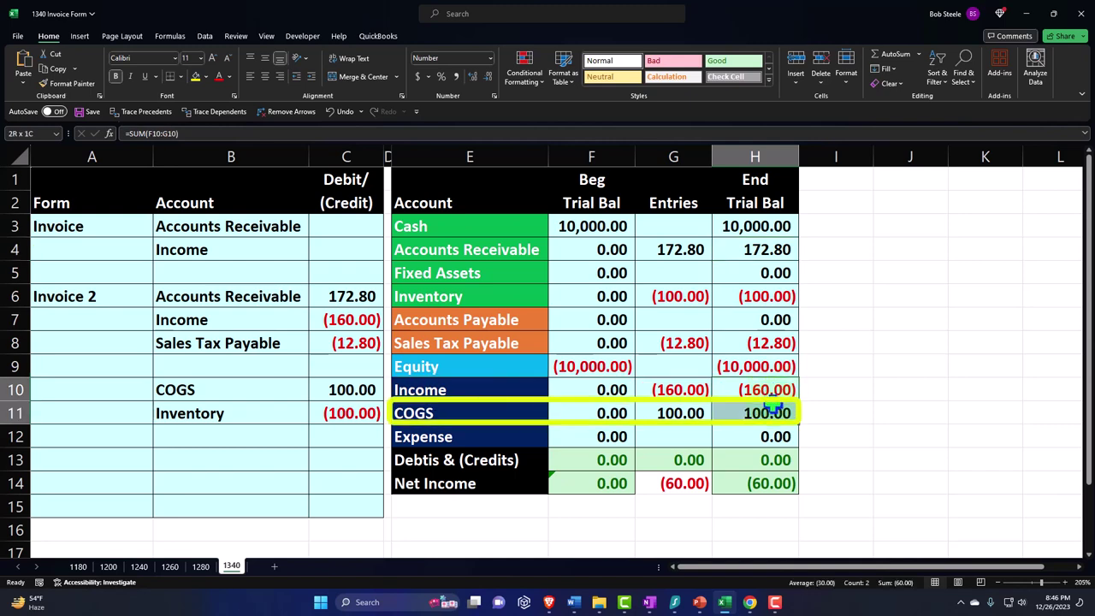
{"action": "left_click", "coordinate": [770, 483]}
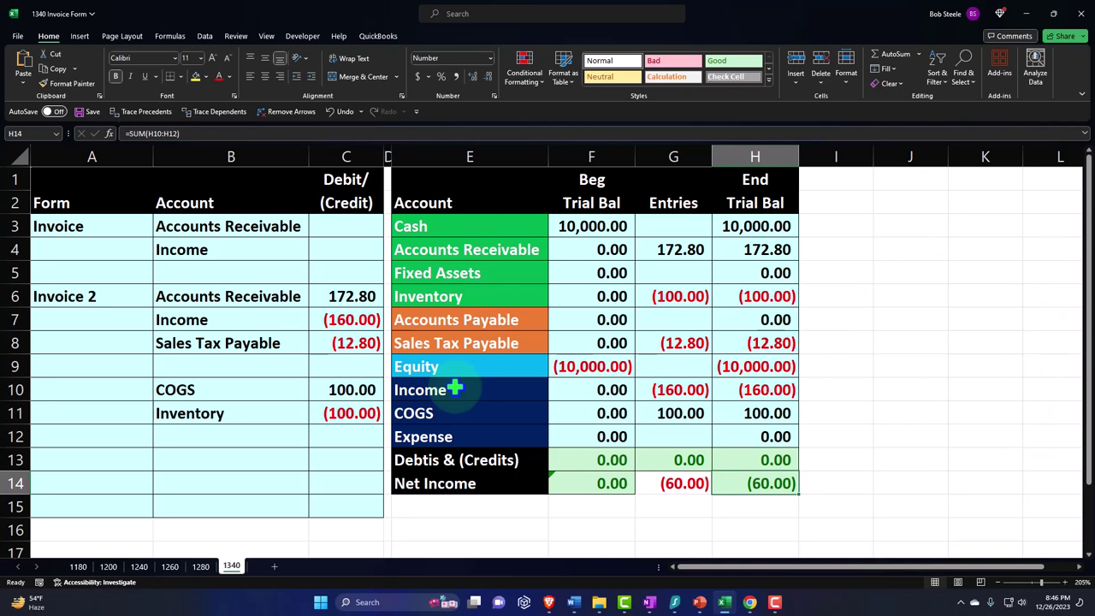
{"action": "left_click_drag", "start_coordinate": [244, 301], "coordinate": [343, 341]}
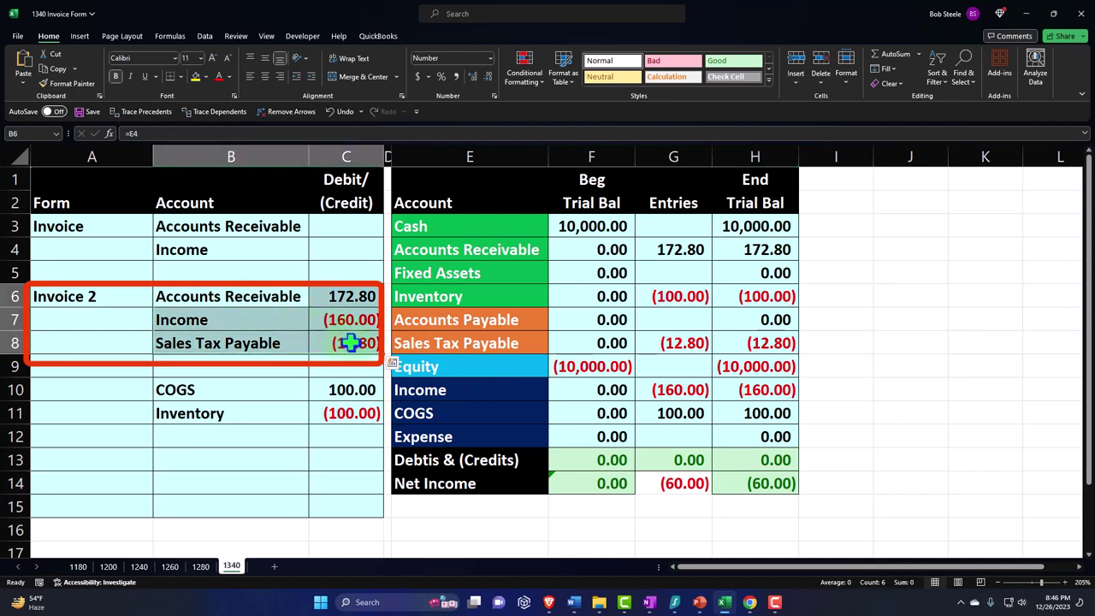
{"action": "left_click", "coordinate": [487, 437]}
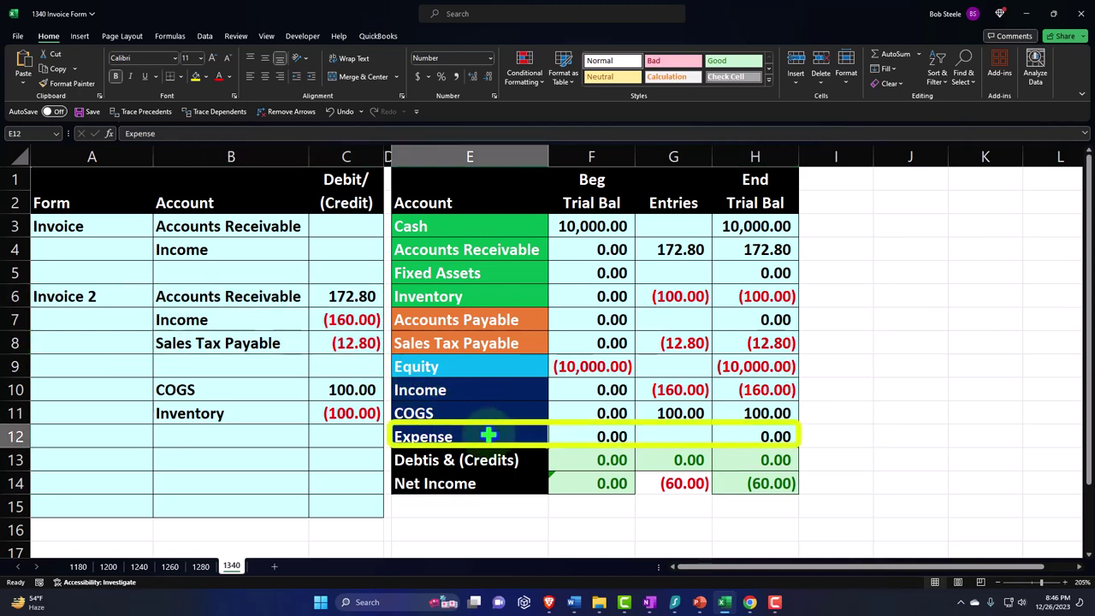
{"action": "left_click", "coordinate": [358, 342]}
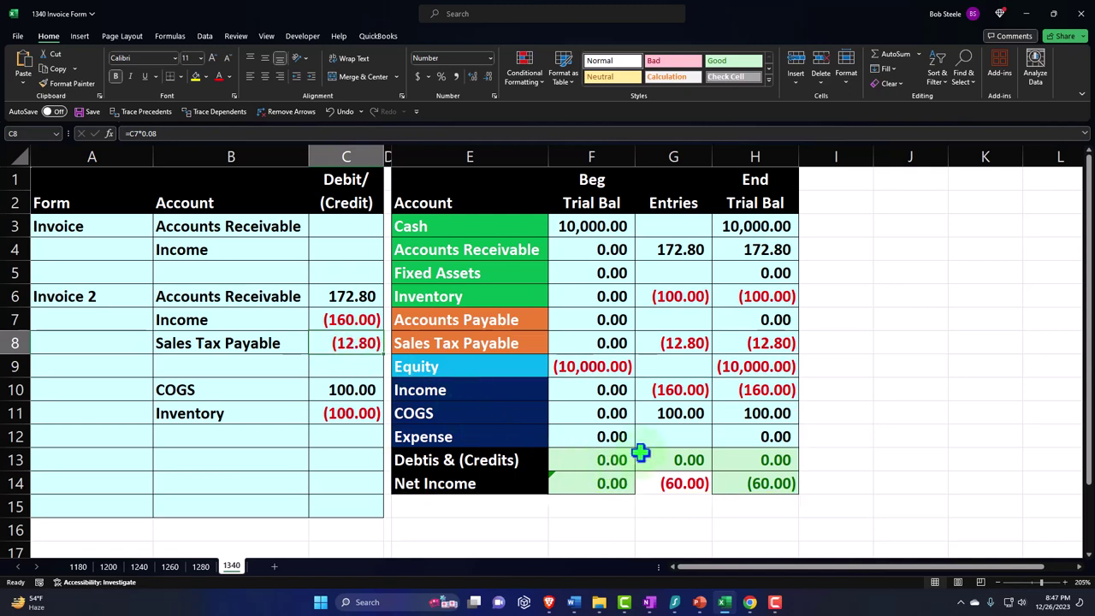
{"action": "left_click", "coordinate": [773, 344]}
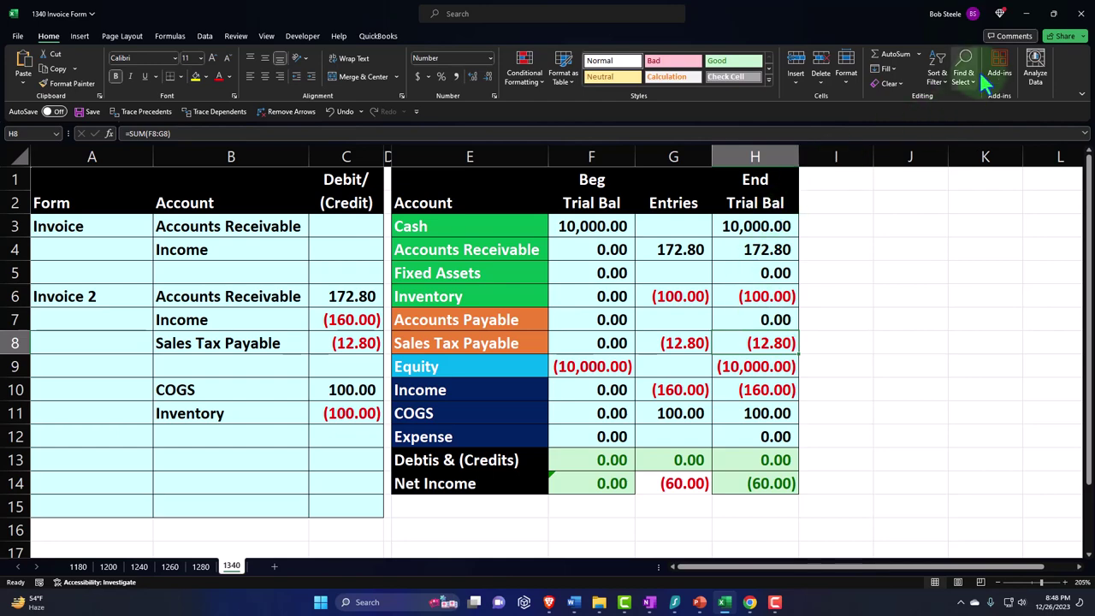
- Switch to QuickBooks Online, save and close the Item 1 invoice, and rerun the 2024 Balance Sheet report
{"action": "left_click", "coordinate": [1025, 15]}
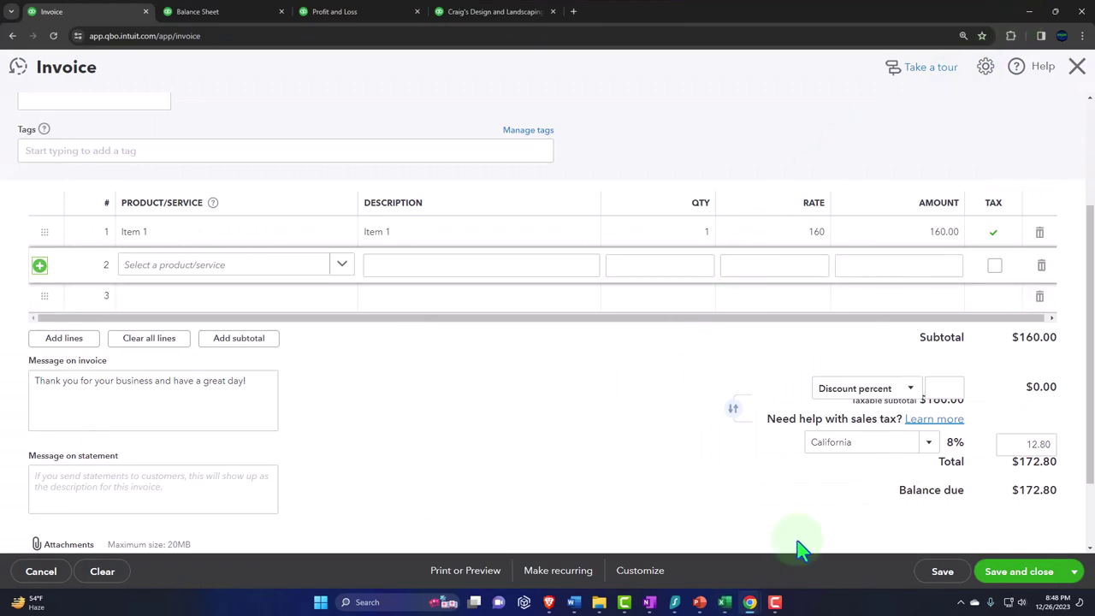
{"action": "left_click", "coordinate": [1051, 582]}
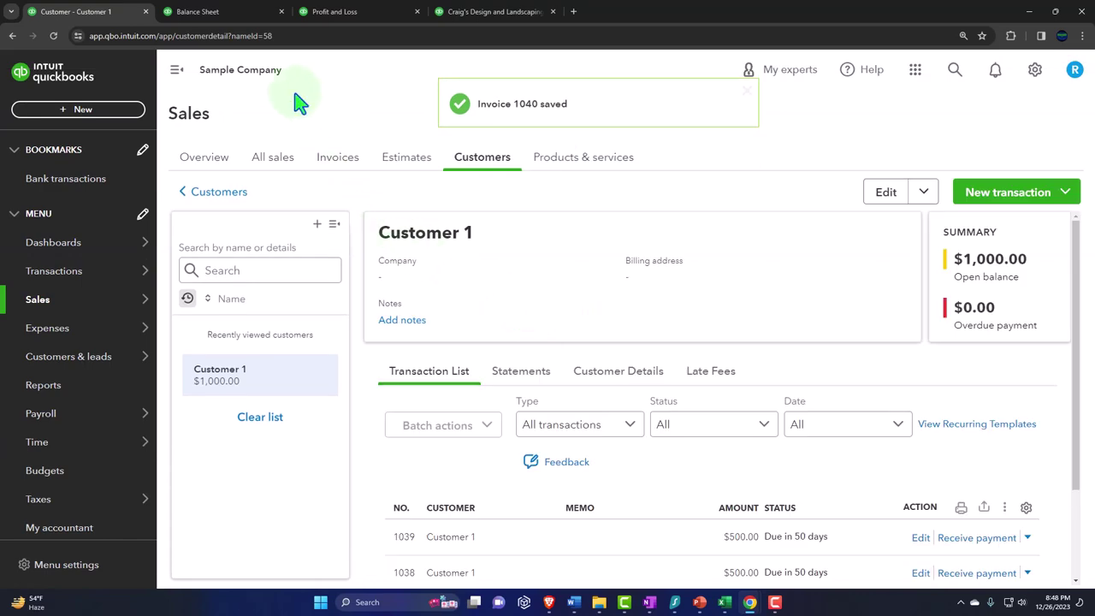
{"action": "left_click", "coordinate": [207, 14]}
{"action": "scroll", "coordinate": [594, 371], "scroll_direction": "up", "scroll_amount": 3}
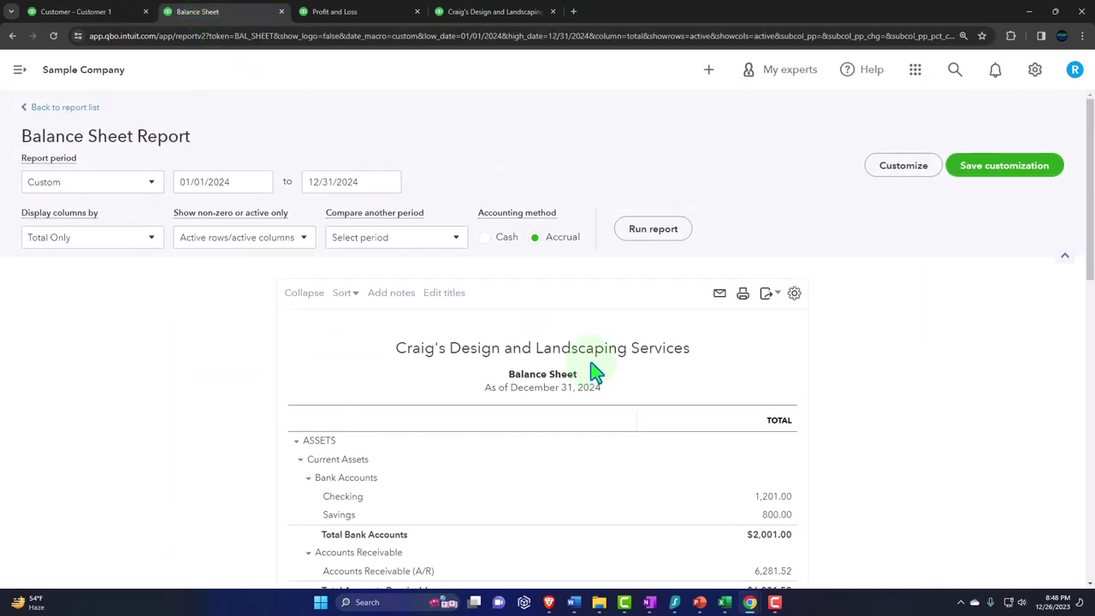
{"action": "left_click", "coordinate": [653, 228]}
{"action": "scroll", "coordinate": [547, 326], "scroll_direction": "down", "scroll_amount": 2}
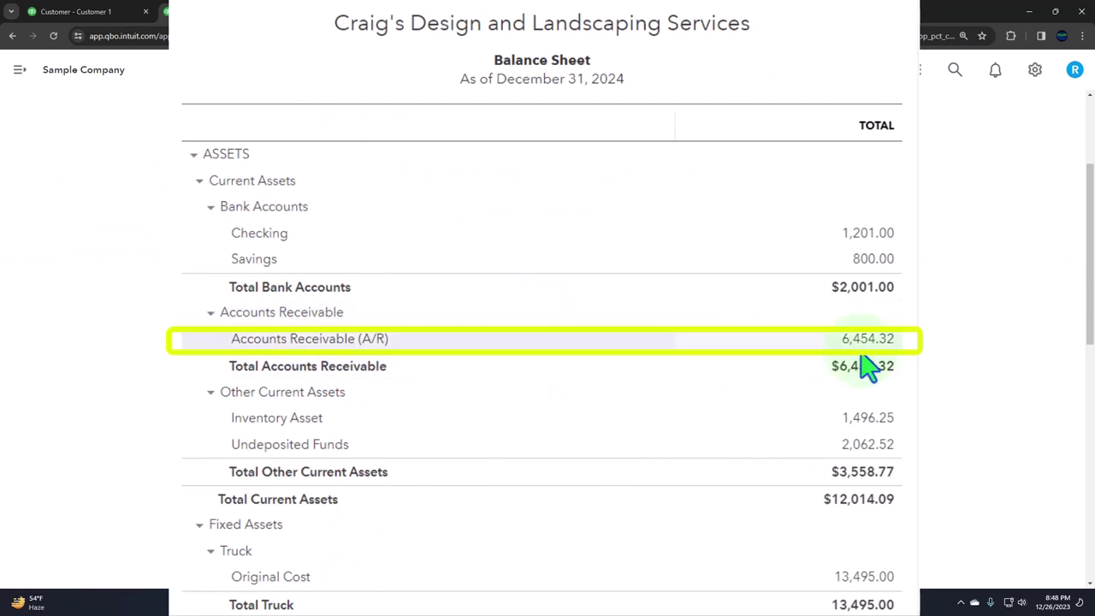
- Trace the balance sheet's Accounts Receivable amount to invoice 1040, check the invoice's total, and return to the report
{"action": "left_click", "coordinate": [867, 366]}
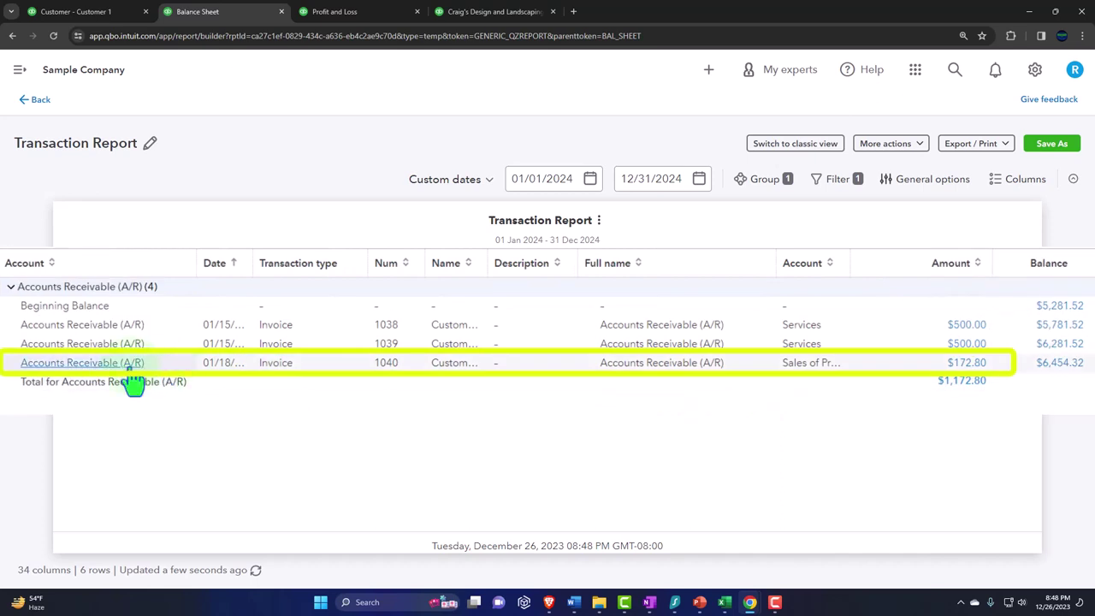
{"action": "left_click", "coordinate": [960, 377]}
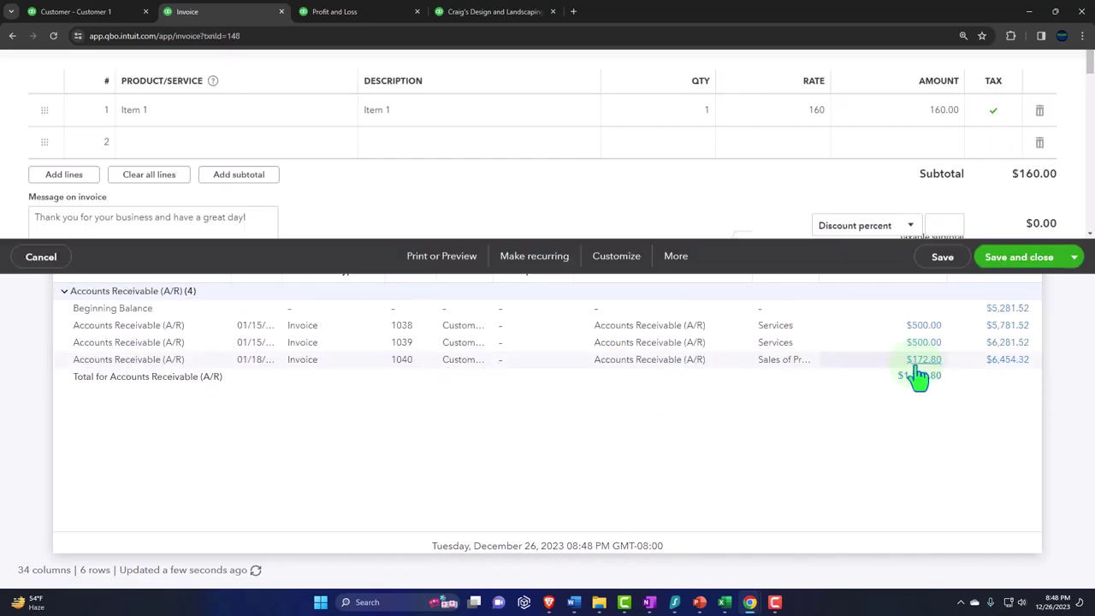
{"action": "scroll", "coordinate": [917, 374], "scroll_direction": "down", "scroll_amount": 3}
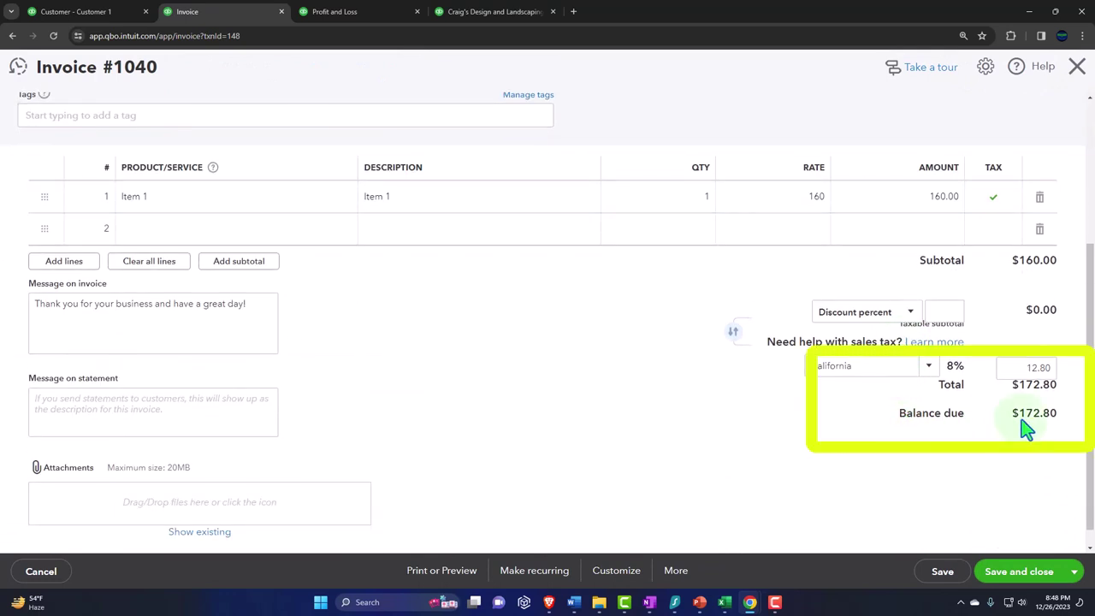
{"action": "left_click", "coordinate": [1078, 70]}
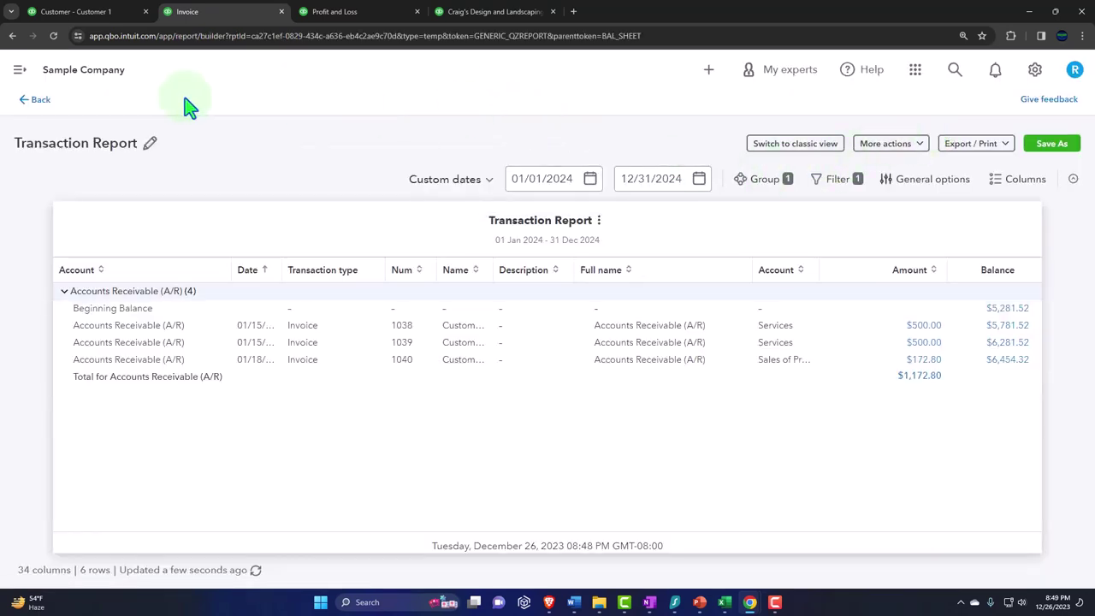
{"action": "left_click", "coordinate": [50, 101]}
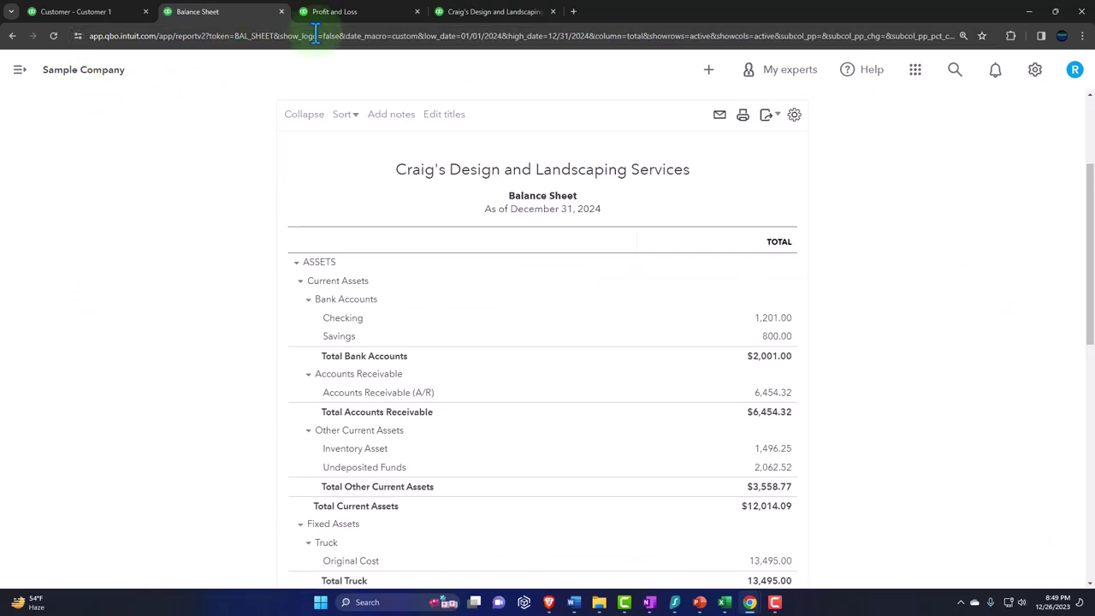
- Rerun the 2024 Profit and Loss report and trace Sales of Product Income to its source invoice, returning to the report
{"action": "left_click", "coordinate": [344, 12]}
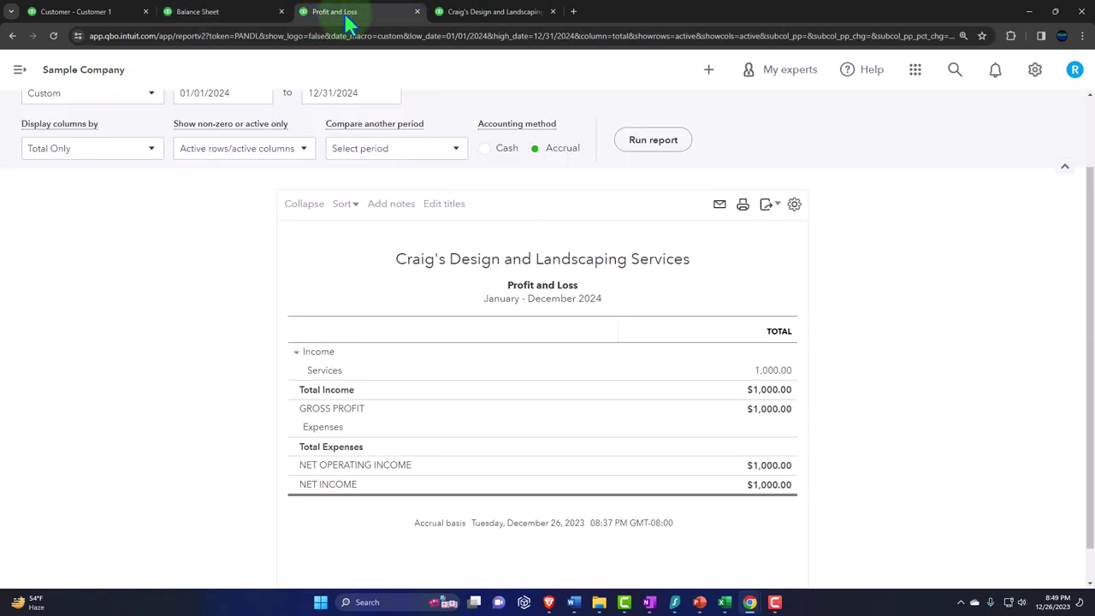
{"action": "left_click", "coordinate": [651, 140]}
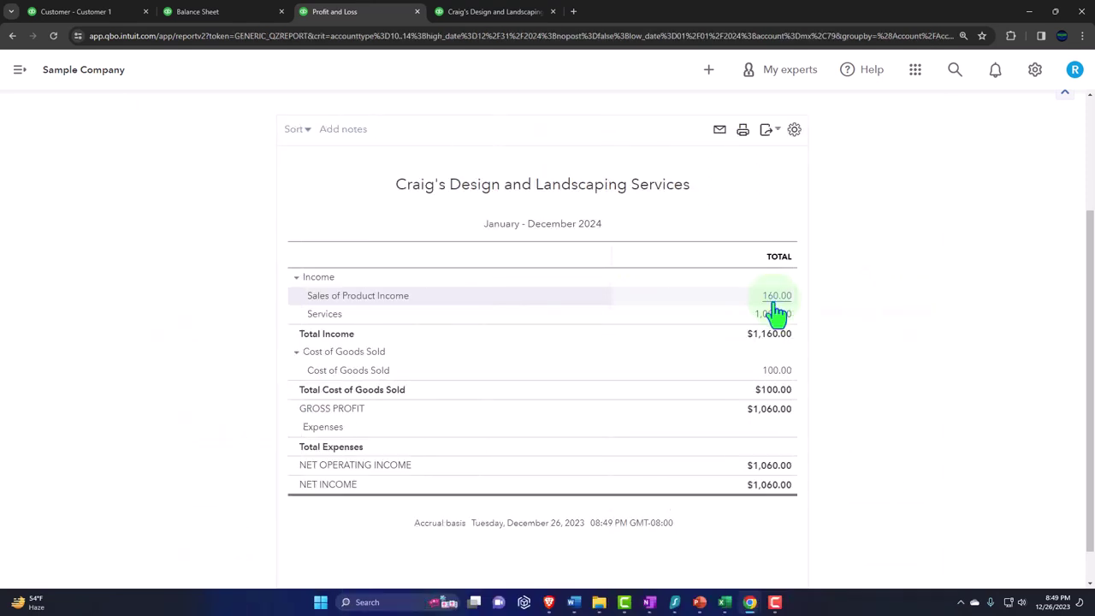
{"action": "left_click", "coordinate": [895, 296]}
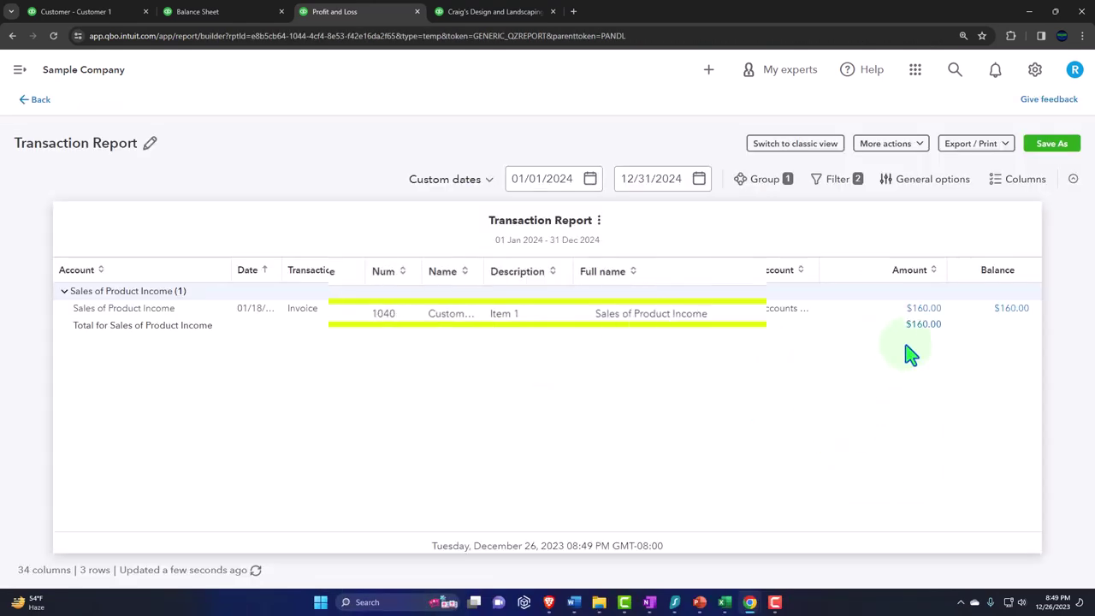
{"action": "left_click", "coordinate": [951, 331]}
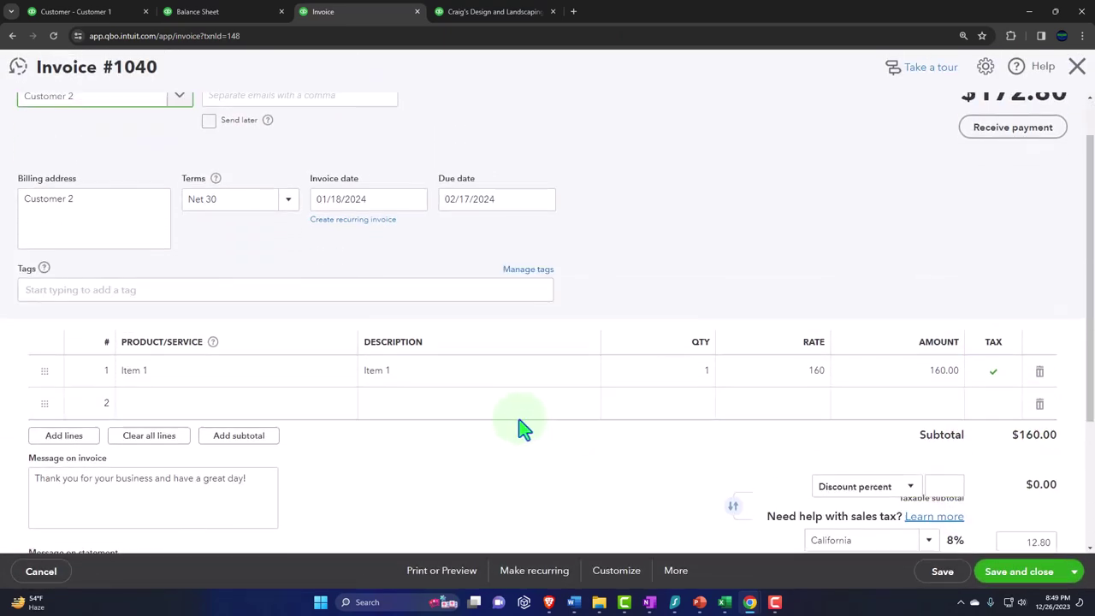
{"action": "scroll", "coordinate": [727, 308], "scroll_direction": "up", "scroll_amount": 1}
{"action": "left_click", "coordinate": [1077, 68]}
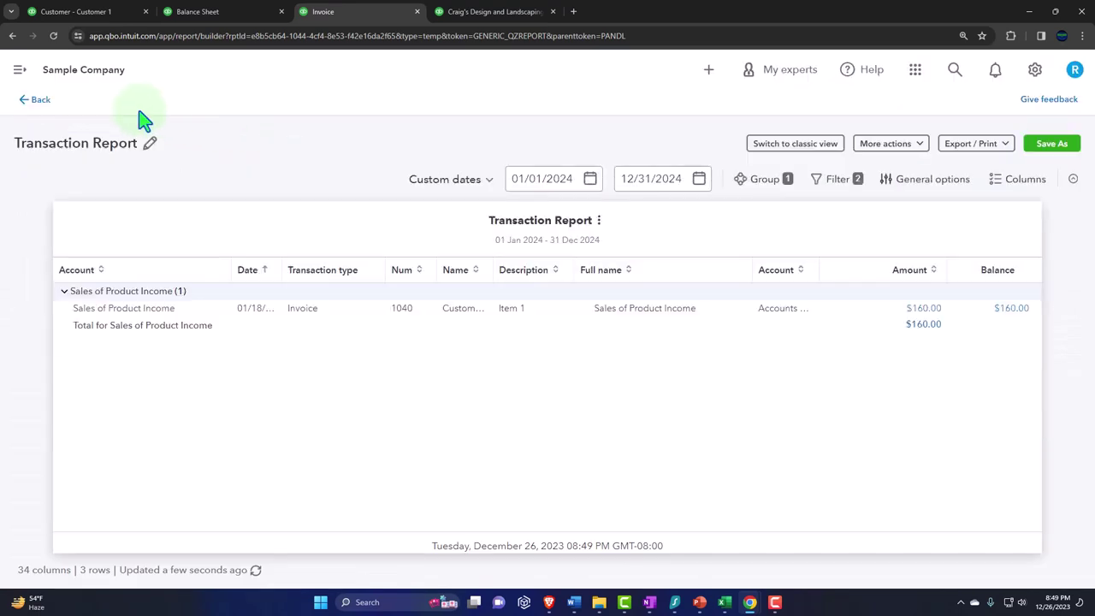
{"action": "left_click", "coordinate": [34, 101]}
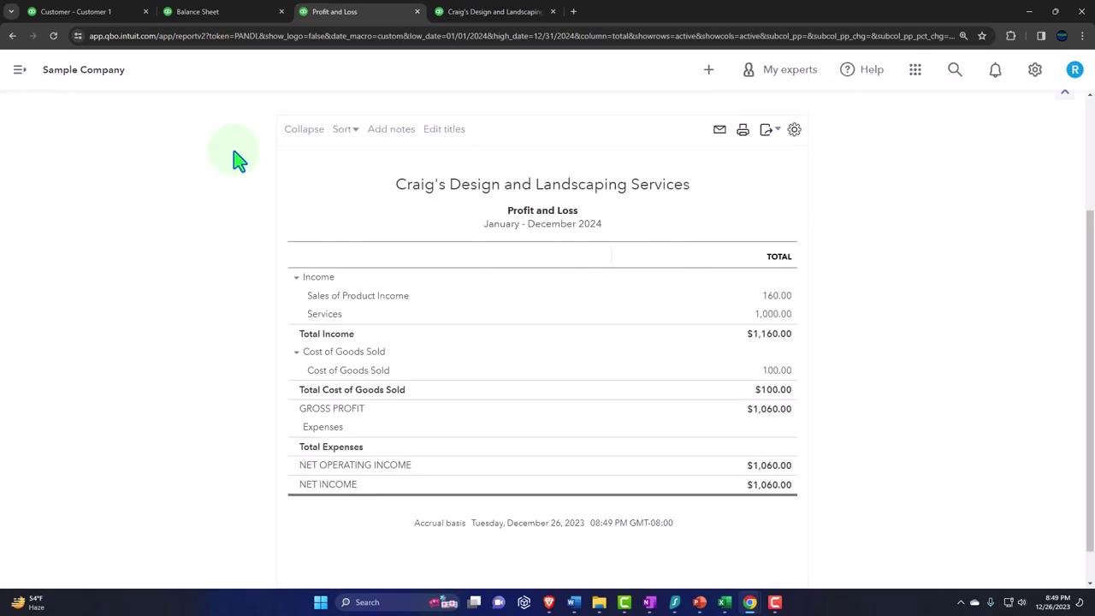
- Review the transactions behind Board of Equalization Payable on the Balance Sheet and return to the report
{"action": "left_click", "coordinate": [231, 12]}
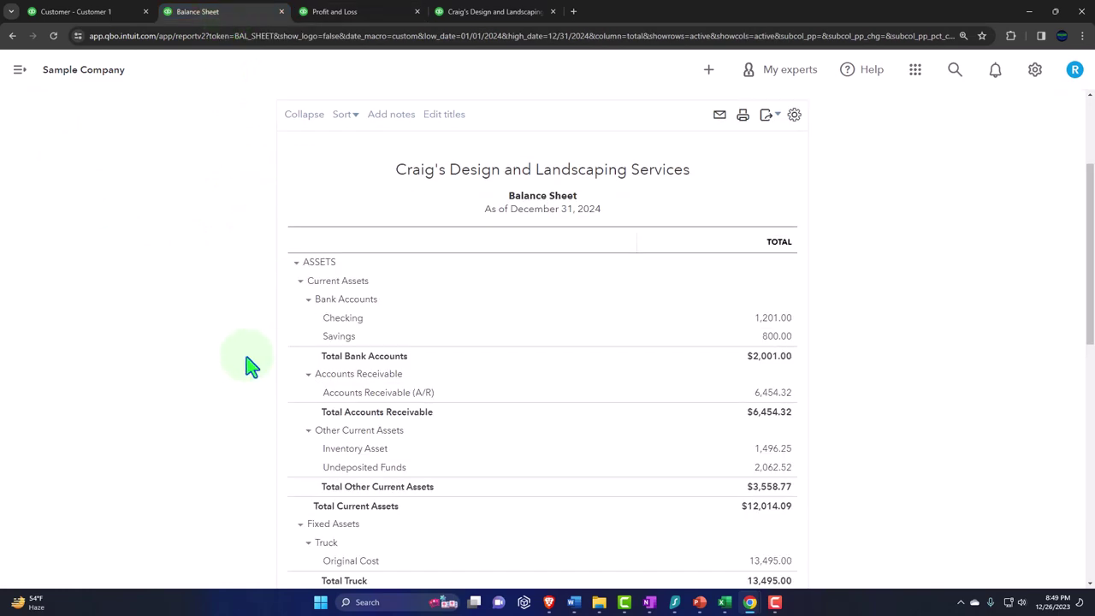
{"action": "scroll", "coordinate": [249, 363], "scroll_direction": "down", "scroll_amount": 5}
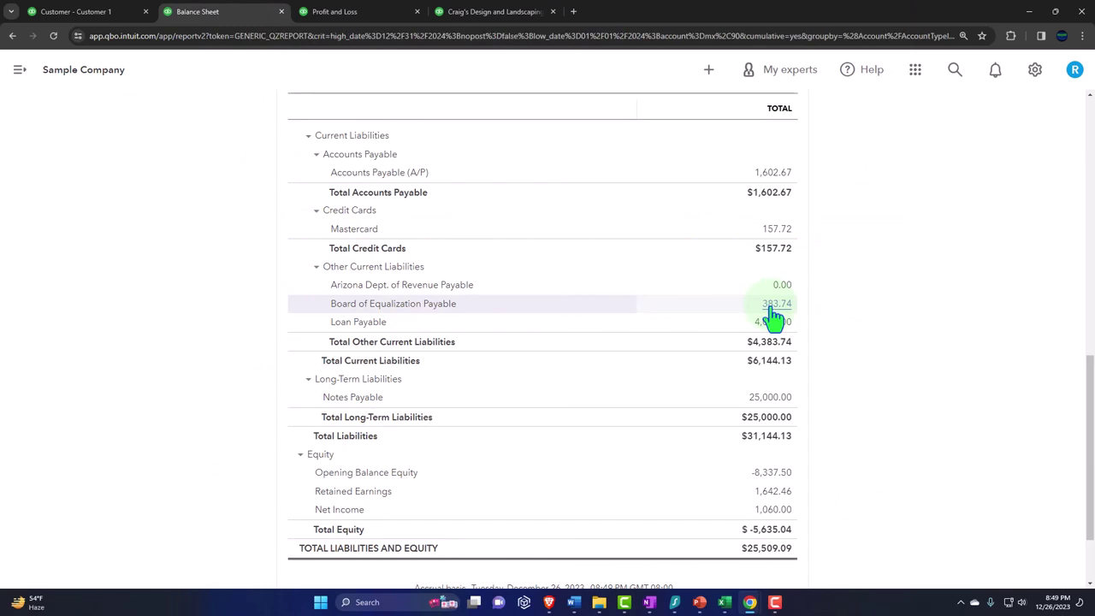
{"action": "left_click", "coordinate": [772, 306]}
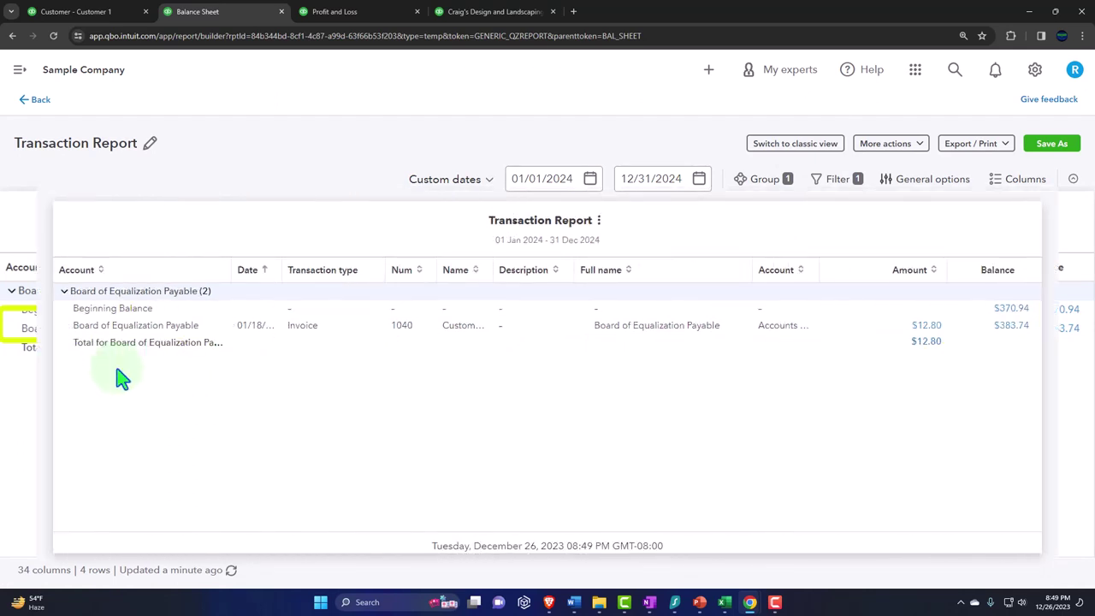
{"action": "left_click", "coordinate": [28, 100]}
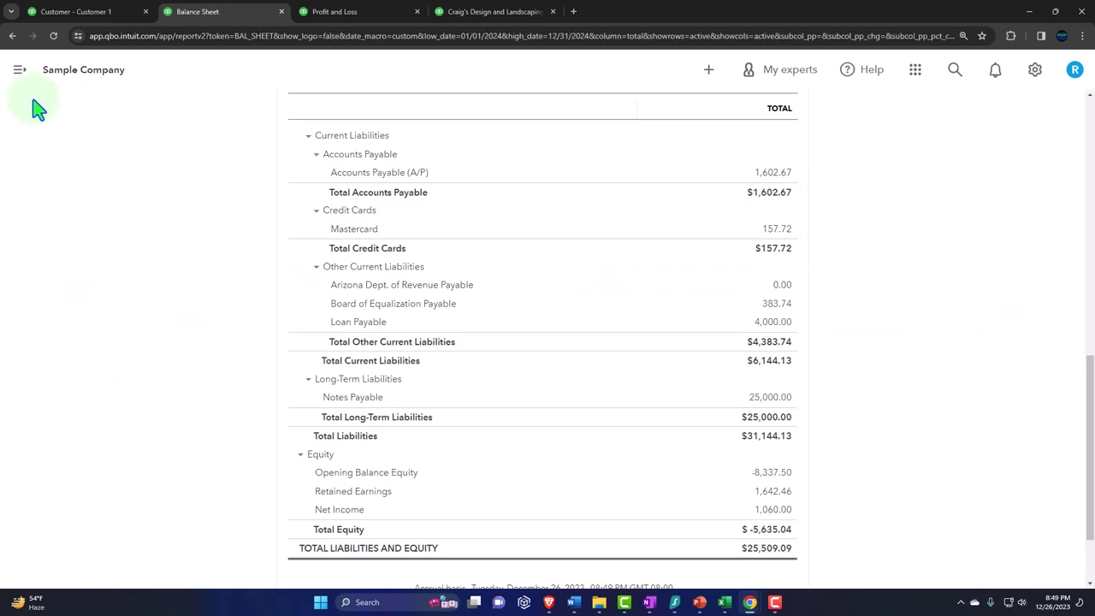
- Trace the balance sheet's Inventory Asset amount to invoice 1040, then return to the report
{"action": "scroll", "coordinate": [201, 276], "scroll_direction": "up", "scroll_amount": 5}
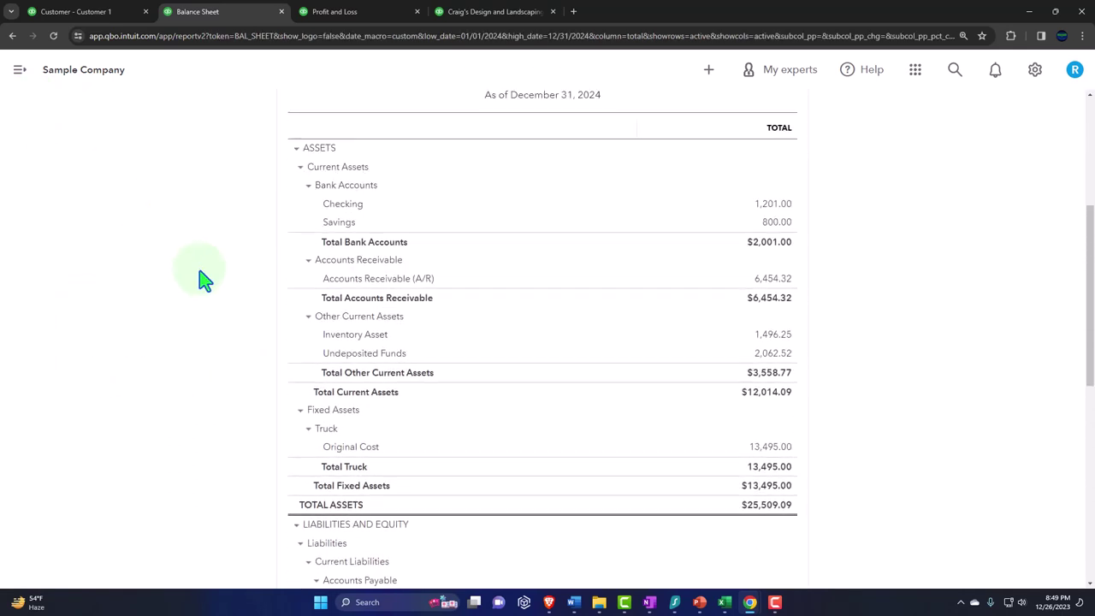
{"action": "left_click", "coordinate": [767, 339]}
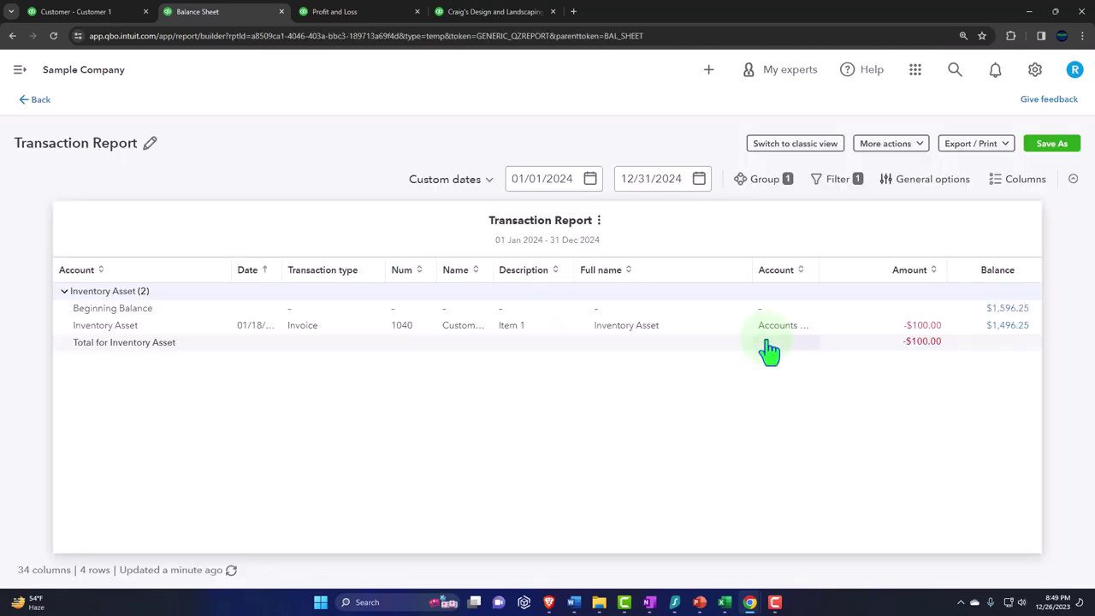
{"action": "left_click", "coordinate": [917, 330]}
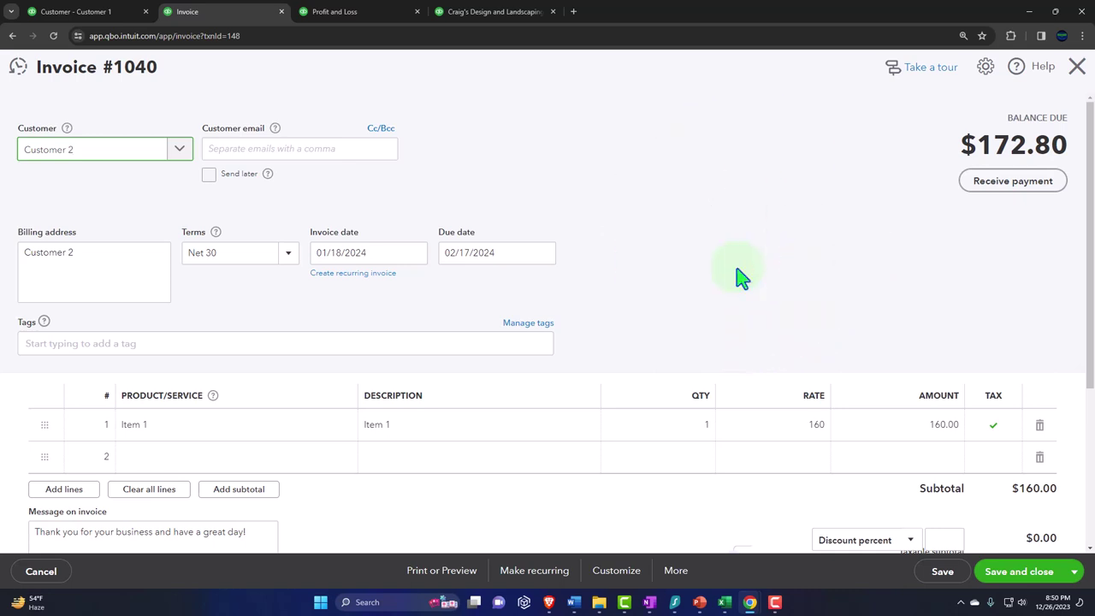
{"action": "left_click", "coordinate": [1078, 69]}
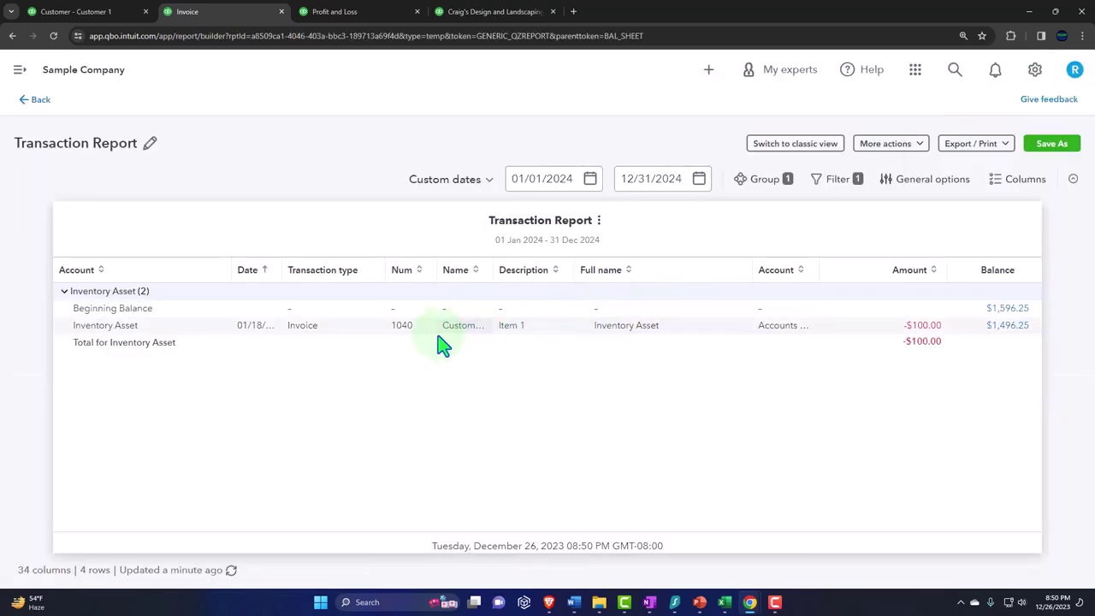
{"action": "left_click", "coordinate": [38, 100]}
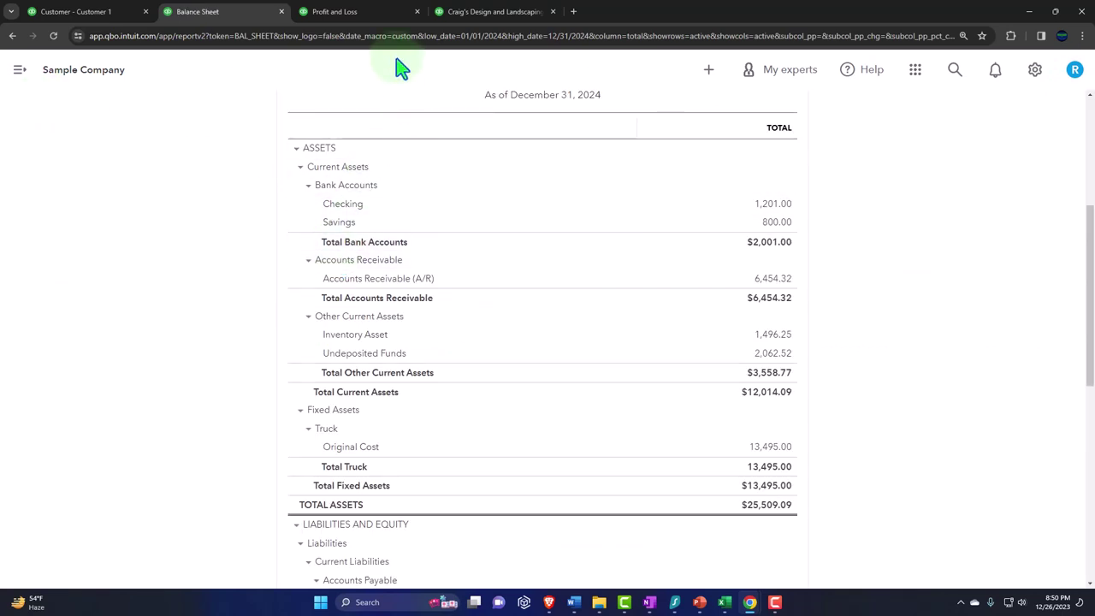
- Rerun the Customer Balance Detail report, check invoice 1040 under Customer 2, and compare the total open balance with the balance sheet's Accounts Receivable
{"action": "left_click", "coordinate": [361, 14]}
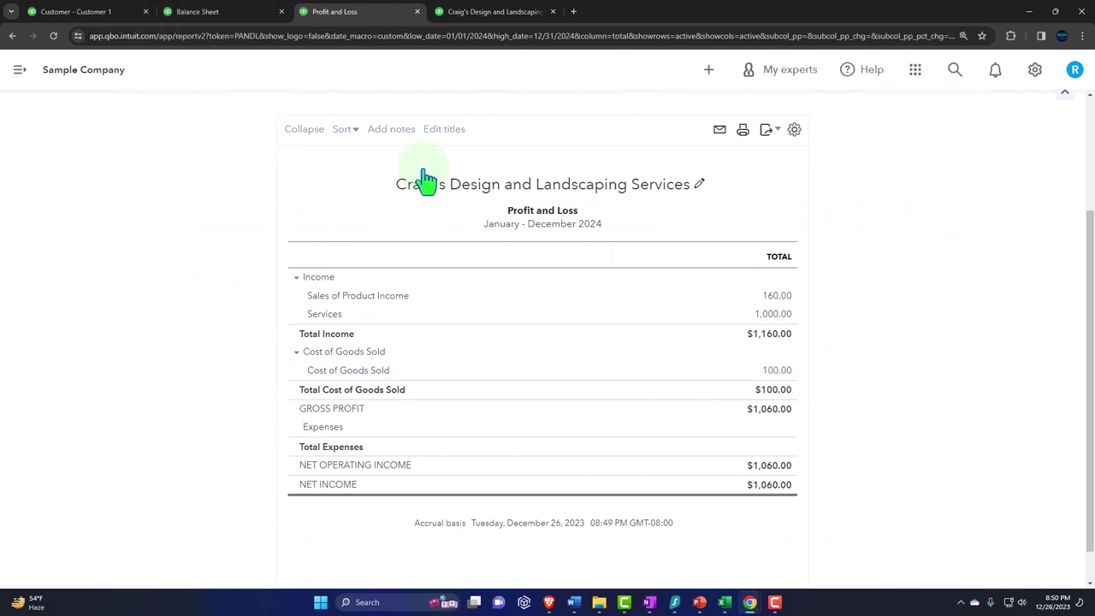
{"action": "left_click", "coordinate": [225, 13]}
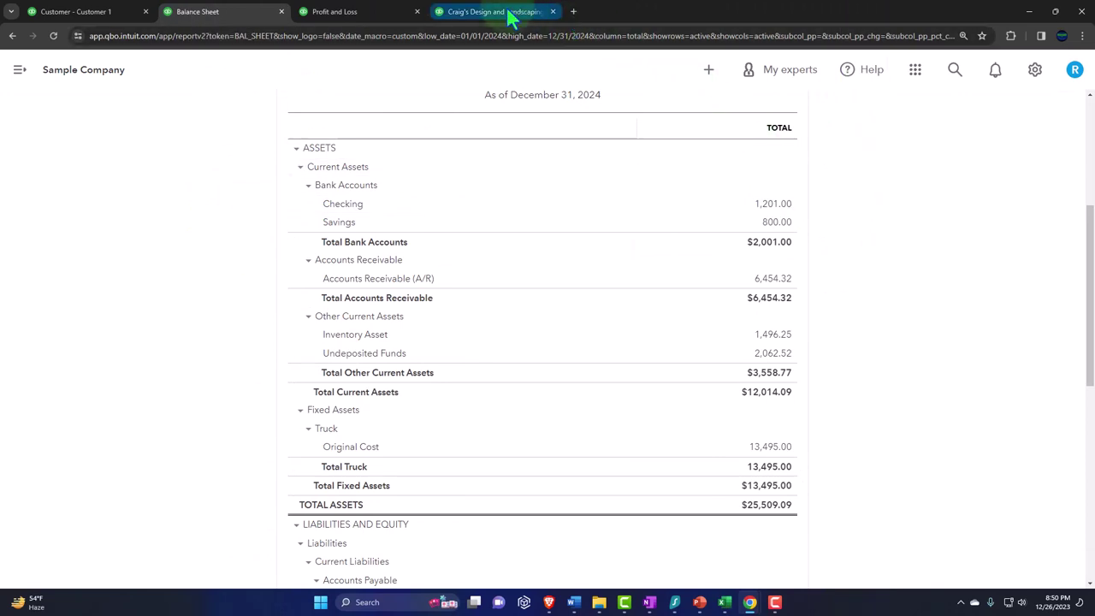
{"action": "left_click", "coordinate": [511, 14]}
{"action": "scroll", "coordinate": [410, 208], "scroll_direction": "up", "scroll_amount": 10}
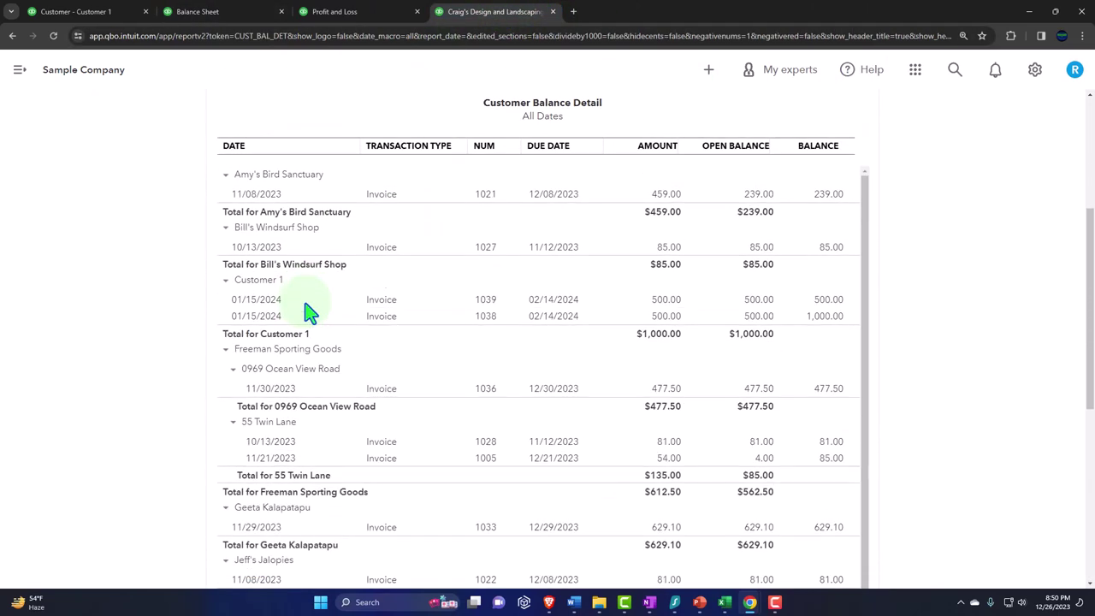
{"action": "scroll", "coordinate": [310, 313], "scroll_direction": "up", "scroll_amount": 3}
{"action": "left_click", "coordinate": [218, 141]}
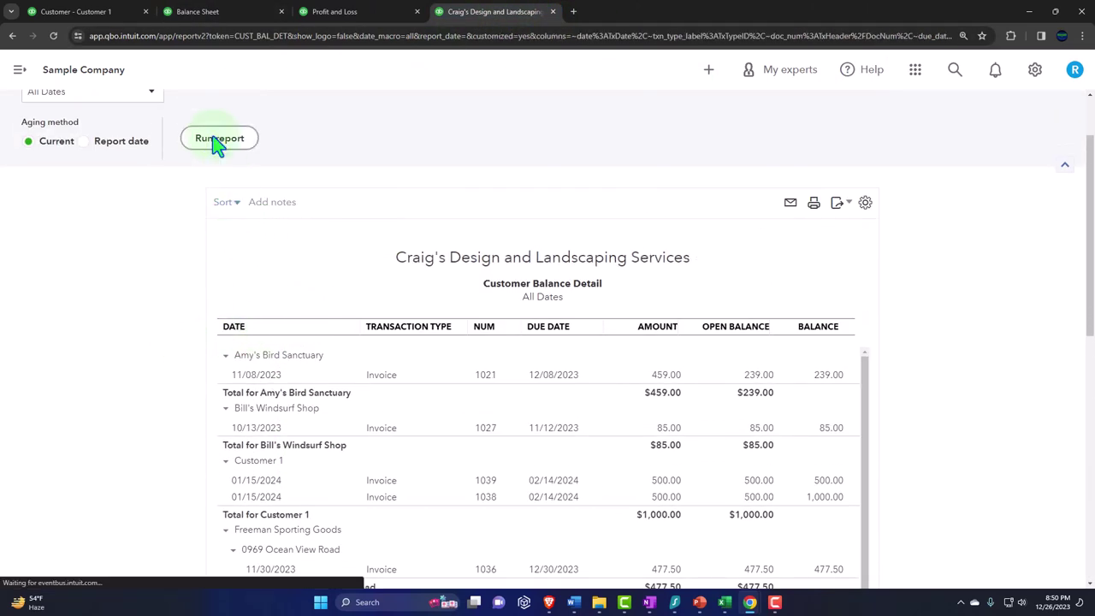
{"action": "scroll", "coordinate": [128, 342], "scroll_direction": "down", "scroll_amount": 1}
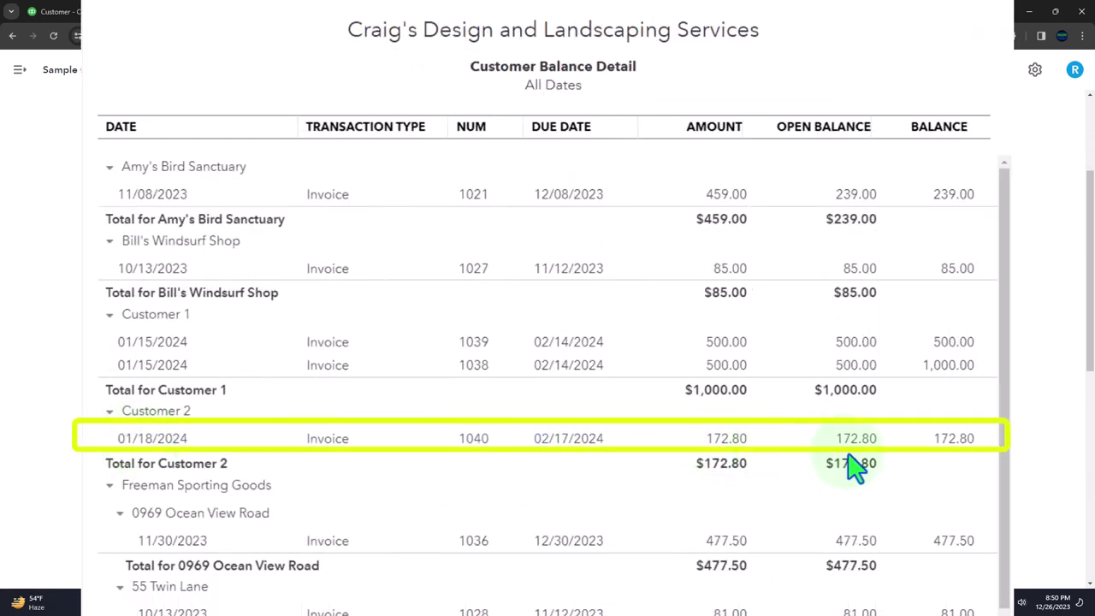
{"action": "scroll", "coordinate": [851, 467], "scroll_direction": "down", "scroll_amount": 10}
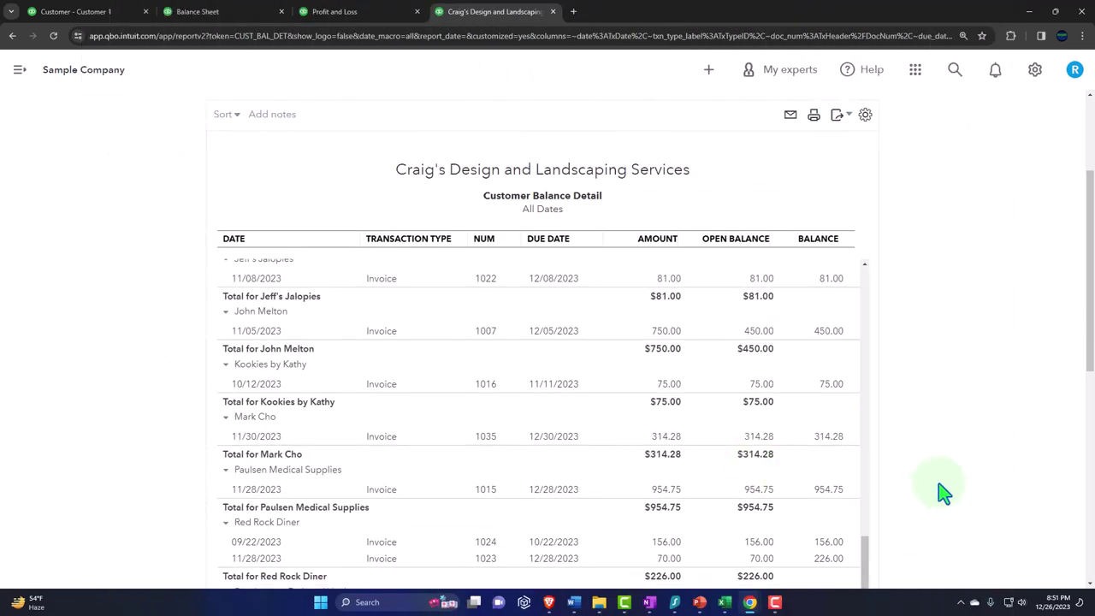
{"action": "scroll", "coordinate": [937, 488], "scroll_direction": "down", "scroll_amount": 10}
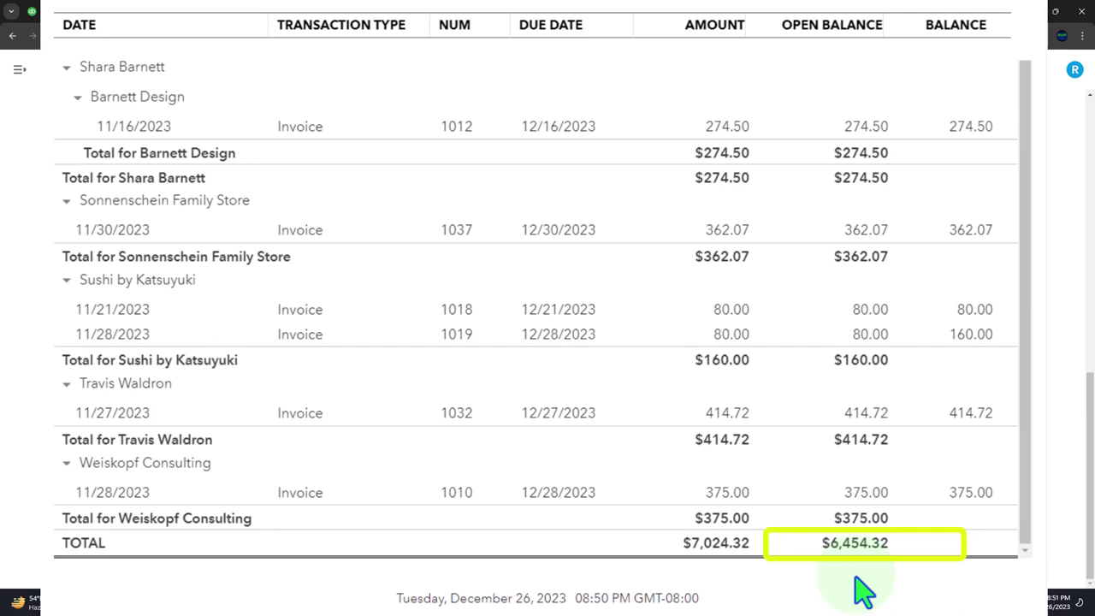
{"action": "left_click", "coordinate": [220, 12]}
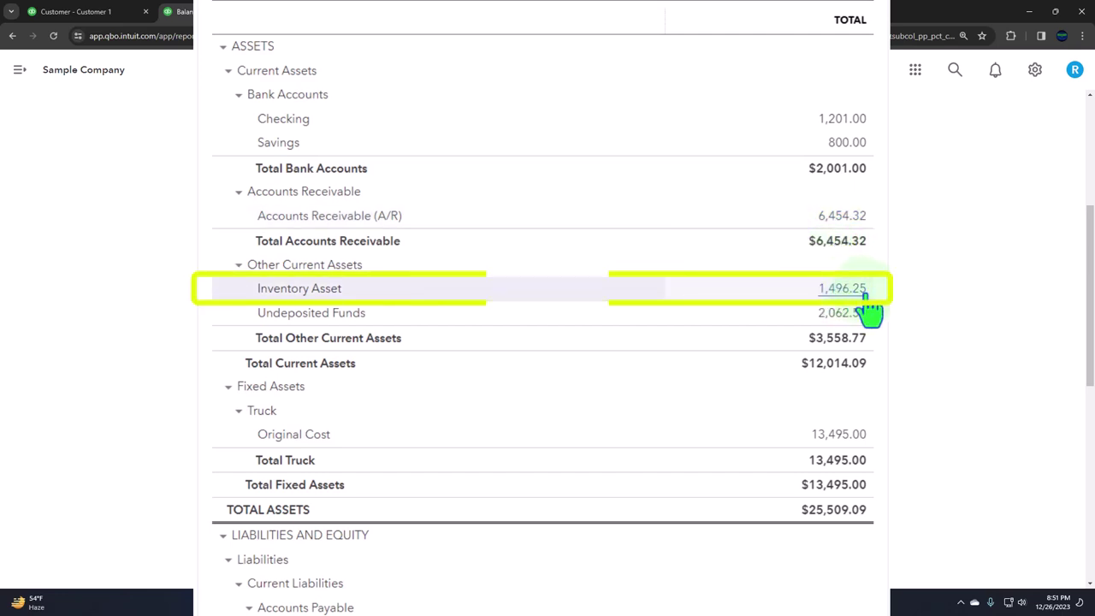
- Duplicate the Customer Balance Detail browser tab and open the Inventory Valuation Summary report in the copy
{"action": "left_click", "coordinate": [506, 13]}
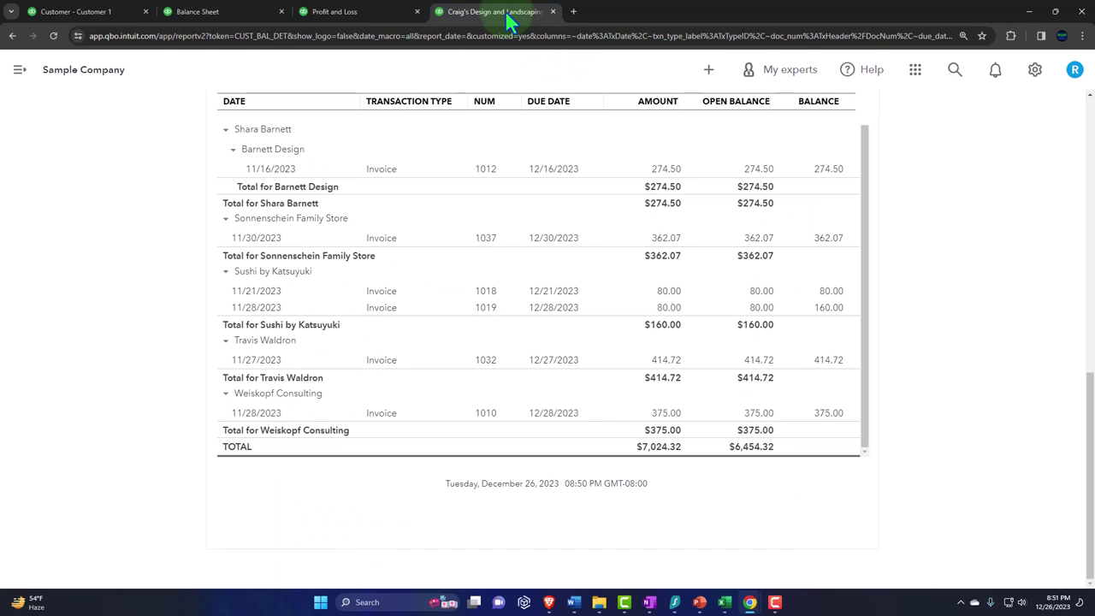
{"action": "right_click", "coordinate": [513, 15]}
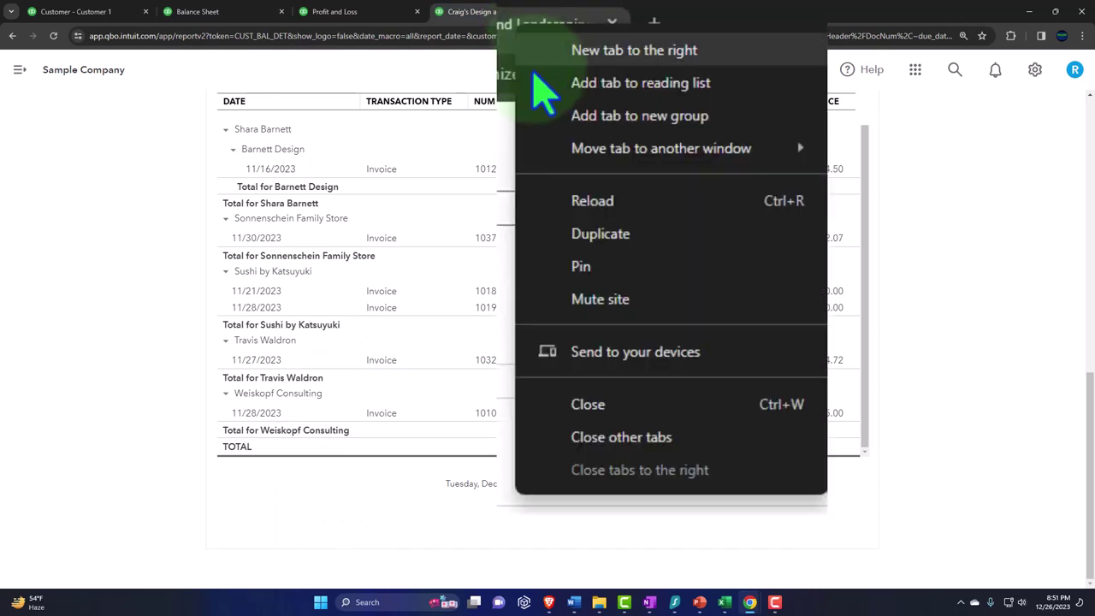
{"action": "left_click", "coordinate": [638, 241]}
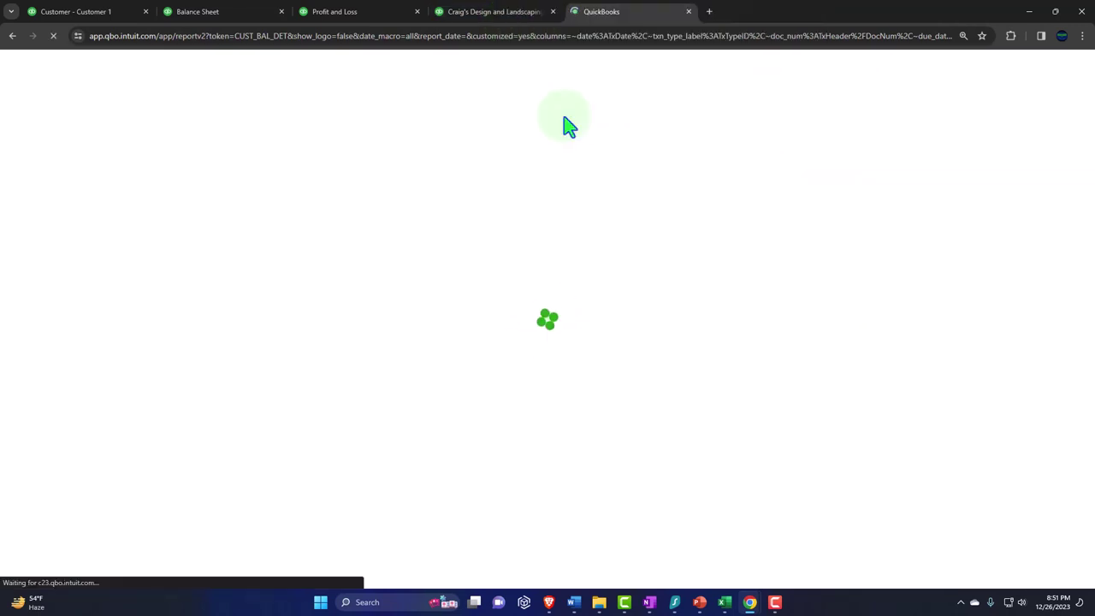
{"action": "scroll", "coordinate": [428, 214], "scroll_direction": "down", "scroll_amount": 2}
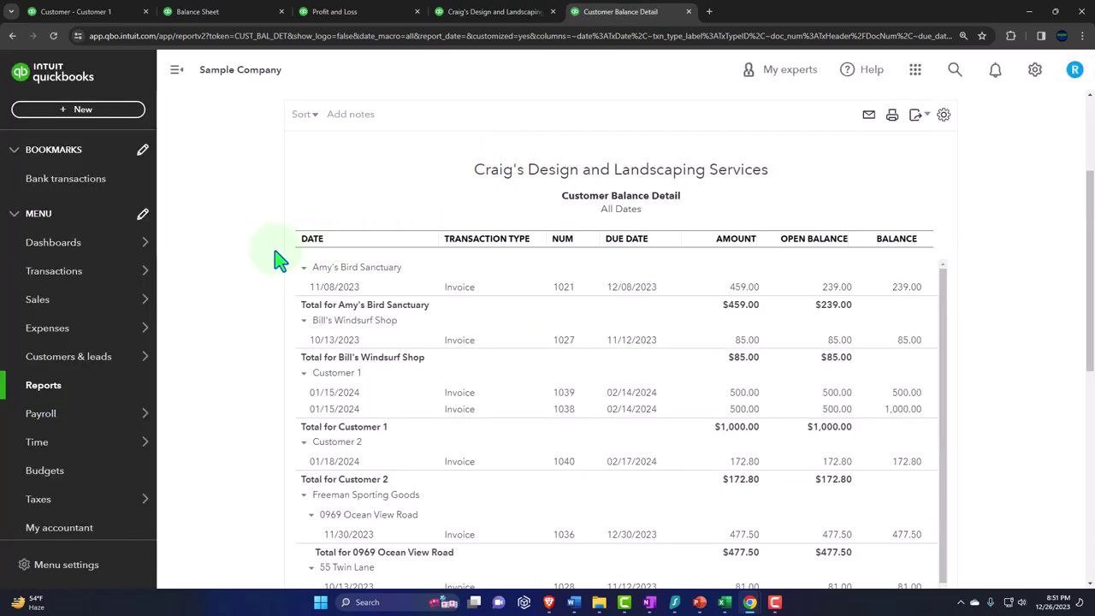
{"action": "left_click", "coordinate": [79, 390]}
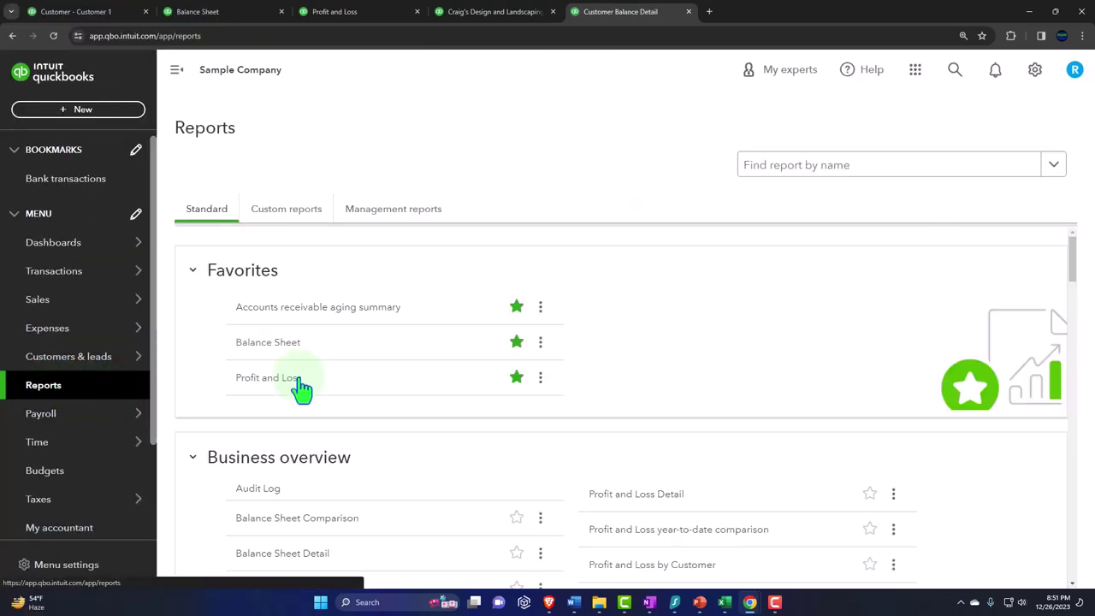
{"action": "left_click", "coordinate": [770, 180]}
{"action": "type", "text": "inv"}
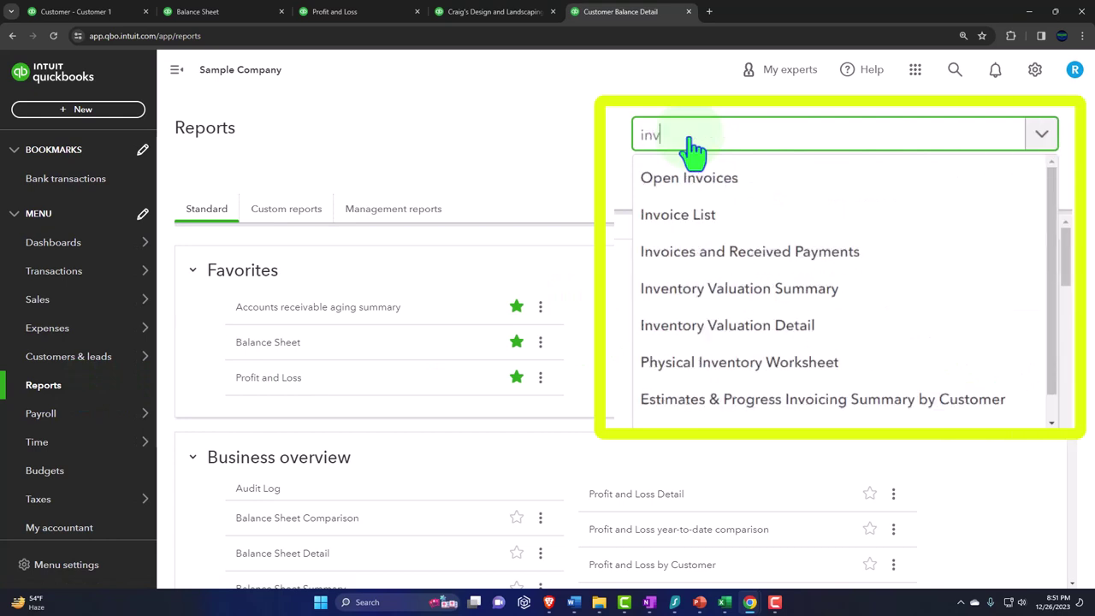
{"action": "type", "text": "e"}
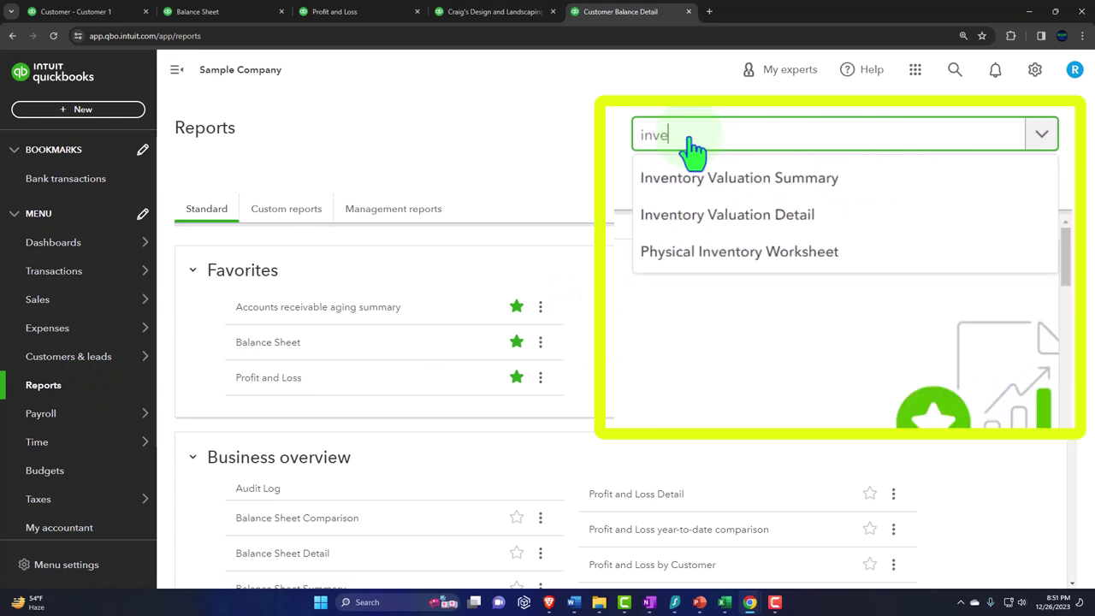
{"action": "left_click", "coordinate": [706, 180]}
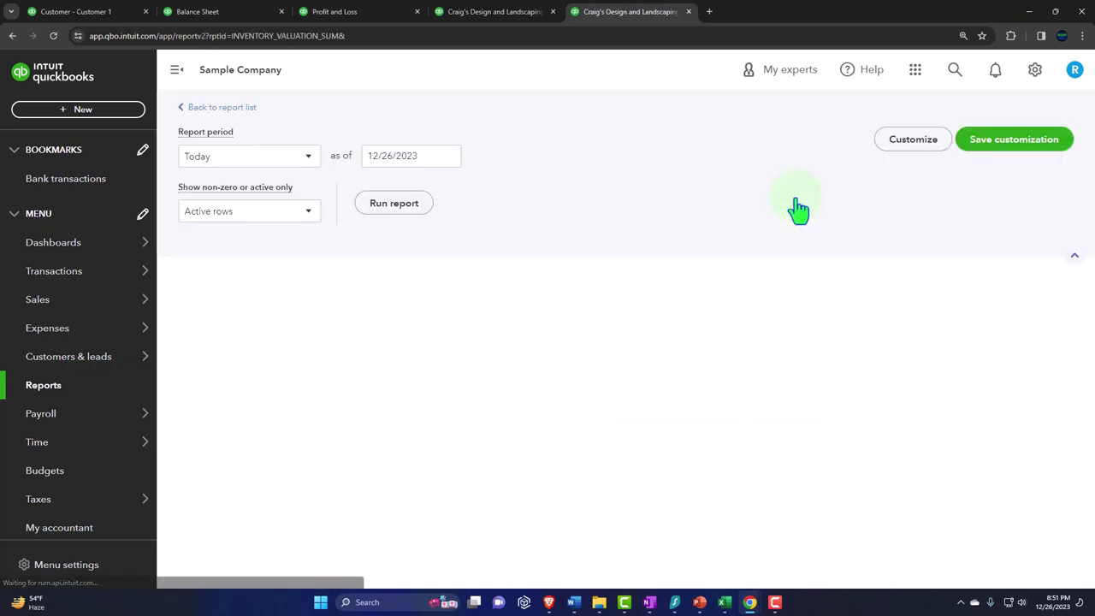
- Run the Inventory Valuation Summary as of 12/31/2024 and compare its total with the balance sheet's Inventory Asset
{"action": "left_click", "coordinate": [176, 69]}
{"action": "scroll", "coordinate": [228, 220], "scroll_direction": "up", "scroll_amount": 3}
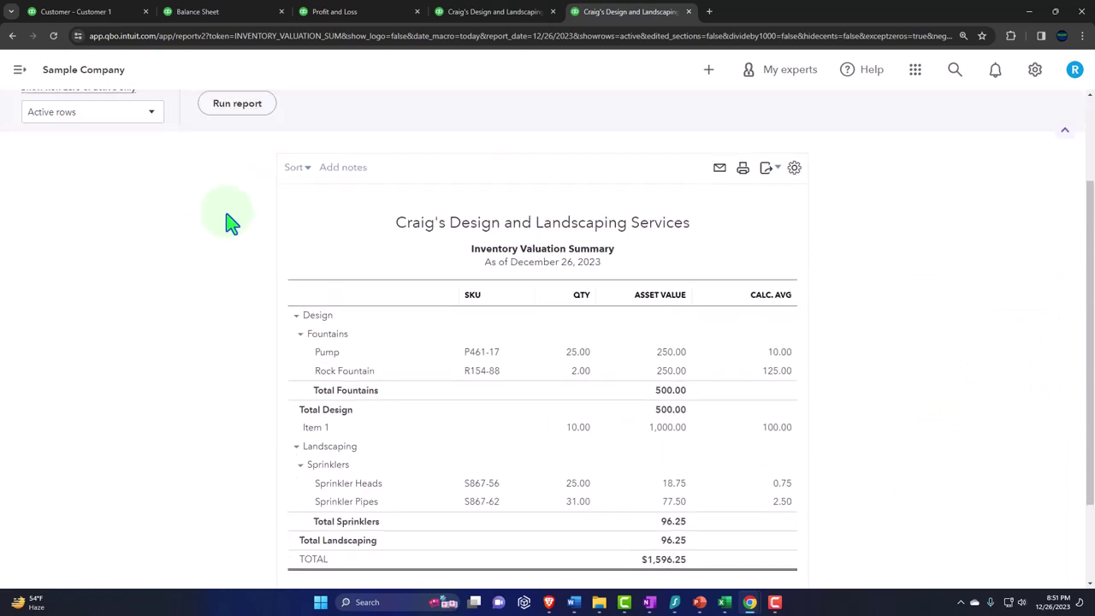
{"action": "scroll", "coordinate": [228, 220], "scroll_direction": "down", "scroll_amount": 1}
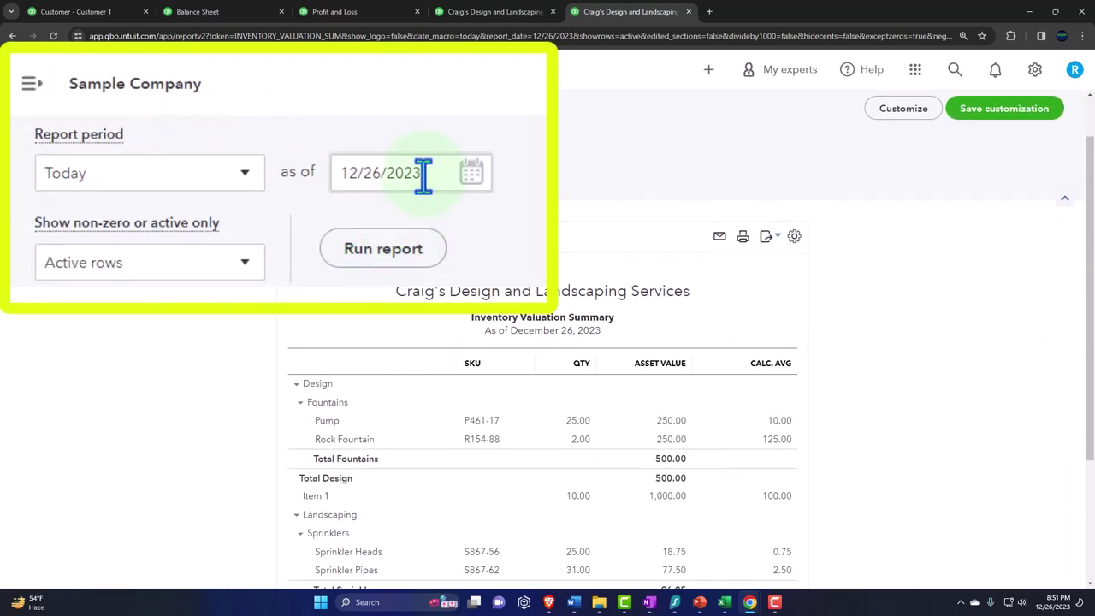
{"action": "left_click", "coordinate": [257, 125]}
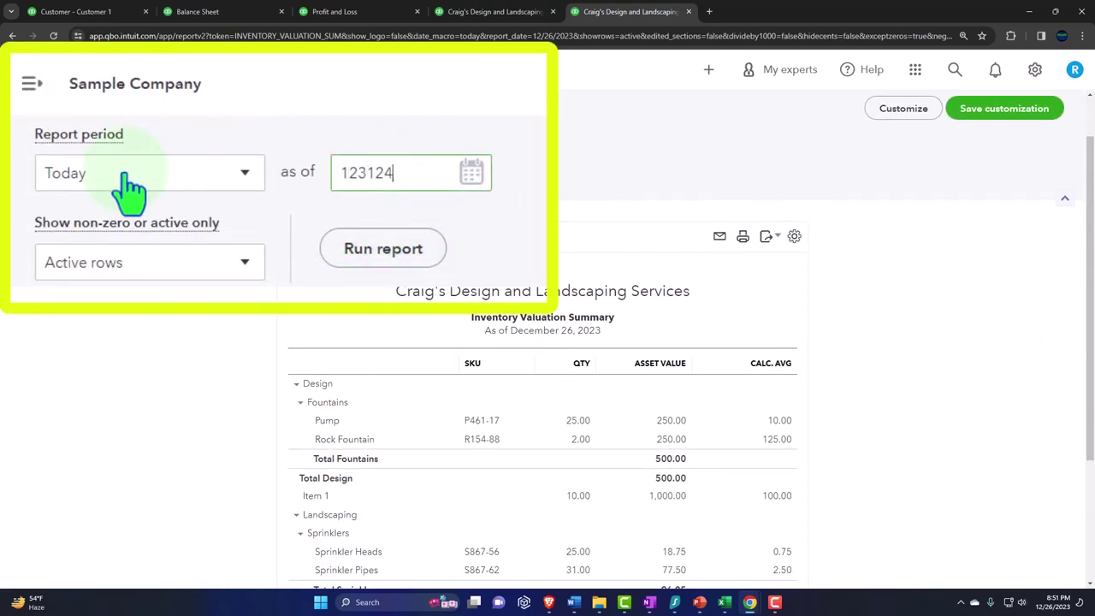
{"action": "key", "text": "Tab"}
{"action": "left_click", "coordinate": [237, 228]}
{"action": "scroll", "coordinate": [240, 247], "scroll_direction": "down", "scroll_amount": 2}
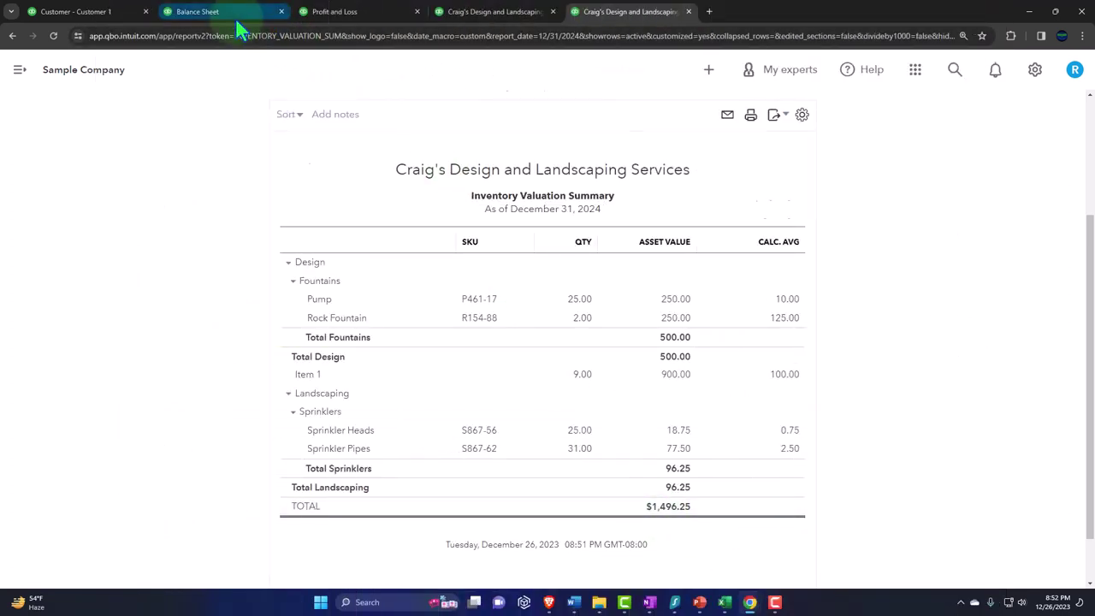
{"action": "left_click", "coordinate": [239, 20]}
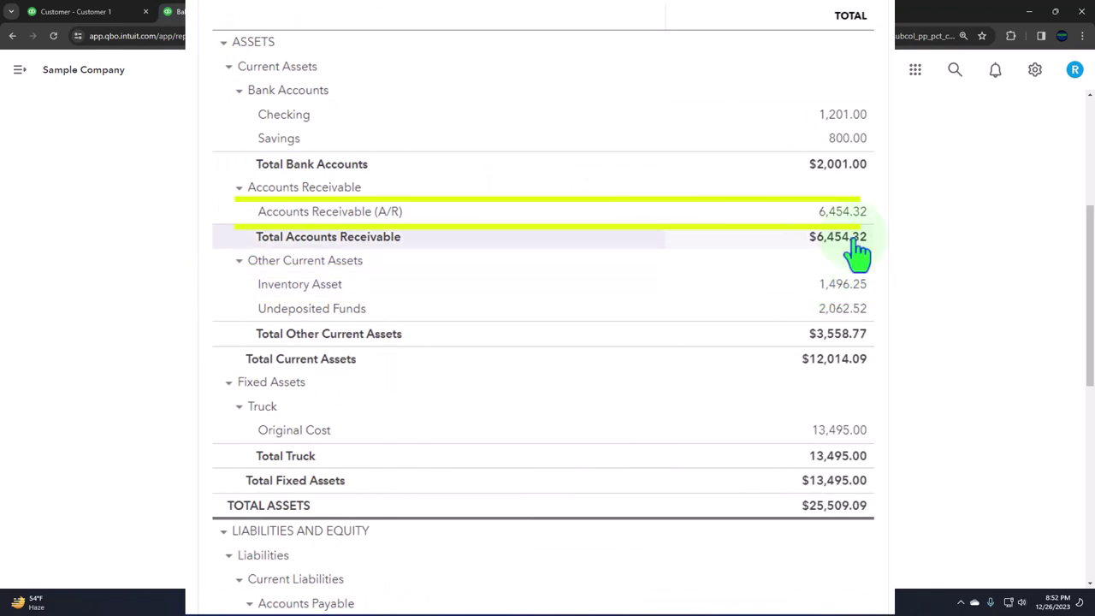
- Open the All Sales list, show all transaction types and statuses, and review the listed sales, including invoice 1040
{"action": "left_click", "coordinate": [107, 16]}
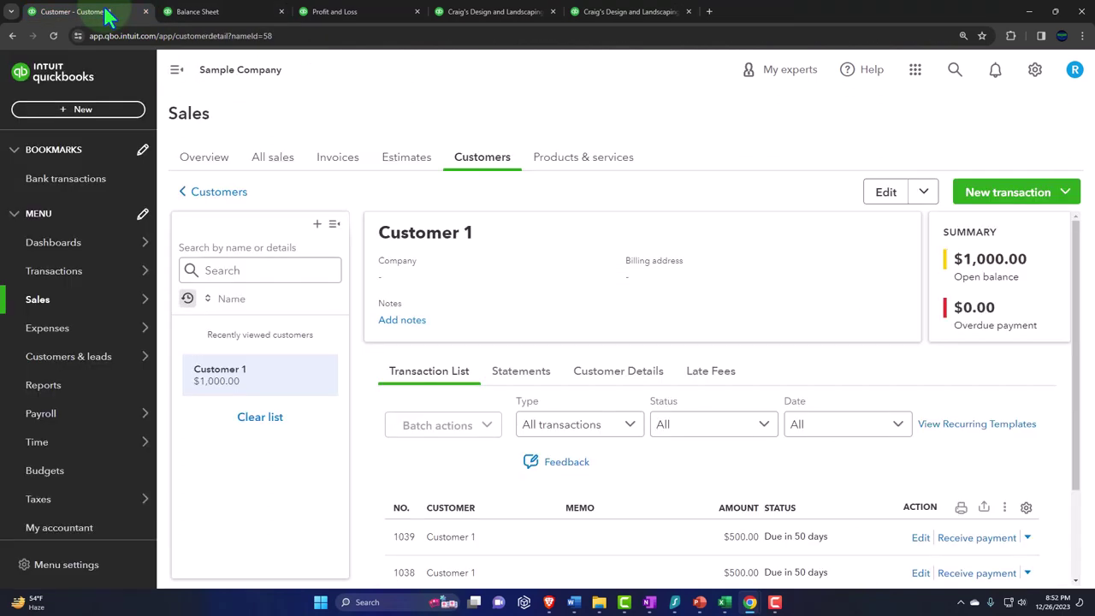
{"action": "left_click", "coordinate": [47, 305]}
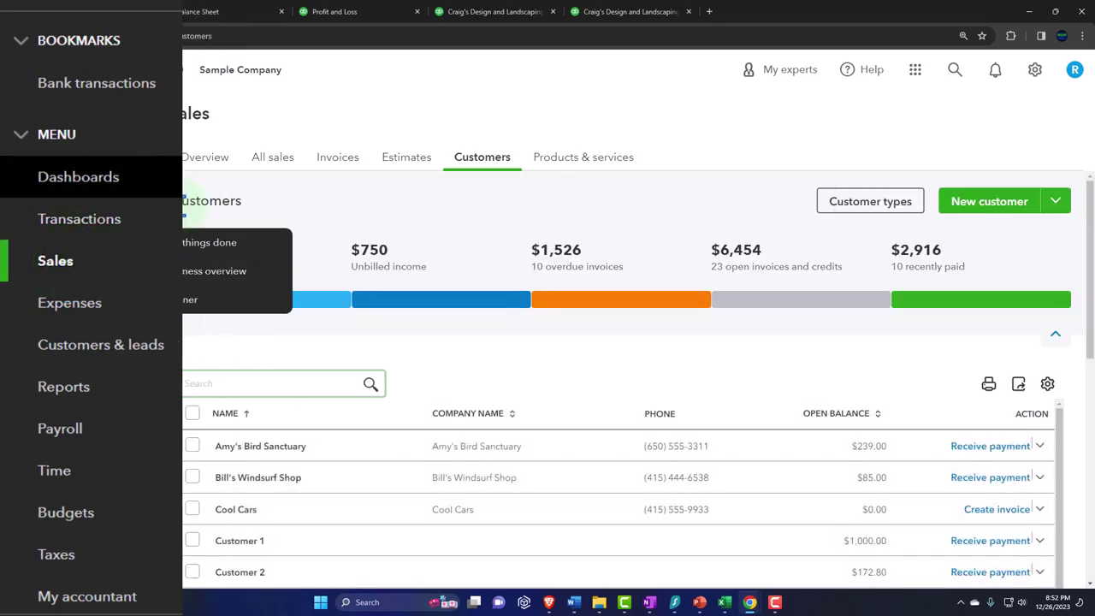
{"action": "left_click", "coordinate": [280, 171]}
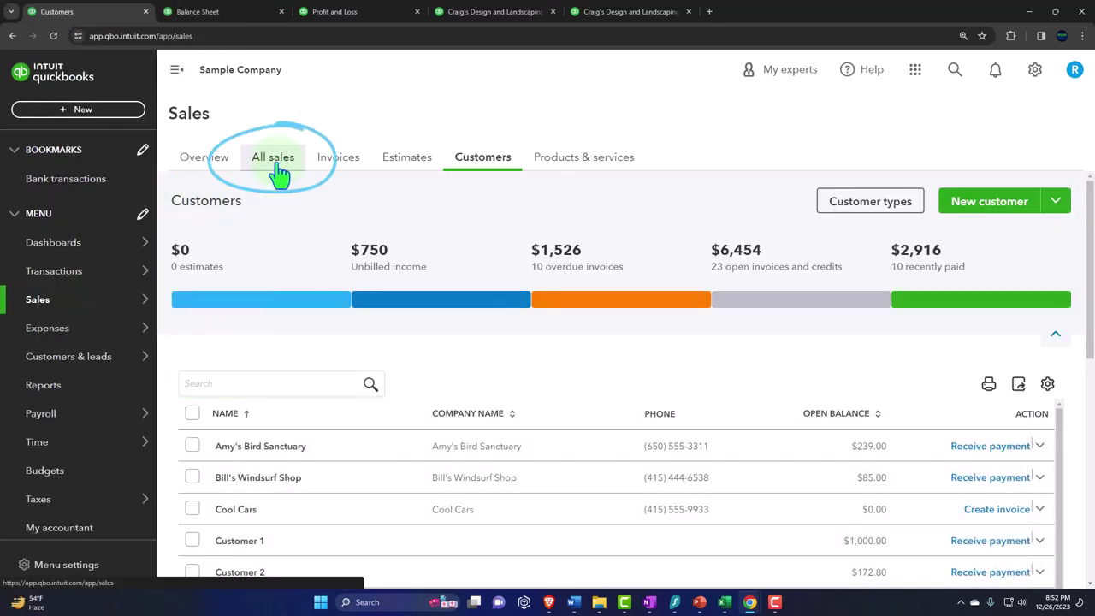
{"action": "left_click", "coordinate": [171, 70]}
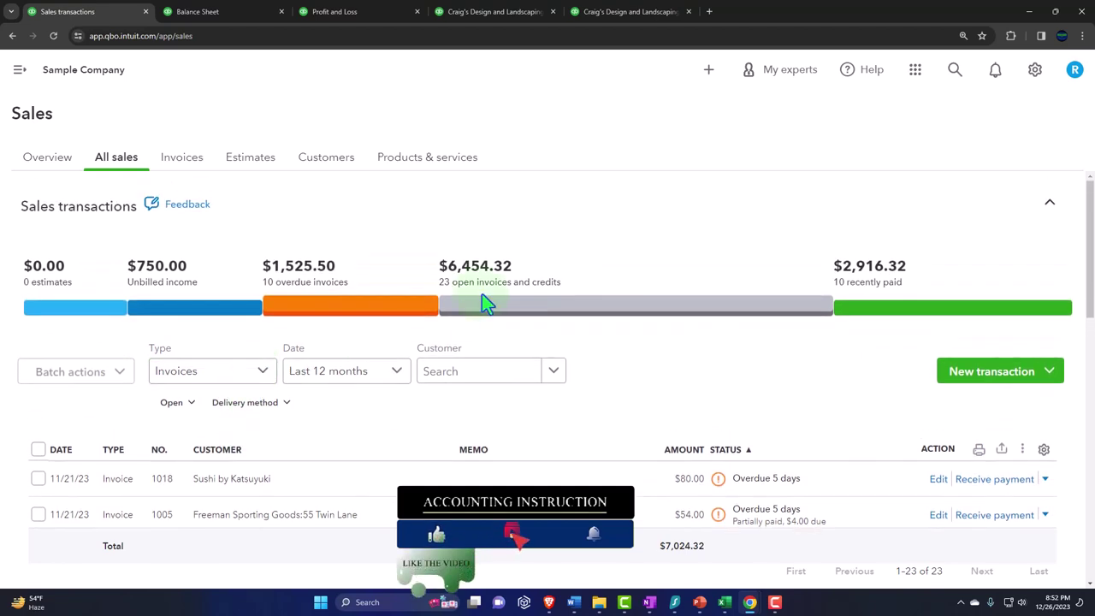
{"action": "left_click", "coordinate": [489, 312]}
{"action": "scroll", "coordinate": [413, 365], "scroll_direction": "down", "scroll_amount": 10}
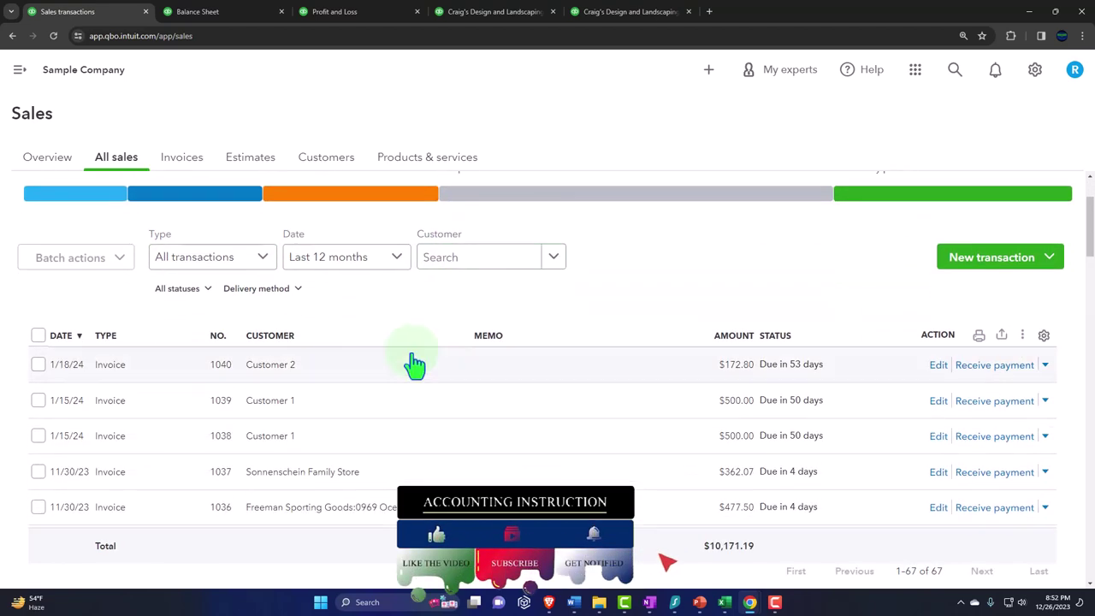
{"action": "scroll", "coordinate": [414, 364], "scroll_direction": "down", "scroll_amount": 15}
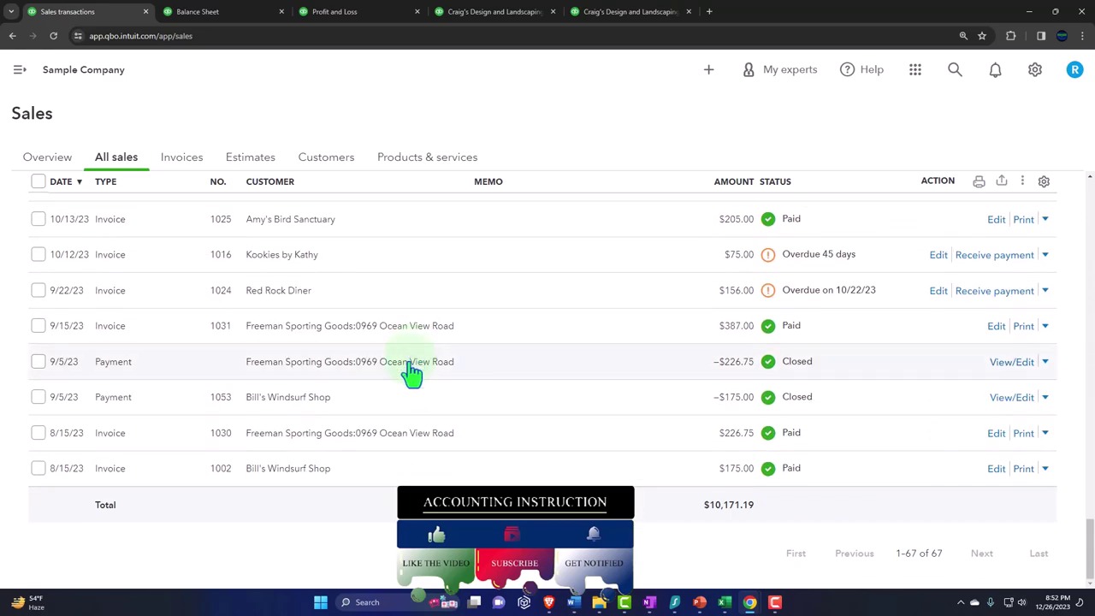
{"action": "scroll", "coordinate": [414, 363], "scroll_direction": "up", "scroll_amount": 12}
{"action": "scroll", "coordinate": [406, 360], "scroll_direction": "up", "scroll_amount": 6}
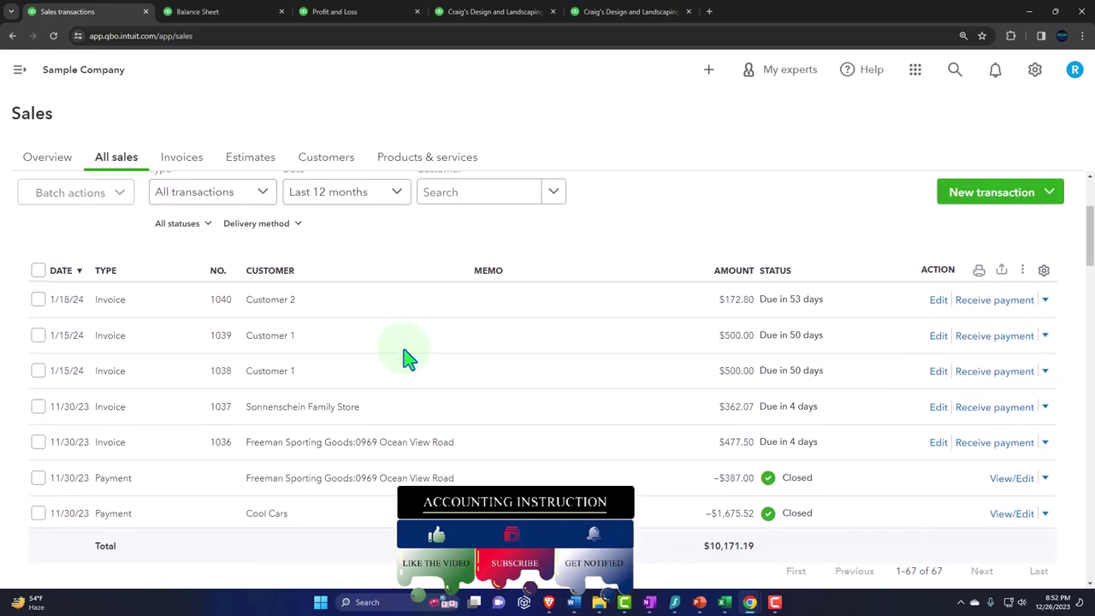
{"action": "scroll", "coordinate": [349, 391], "scroll_direction": "down", "scroll_amount": 1}
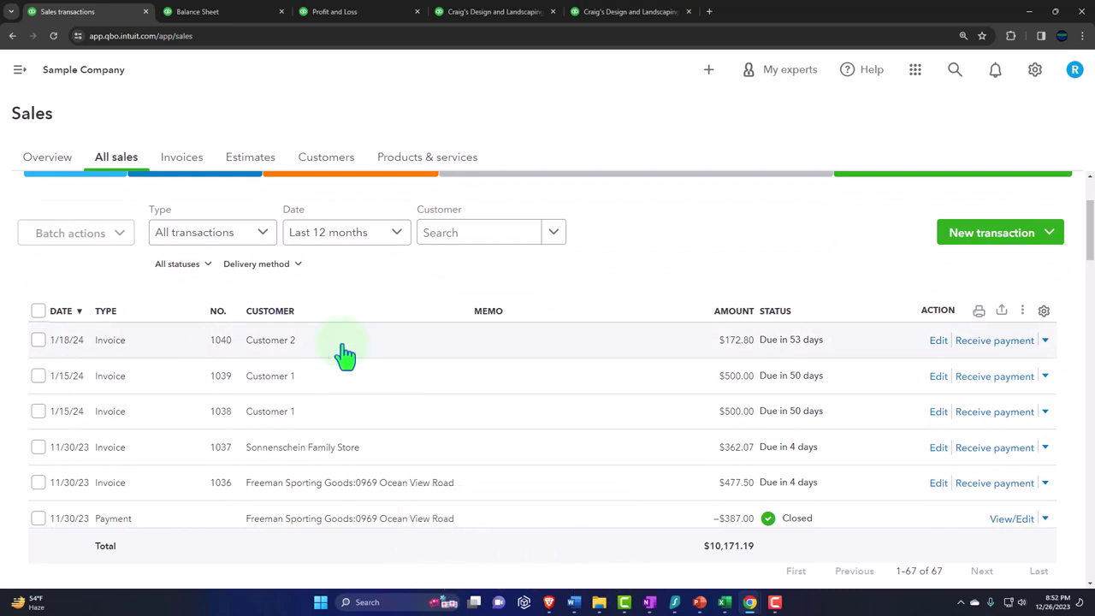
{"action": "scroll", "coordinate": [261, 303], "scroll_direction": "up", "scroll_amount": 2}
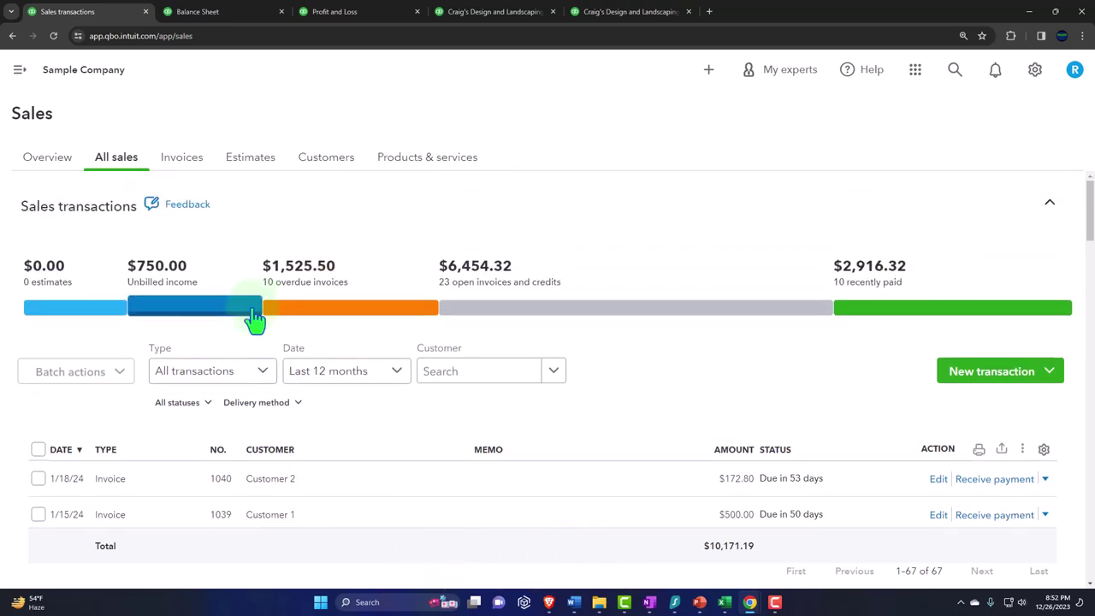
- Open the list of unpaid invoices from the last 12 months and review it through invoice 1040
{"action": "left_click", "coordinate": [180, 158]}
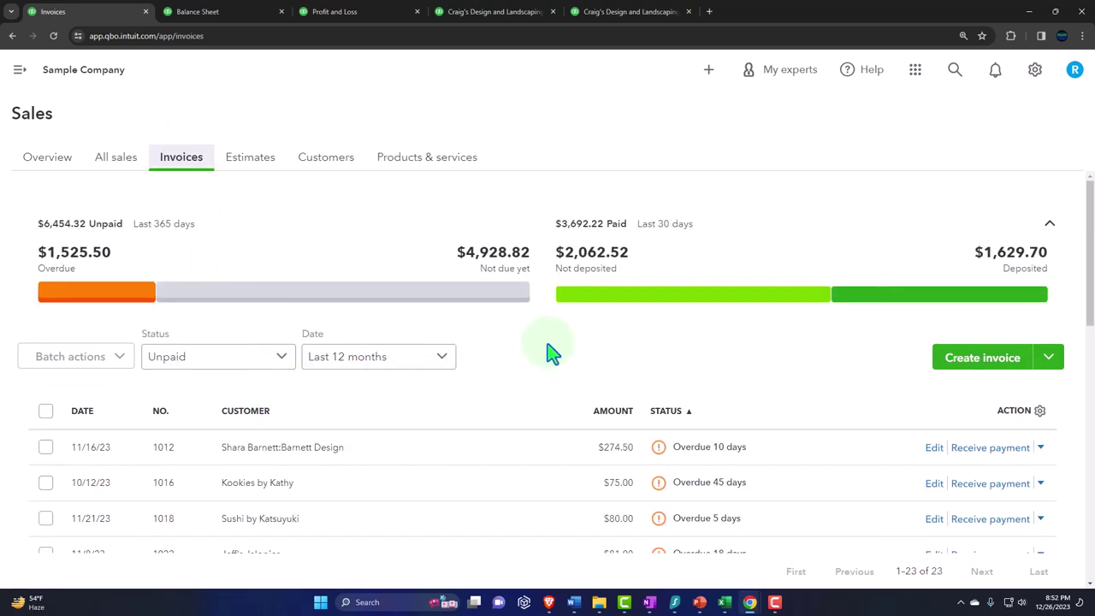
{"action": "scroll", "coordinate": [391, 380], "scroll_direction": "down", "scroll_amount": 5}
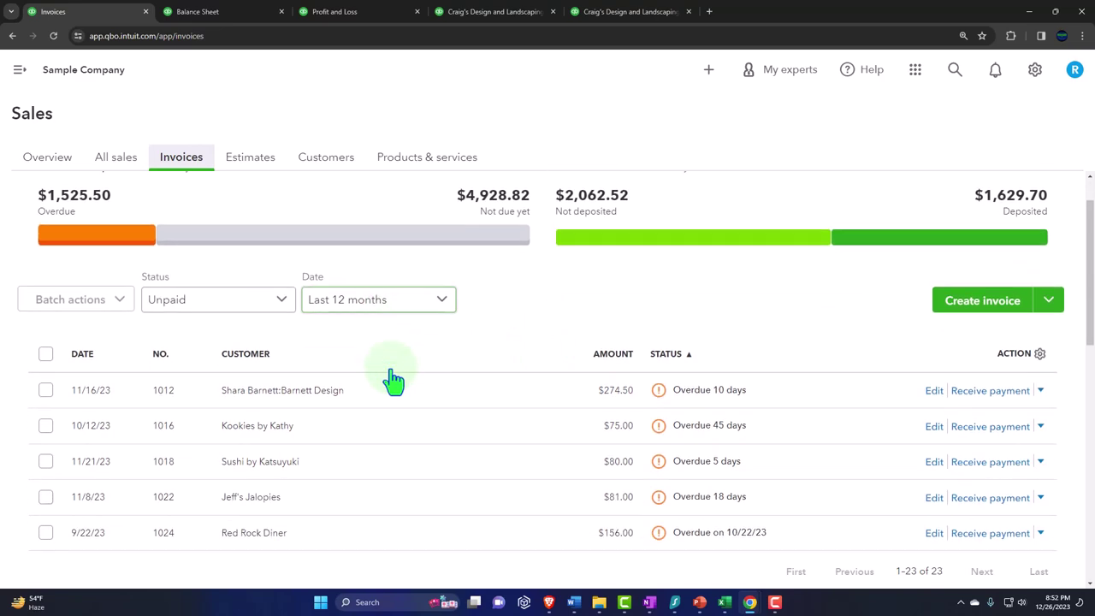
{"action": "scroll", "coordinate": [404, 434], "scroll_direction": "down", "scroll_amount": 3}
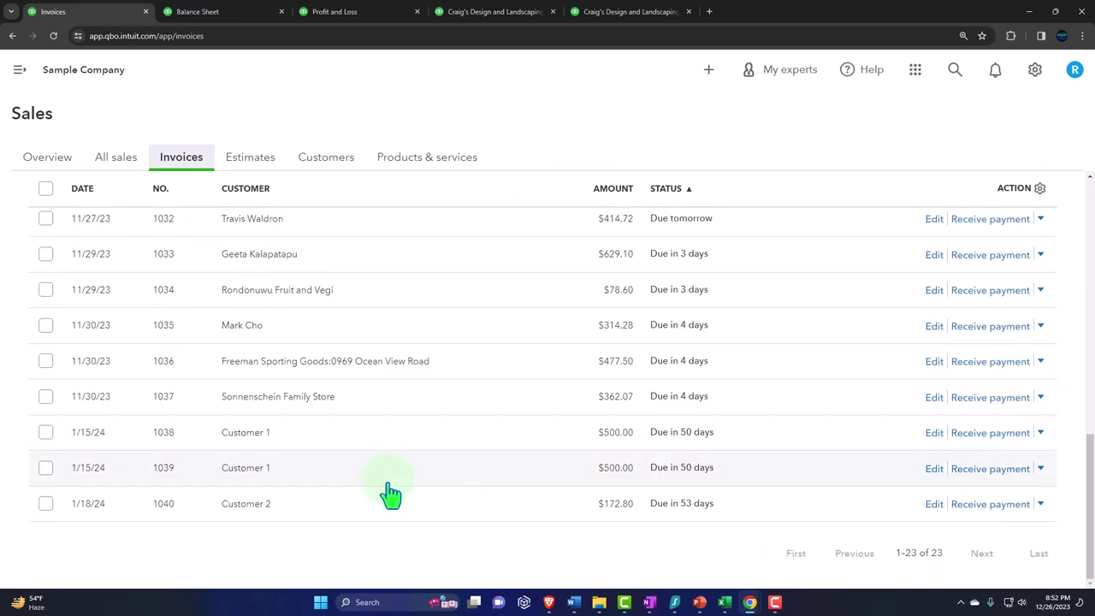
{"action": "scroll", "coordinate": [388, 498], "scroll_direction": "up", "scroll_amount": 2}
{"action": "scroll", "coordinate": [392, 506], "scroll_direction": "up", "scroll_amount": 5}
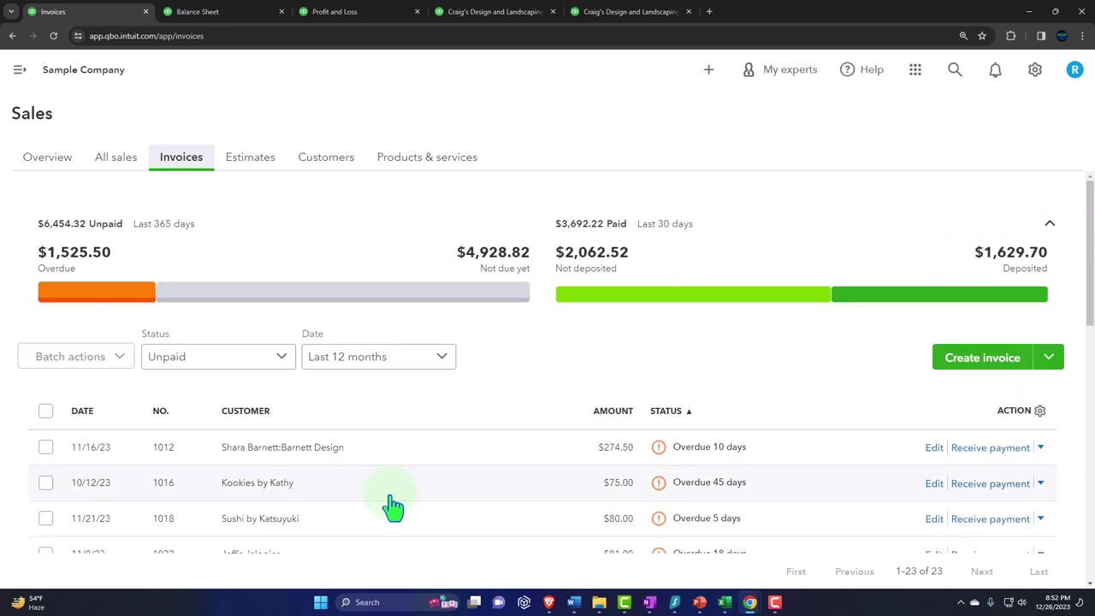
- Open Customer 2's record from the customer list and check the transaction list
{"action": "left_click", "coordinate": [321, 175]}
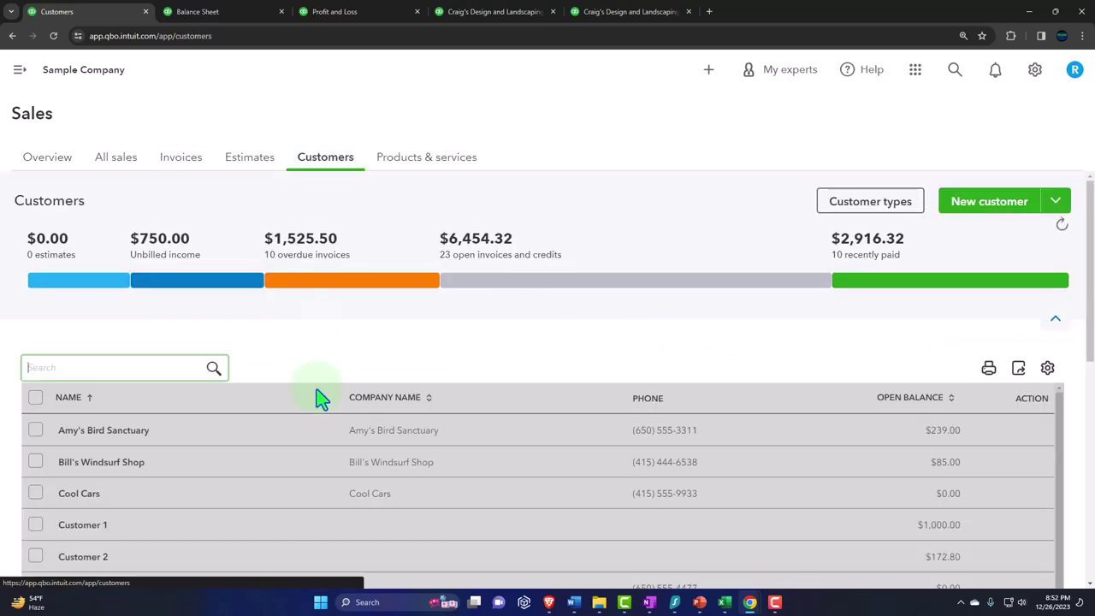
{"action": "scroll", "coordinate": [275, 440], "scroll_direction": "down", "scroll_amount": 2}
{"action": "left_click", "coordinate": [98, 447]}
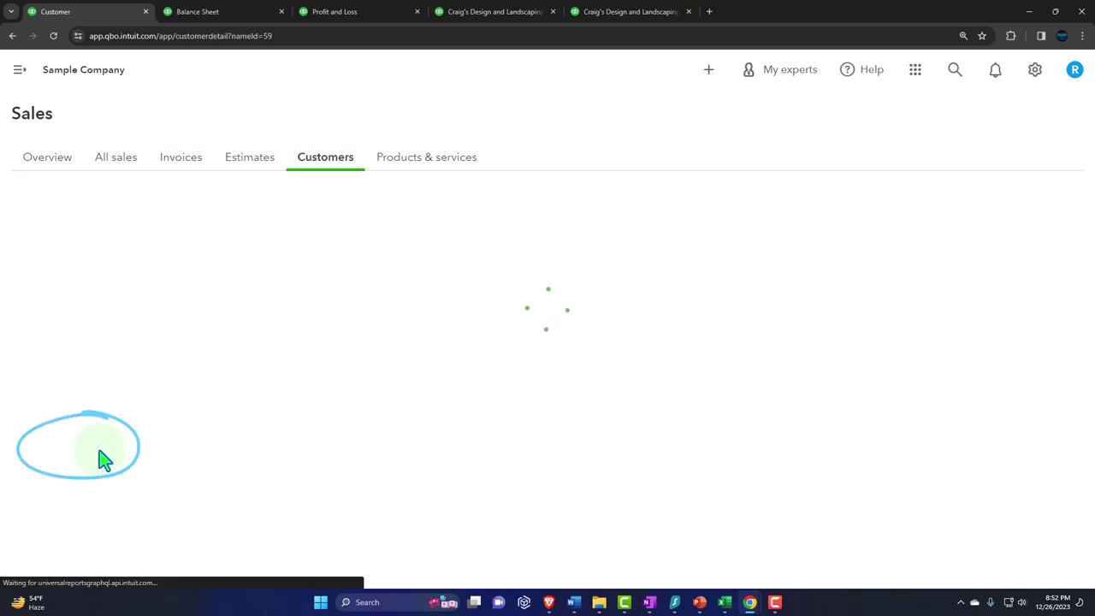
{"action": "scroll", "coordinate": [257, 455], "scroll_direction": "down", "scroll_amount": 1}
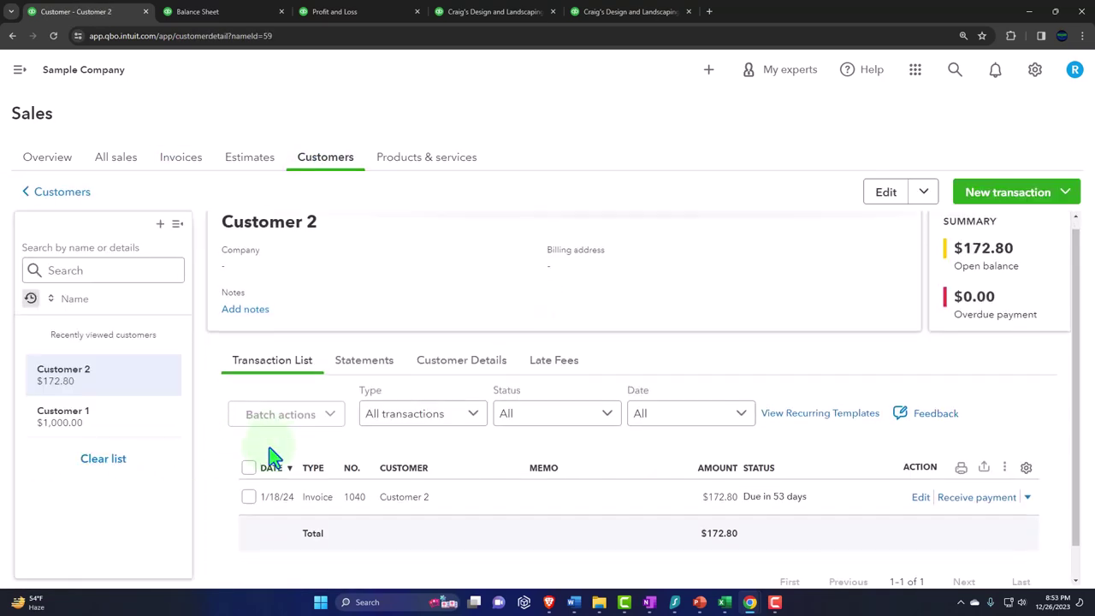